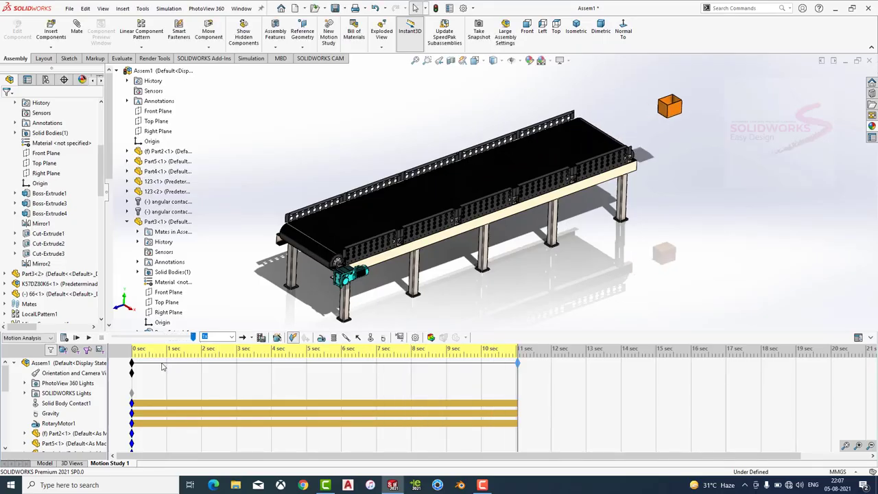
Apply the Plain White scene and play the conveyor motion study at 1.5x speed.
click(548, 60)
click(569, 82)
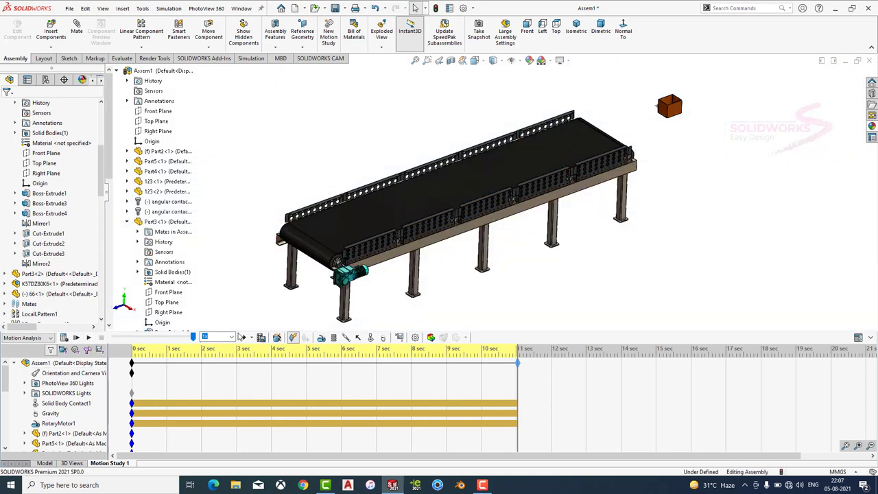
click(232, 337)
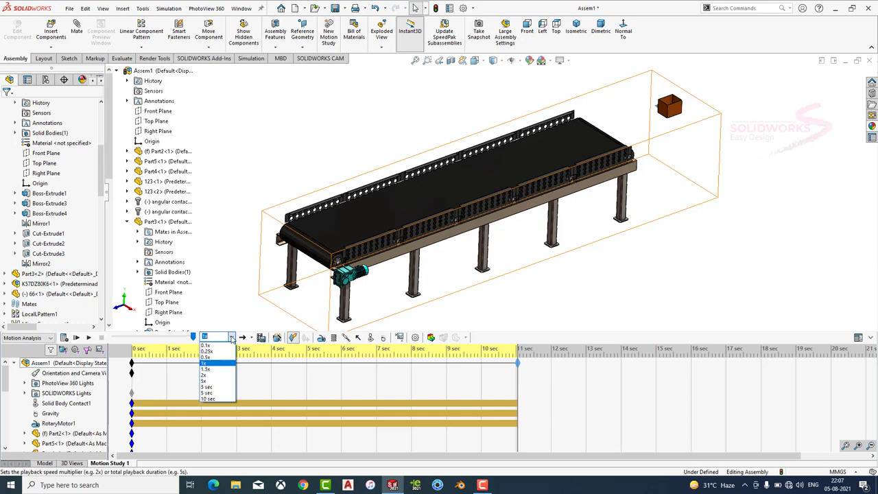
click(218, 370)
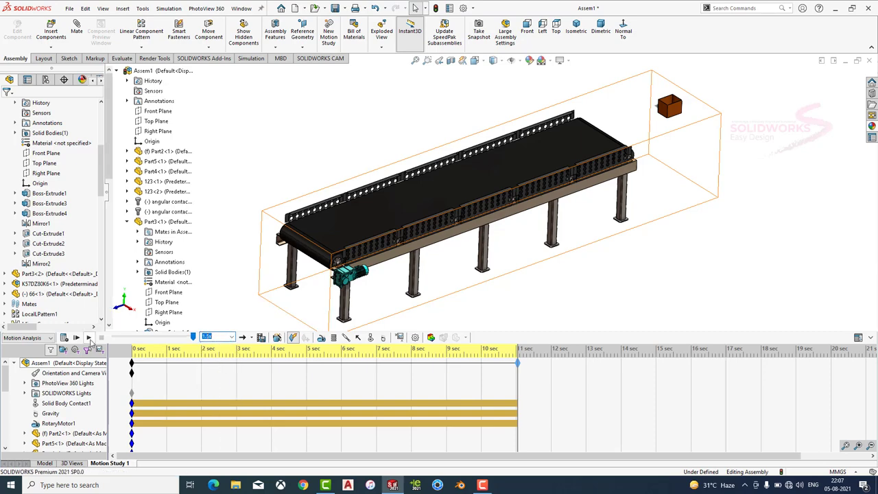
click(89, 339)
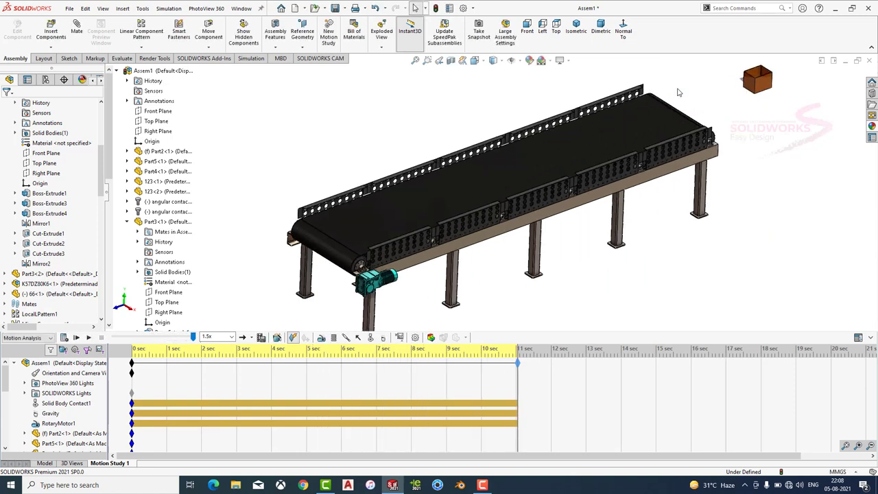
Switch the assembly scene to 3 Point Faded.
click(552, 62)
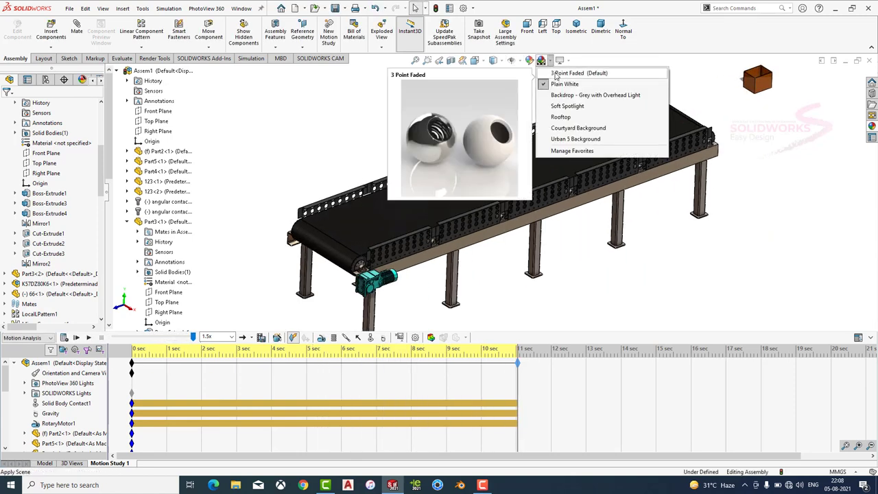
click(556, 86)
click(550, 62)
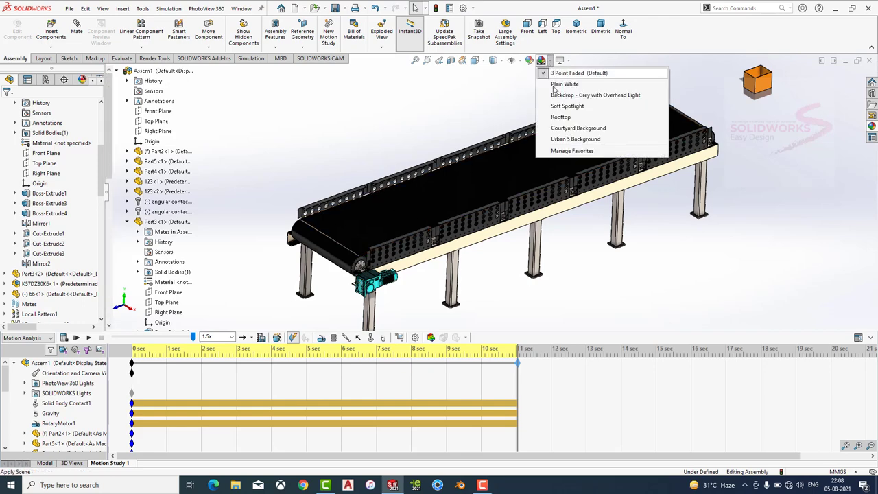
click(559, 80)
Collapse the MotionManager, FeatureManager and Assem1 tree, then replay the animation.
click(871, 338)
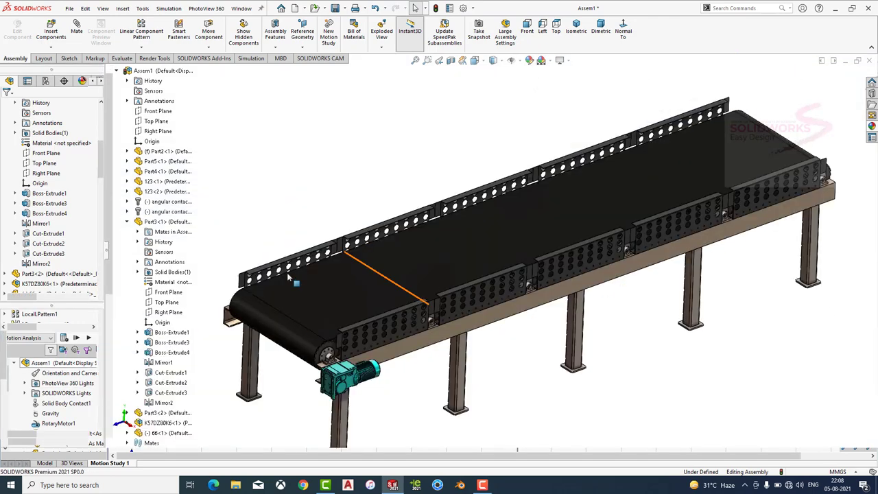
click(109, 258)
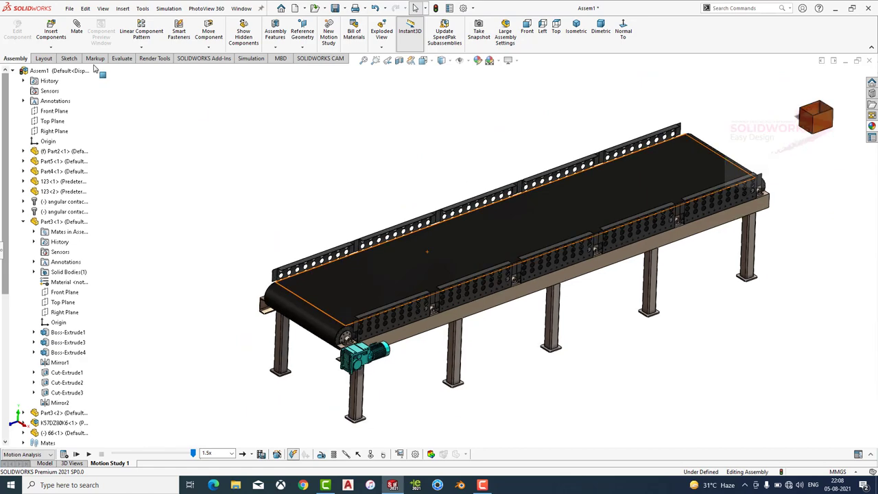
click(14, 70)
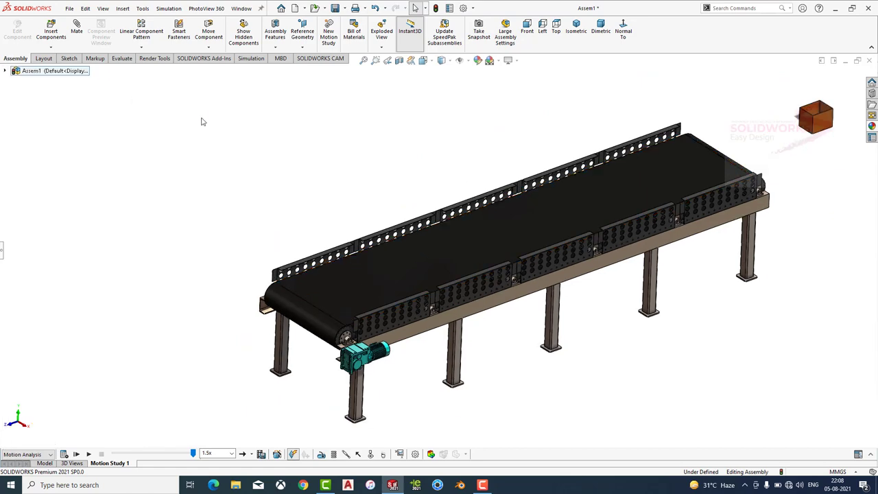
click(77, 455)
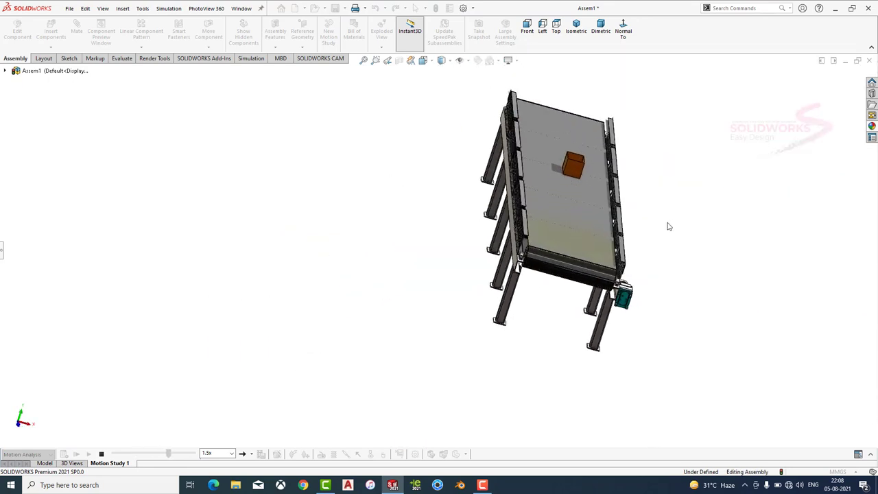
Replay the box-conveying animation from long and close side views of the belt.
middle_drag(666, 226, 553, 283)
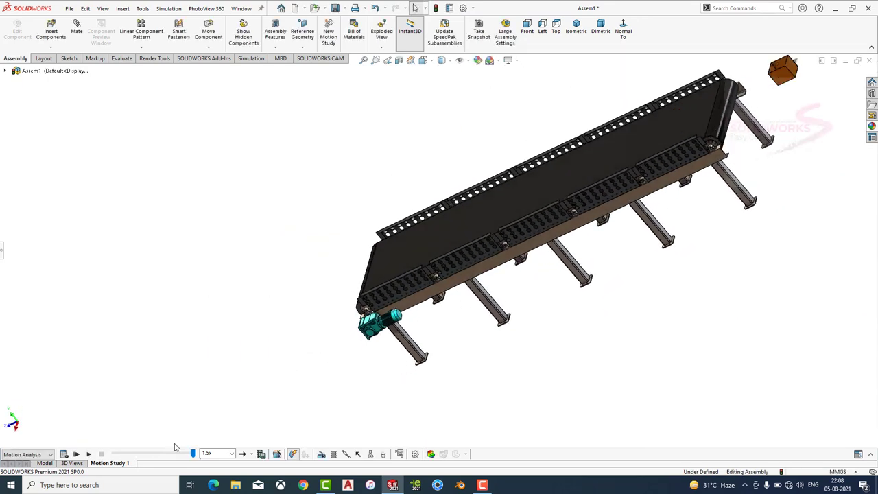
click(90, 455)
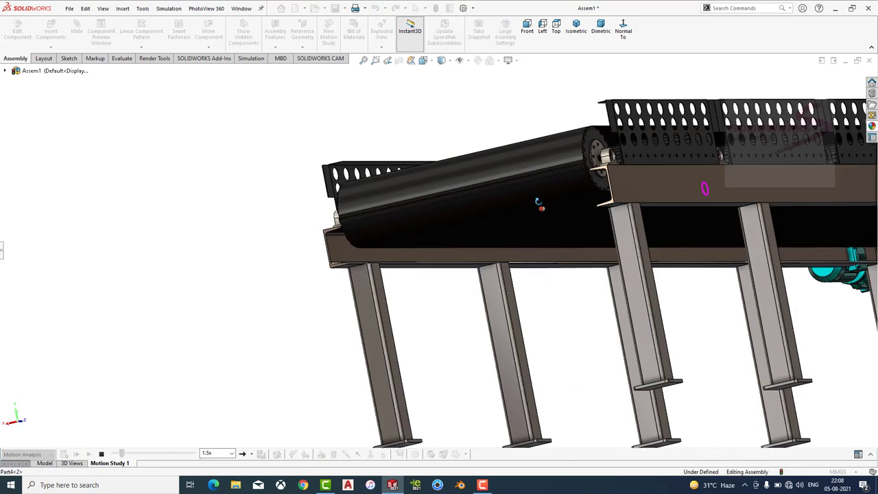
middle_drag(539, 199, 729, 299)
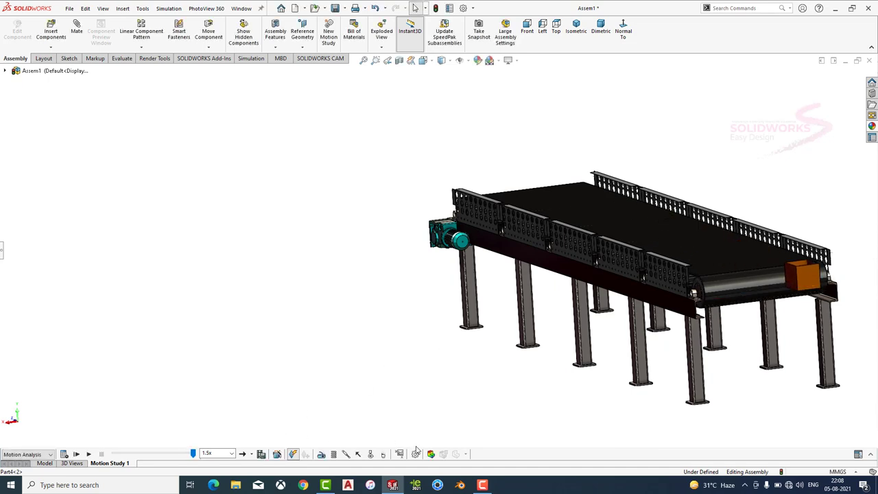
click(88, 454)
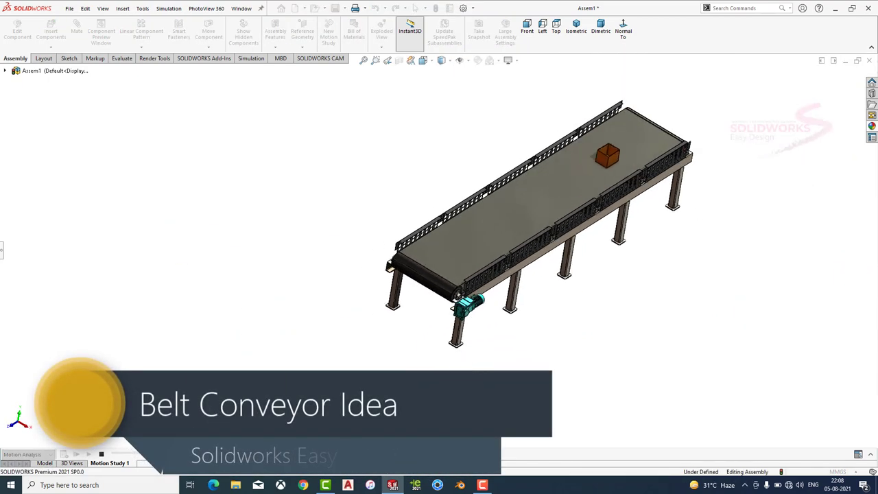
Play the conveyor animation at 0.5x playback speed.
click(231, 454)
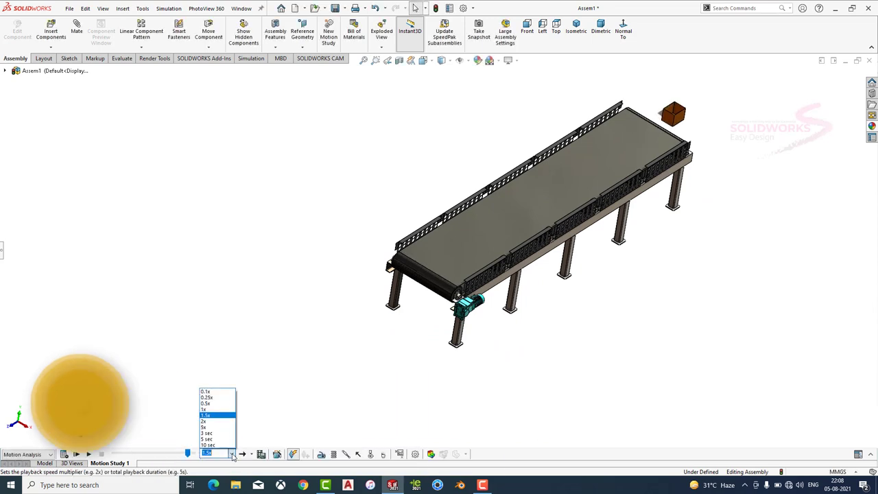
click(215, 404)
click(88, 453)
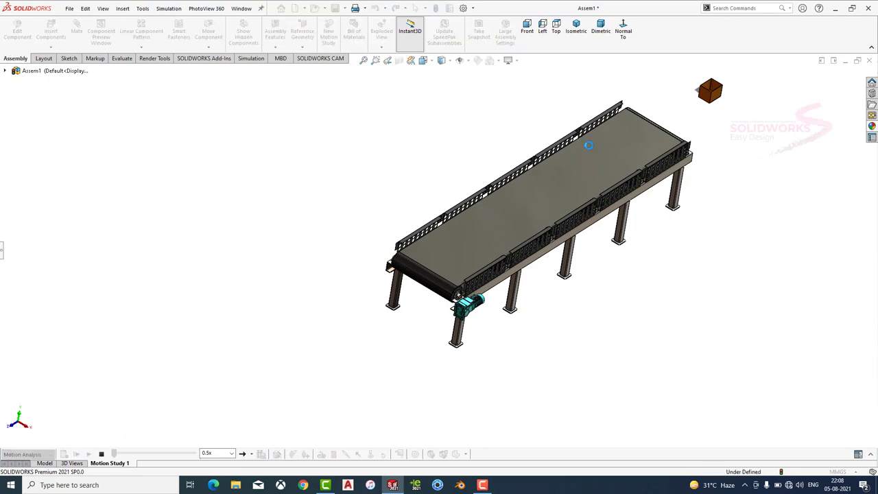
Inspect the slowed animation from side-on and overhead angles, then fit the conveyor.
scroll(521, 211, down, 5)
scroll(534, 207, up, 3)
scroll(549, 203, up, 3)
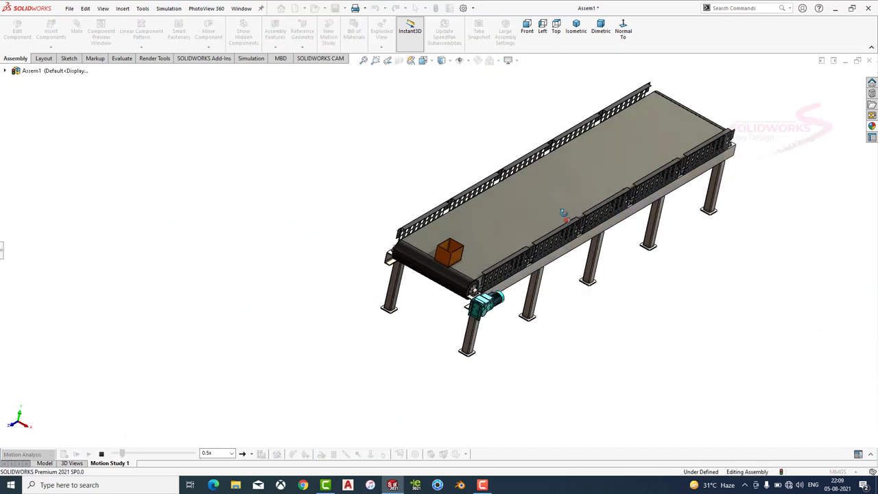
middle_drag(703, 215, 694, 215)
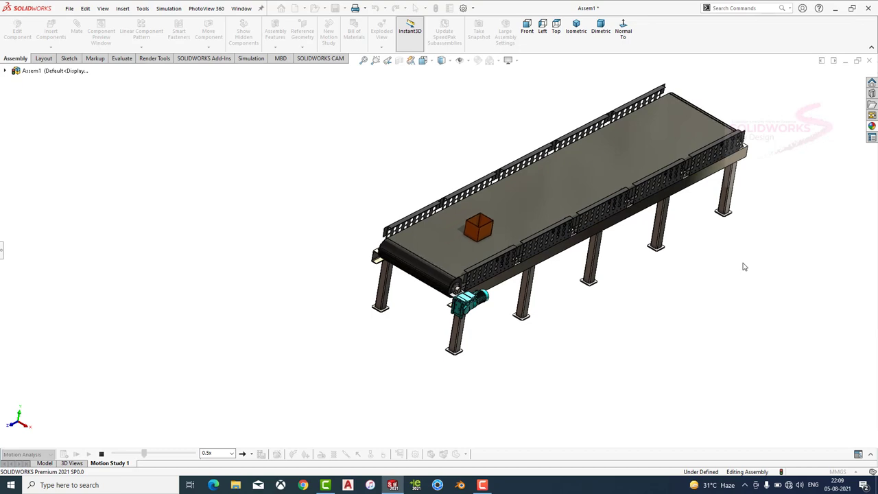
mouse_move(744, 267)
middle_down()
mouse_move(711, 256)
mouse_move(700, 200)
mouse_move(632, 233)
mouse_move(672, 300)
middle_up()
scroll(643, 192, down, 3)
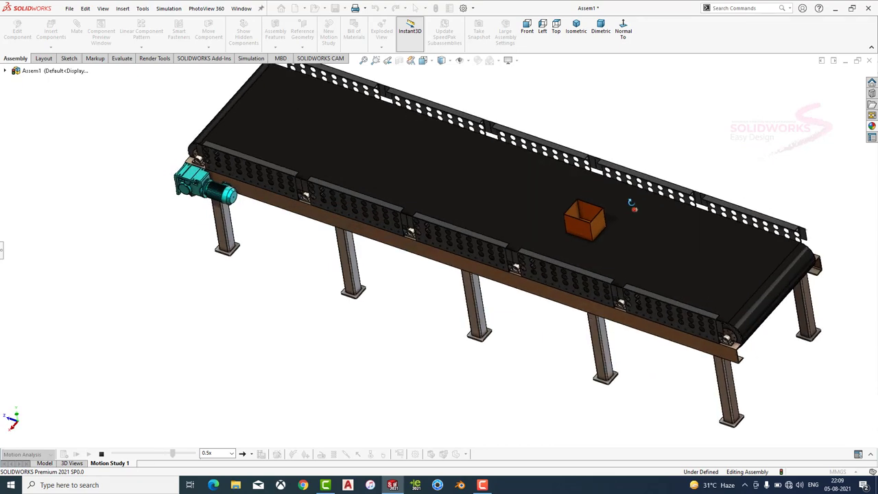
mouse_move(631, 201)
middle_down()
mouse_move(599, 203)
mouse_move(692, 130)
middle_up()
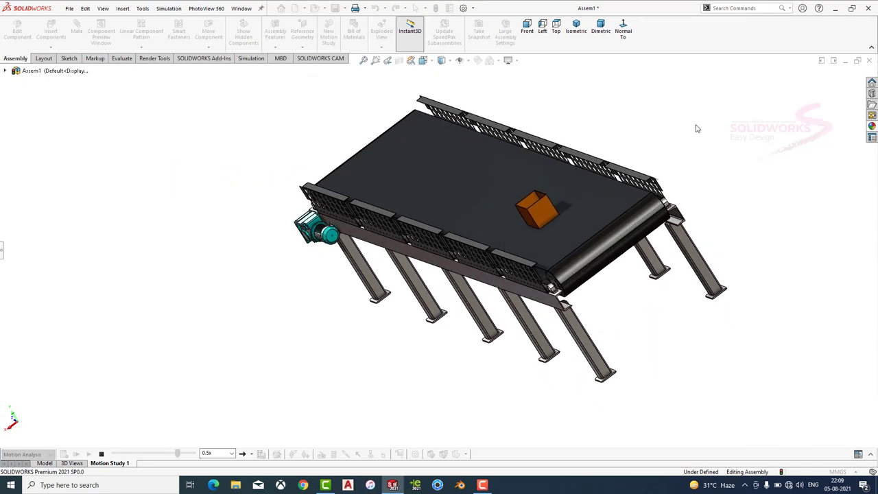
key(ctrl+7)
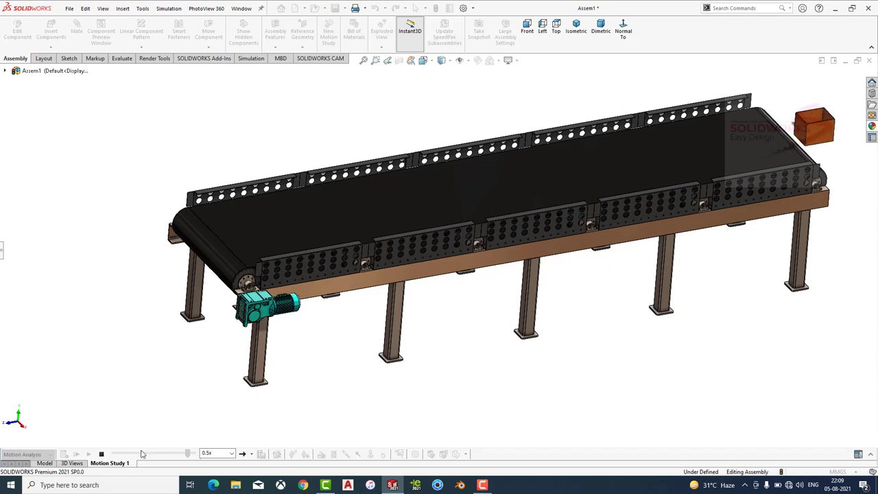
Stop playback, show the assembly in Dimetric view, and briefly play it again.
click(102, 454)
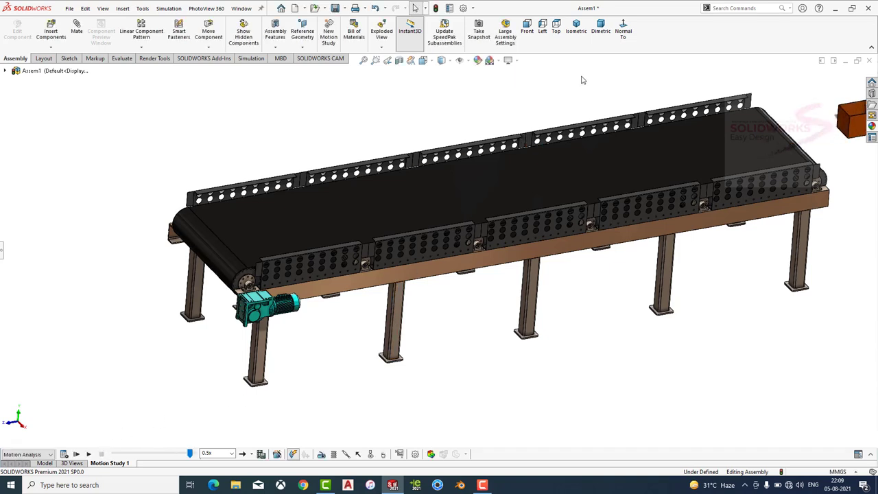
click(601, 28)
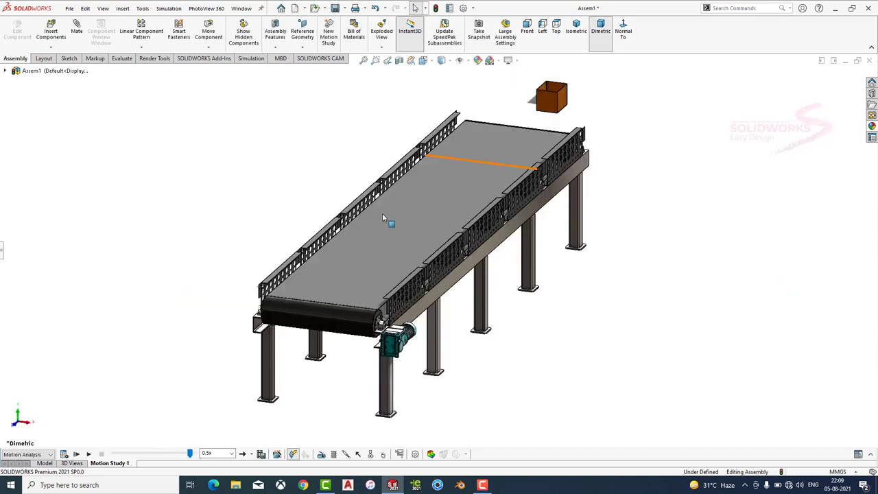
click(89, 455)
click(101, 454)
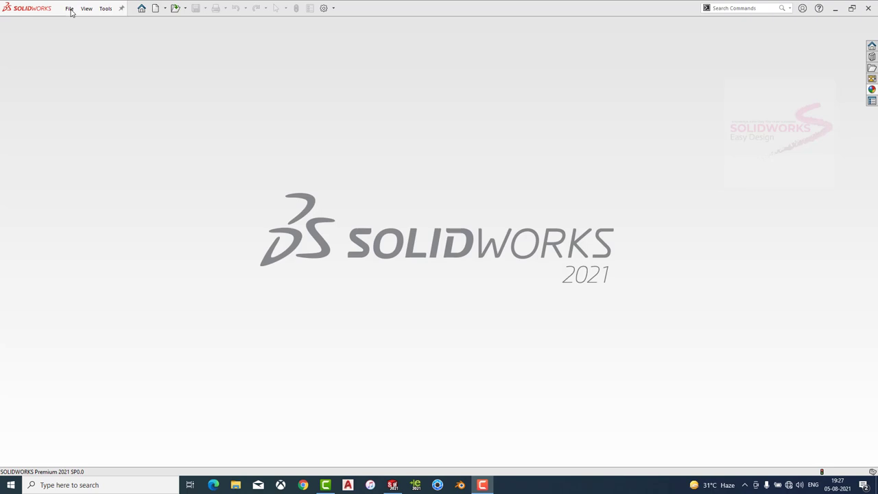
Create a new part document.
click(87, 8)
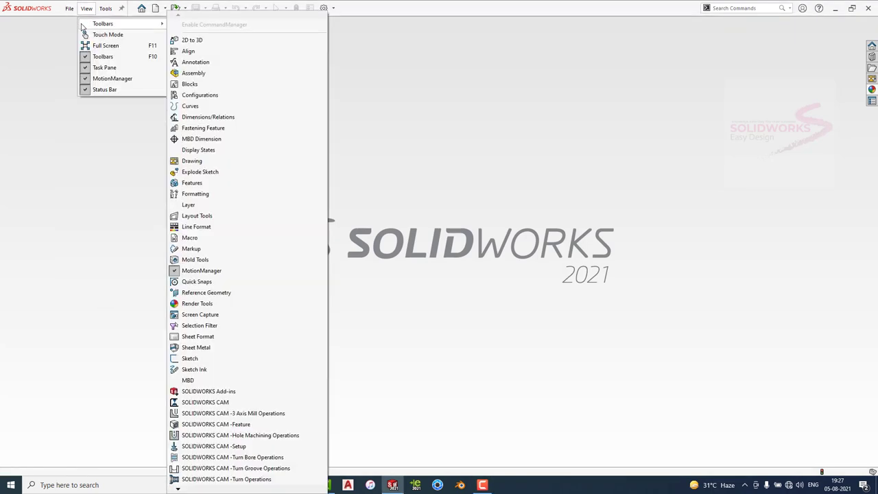
click(68, 28)
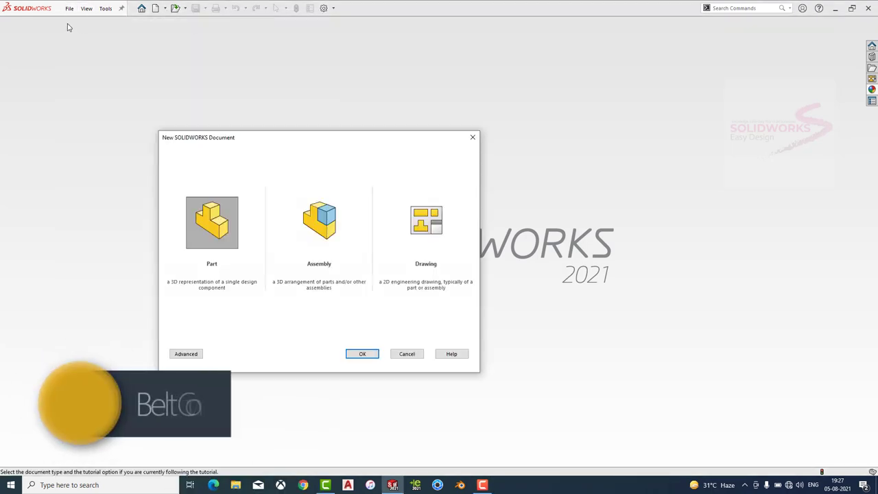
click(373, 357)
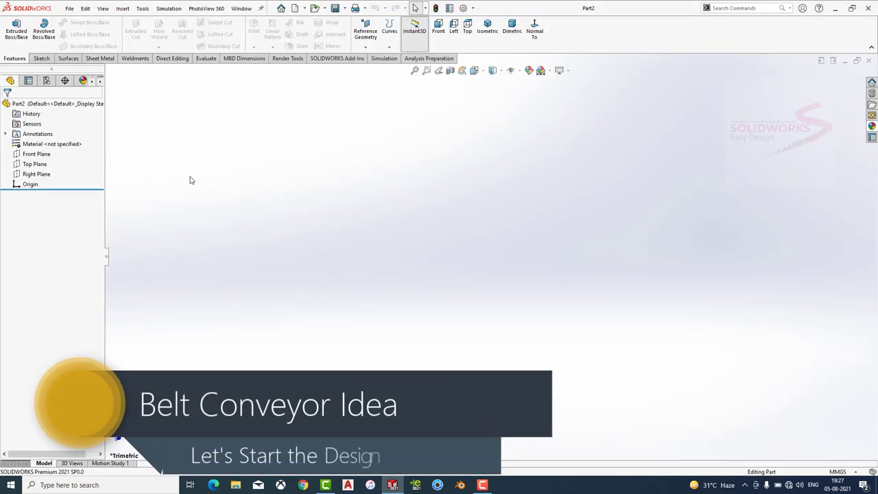
Sketch a vertical line upward from the origin on the Front Plane.
click(37, 153)
click(43, 139)
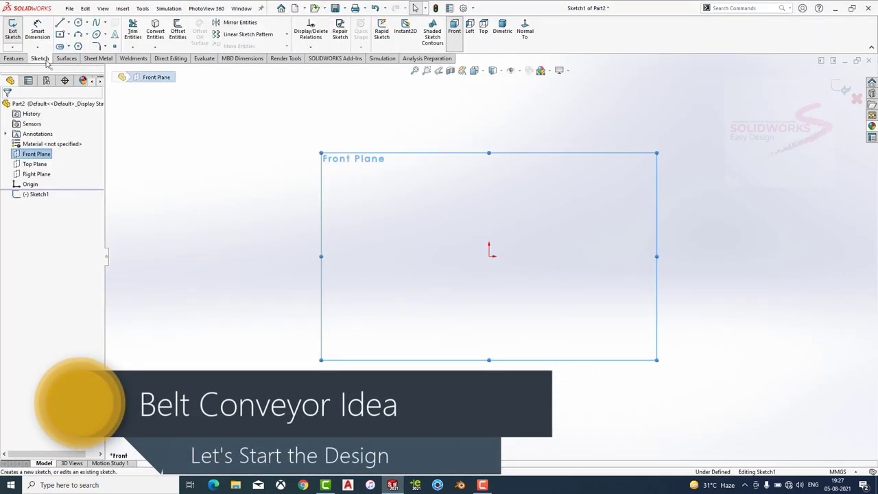
click(60, 23)
click(489, 255)
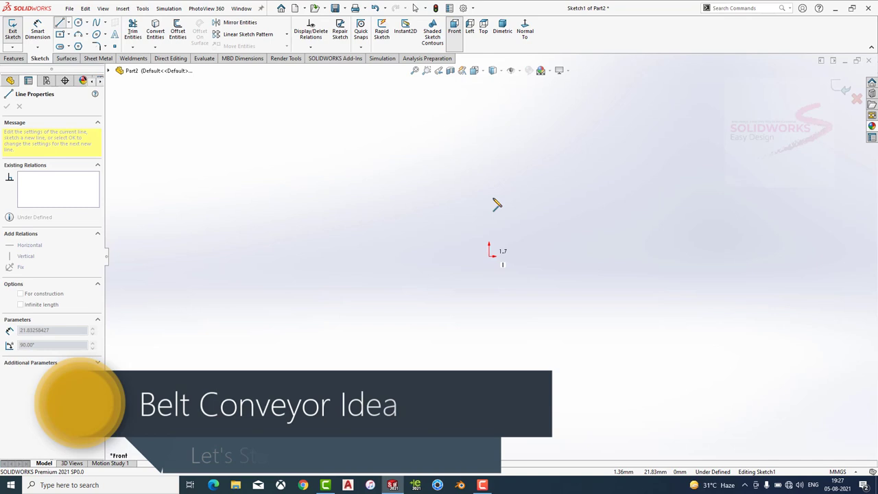
click(489, 111)
key(Escape)
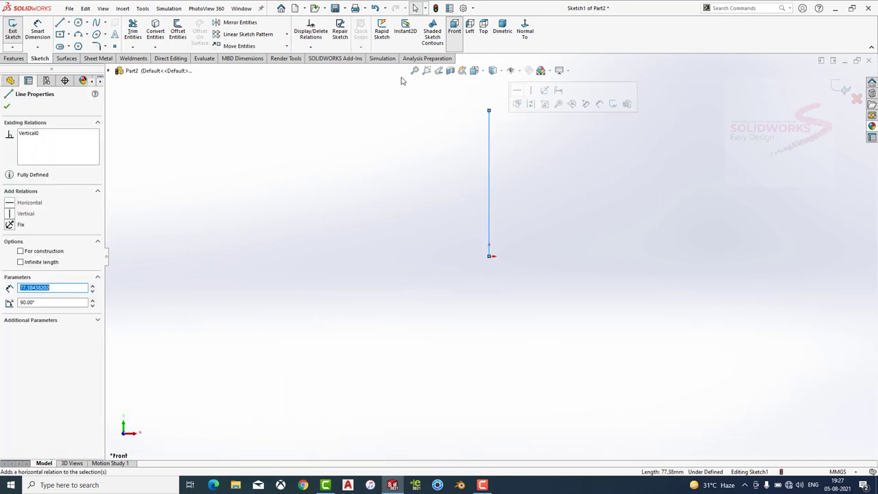
key(Escape)
Dimension the line to 700 mm, exit the sketch, and view it in Dimetric.
click(48, 32)
click(489, 158)
click(461, 179)
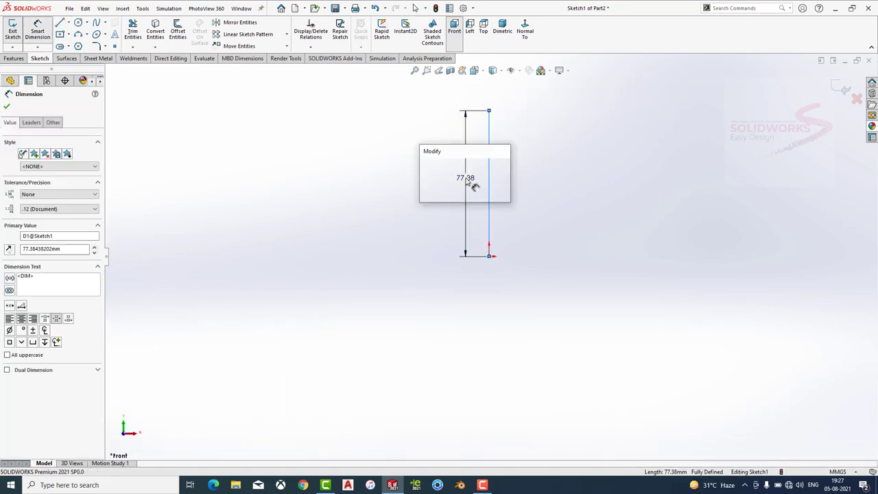
text(700)
key(Return)
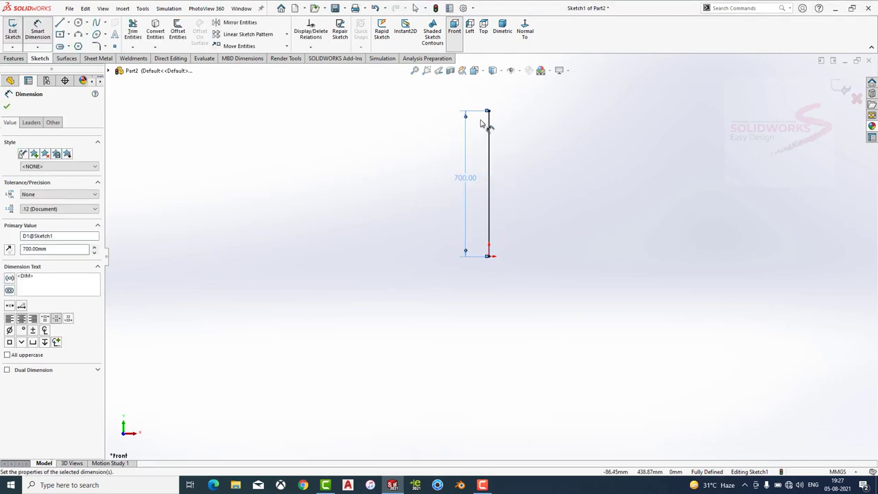
click(838, 92)
click(518, 29)
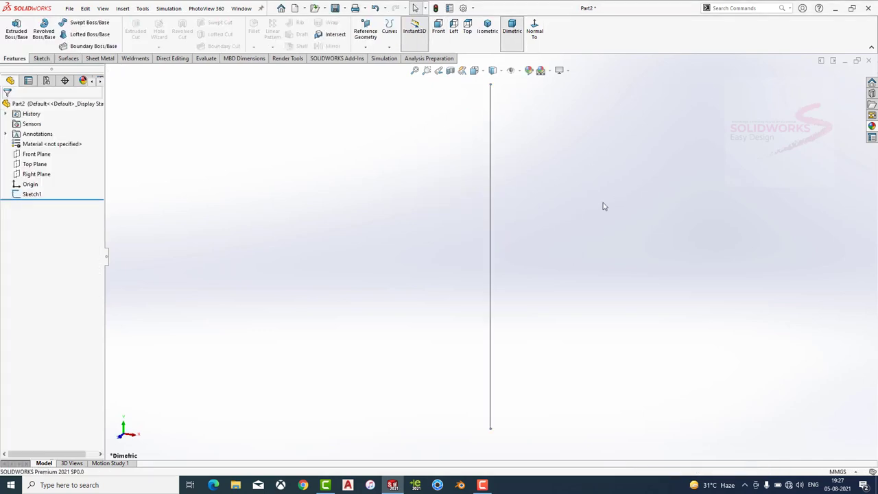
Start a Structural Member with iso standard, Tube (square) type, size 100 x 100 x 6.3.
click(40, 59)
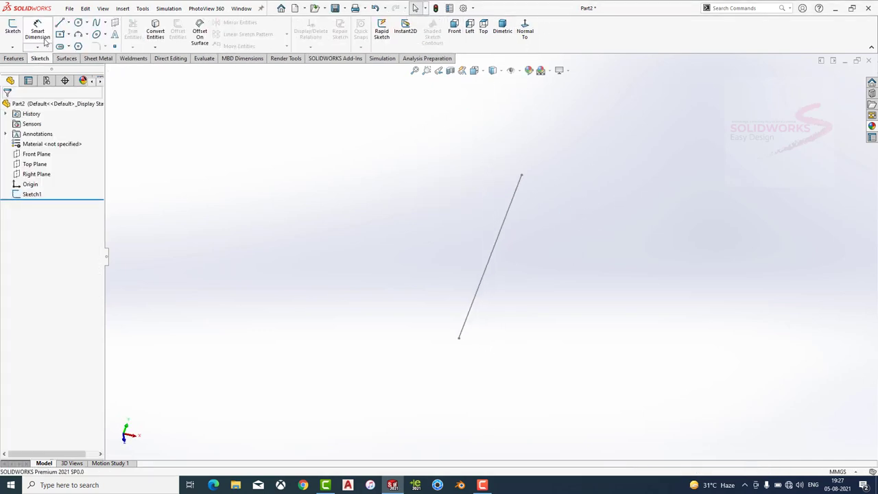
click(125, 59)
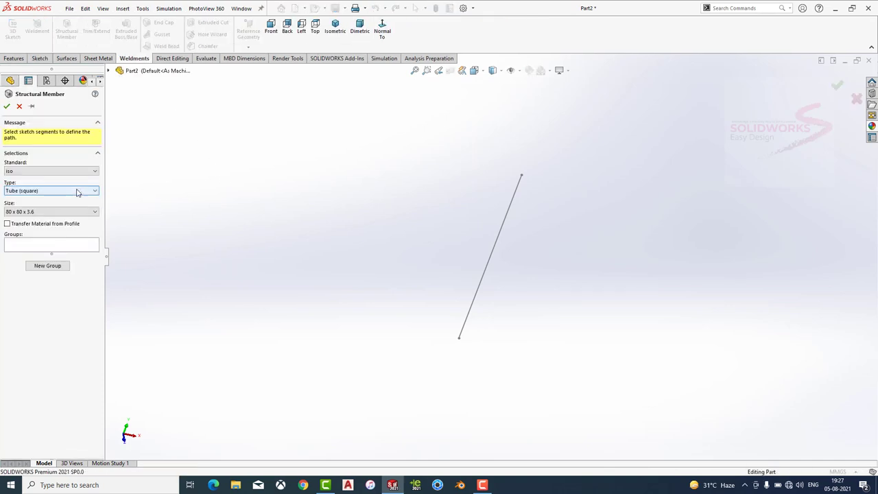
click(52, 211)
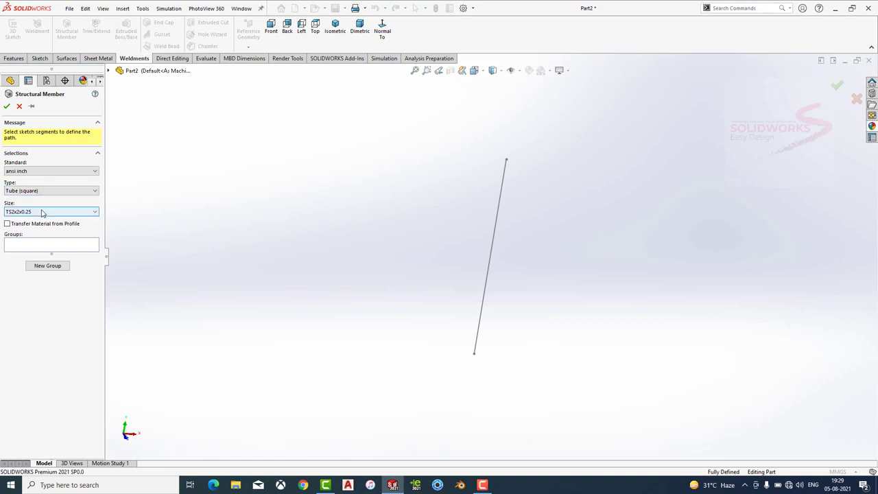
click(36, 172)
click(29, 209)
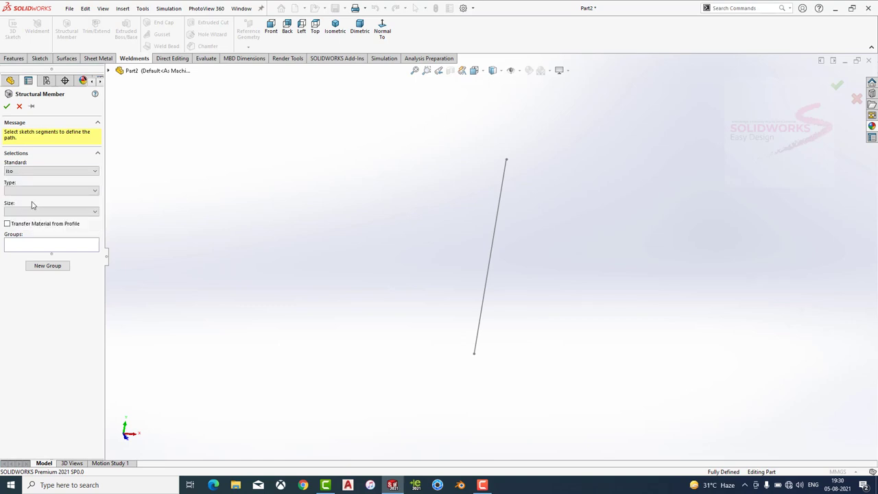
click(25, 190)
click(24, 235)
click(35, 212)
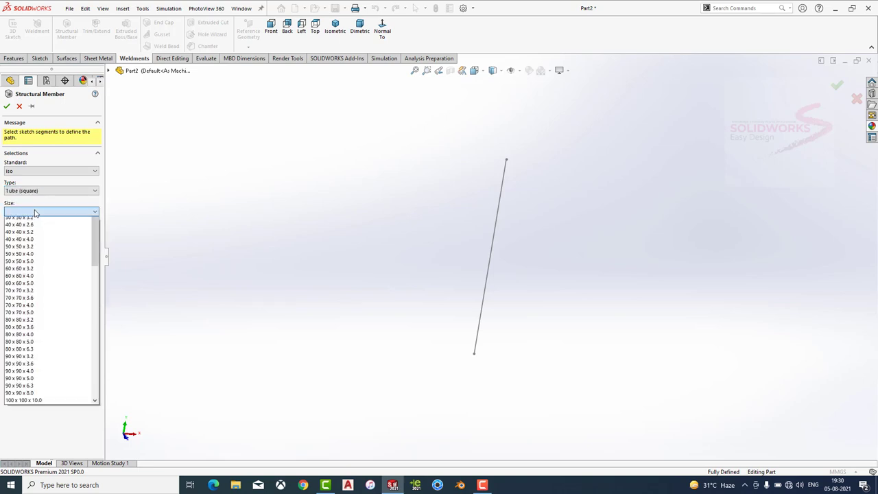
scroll(21, 391, down, 1)
click(21, 331)
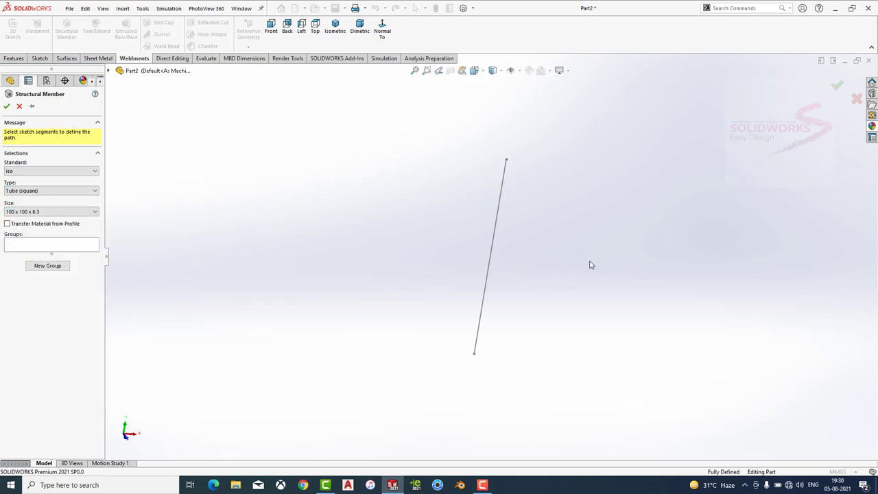
Use the 700 mm line as the member path and confirm the tube.
click(494, 231)
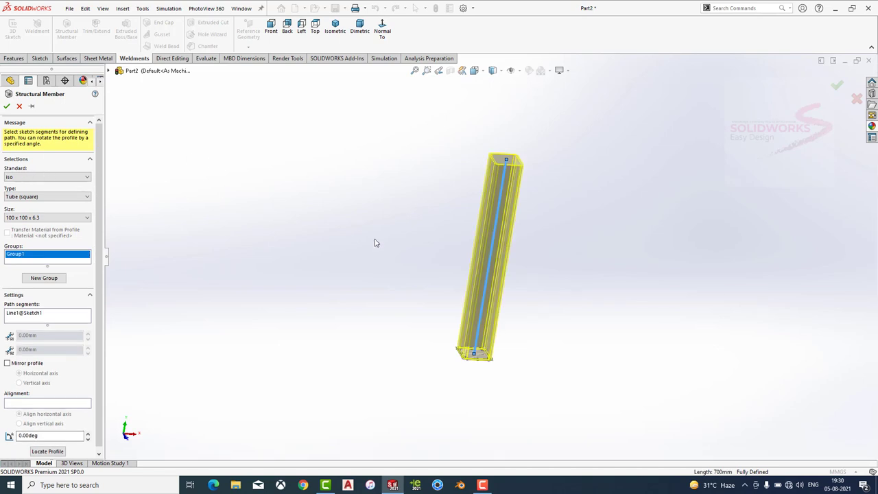
click(358, 38)
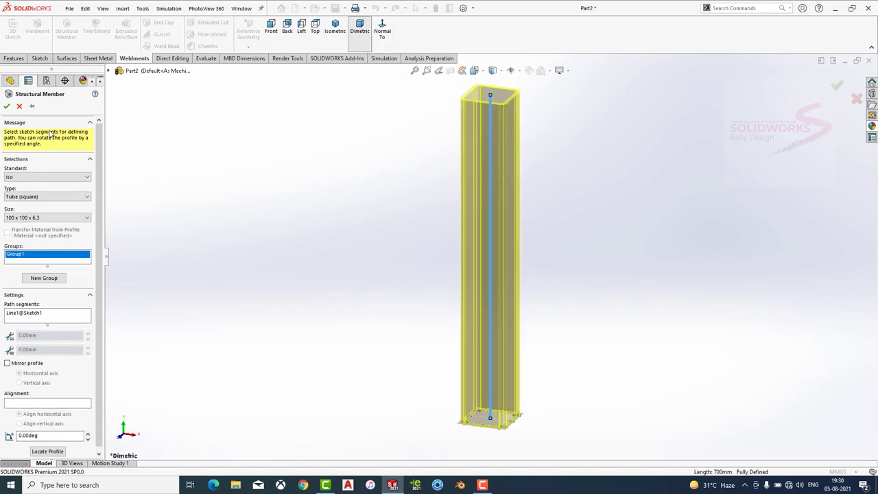
click(7, 107)
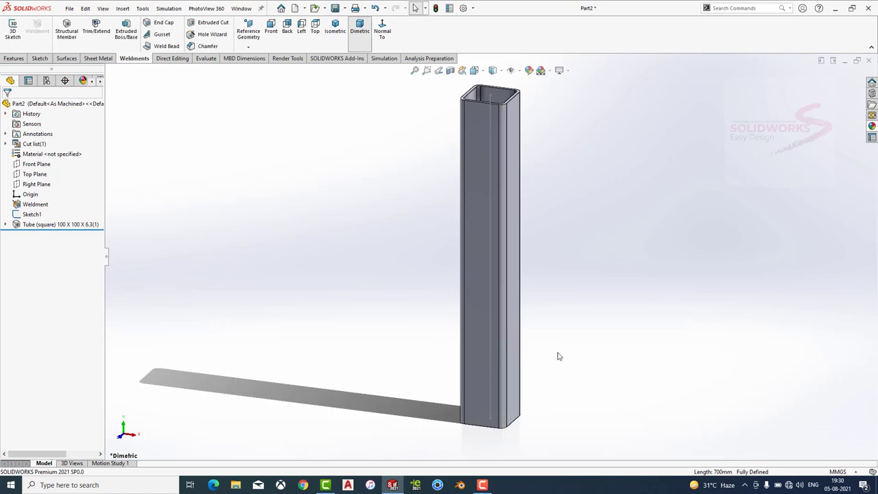
Open a new sketch on the tube's bottom end face.
scroll(519, 293, down, 3)
scroll(446, 313, up, 2)
scroll(432, 325, down, 2)
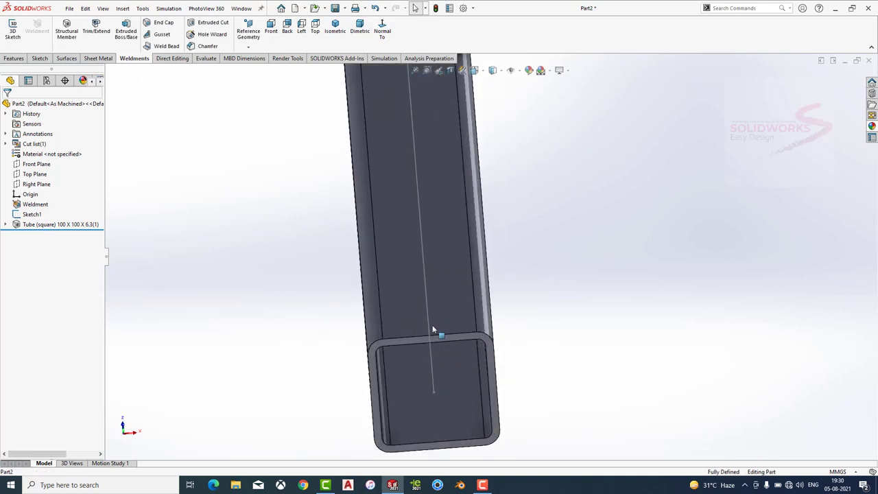
scroll(404, 324, down, 3)
click(403, 327)
click(458, 280)
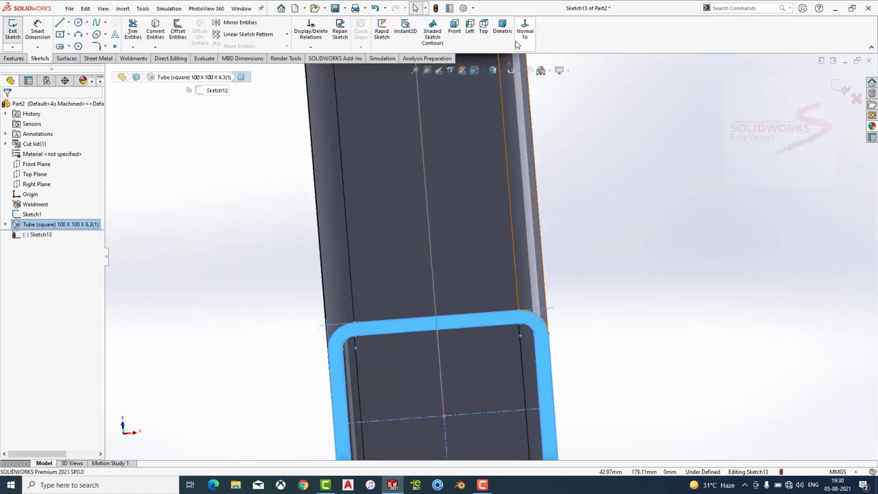
Draw a center rectangle from the tube's centre enclosing the profile.
click(68, 34)
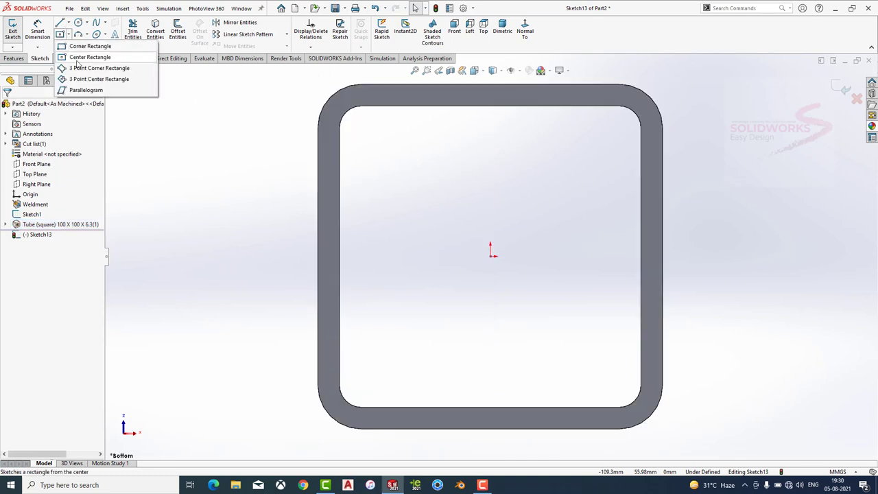
click(75, 56)
click(491, 257)
scroll(418, 225, up, 3)
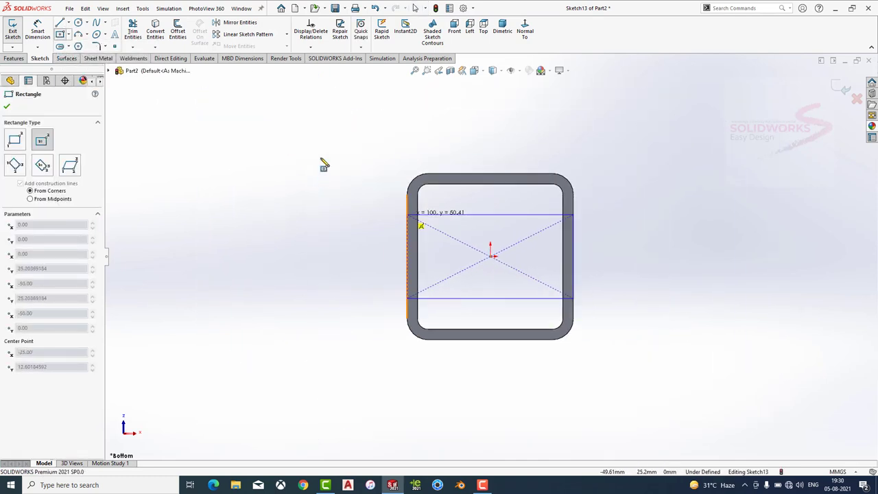
click(261, 107)
Dimension the rectangle's width at 130 mm and height at 75 mm.
click(38, 31)
click(310, 107)
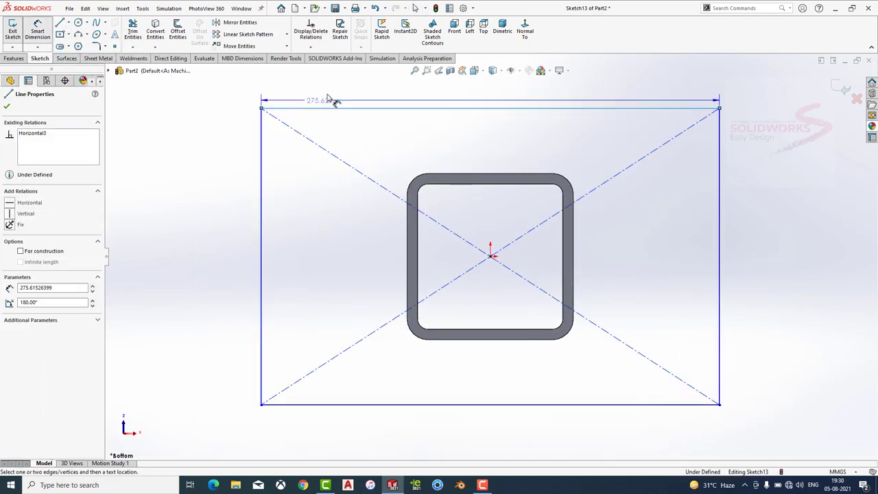
click(329, 96)
text(130)
key(Return)
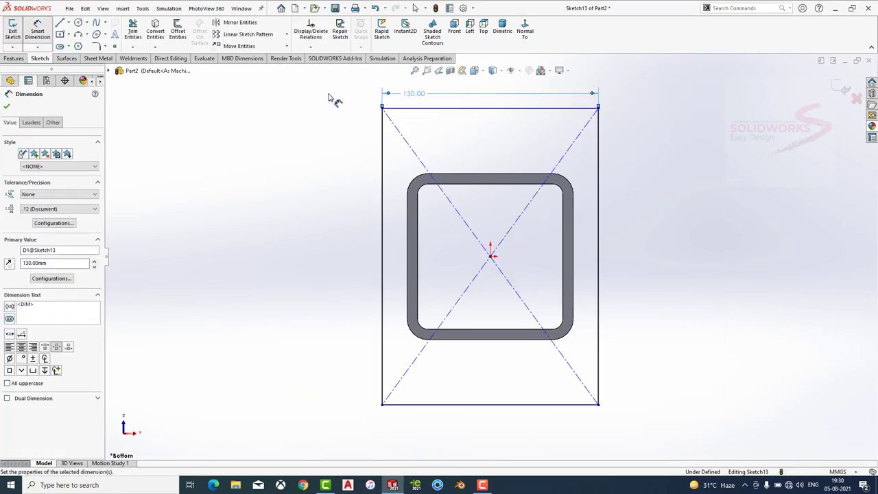
click(383, 160)
click(328, 229)
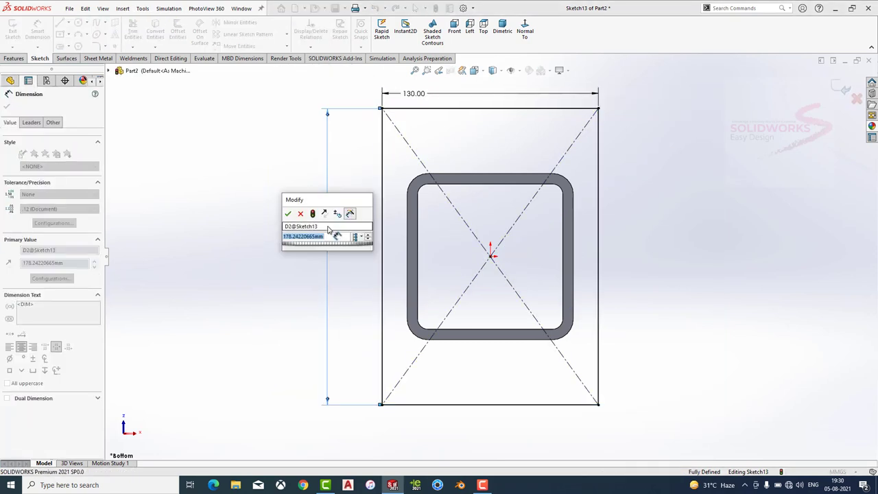
text(75)
key(Return)
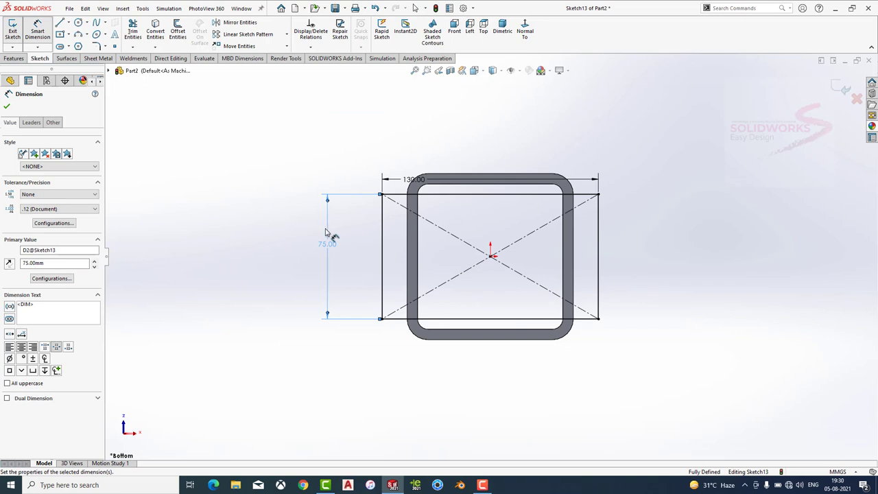
Change both rectangle dimensions to 150 mm and view it in Dimetric.
double_click(325, 246)
text(150)
key(Return)
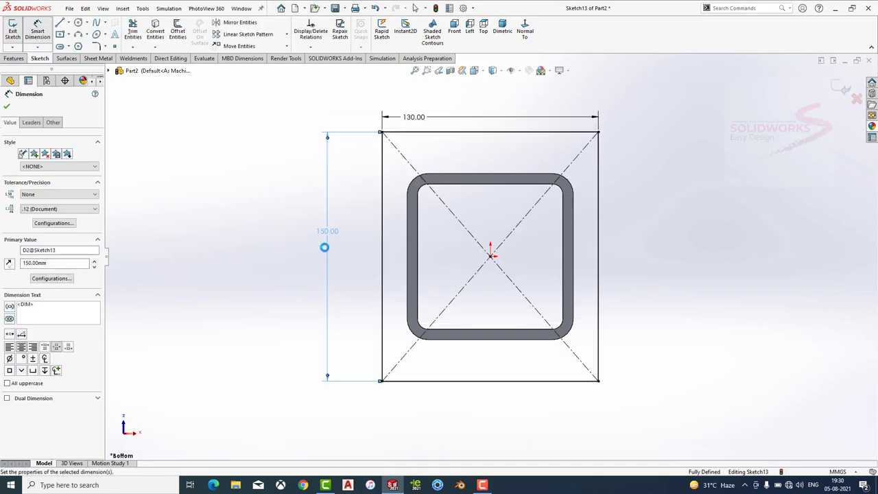
double_click(415, 117)
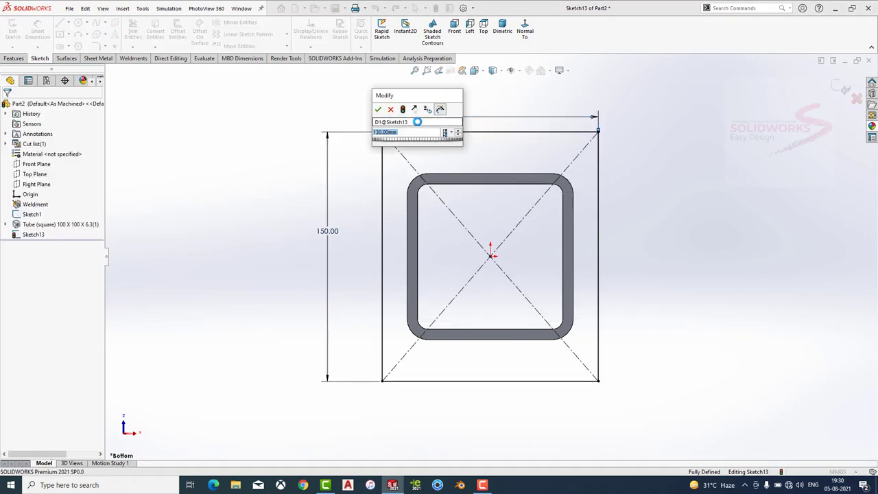
text(150)
key(Return)
click(502, 31)
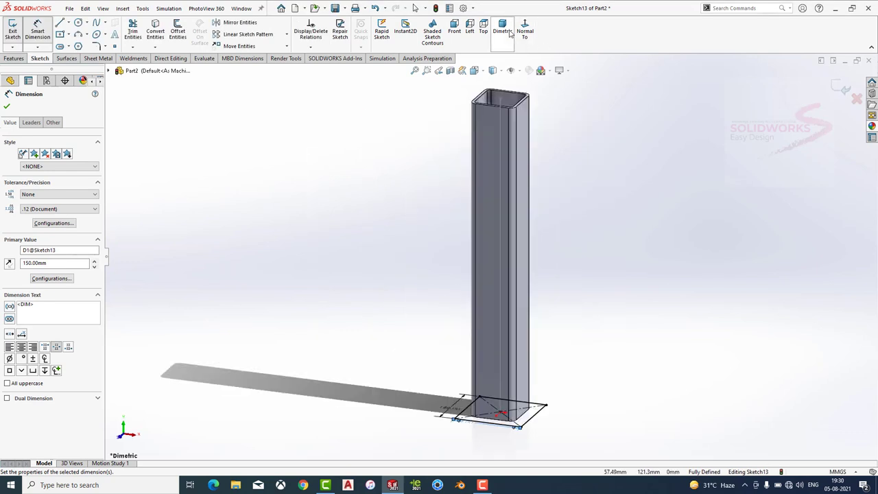
Create a 12 mm Base Flange from the rectangle with reversed direction.
click(98, 58)
click(18, 31)
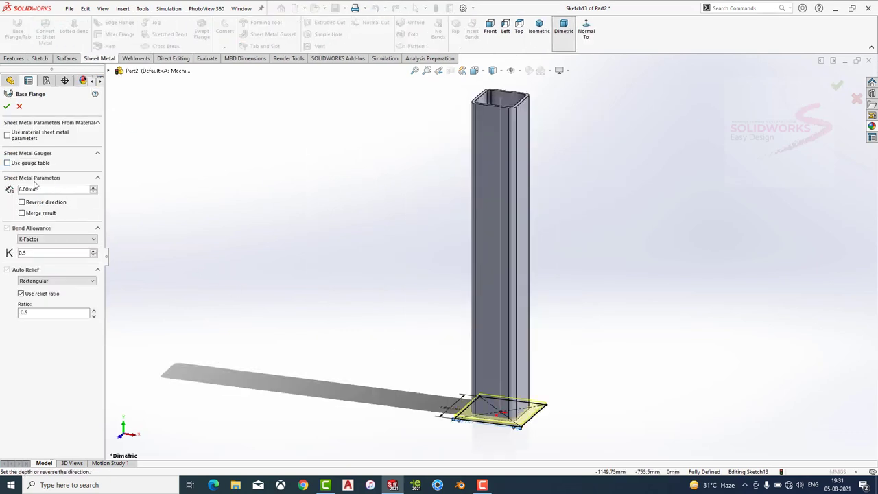
text(12)
key(Return)
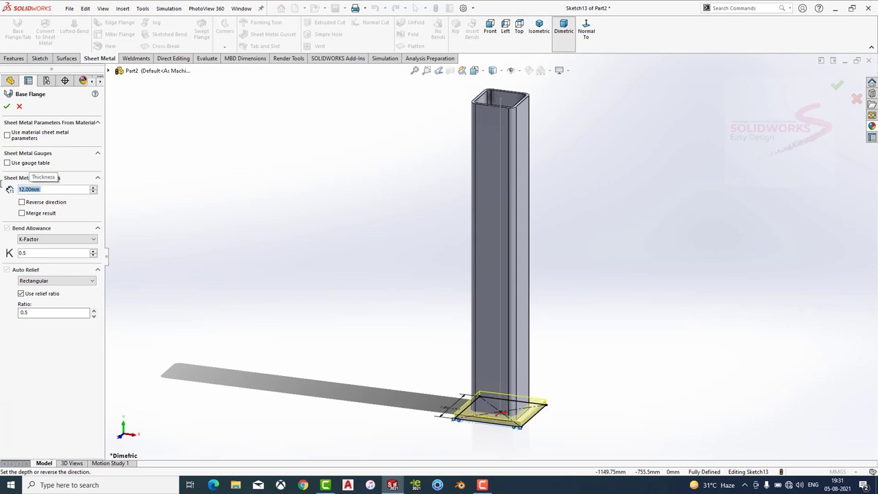
click(22, 202)
click(7, 106)
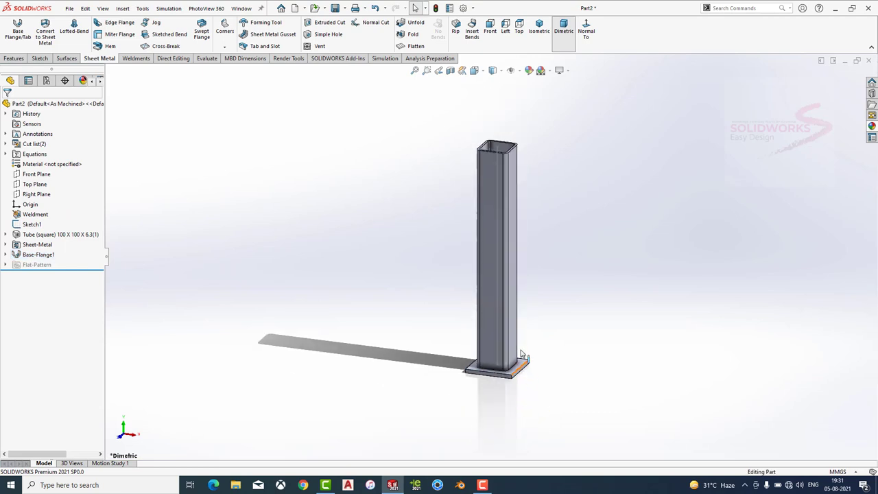
Apply the Plain White scene to the part.
scroll(553, 424, down, 3)
click(548, 71)
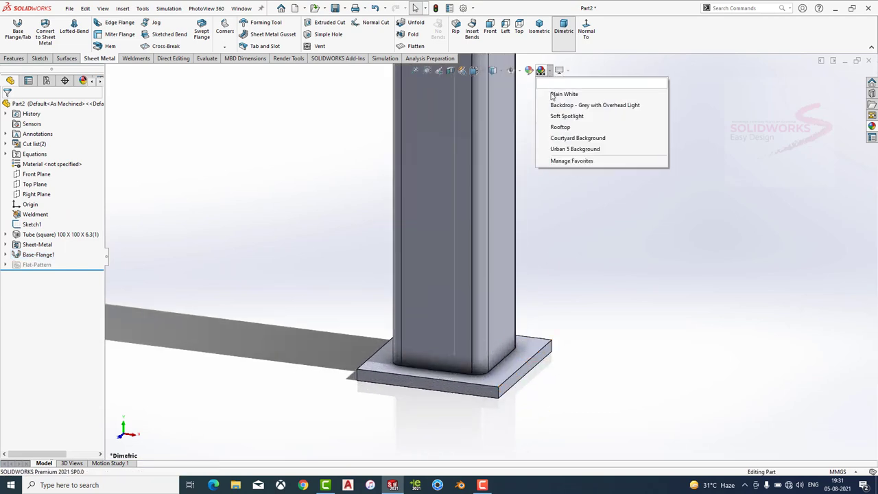
click(571, 89)
click(224, 46)
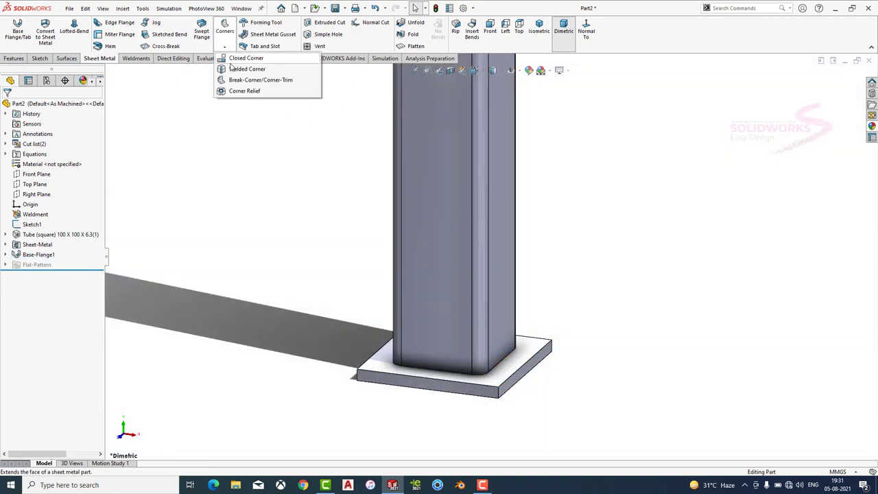
Add a 10 mm Break-Corner to the plate's four vertical corner edges, viewed in Dimetric.
click(261, 81)
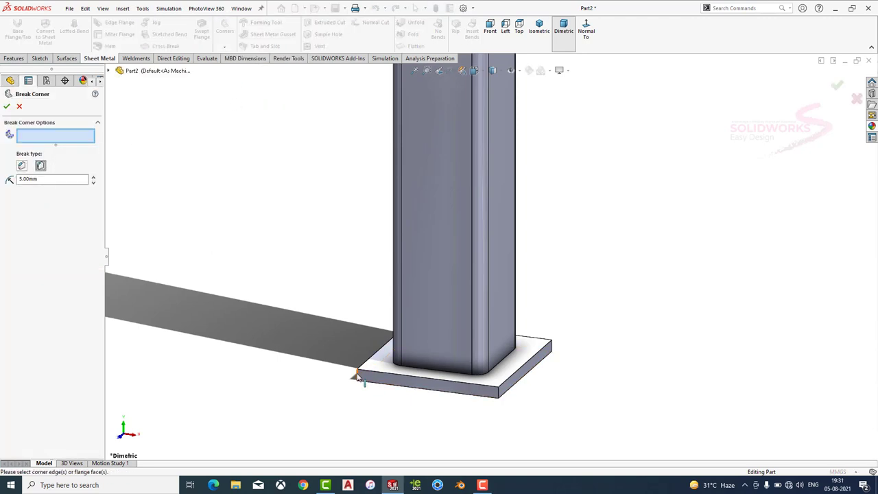
click(470, 396)
click(525, 373)
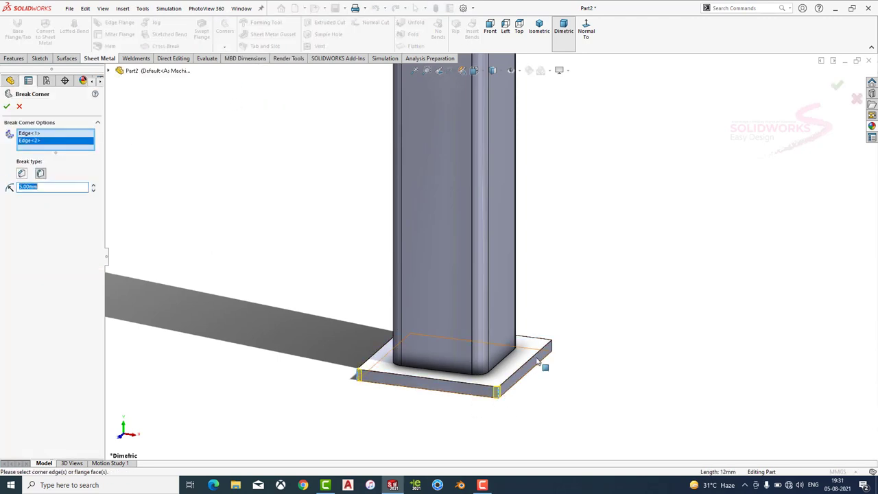
click(552, 345)
middle_drag(418, 348, 536, 315)
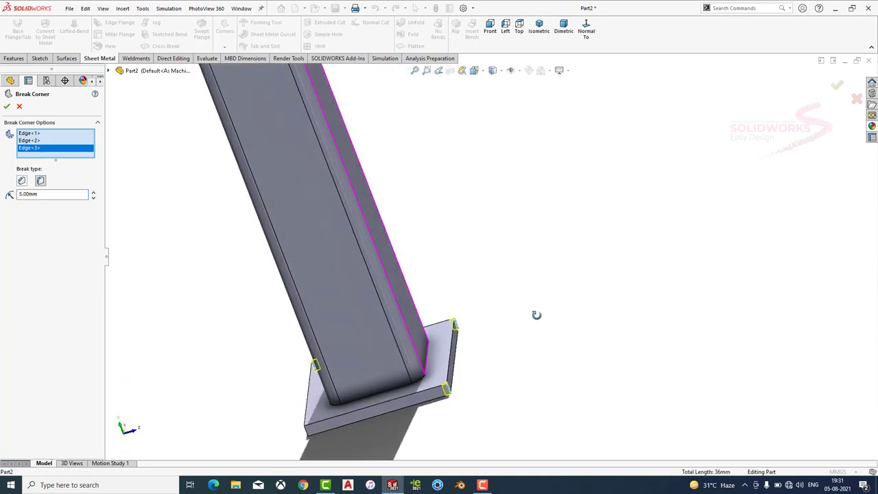
click(306, 432)
text(10)
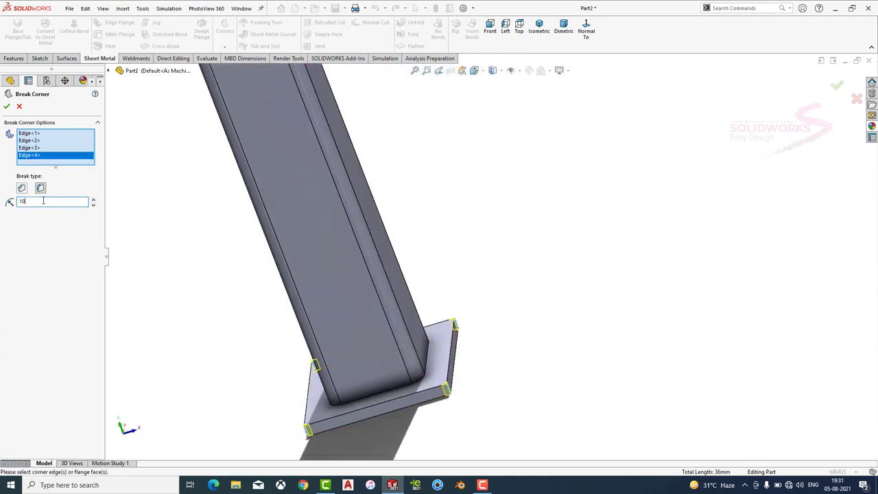
key(Return)
click(565, 31)
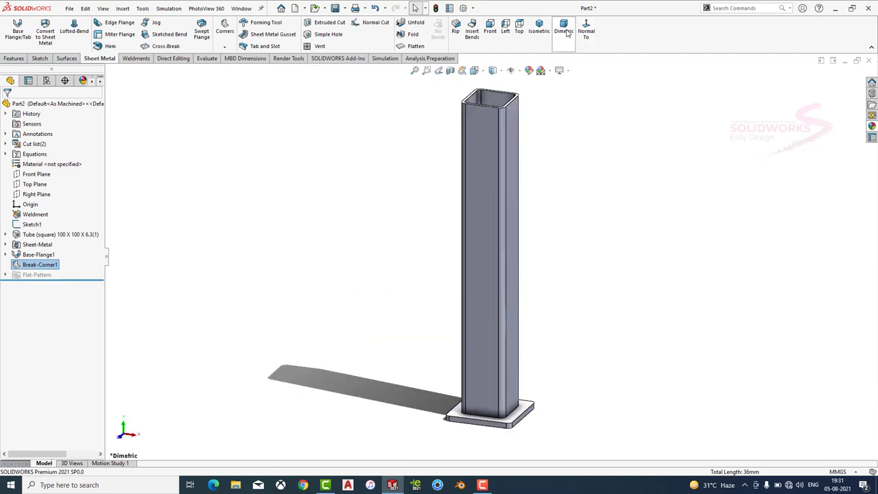
click(552, 295)
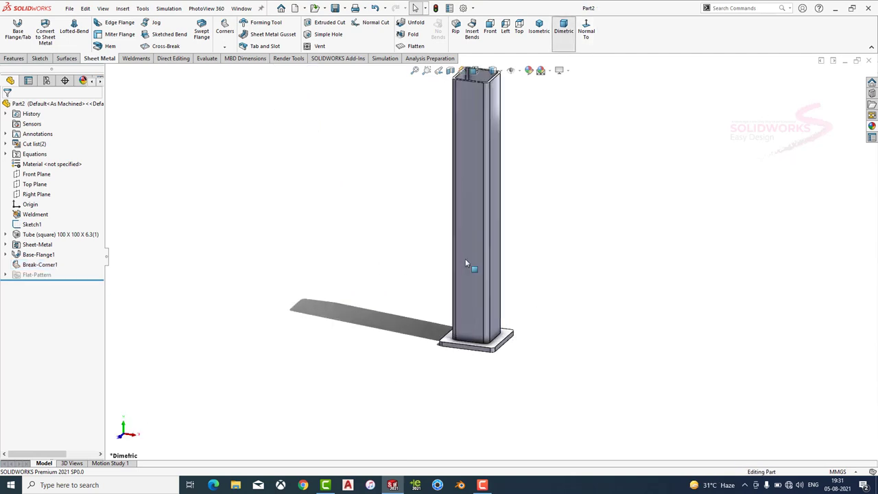
Apply a dark Metal > Steel appearance to the square tube.
scroll(465, 264, up, 2)
click(872, 126)
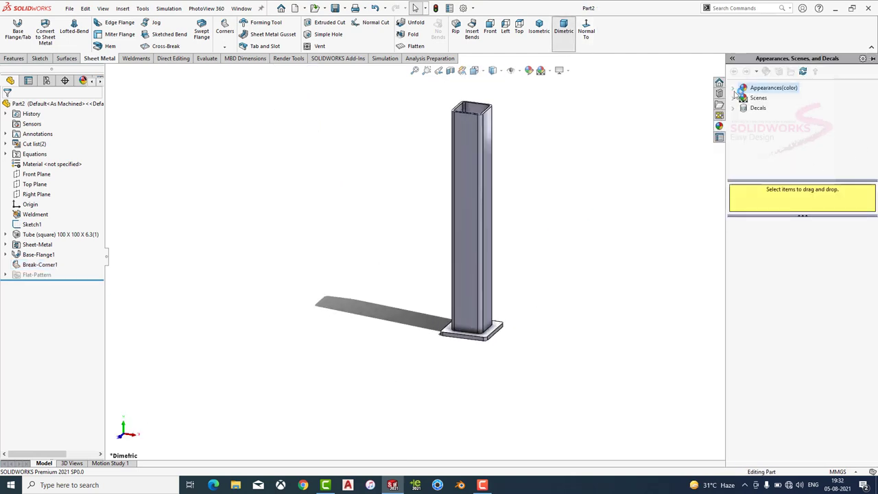
click(744, 108)
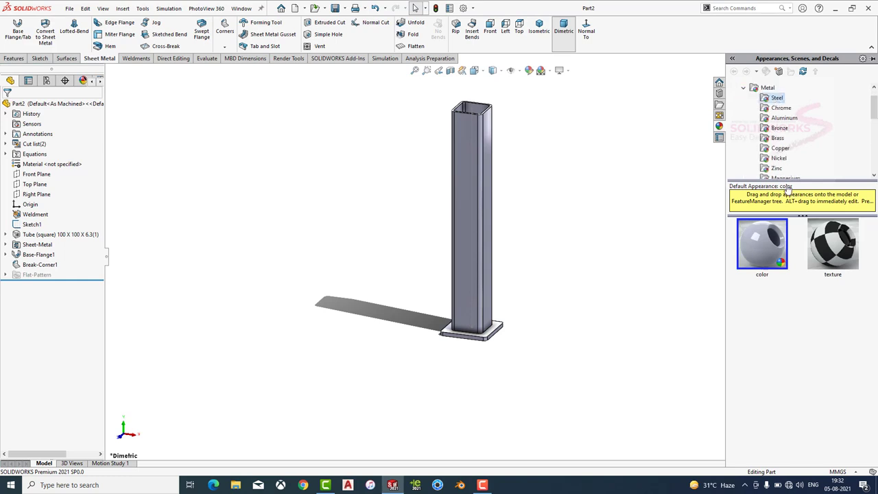
double_click(763, 241)
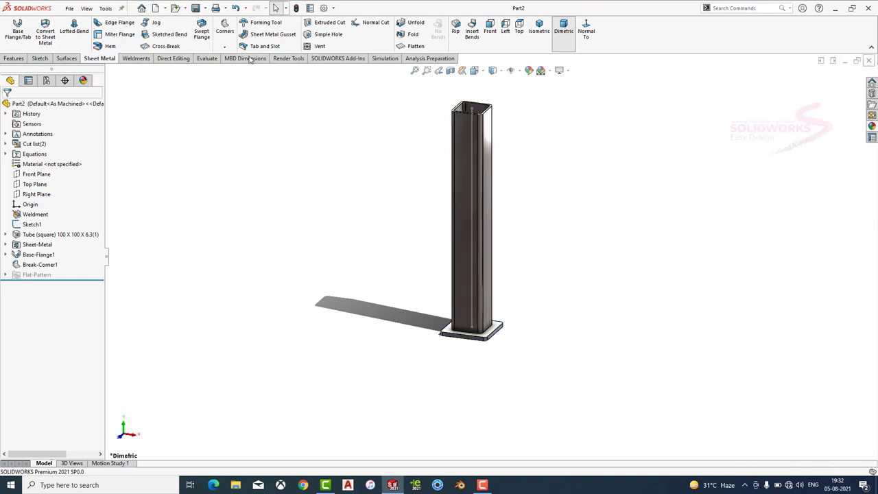
Create a new empty part document, Part3.
click(868, 60)
click(69, 9)
click(77, 21)
click(356, 353)
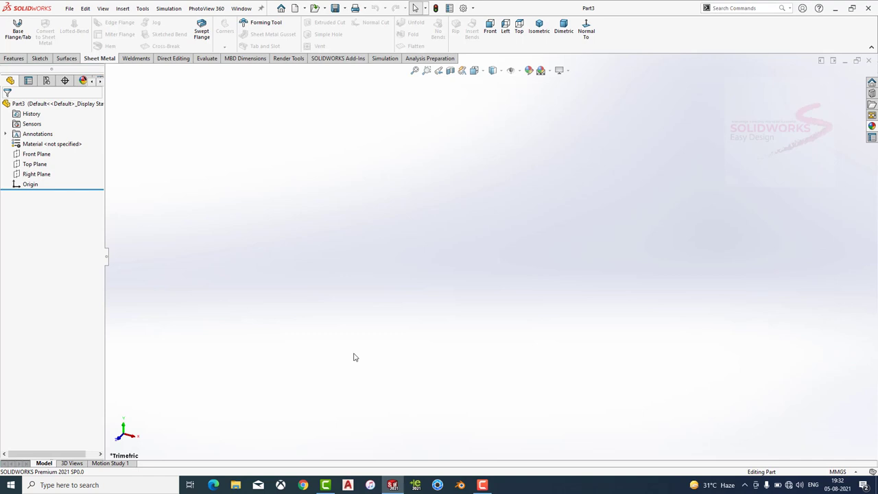
Start a Front Plane sketch and draw a circle centred at the origin.
click(36, 154)
click(55, 135)
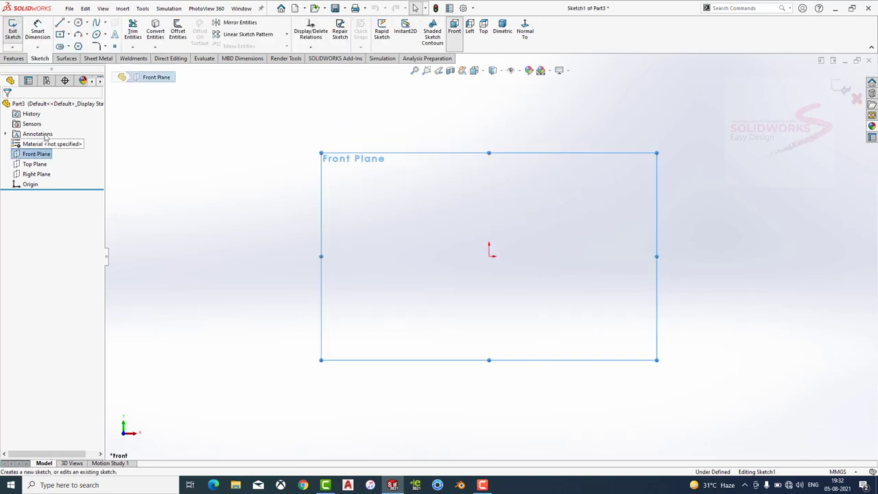
click(77, 23)
click(489, 256)
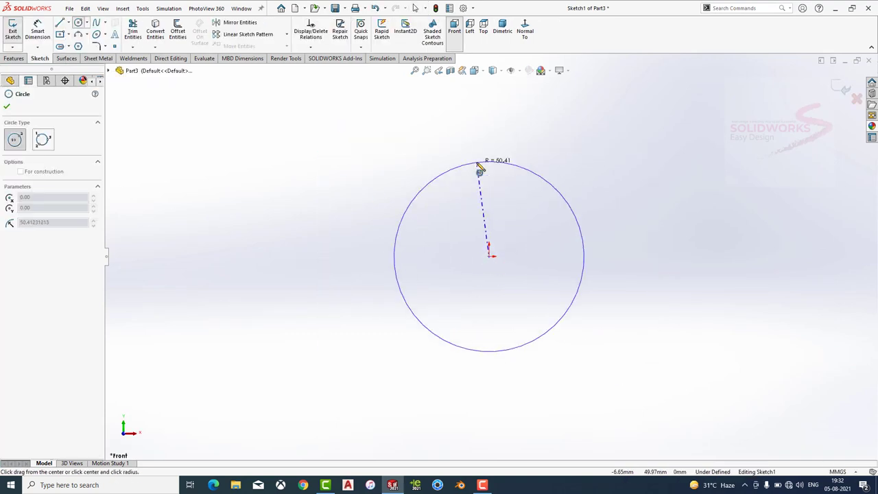
click(489, 161)
Dimension the circle to Ø254 mm, correcting an initial 25 mm entry.
click(45, 37)
click(403, 204)
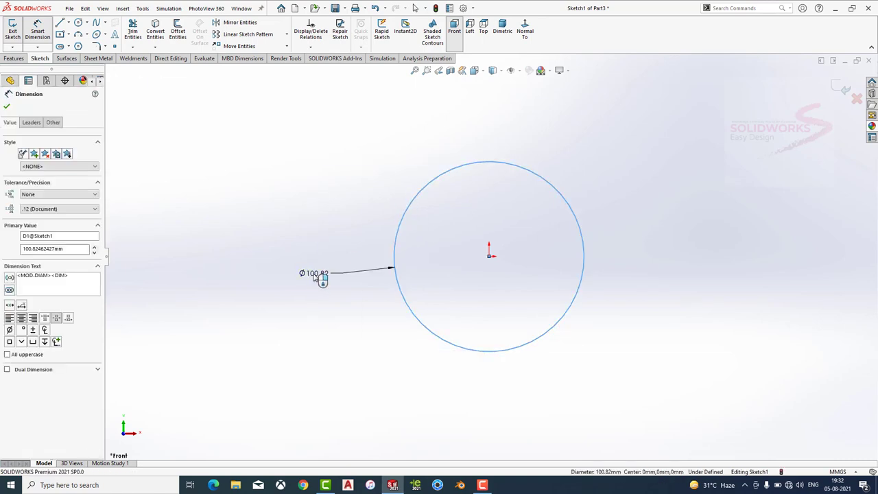
click(313, 275)
text(25)
key(Return)
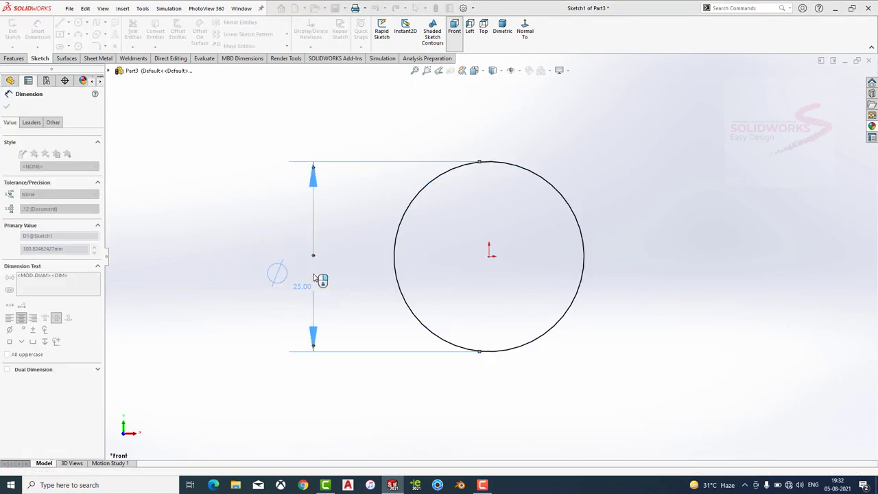
double_click(308, 274)
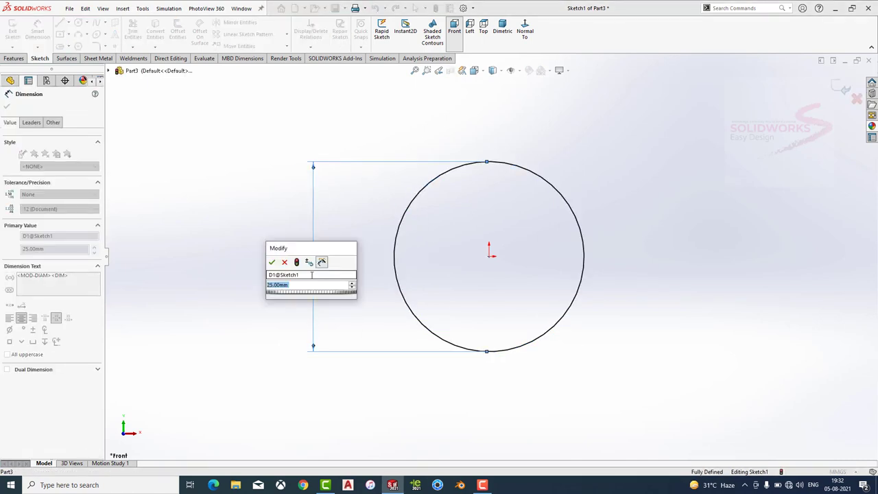
text(254)
key(Return)
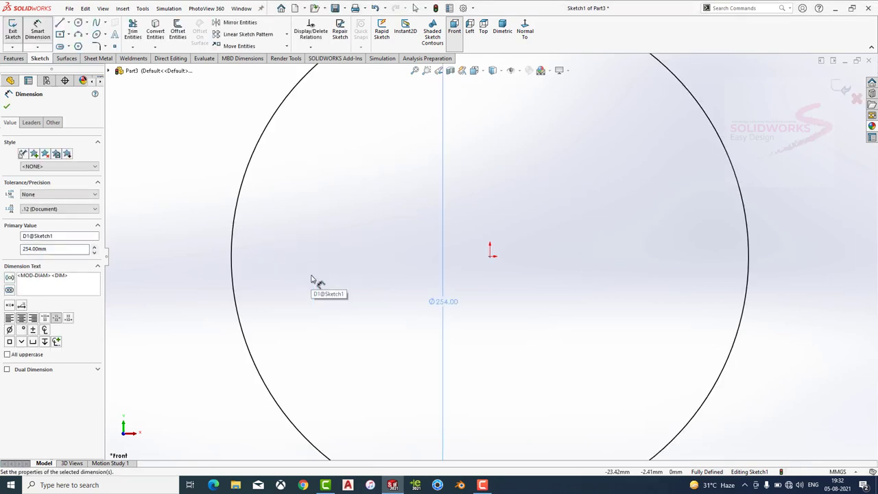
key(f)
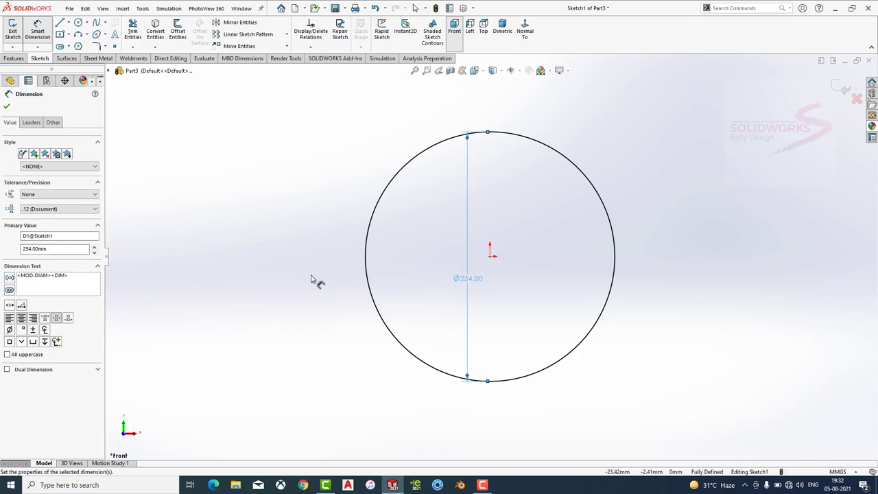
key(Escape)
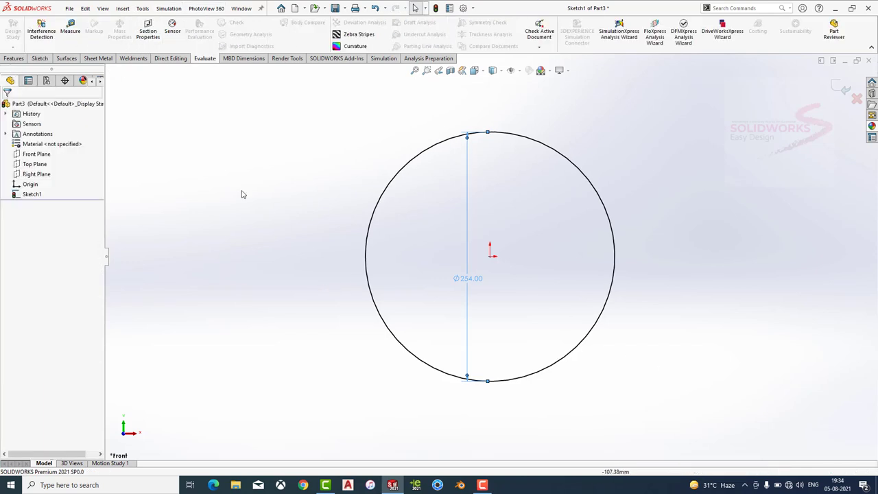
Add a concentric Ø25 mm circle at the origin, corrected from 25.4 mm.
click(78, 23)
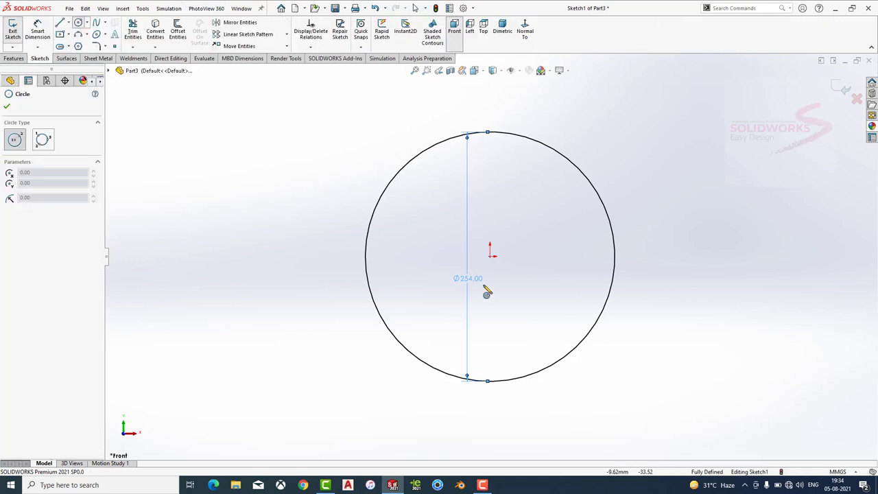
drag(491, 258, 481, 225)
key(Escape)
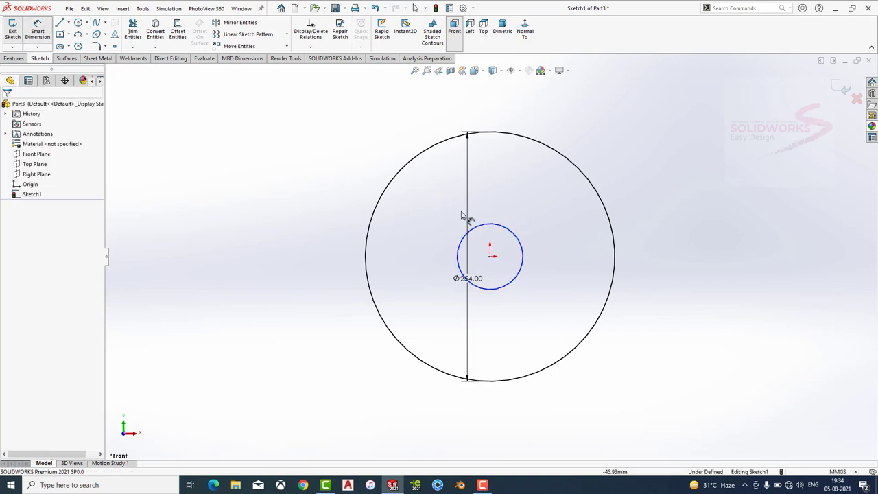
click(491, 210)
click(471, 186)
text(25)
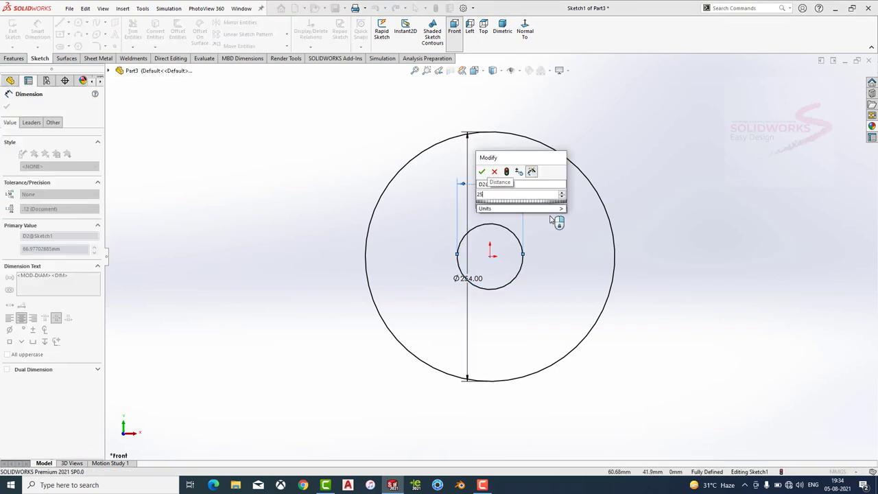
text(.4)
key(Return)
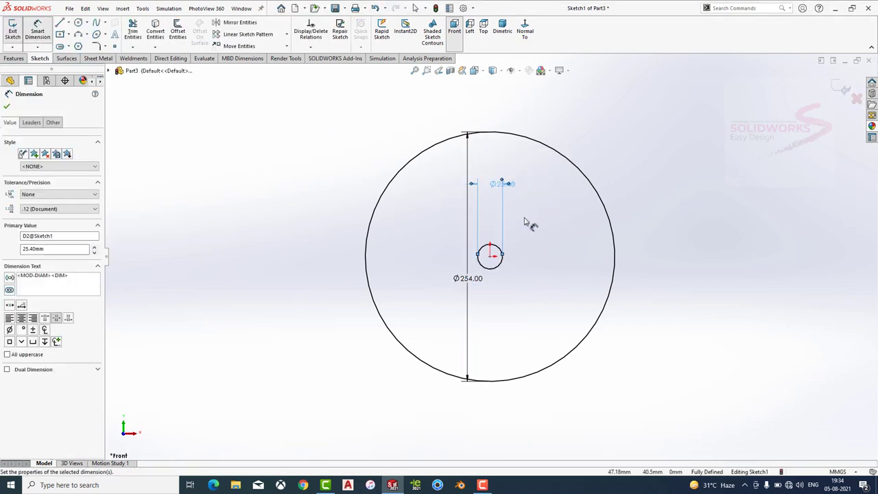
double_click(502, 190)
text(25)
key(Return)
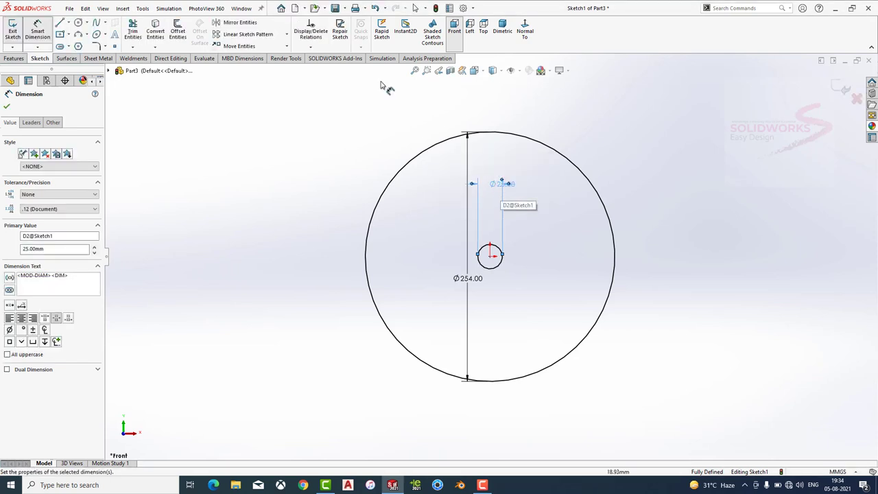
click(14, 58)
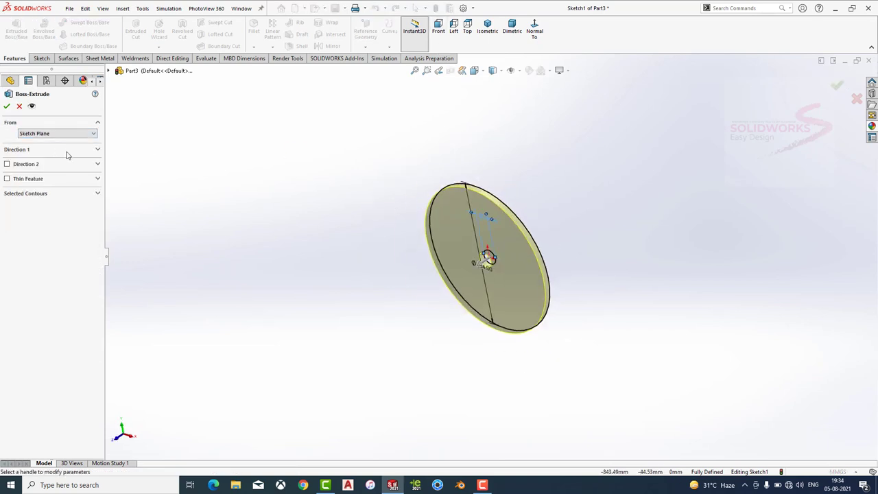
Extrude the two circles 1066.80 mm blind into a Ø254 mm roller with a Ø25 mm bore.
click(67, 152)
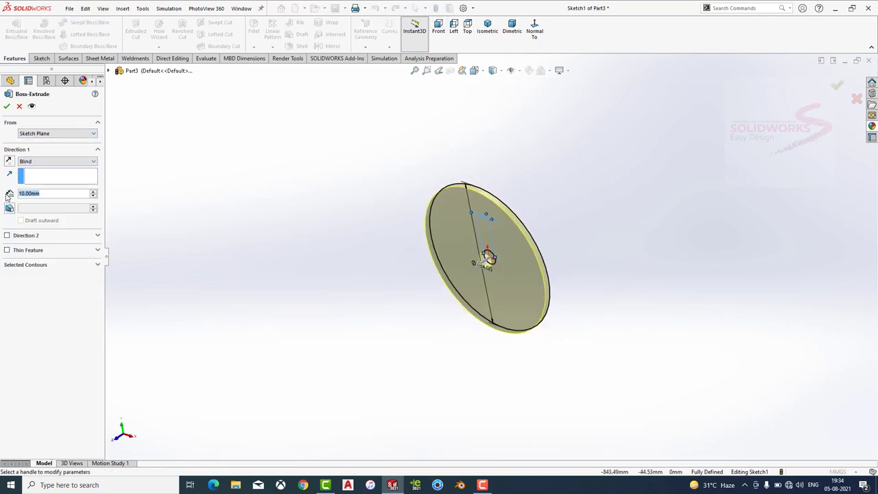
text(1066.58)
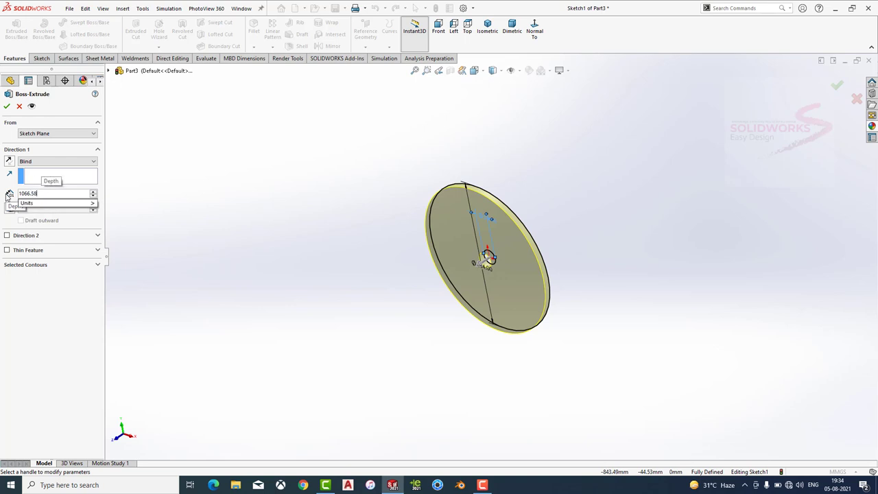
key(BackSpace)
key(BackSpace)
text(80)
key(Return)
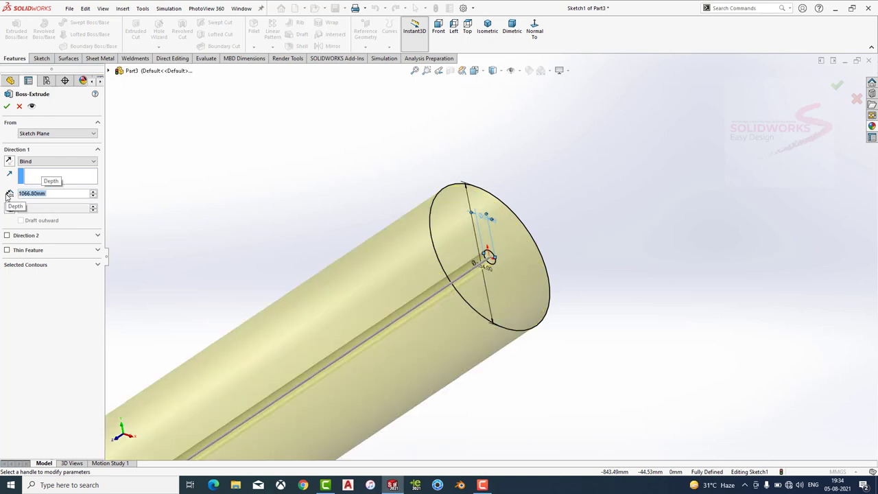
key(f)
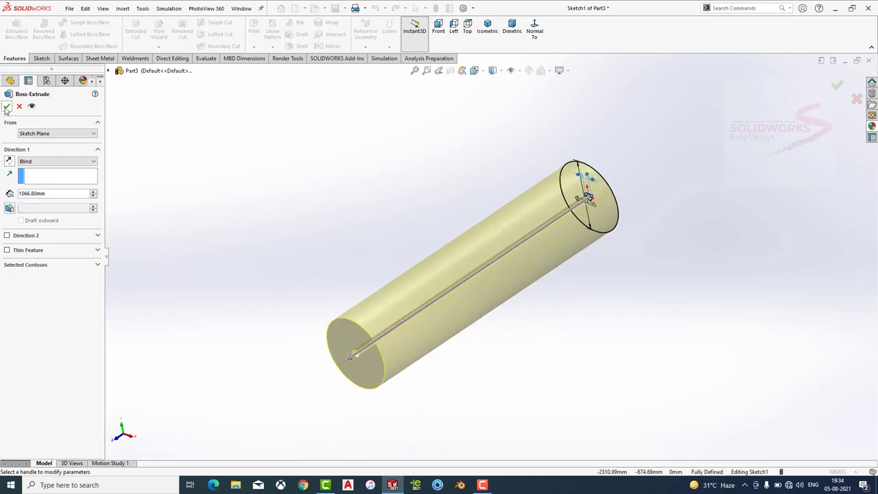
click(6, 107)
Switch the scene to Plain White and bring up the appearances library.
click(549, 70)
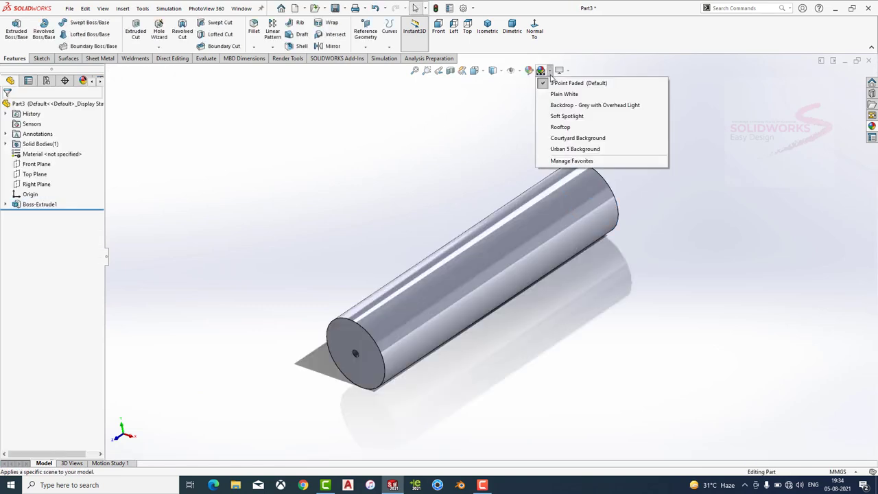
click(564, 94)
click(871, 125)
scroll(832, 294, down, 1)
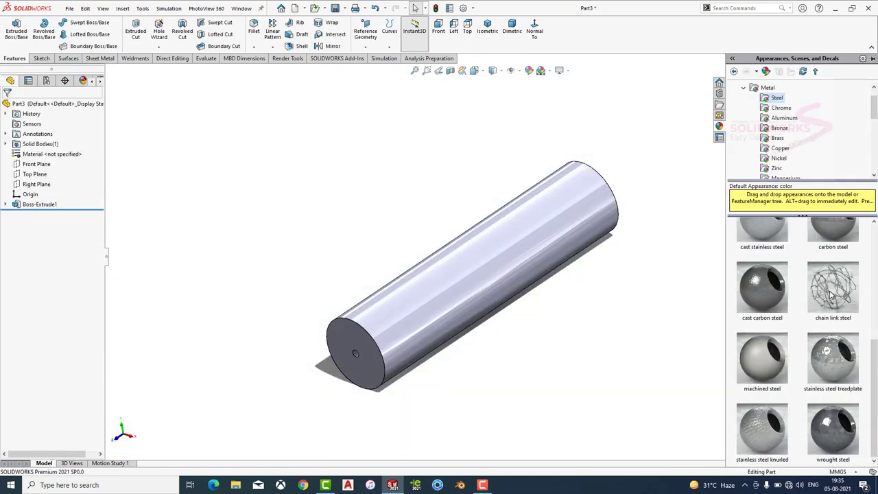
scroll(824, 135, down, 3)
scroll(823, 134, up, 1)
scroll(824, 134, down, 2)
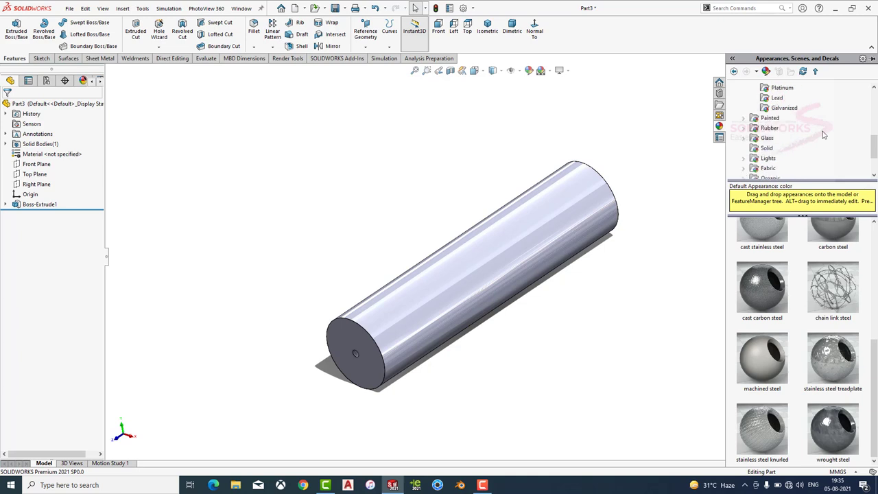
scroll(824, 134, down, 1)
scroll(823, 135, up, 3)
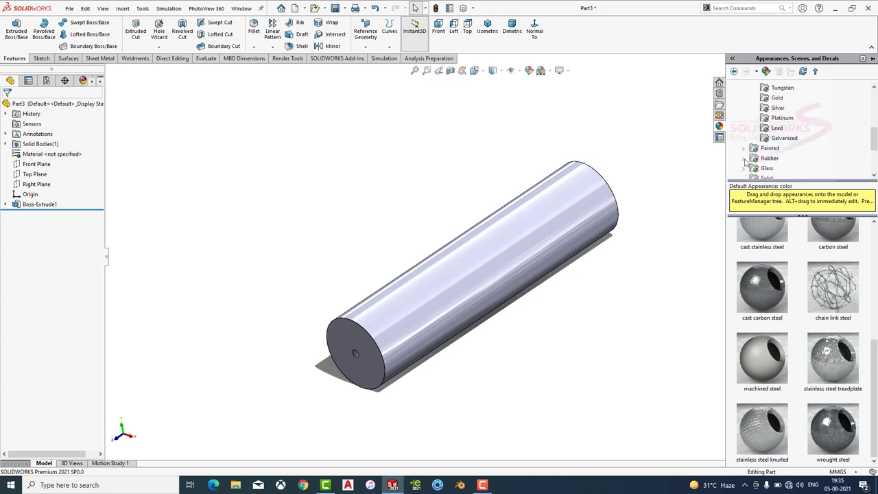
Apply the sandblasted iron appearance from Metal > Iron to the roller.
click(744, 159)
click(778, 168)
key(Down)
key(Down)
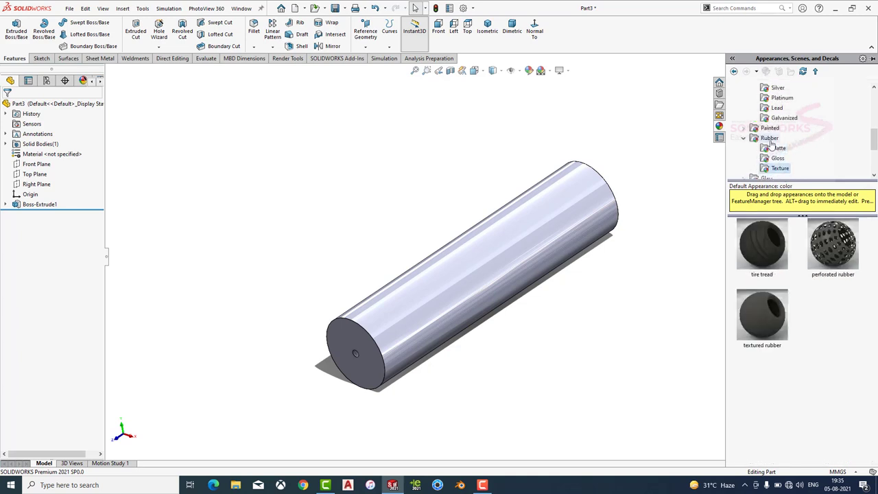
scroll(770, 143, up, 1)
scroll(777, 140, up, 1)
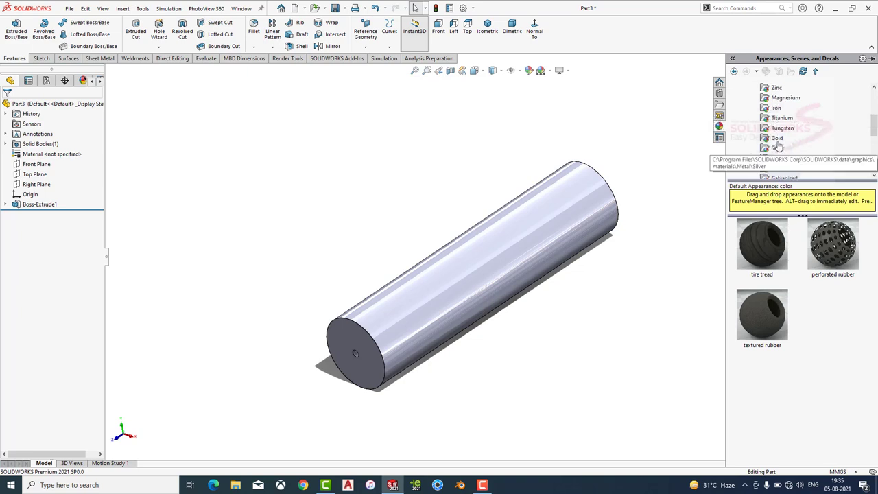
click(775, 107)
double_click(828, 249)
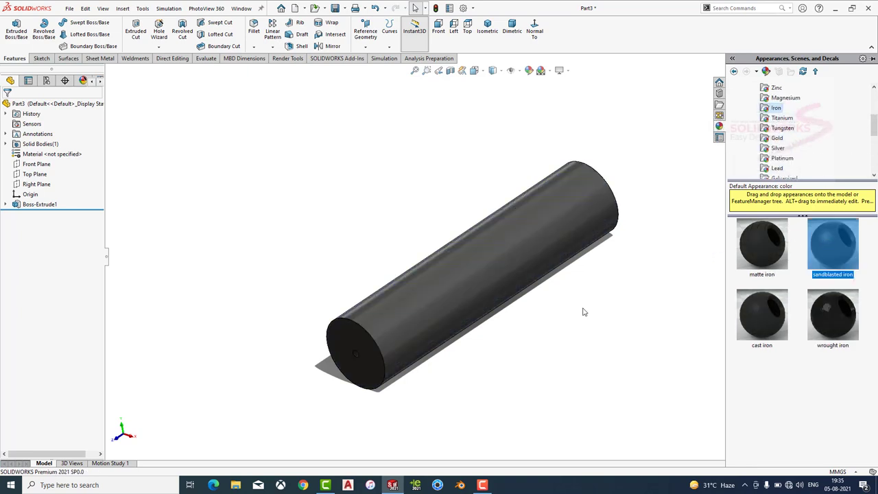
scroll(411, 337, down, 5)
scroll(534, 274, up, 3)
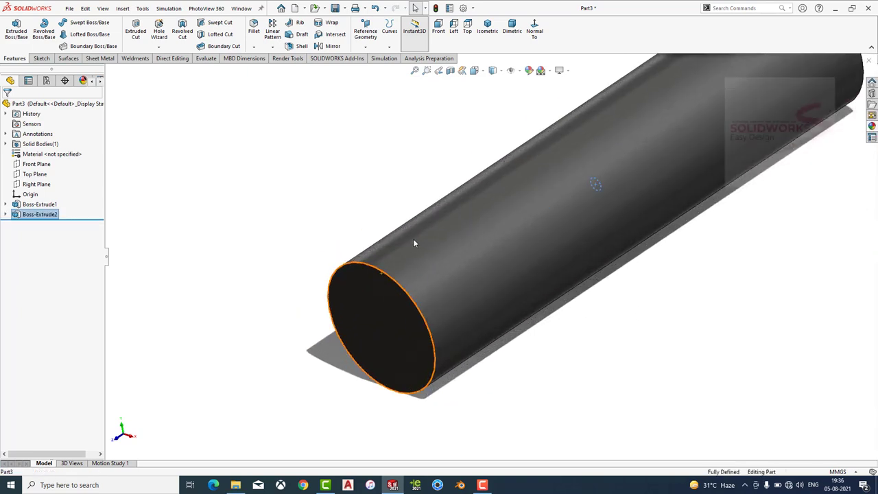
Undo the old shaft extrusion and extrude the Ø25 mm circle 1168 mm, Mid Plane.
middle_drag(413, 239, 436, 166)
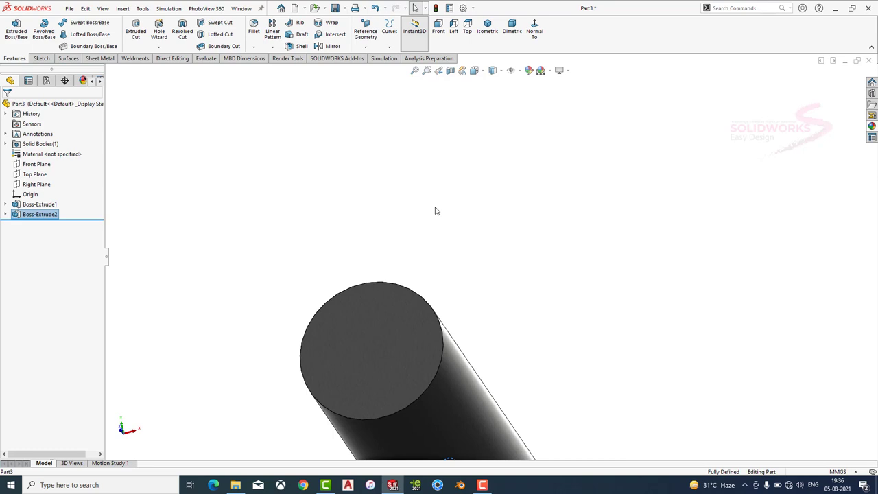
key(ctrl+z)
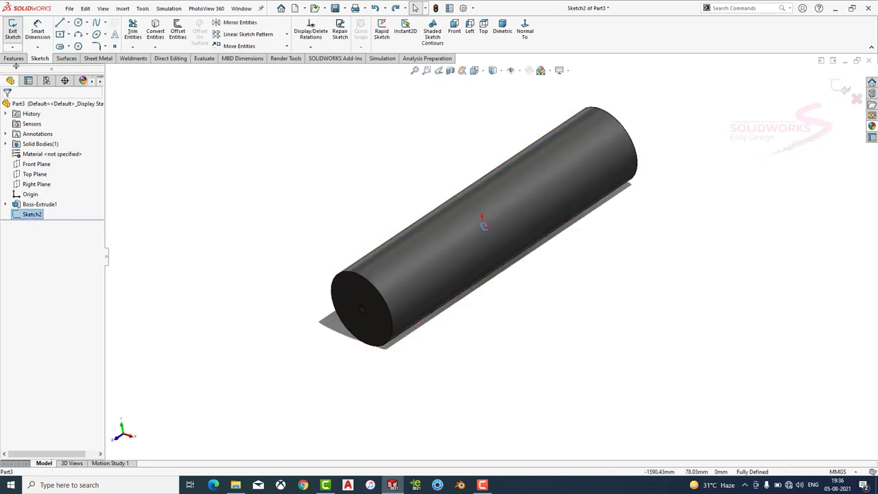
click(14, 58)
click(16, 29)
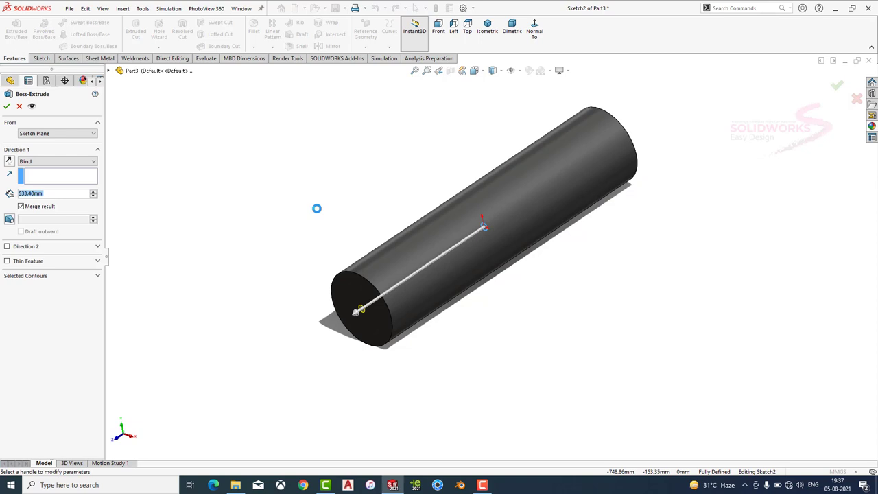
text(1168)
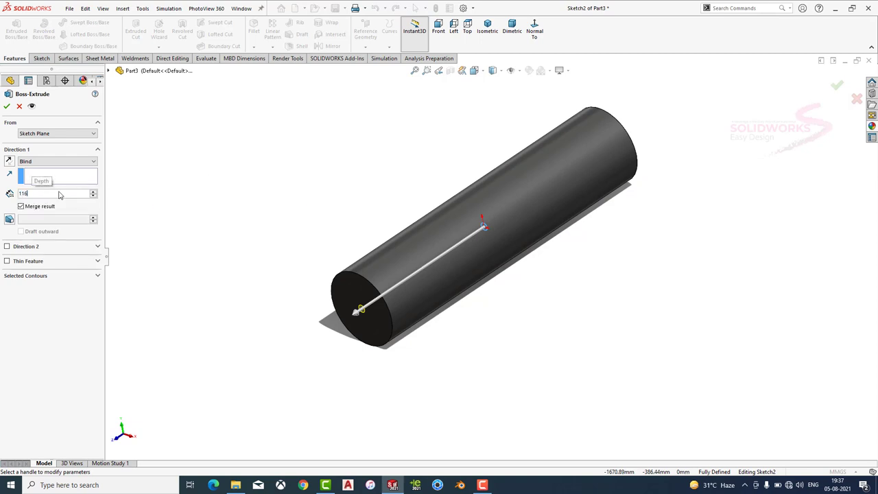
key(Return)
click(39, 160)
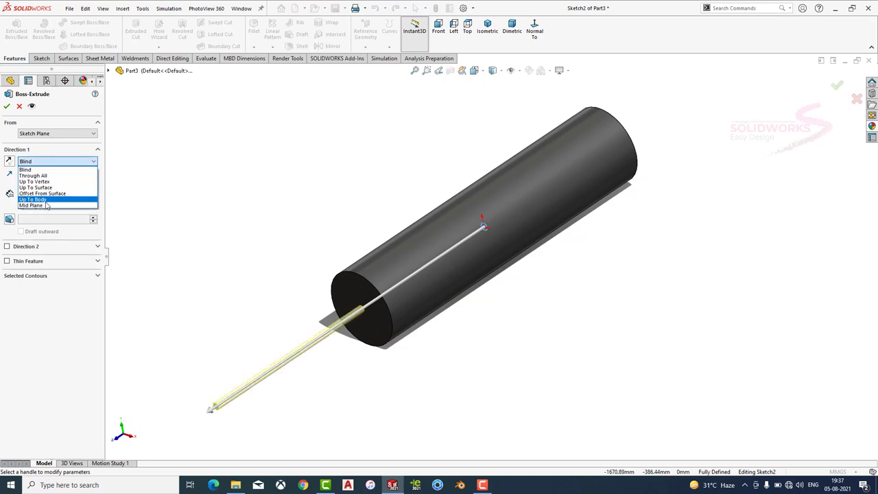
click(43, 210)
click(7, 107)
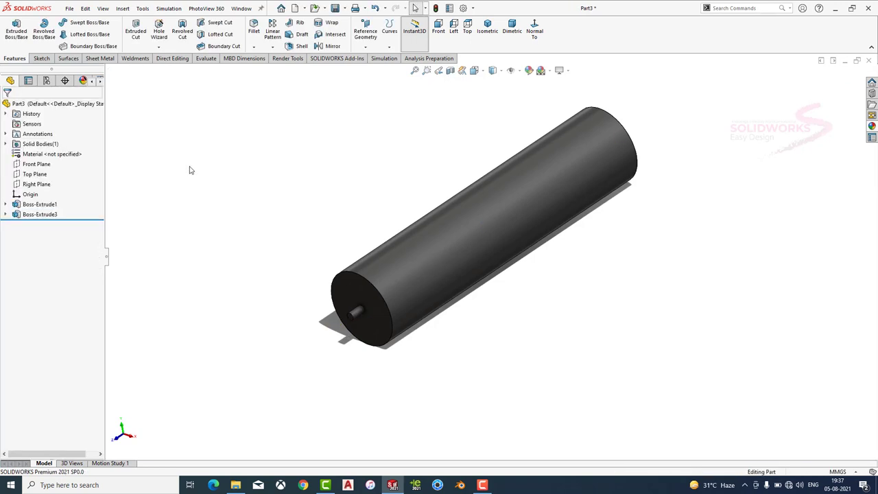
scroll(405, 304, down, 5)
Sketch a Ø150 mm circle centred on the shaft on the roller's end face.
middle_drag(405, 304, 406, 241)
click(360, 270)
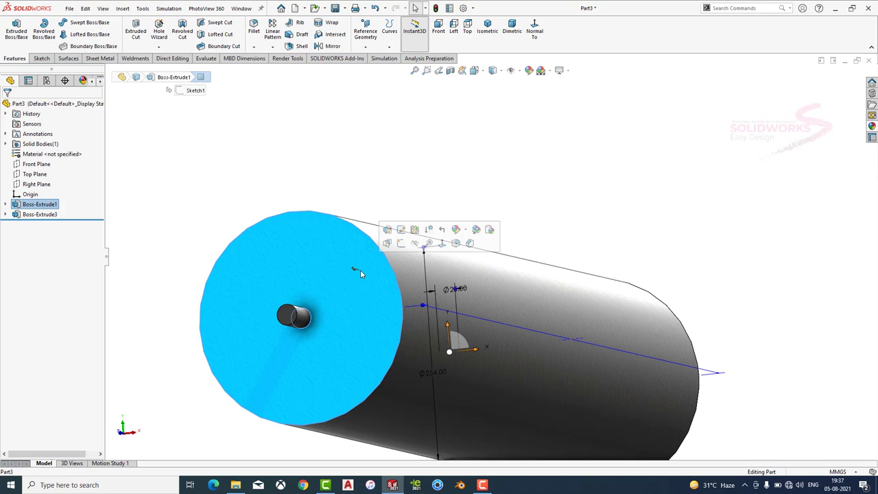
click(401, 243)
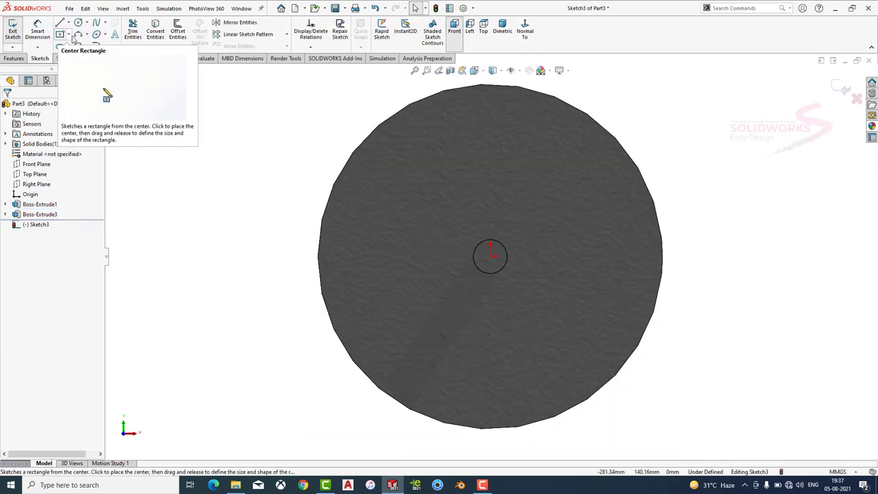
click(78, 22)
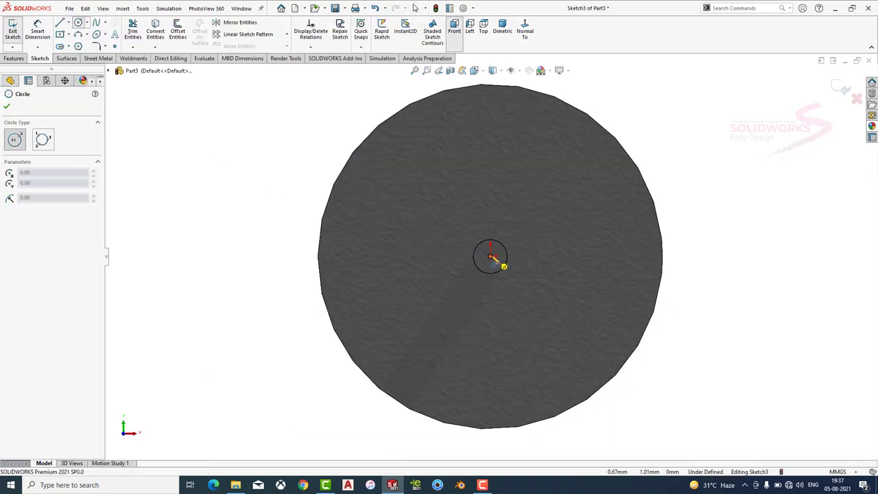
click(492, 257)
click(499, 151)
key(Escape)
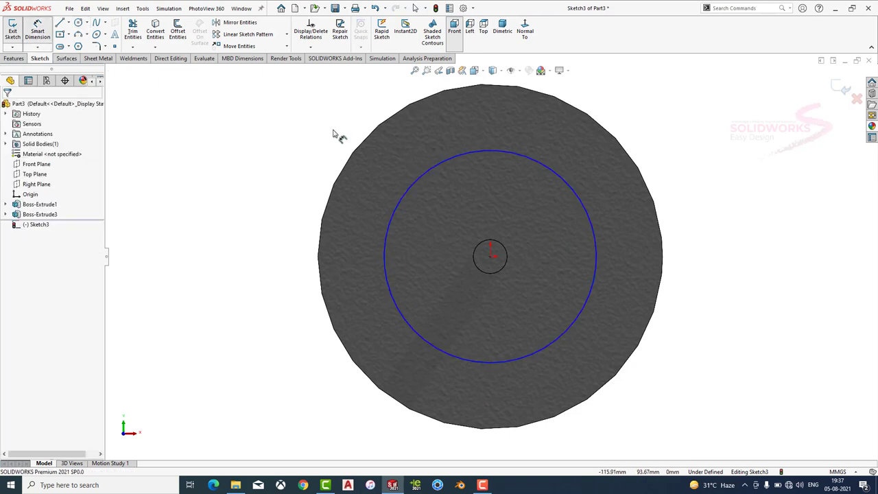
click(438, 169)
click(251, 241)
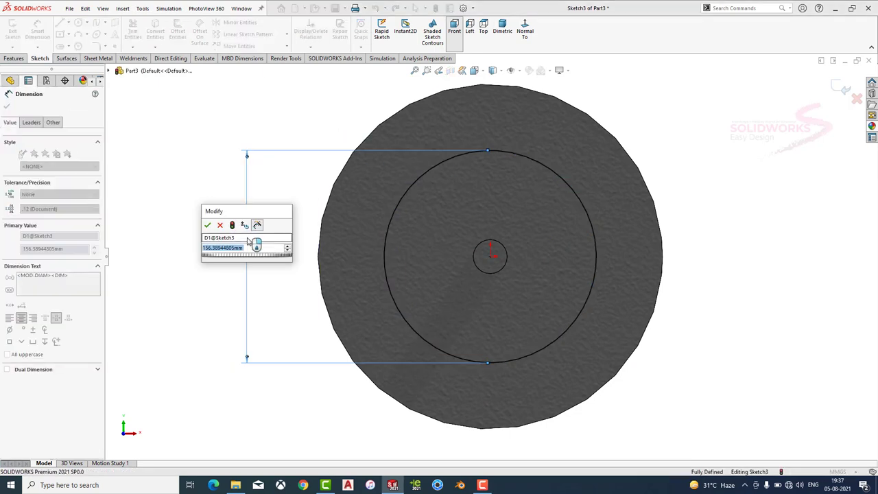
text(150)
key(Return)
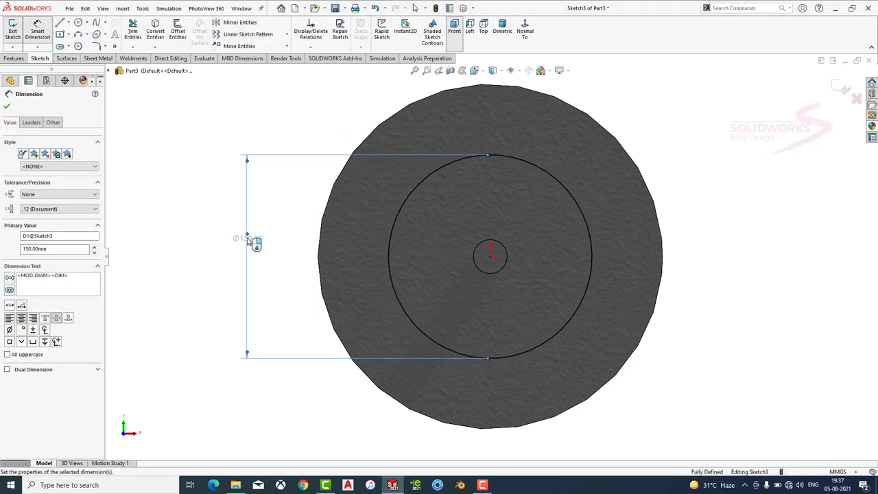
Convert the shaft edge into the sketch and extrude the disc 30 mm.
click(19, 59)
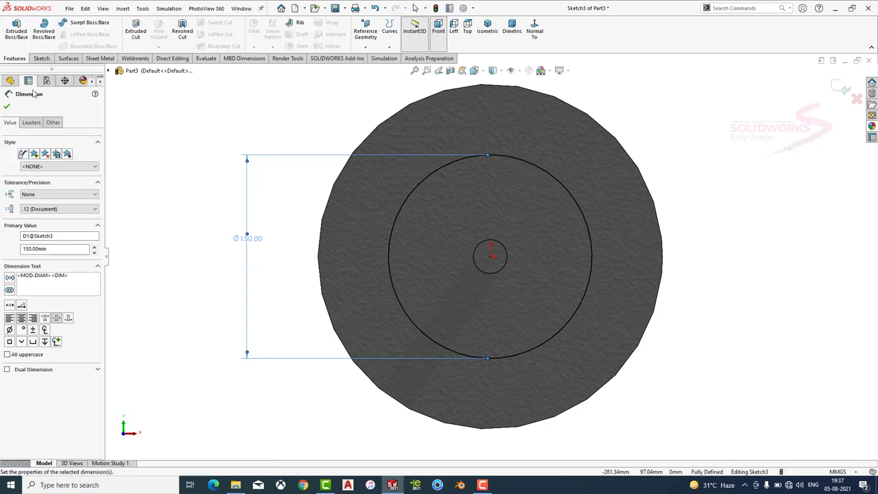
click(41, 59)
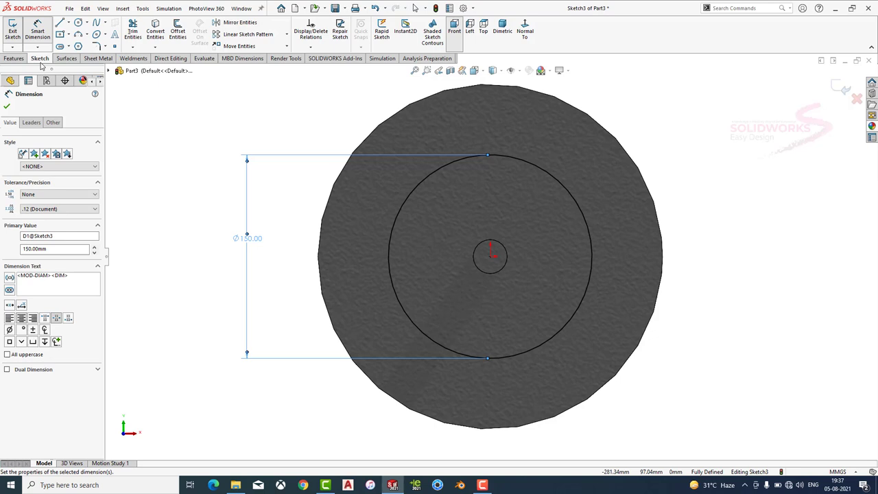
click(155, 31)
click(477, 252)
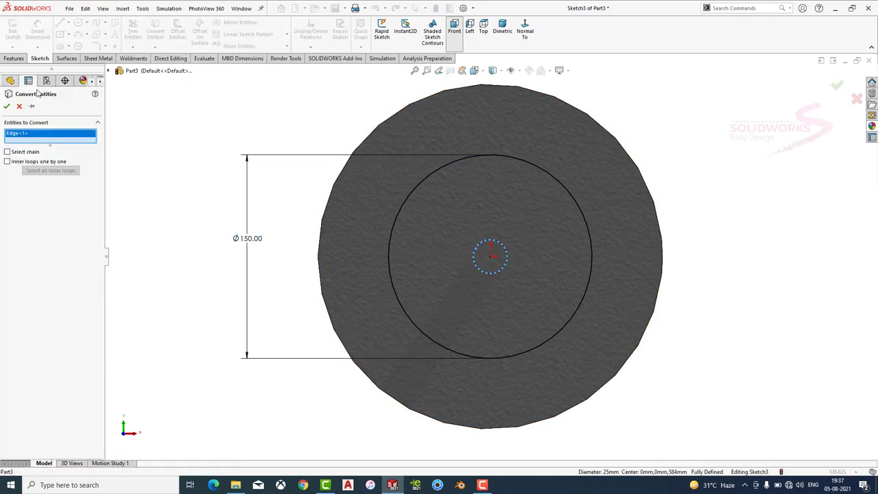
click(7, 107)
click(14, 58)
click(16, 31)
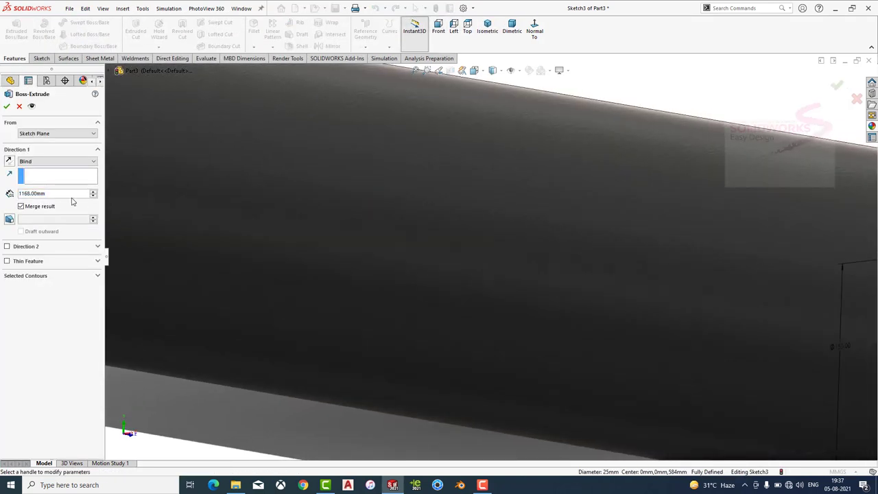
text(30)
key(Return)
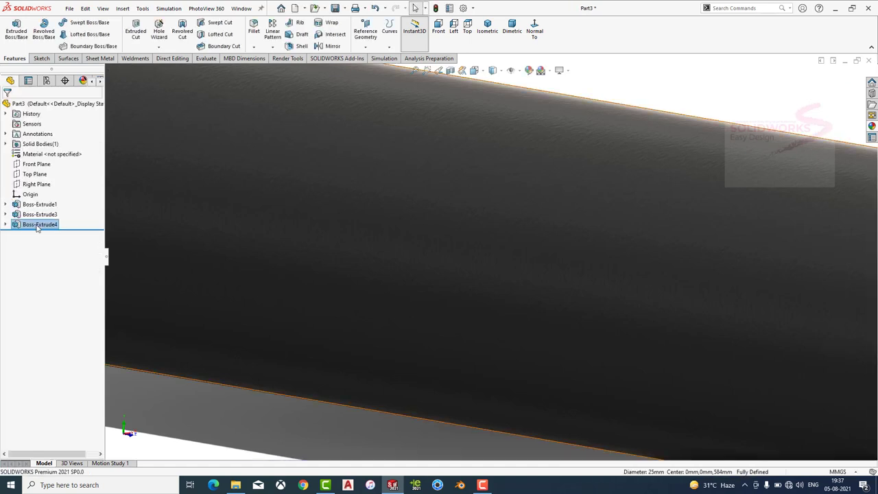
Finish the 30 mm disc and apply a steel appearance to Boss-Extrude4.
key(f)
scroll(610, 302, down, 2)
click(40, 224)
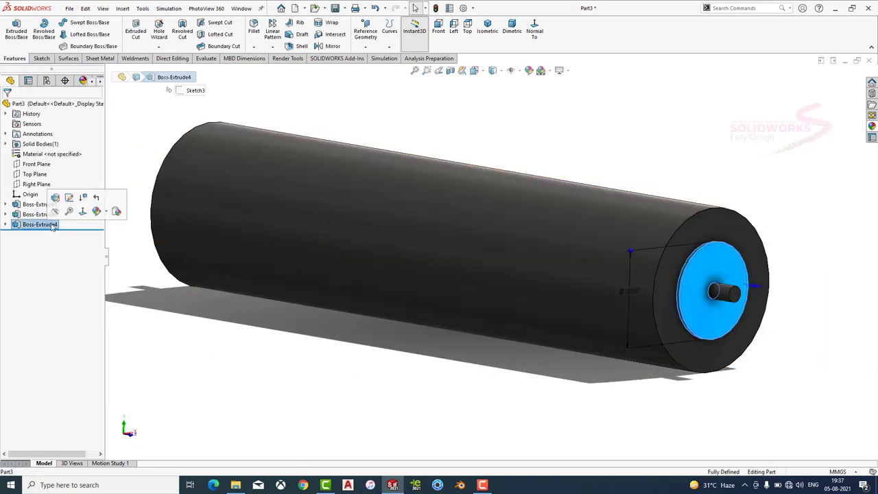
click(871, 126)
scroll(782, 161, up, 3)
click(782, 118)
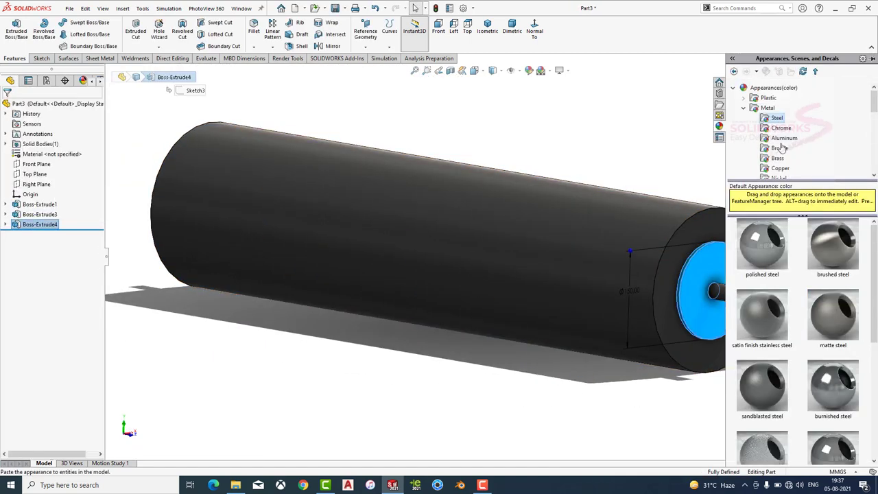
double_click(762, 243)
scroll(497, 247, up, 3)
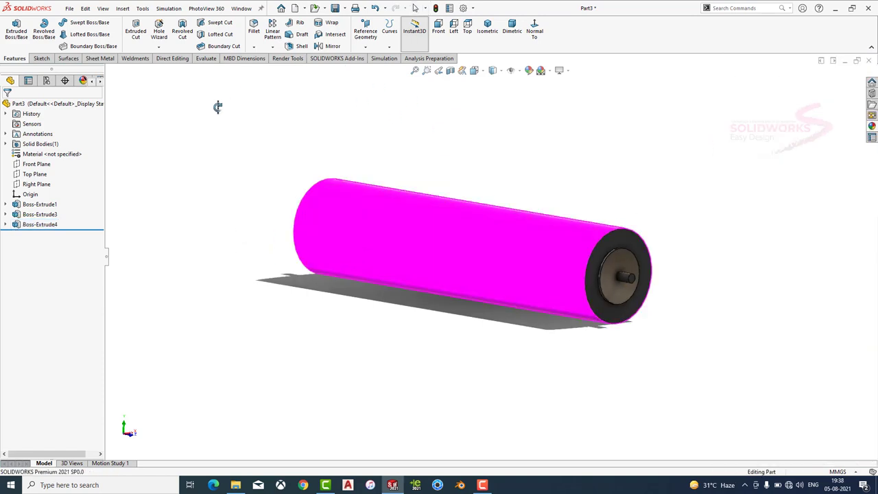
Mirror the Boss-Extrude4 disc about the Front Plane onto the roller's opposite end.
click(333, 46)
click(148, 132)
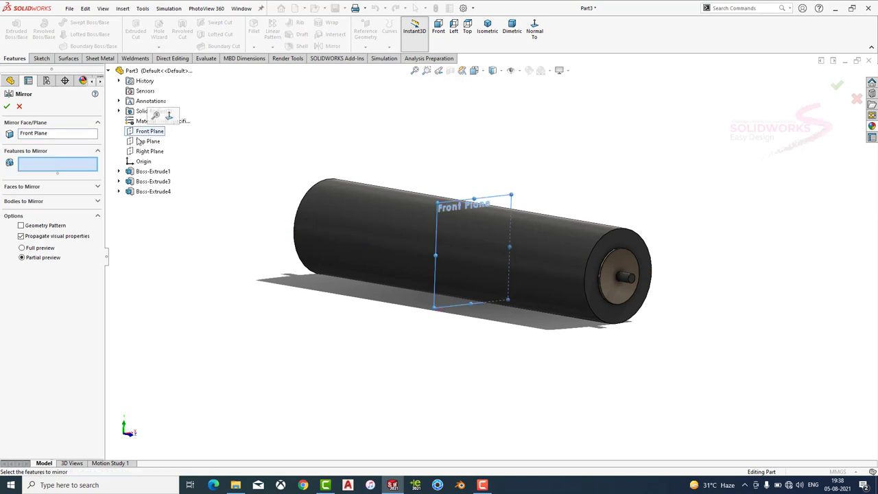
click(152, 191)
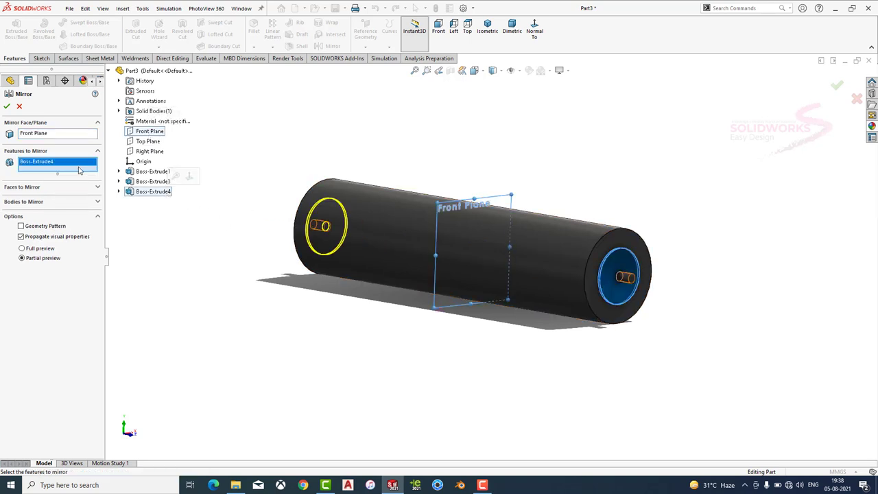
click(6, 107)
mouse_move(407, 116)
middle_down()
mouse_move(500, 117)
mouse_move(514, 153)
middle_up()
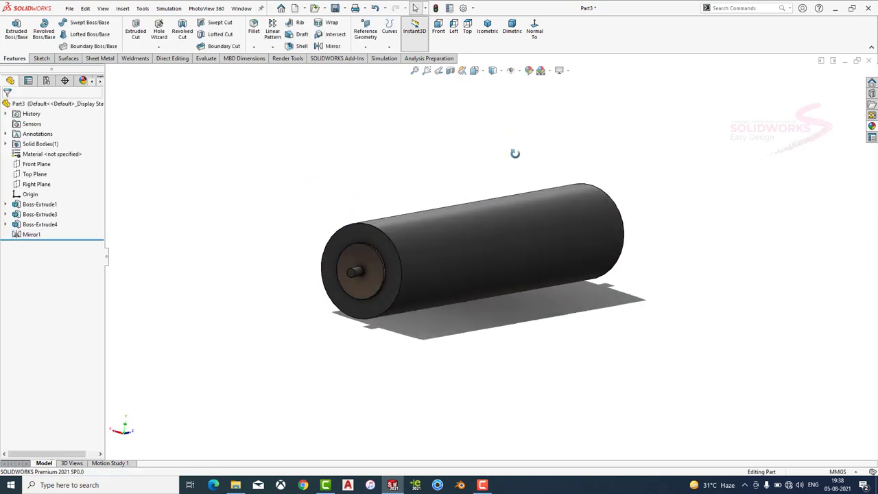
scroll(425, 274, down, 5)
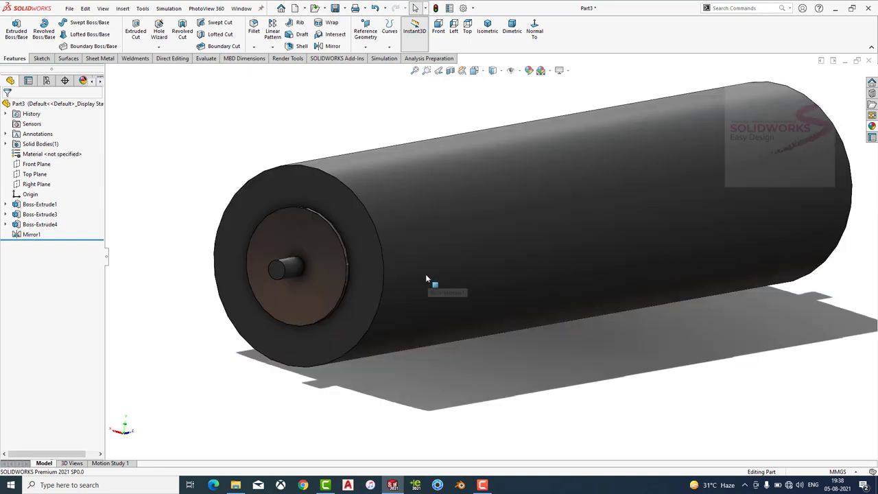
click(306, 227)
Sketch a Ø110 mm circle centred on the shaft on the disc face, viewed normal.
click(369, 190)
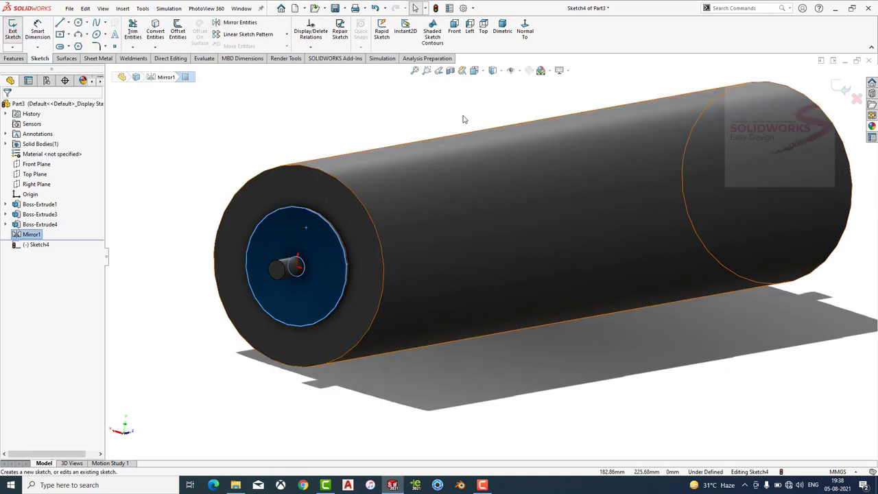
click(529, 33)
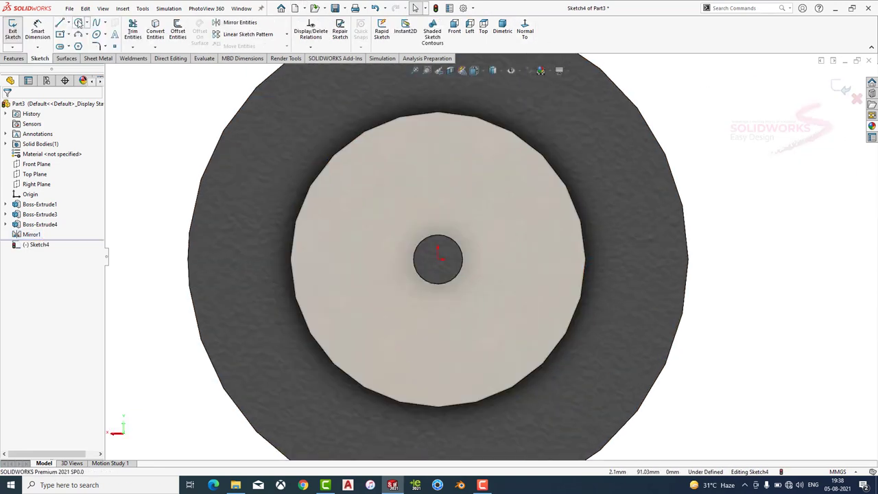
click(78, 22)
click(438, 259)
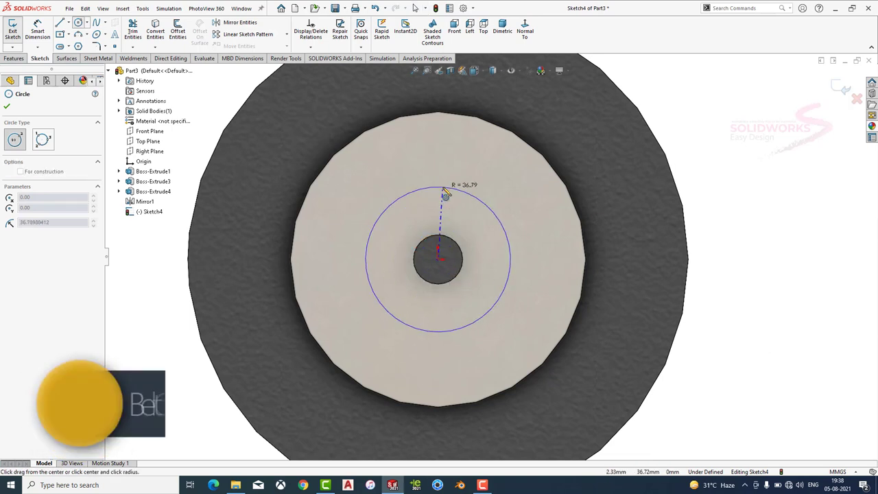
click(446, 149)
key(Escape)
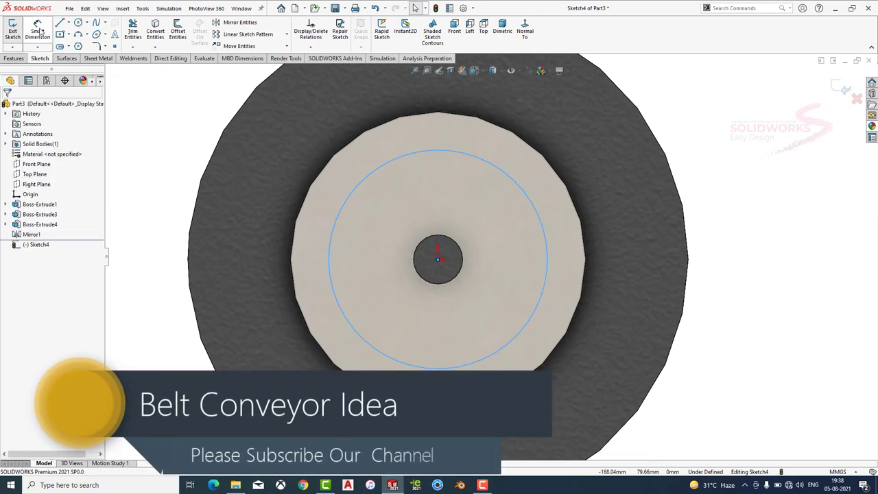
click(39, 31)
click(363, 180)
click(352, 173)
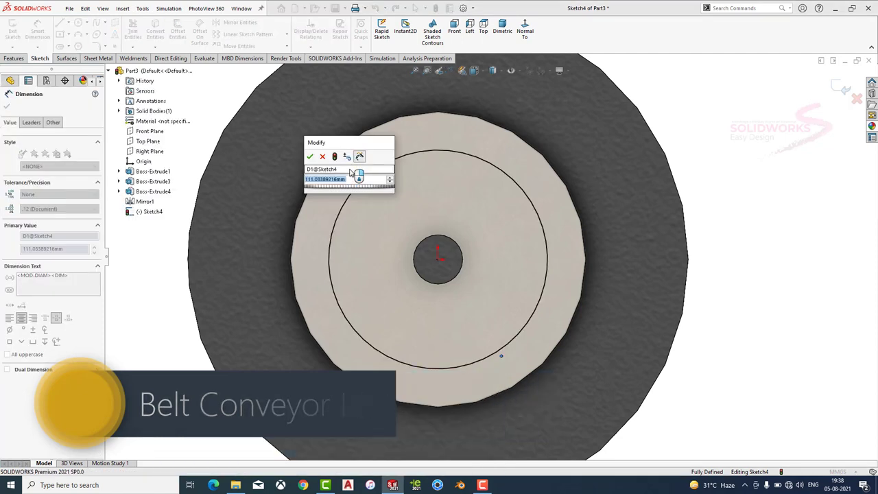
text(110)
key(Return)
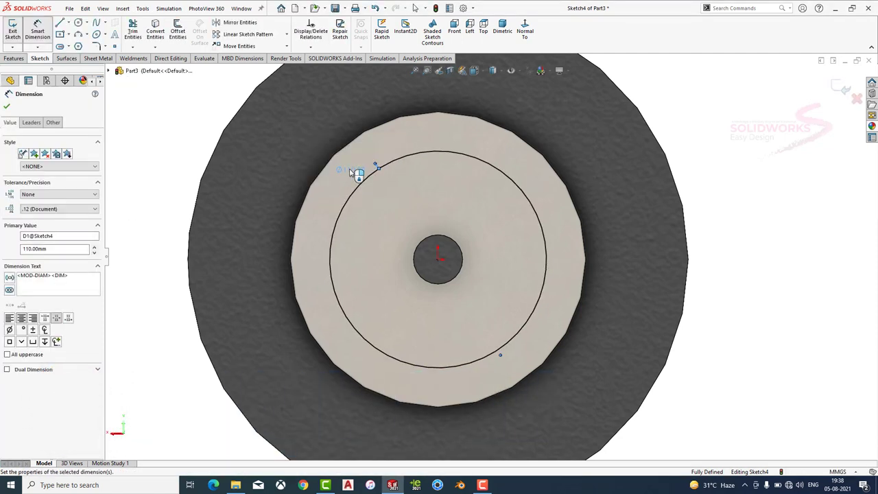
Add a Ø12 mm circle centred on the top of the Ø110 mm circle.
click(79, 22)
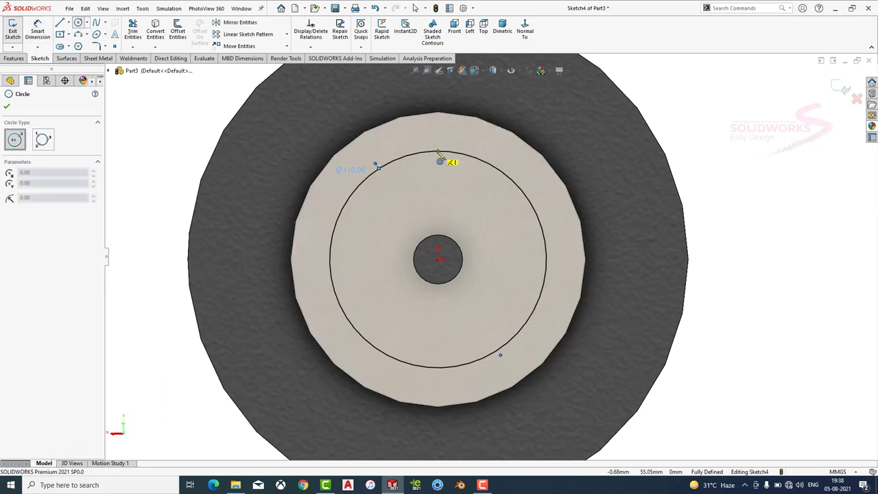
click(438, 151)
click(456, 150)
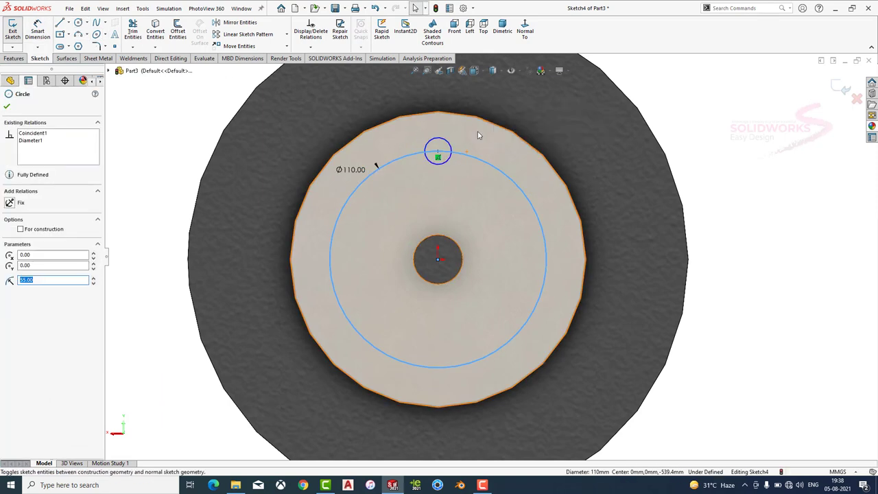
key(Escape)
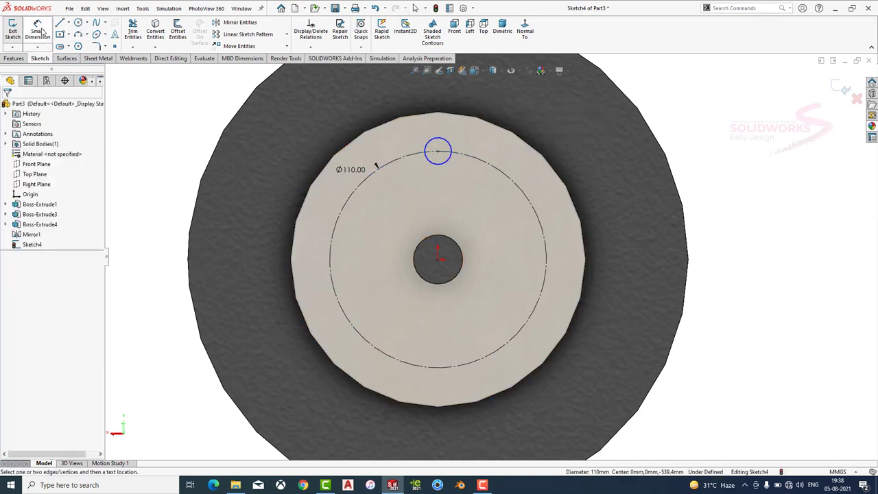
click(37, 31)
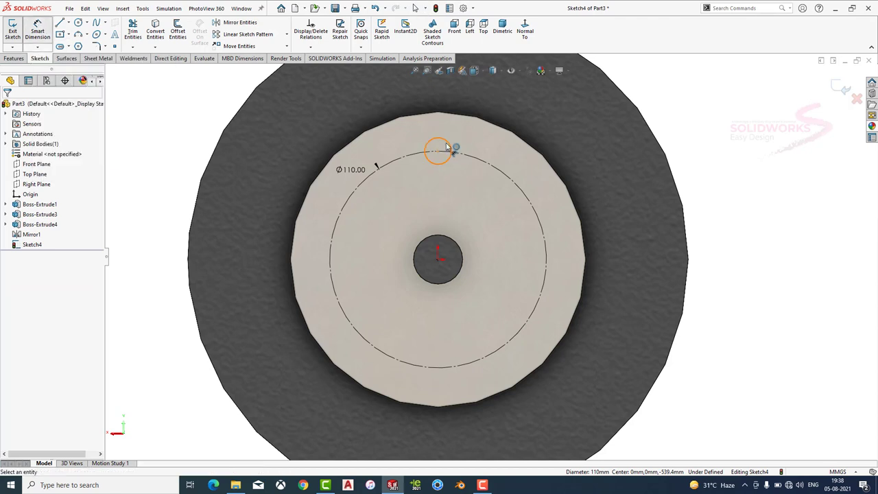
click(450, 146)
click(701, 107)
text(12)
key(Return)
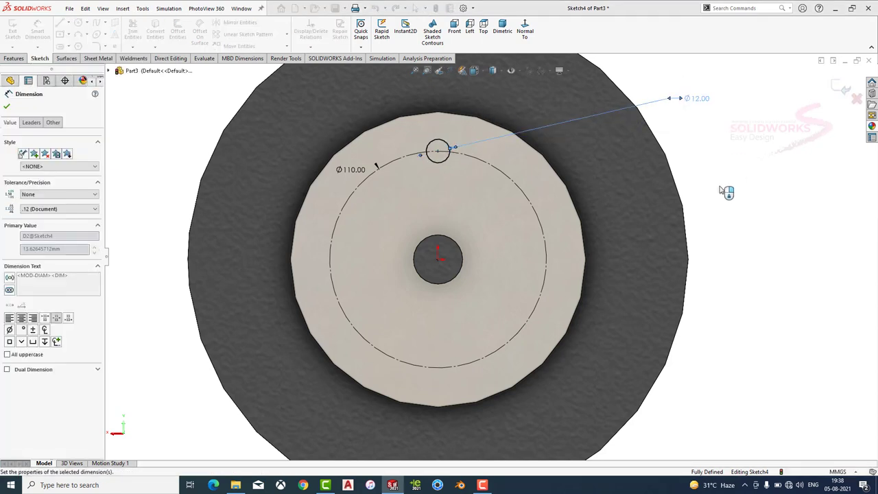
click(286, 34)
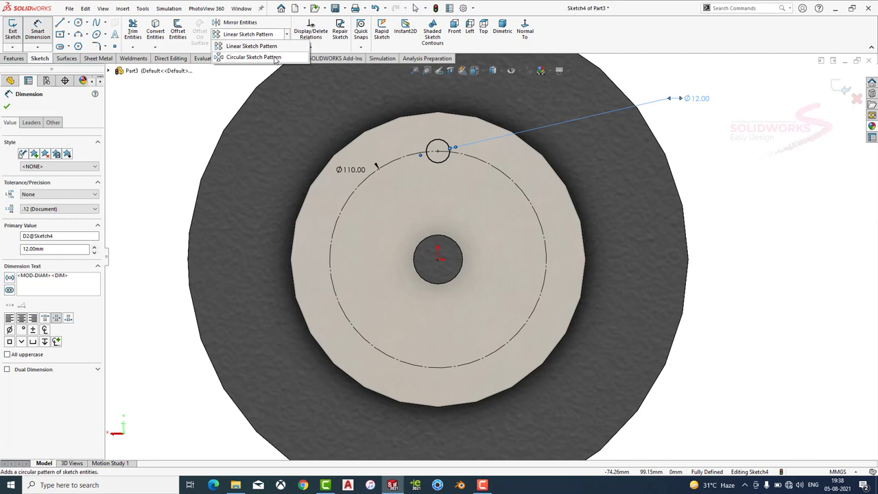
click(247, 55)
Circularly pattern the Ø12 mm circle into 8 instances around the centre.
click(75, 293)
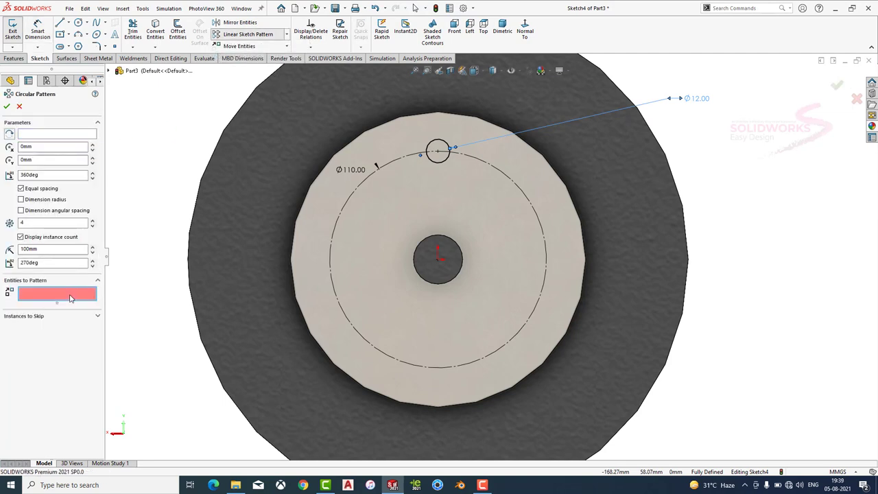
click(436, 162)
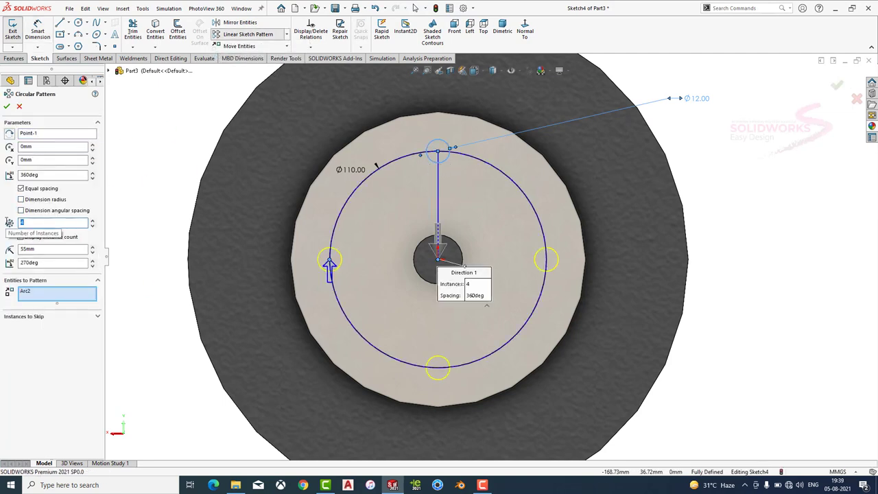
text(8)
click(13, 57)
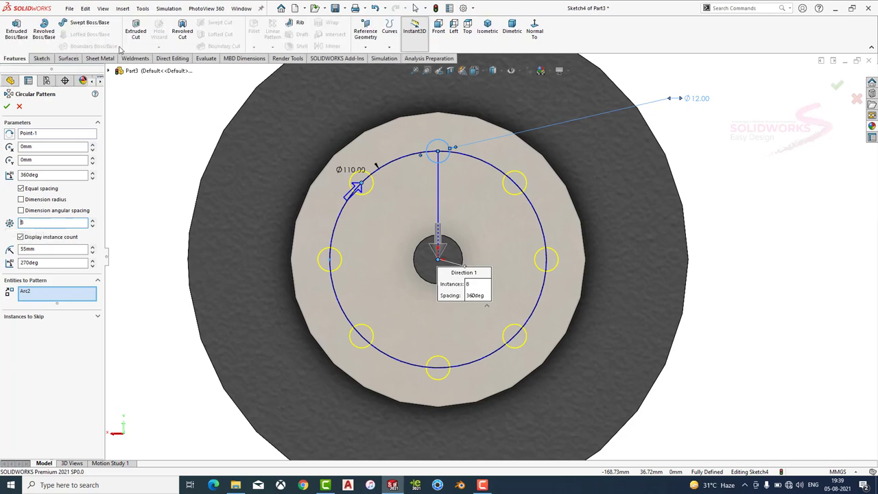
click(135, 33)
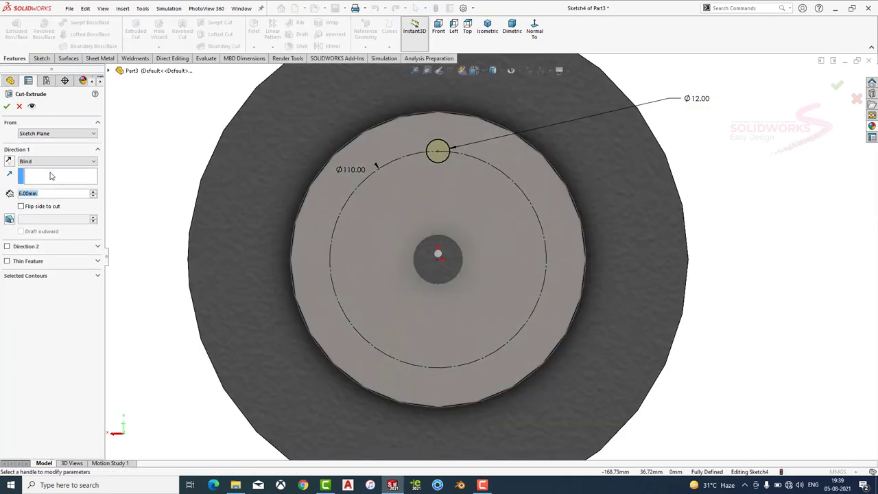
click(20, 107)
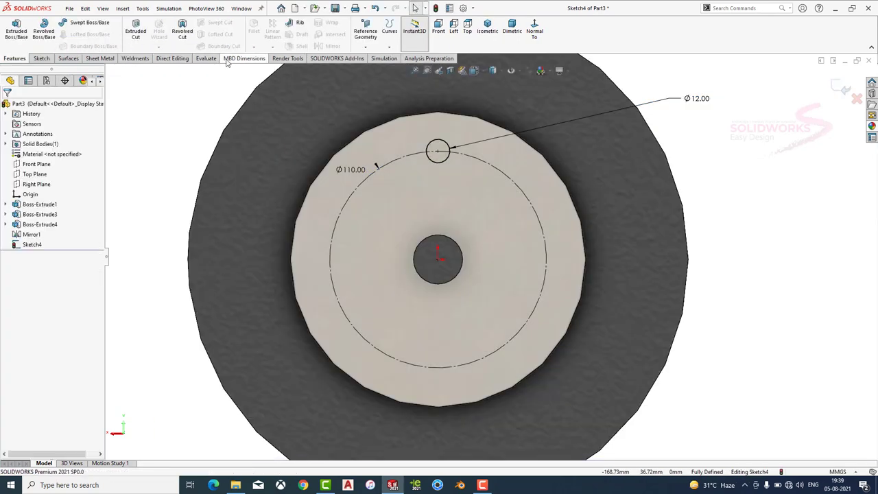
click(40, 57)
click(287, 35)
click(253, 57)
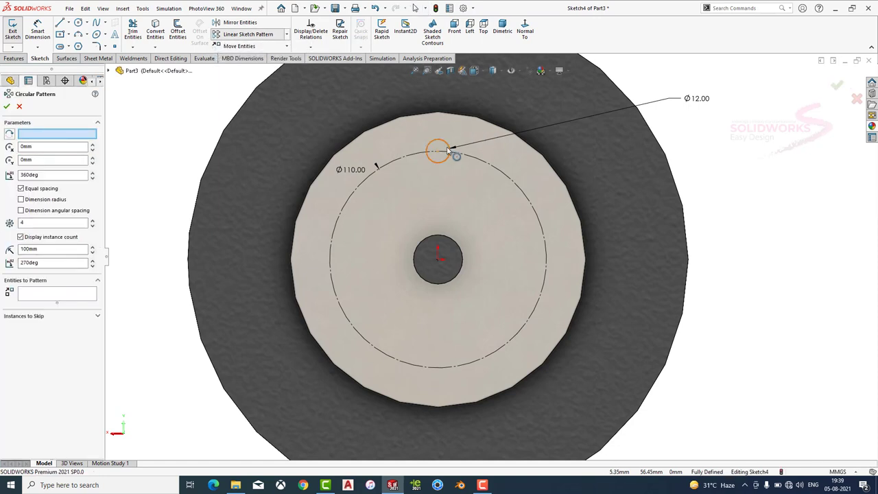
click(444, 148)
text(8)
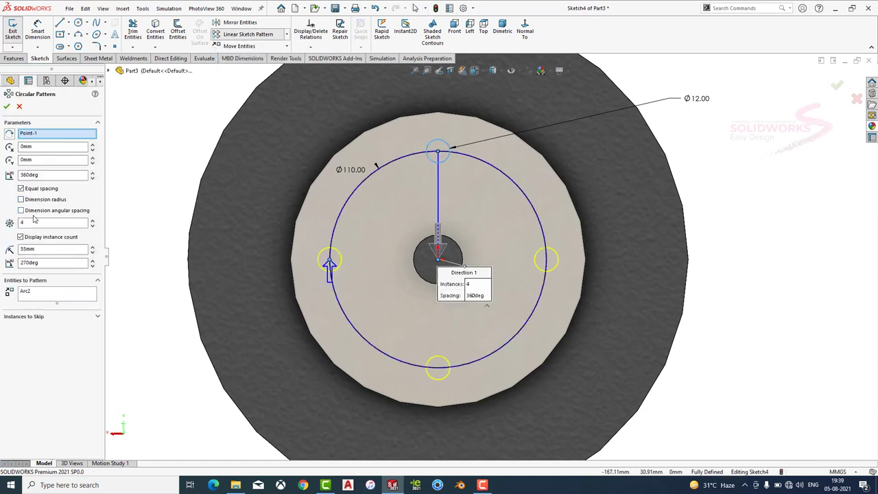
click(6, 106)
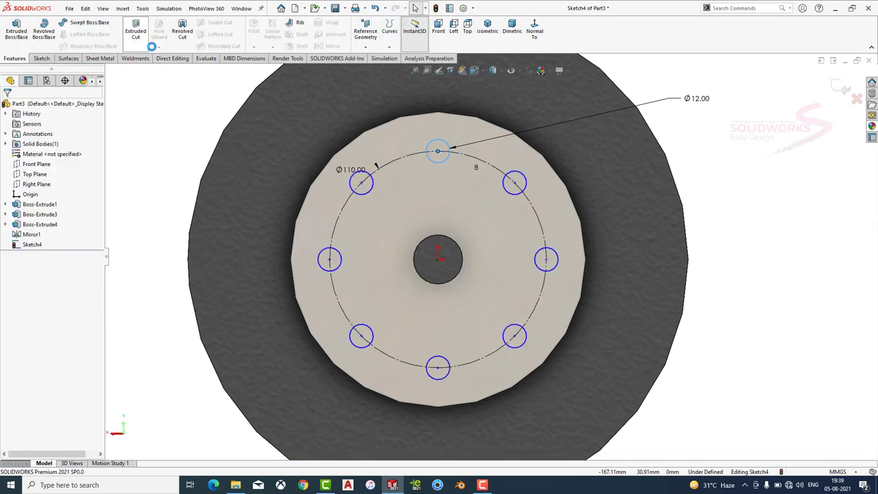
Cut the eight circles Through All - Both and switch to Dimetric view.
click(57, 161)
click(51, 188)
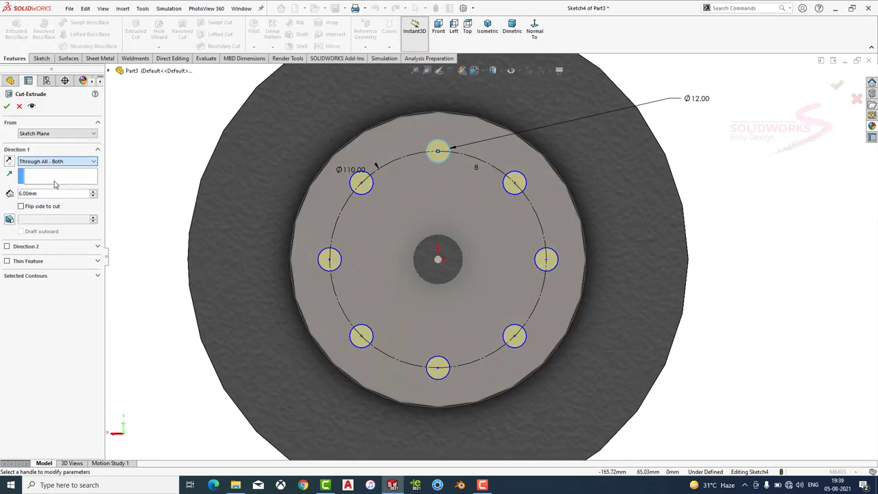
click(6, 106)
click(511, 27)
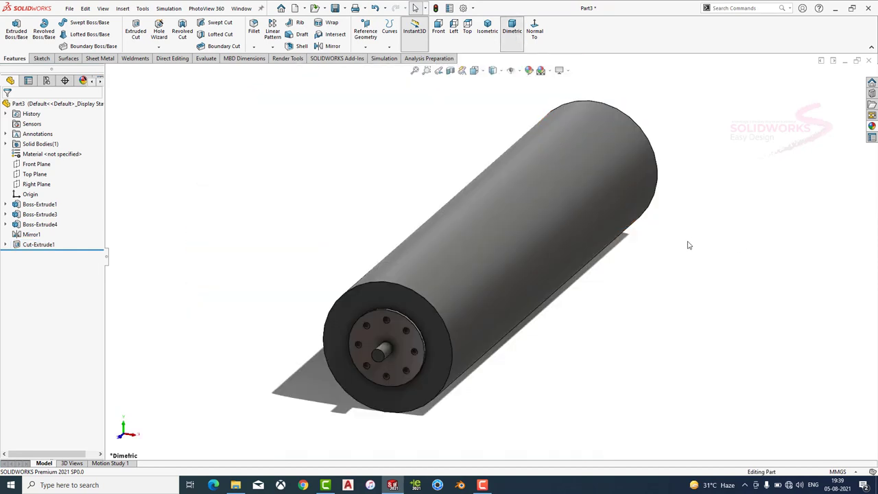
click(339, 336)
Sketch a Ø20 mm circle on the rim of the roller's end face.
click(78, 23)
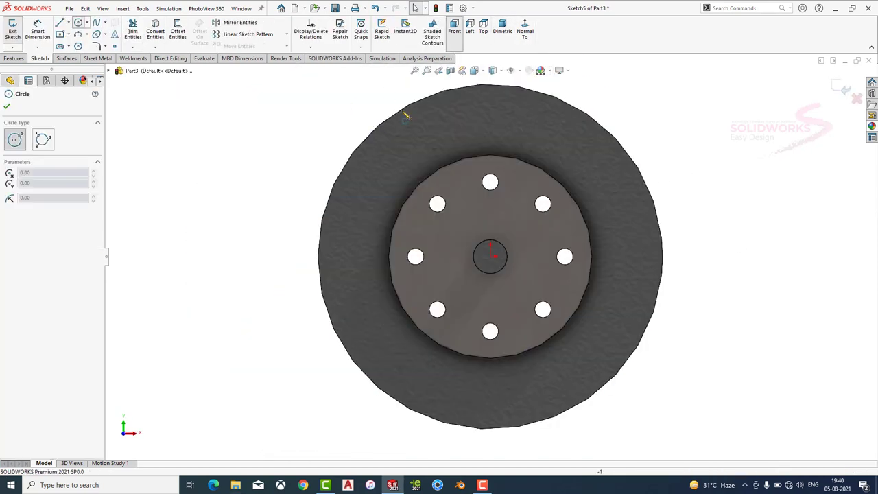
click(490, 136)
click(499, 137)
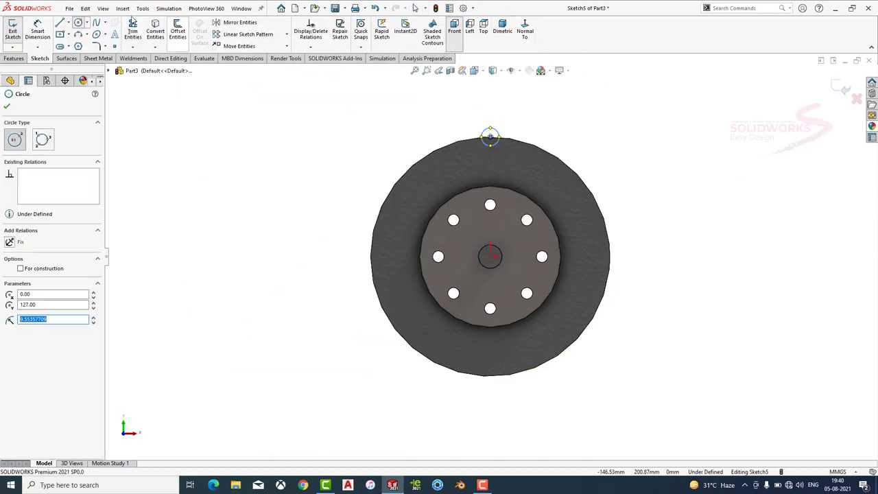
key(Escape)
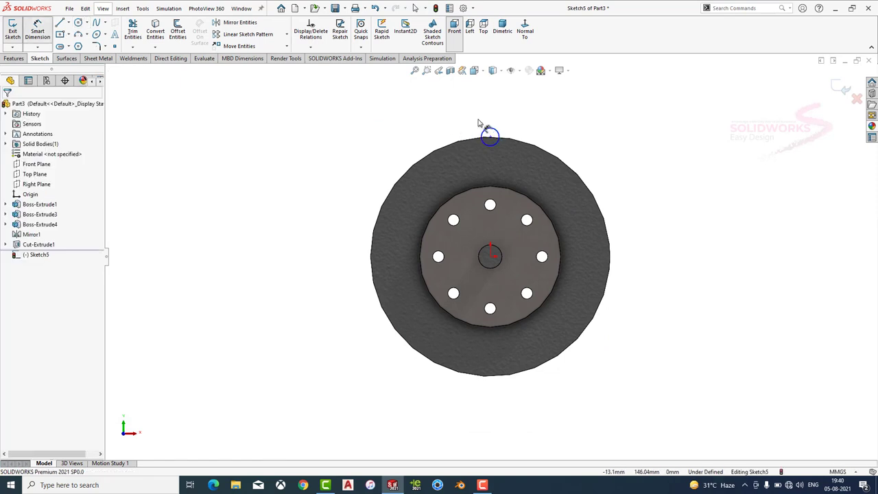
click(495, 129)
click(541, 112)
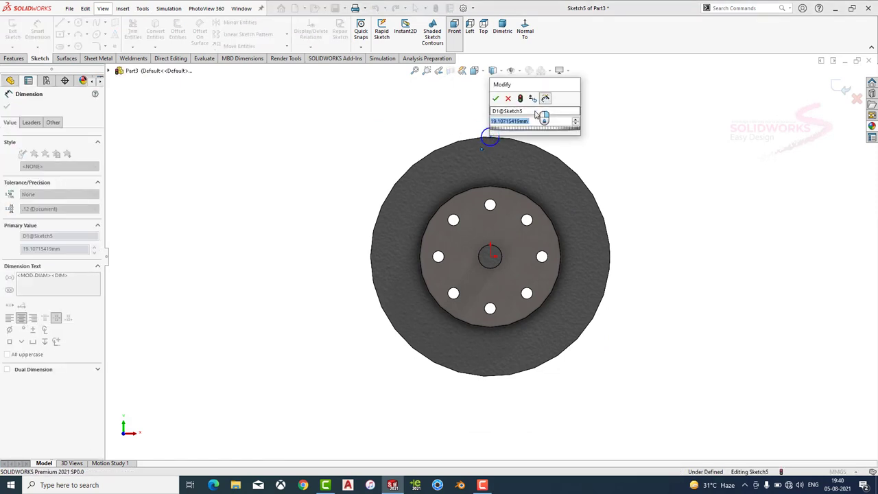
key(Return)
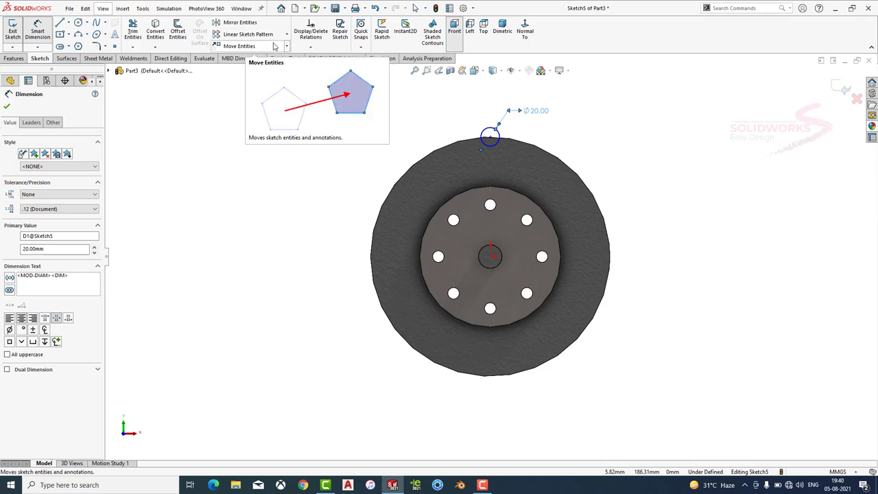
Circular-pattern the Ø20 mm circle into 20 instances around the centre.
click(285, 35)
click(269, 61)
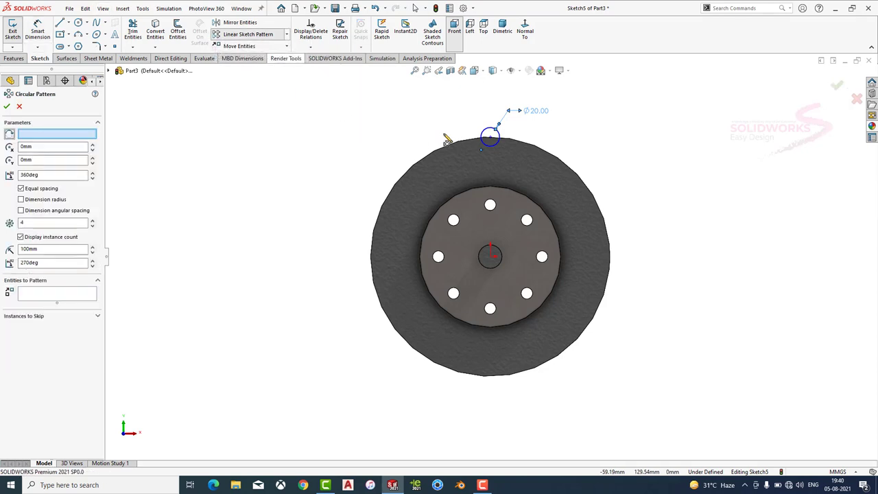
click(494, 130)
double_click(41, 222)
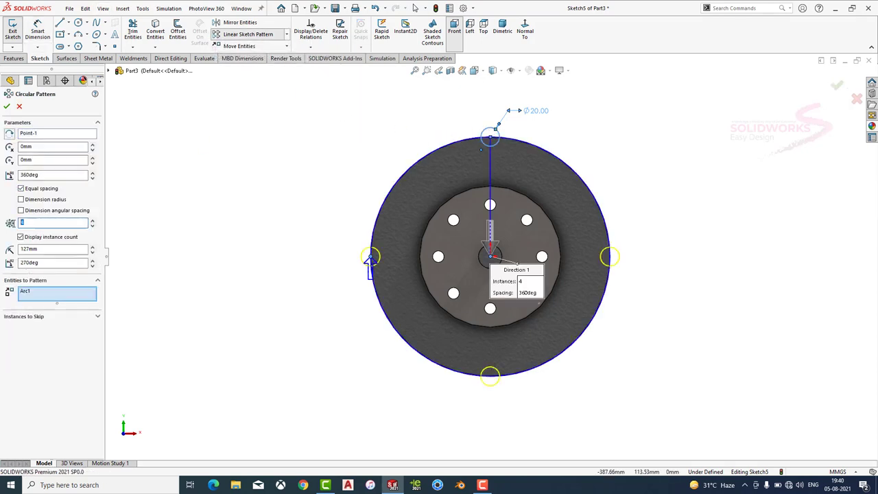
text(20)
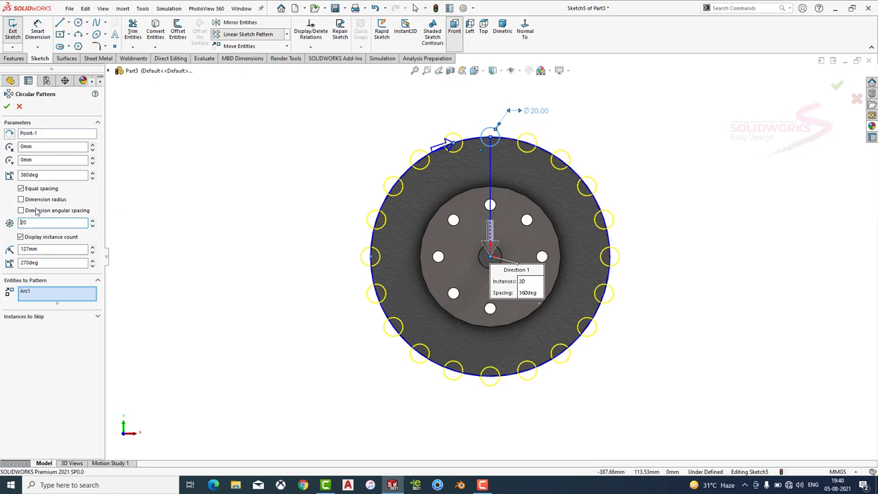
click(7, 107)
Extrude-cut the circle pattern Through All - Both along the roller.
click(15, 58)
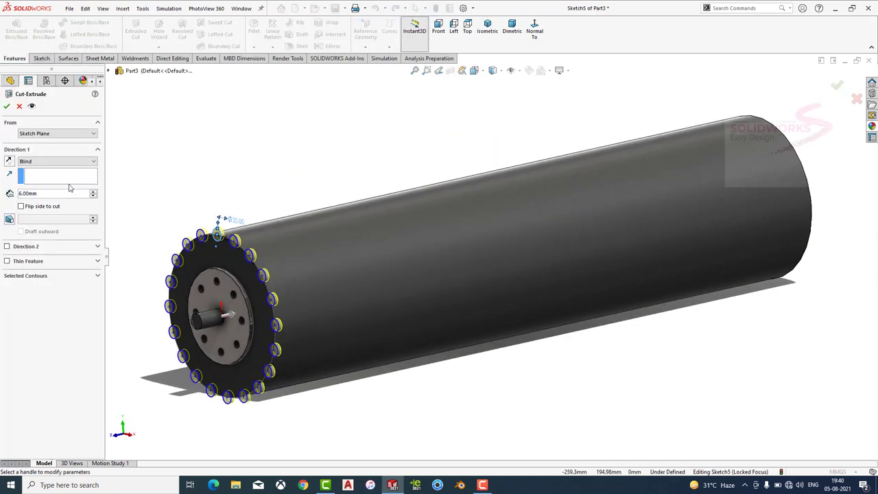
click(50, 162)
click(47, 187)
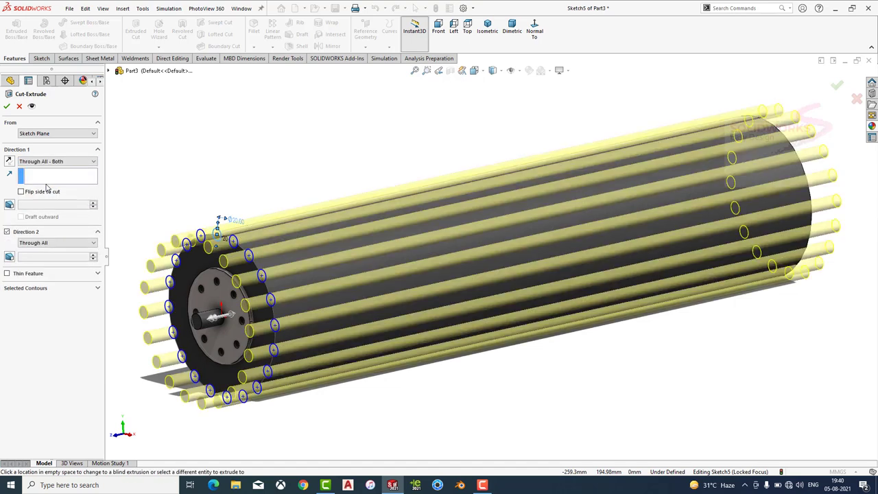
click(6, 107)
middle_drag(346, 231, 355, 288)
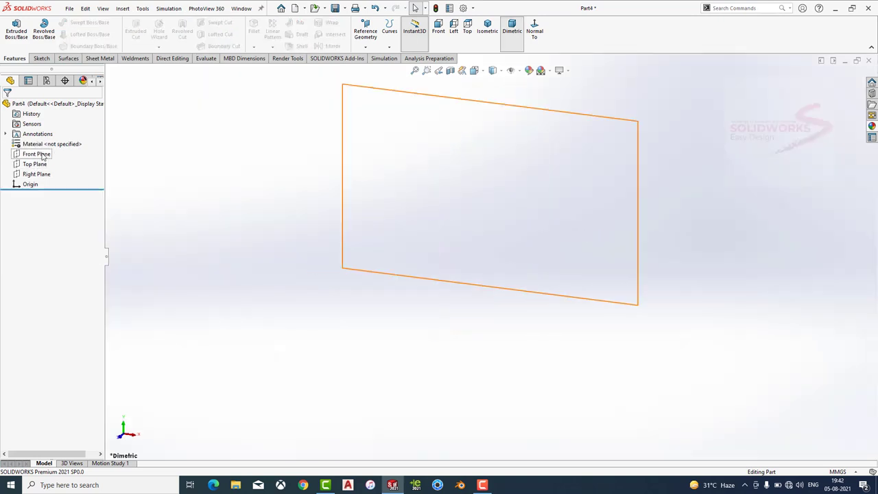
Start a sketch on the Right Plane and draw a horizontal line from the origin.
click(36, 173)
click(70, 157)
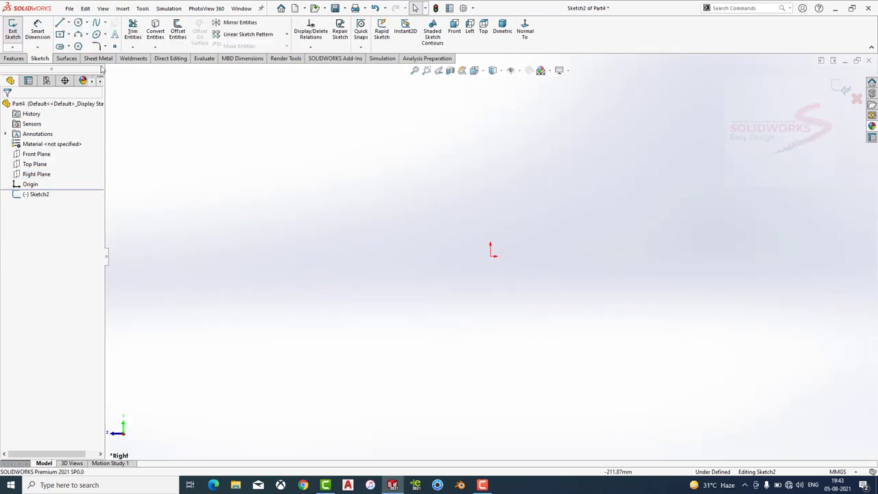
click(60, 23)
click(491, 257)
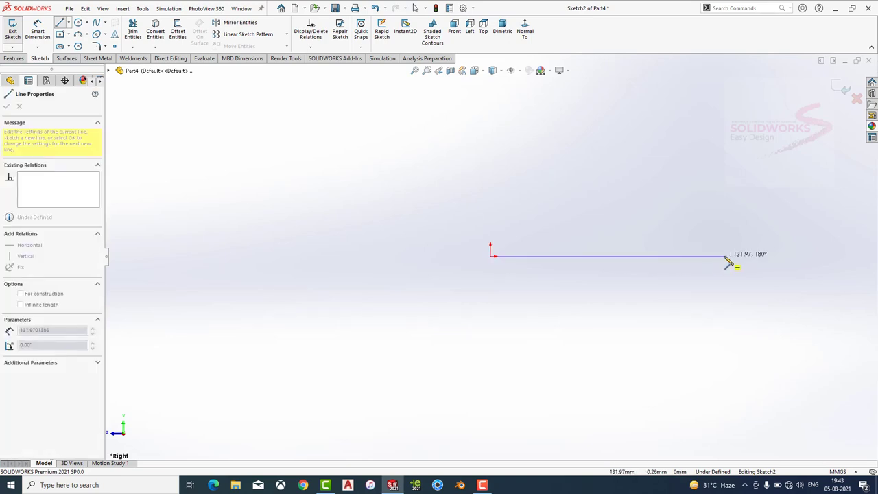
click(725, 255)
key(Escape)
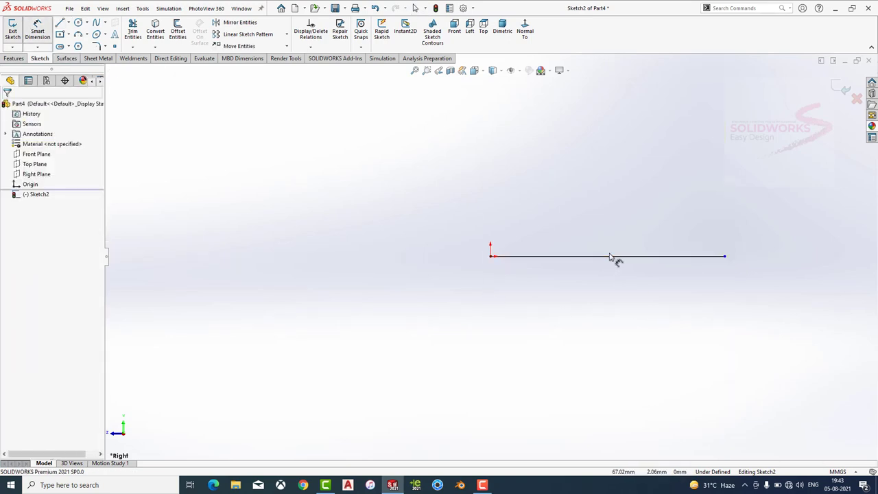
Dimension the line to 885 mm and exit the sketch.
click(613, 256)
click(615, 245)
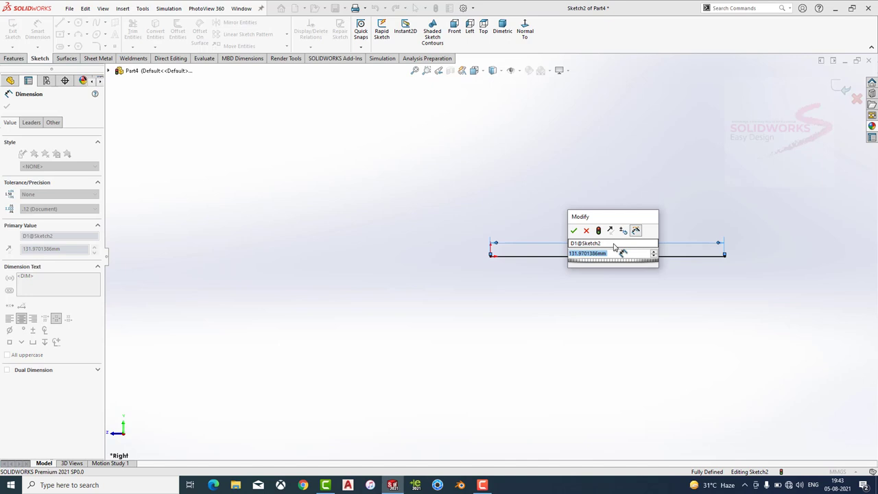
text(885)
key(Return)
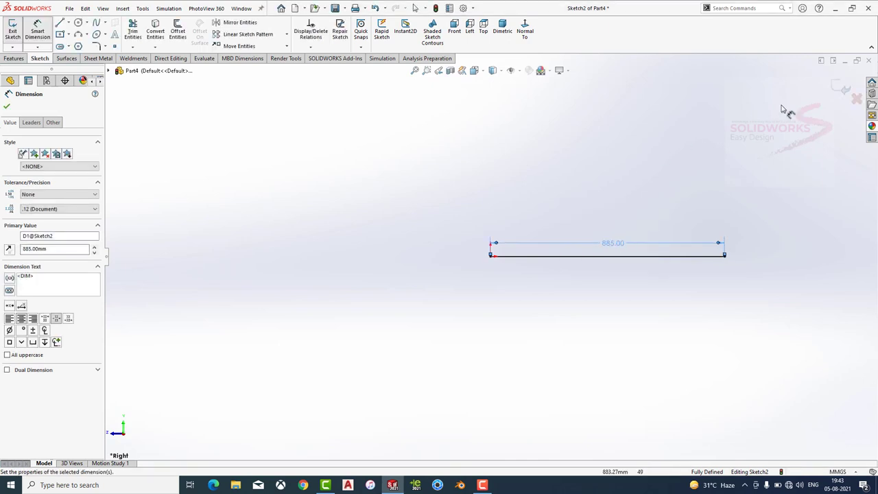
click(845, 90)
click(512, 31)
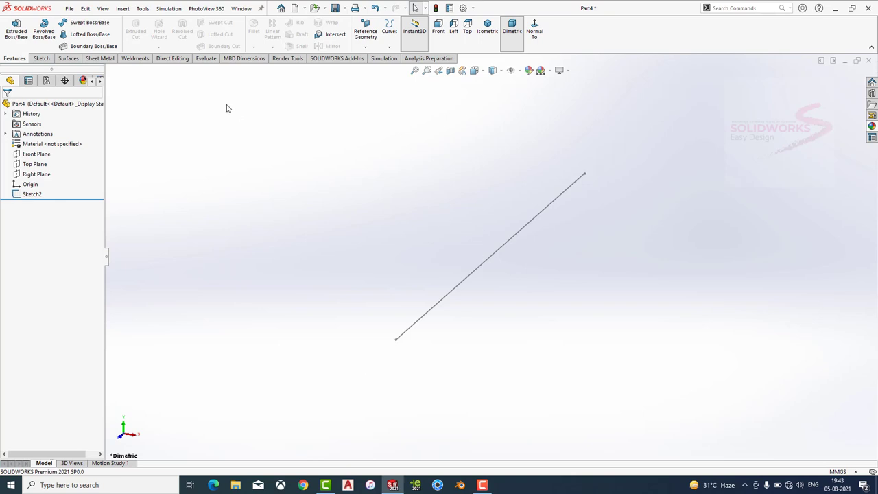
Add a mirrored unequal L-angle 75x50x6 structural member along the 885 mm line.
click(135, 59)
click(66, 31)
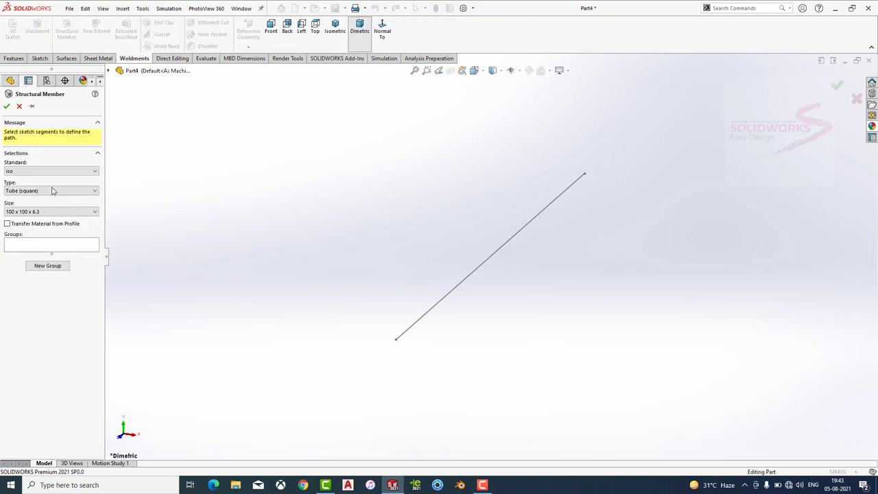
click(39, 192)
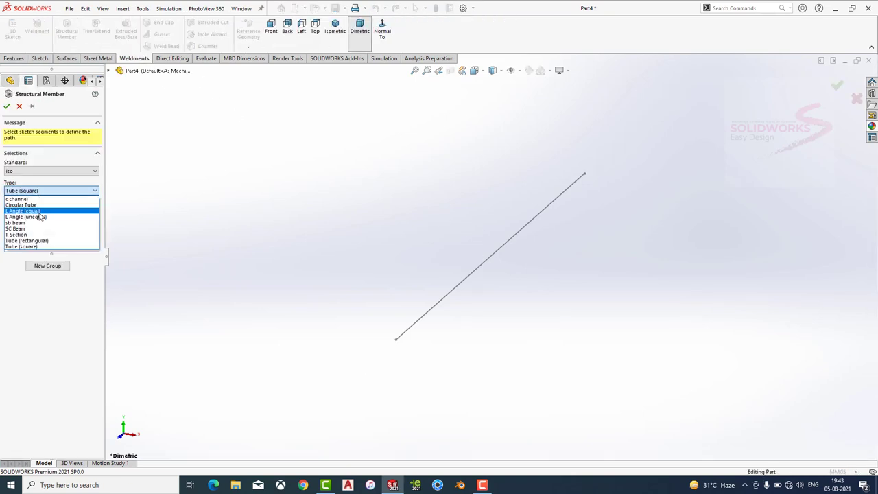
click(27, 211)
click(44, 212)
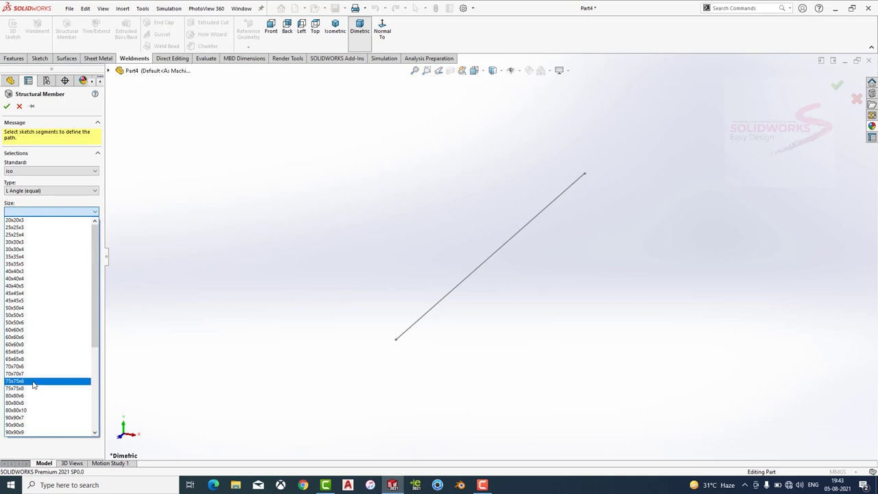
click(52, 189)
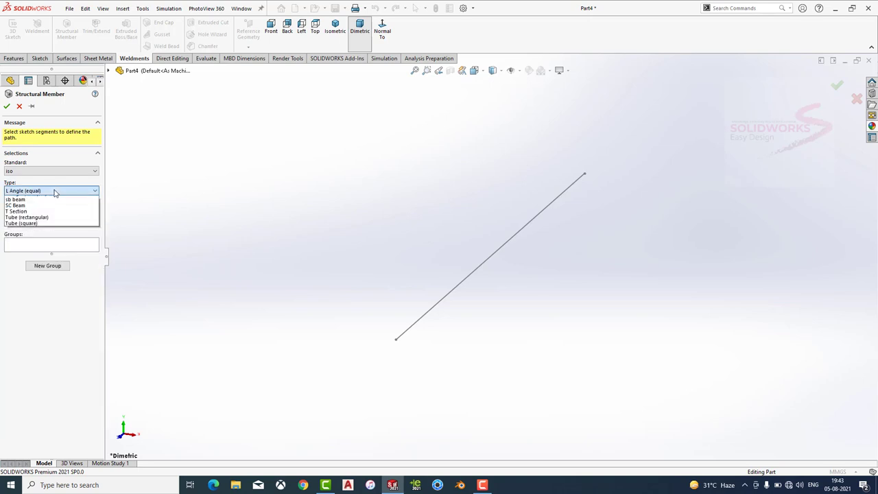
click(39, 217)
click(39, 212)
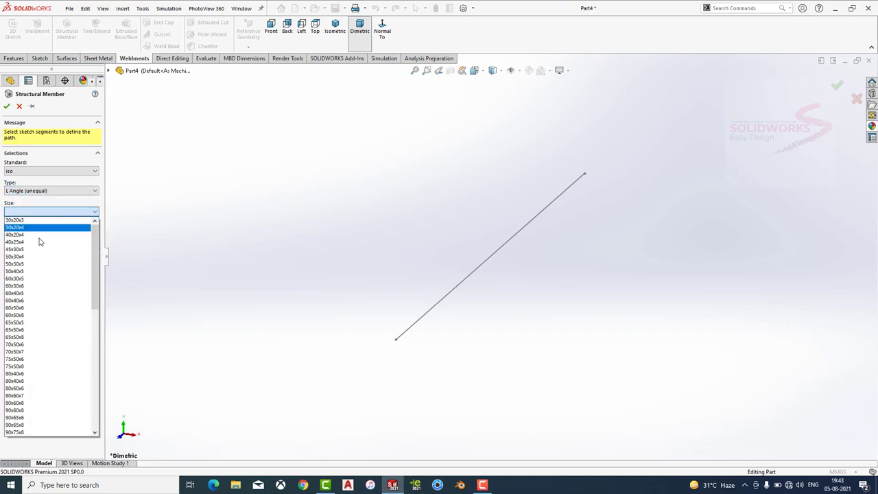
click(37, 359)
click(417, 323)
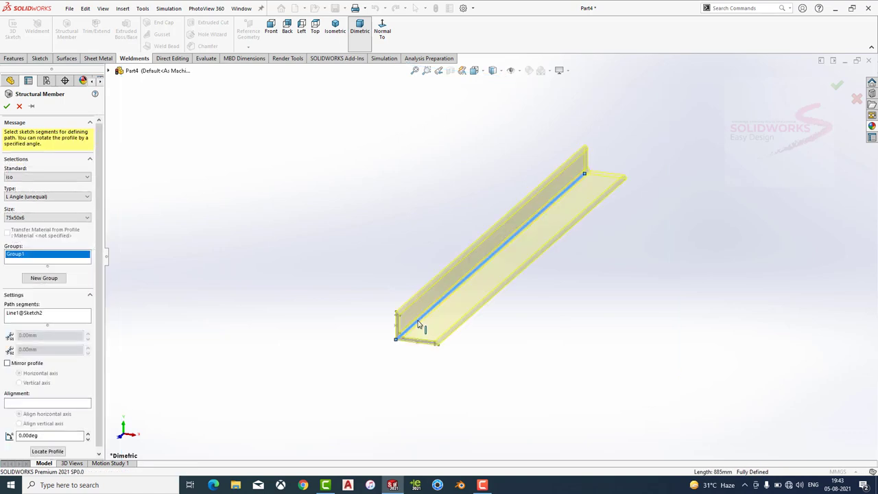
scroll(20, 405, down, 1)
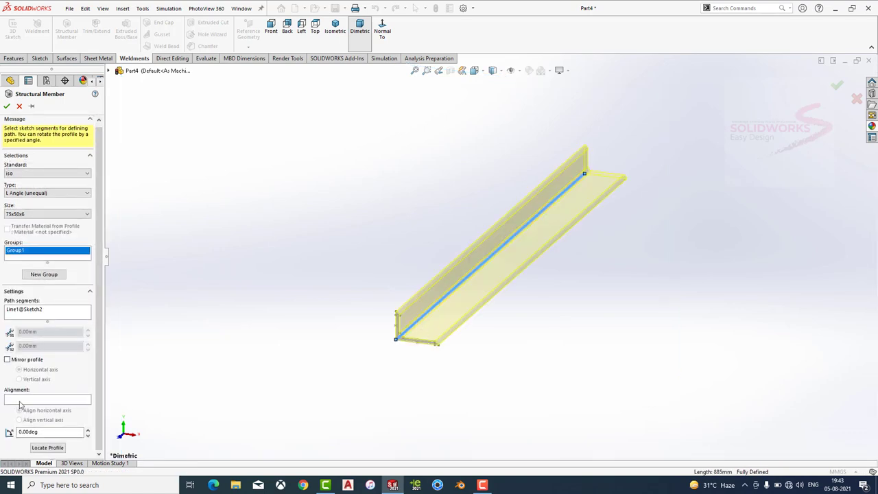
click(7, 359)
click(7, 107)
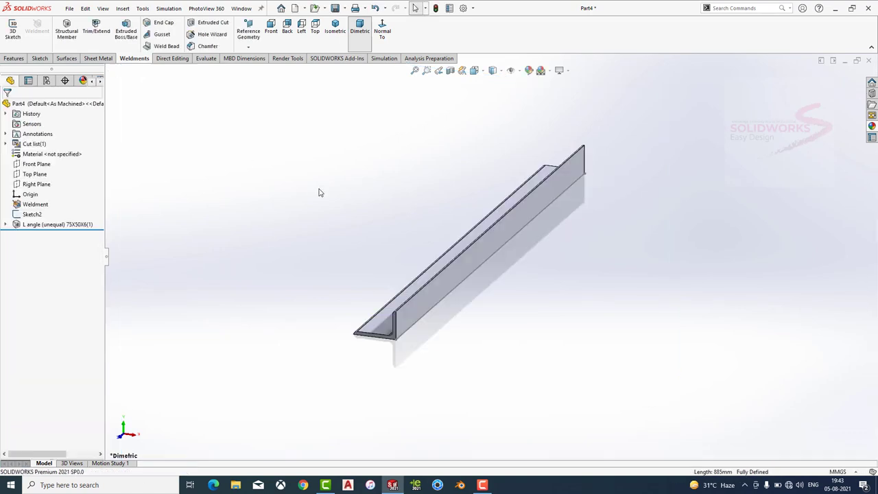
Apply the Plain White scene and a steel appearance to the L-angle.
click(542, 71)
click(561, 97)
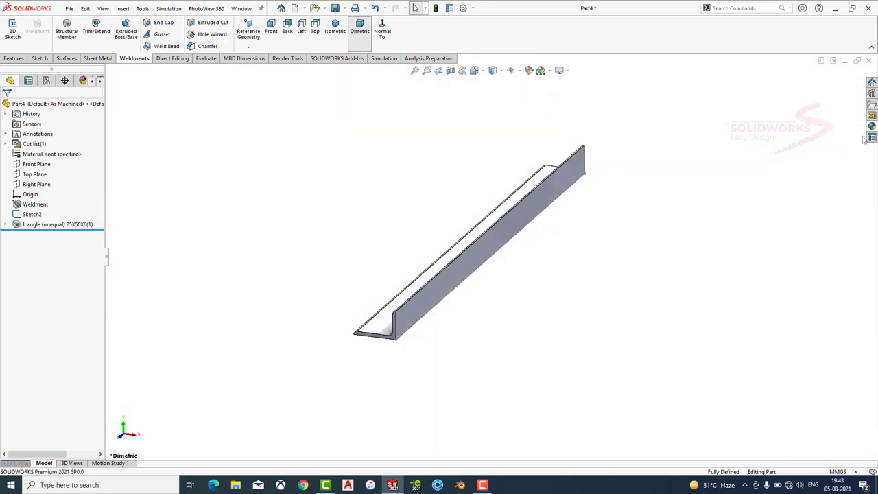
click(871, 127)
scroll(831, 327, down, 1)
double_click(825, 425)
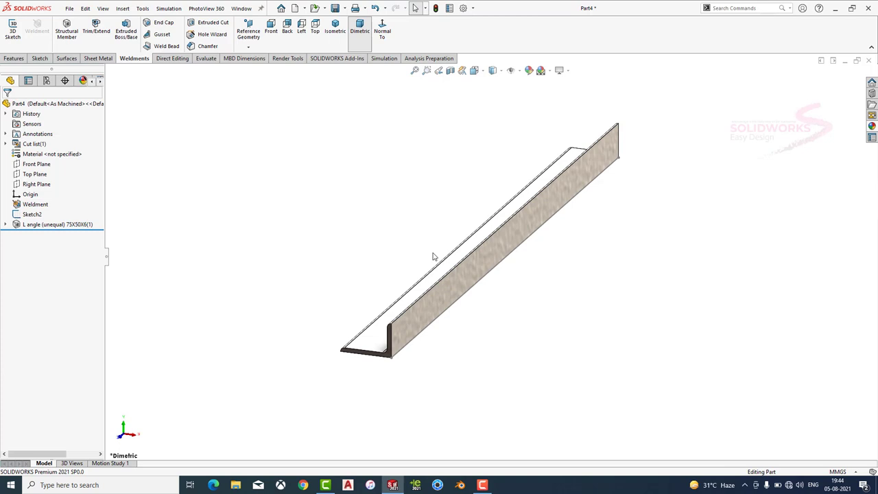
click(31, 214)
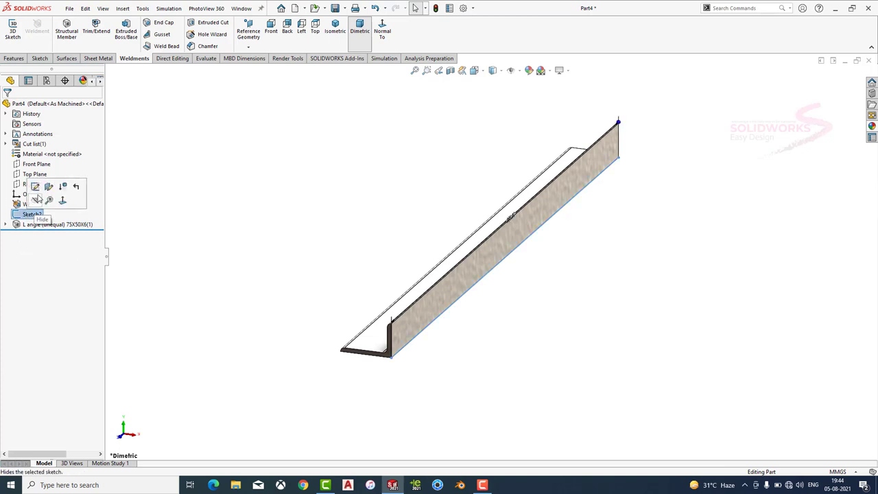
click(315, 193)
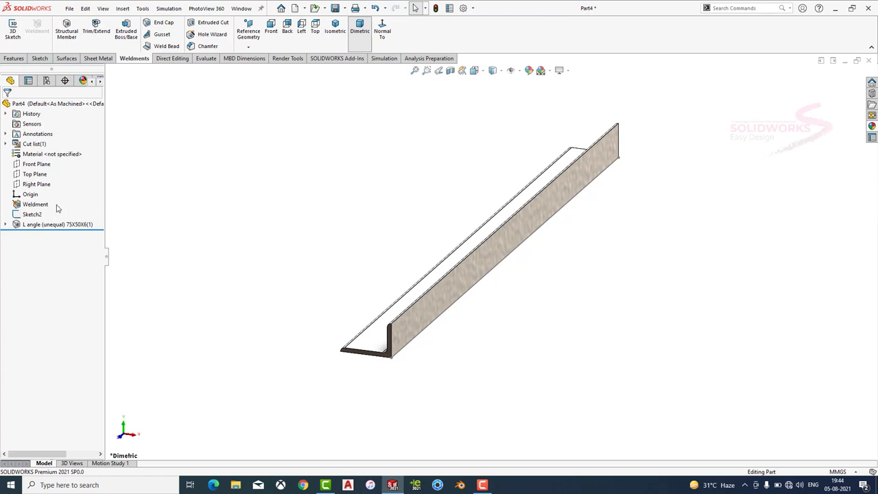
Sketch on a plane and create a base flange 2.5 mm thick.
click(100, 60)
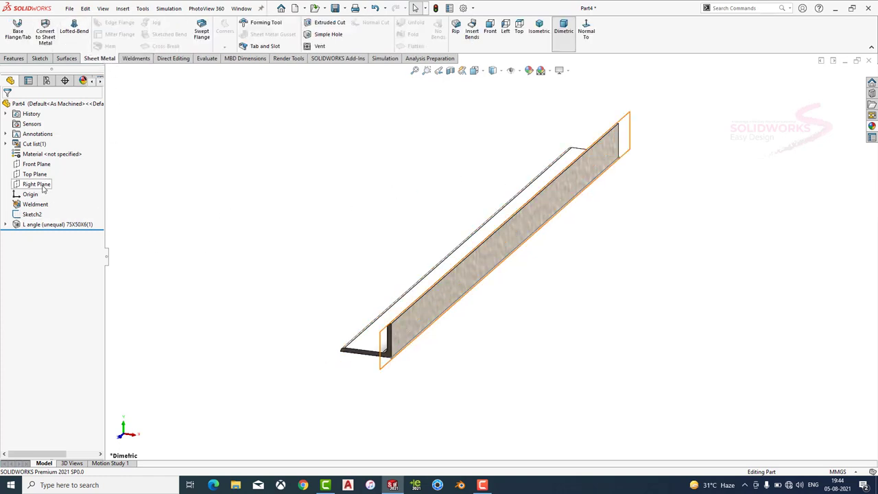
click(36, 184)
click(40, 208)
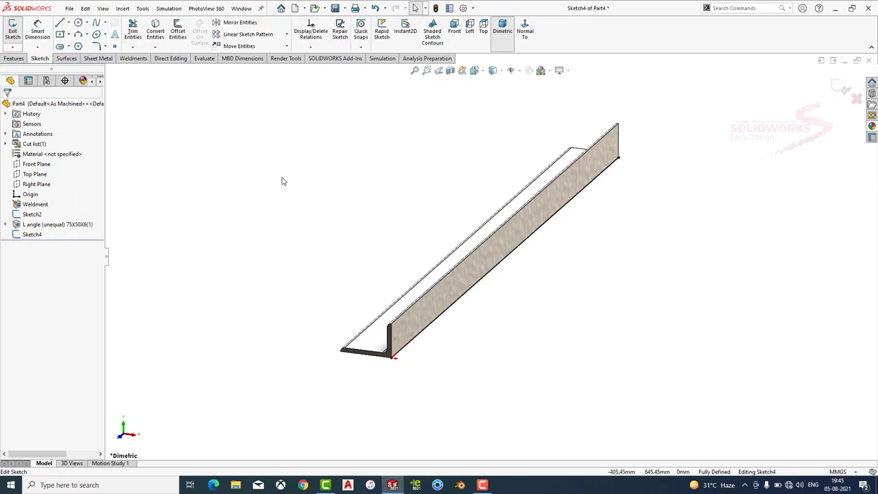
click(99, 58)
click(16, 31)
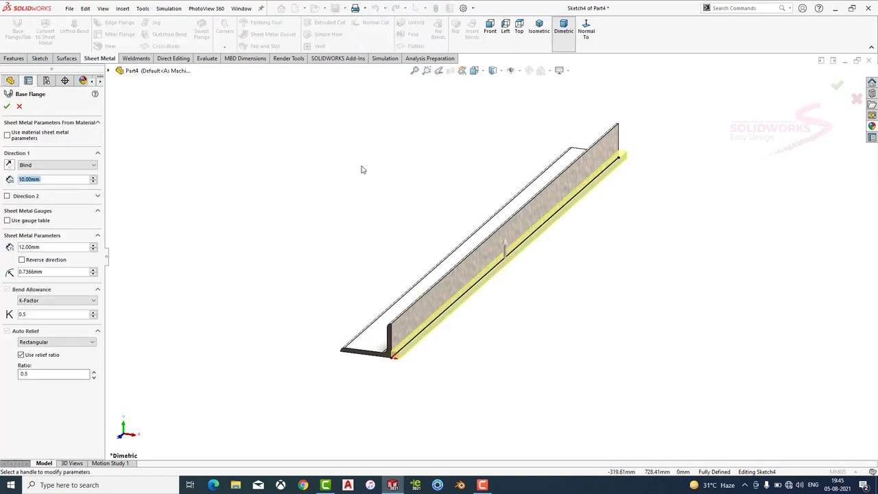
drag(506, 249, 494, 93)
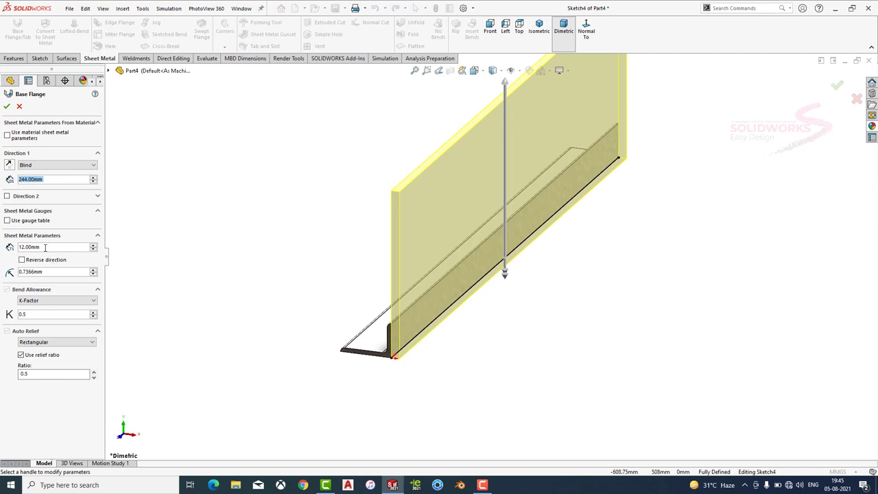
click(57, 246)
text(5.5)
key(Return)
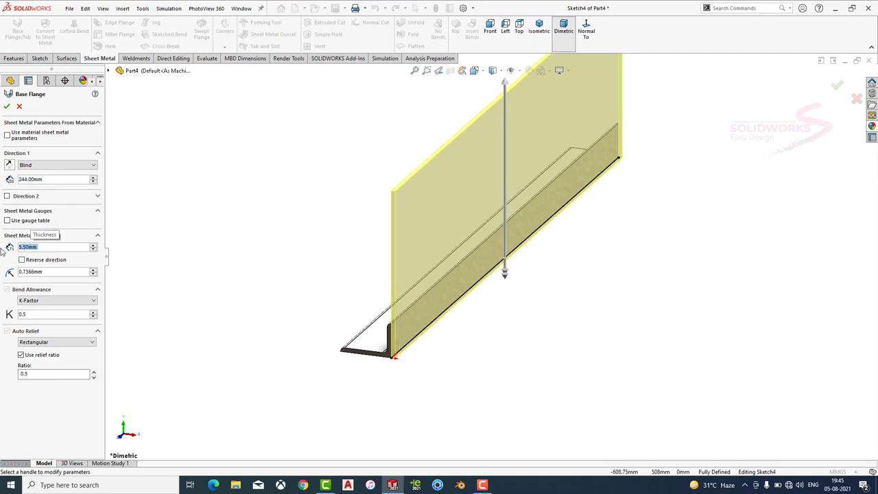
text(2.5)
key(Return)
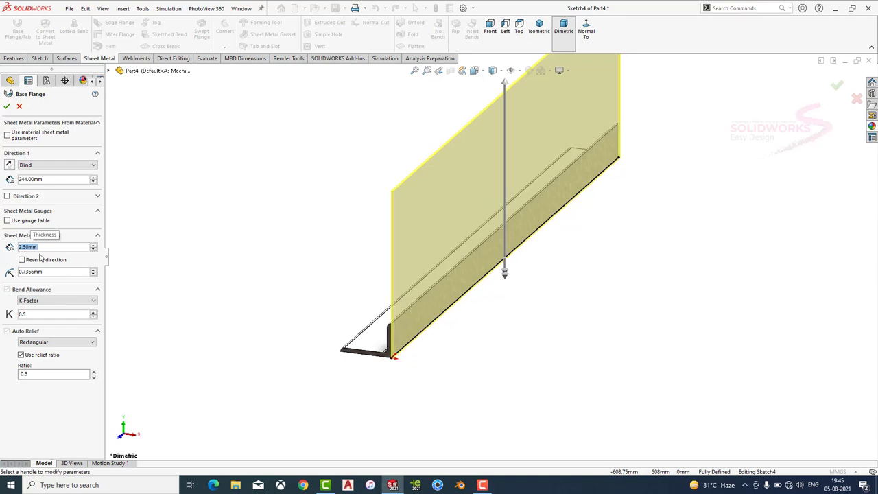
Set the base flange depth to 255 mm and accept it.
middle_drag(354, 221, 425, 177)
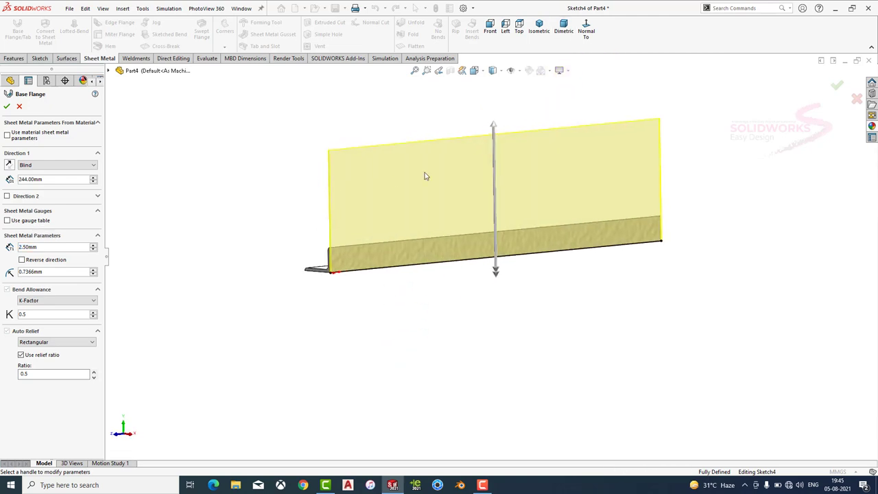
drag(493, 124, 245, 156)
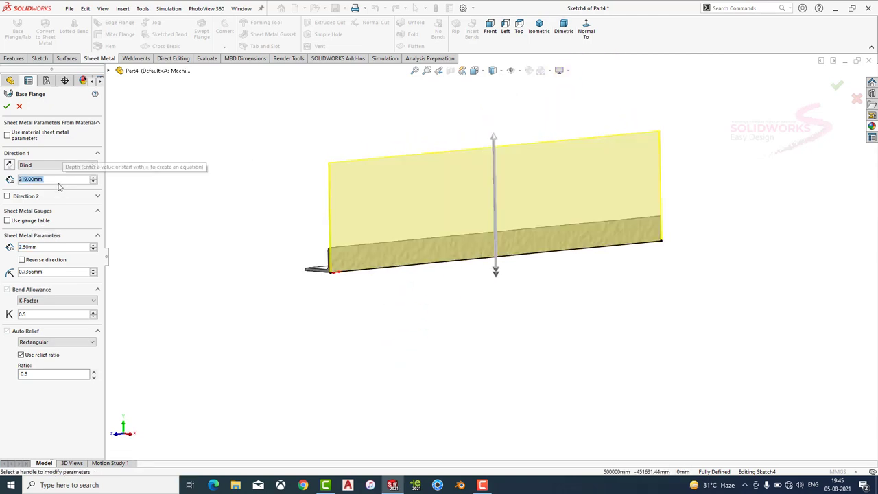
text(255)
key(Return)
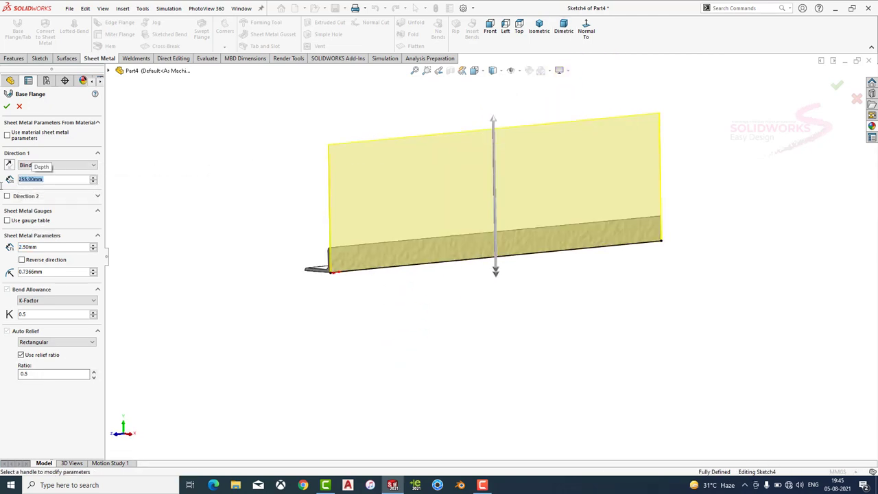
click(7, 106)
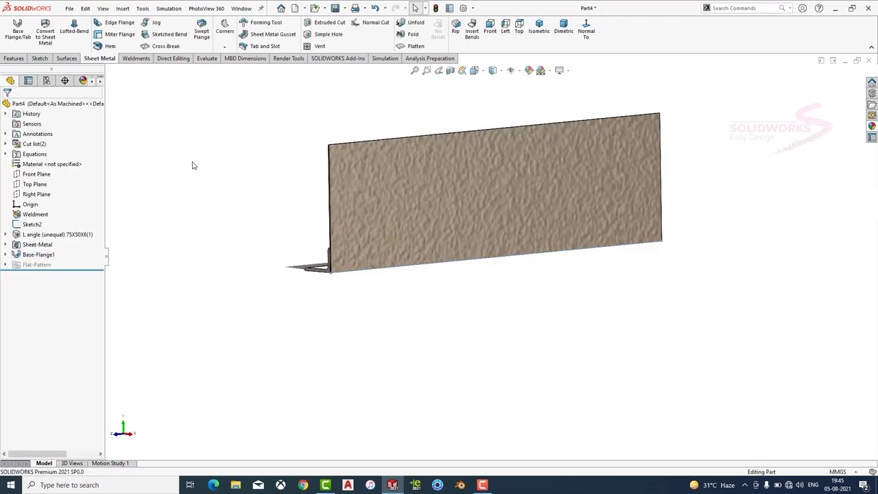
Give the plate a plain steel appearance and orbit to view it.
click(872, 126)
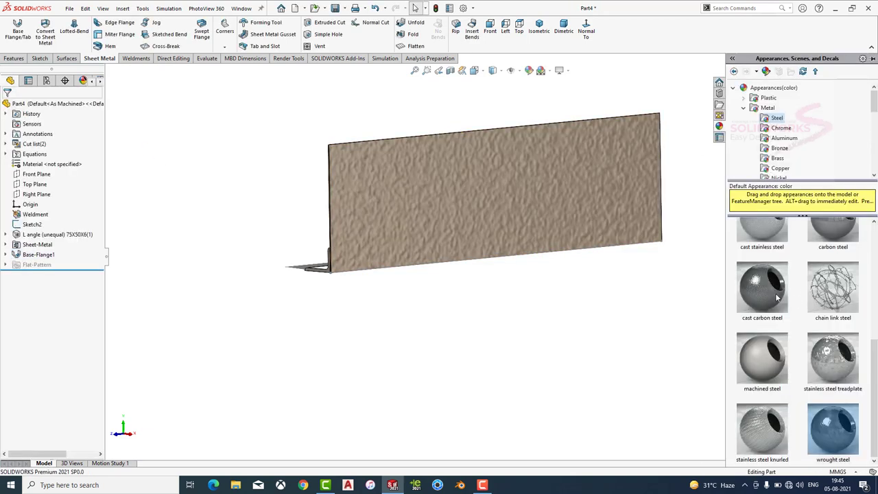
double_click(778, 296)
middle_drag(580, 290, 557, 284)
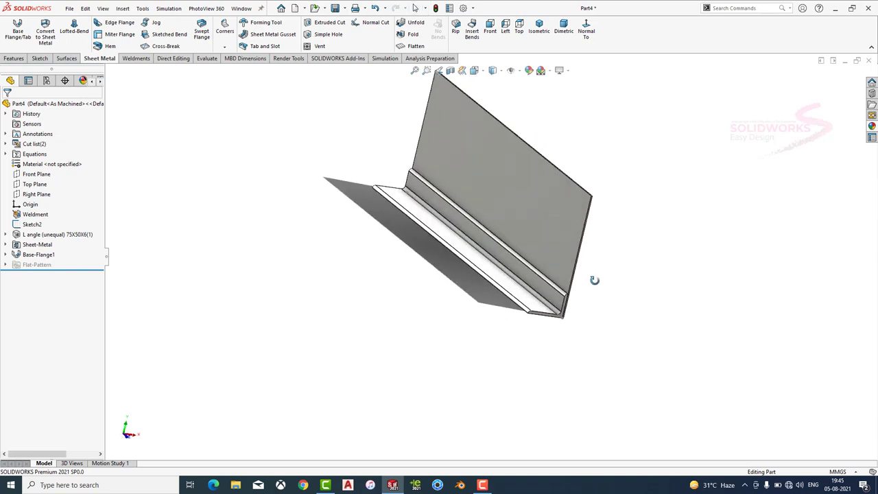
Start a sketch on the plate face and draw a circle near its top-left corner.
click(515, 199)
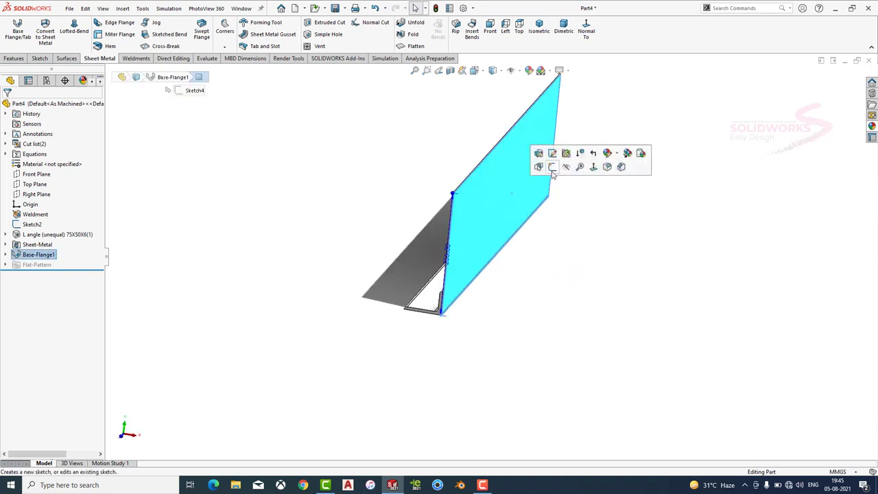
click(564, 152)
click(525, 31)
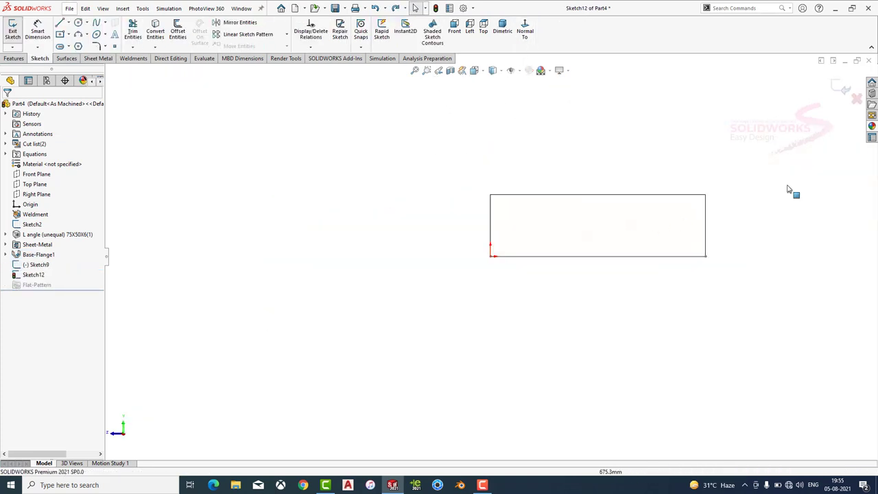
click(85, 22)
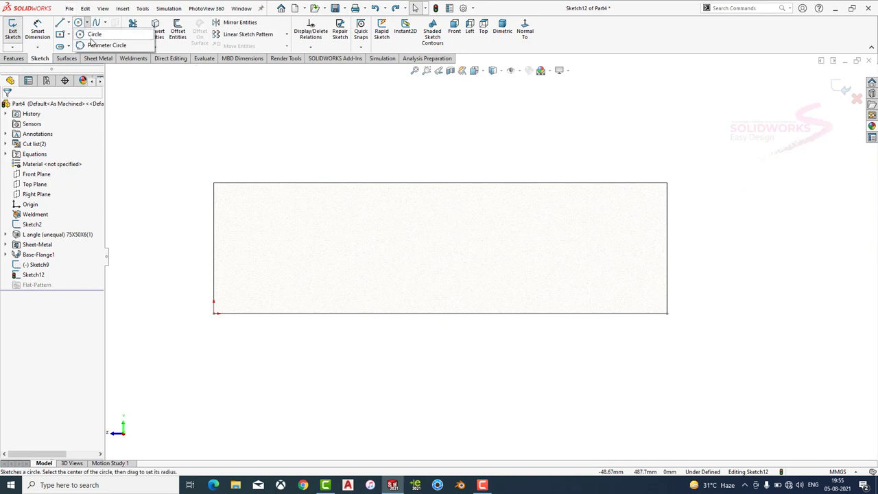
click(91, 33)
click(238, 201)
click(249, 214)
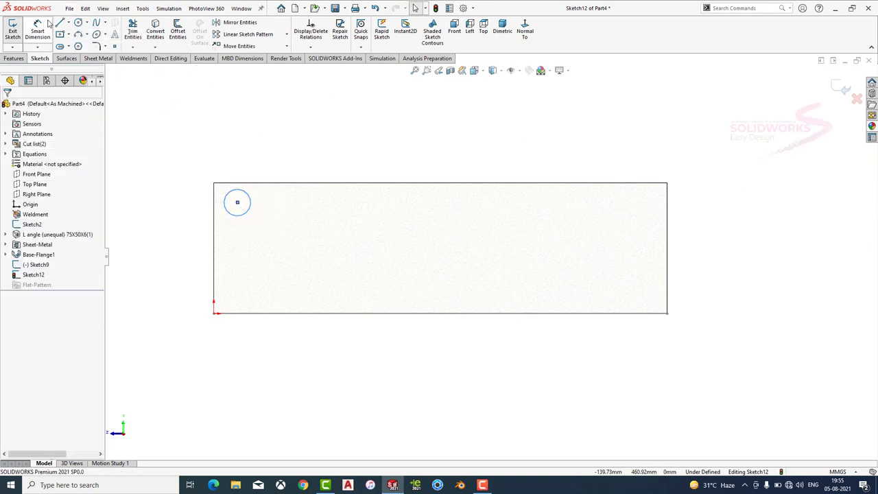
Dimension the circle to Ø50 mm.
click(37, 31)
click(249, 198)
click(226, 147)
text(50)
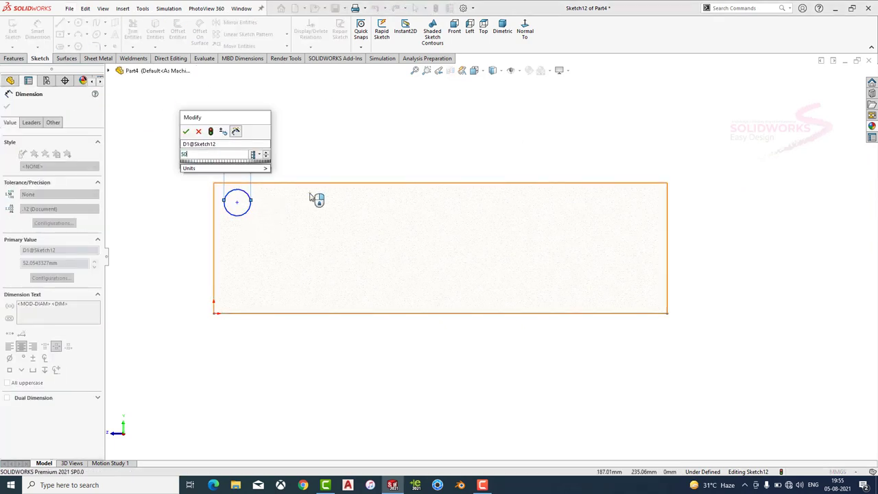
key(Return)
Locate the circle centre 35 mm from the plate's top edge and 35 mm from its left edge.
click(237, 202)
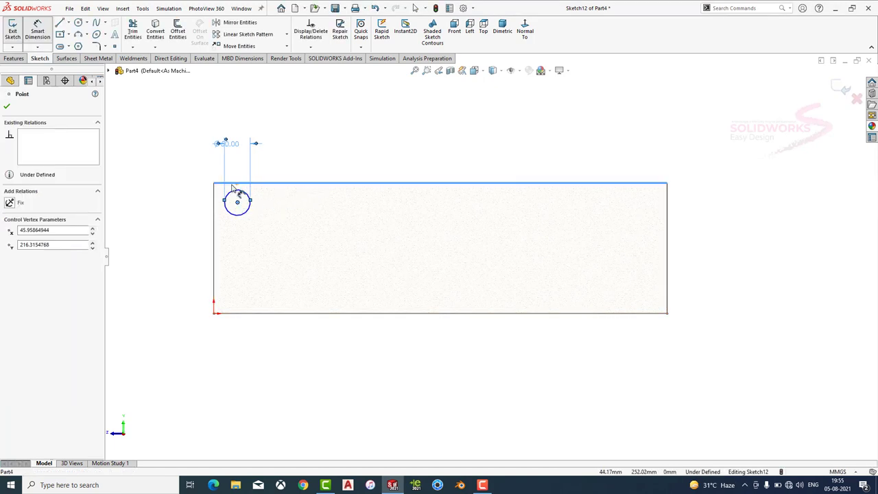
click(231, 182)
click(161, 156)
text(35)
key(Return)
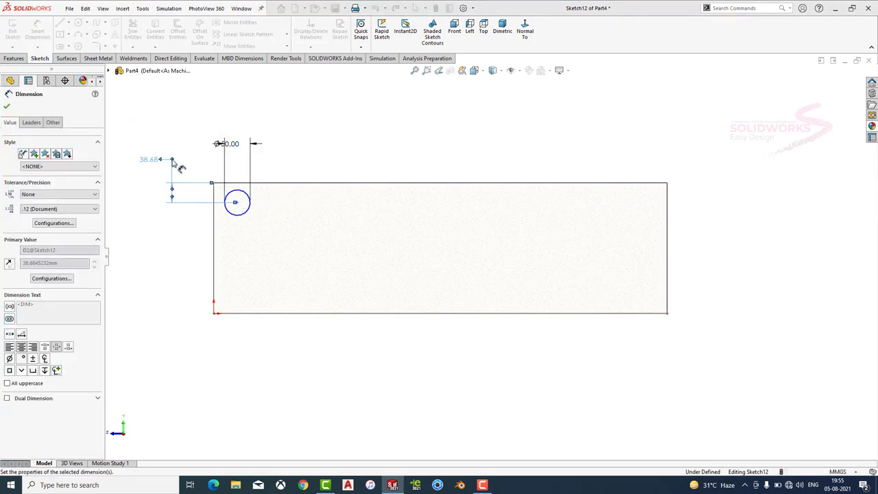
click(237, 201)
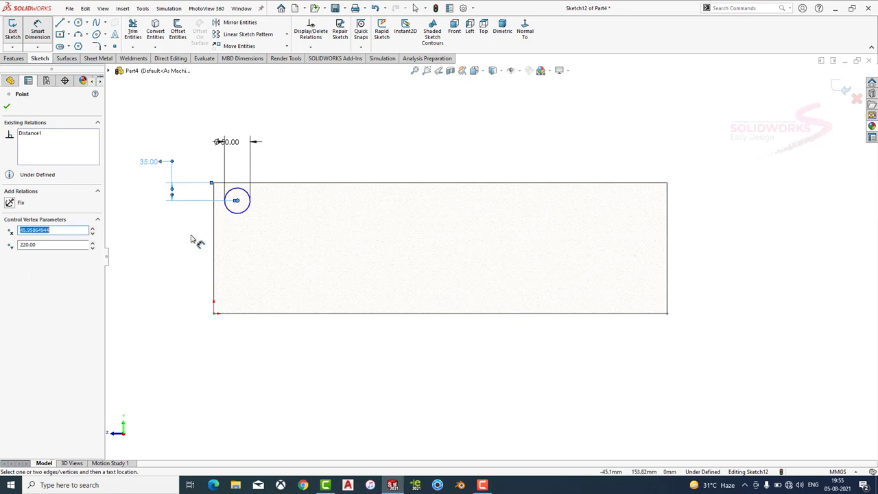
click(214, 216)
click(183, 249)
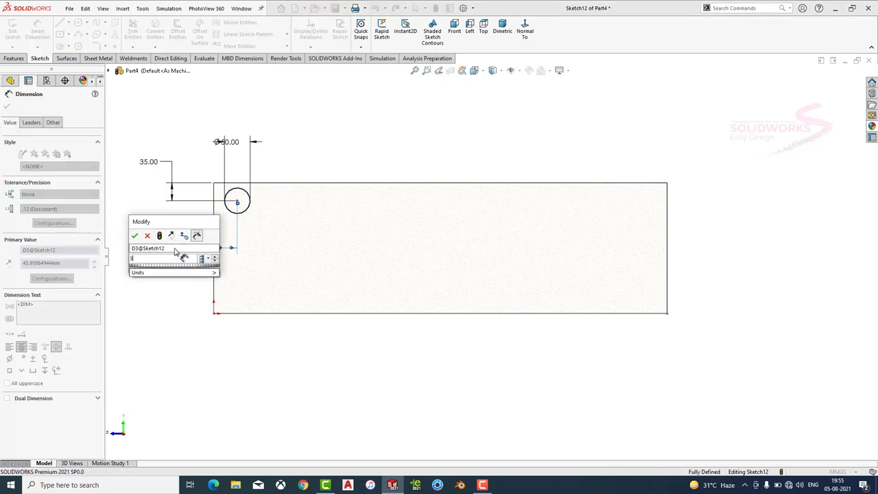
text(35)
key(Return)
Linear-pattern the Ø50 circle along the top edge: 9 instances at 100 mm spacing.
click(245, 34)
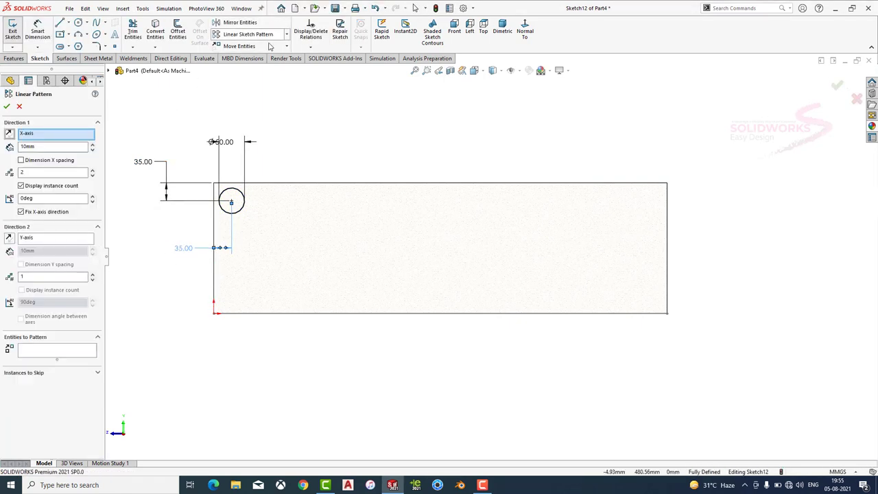
click(278, 183)
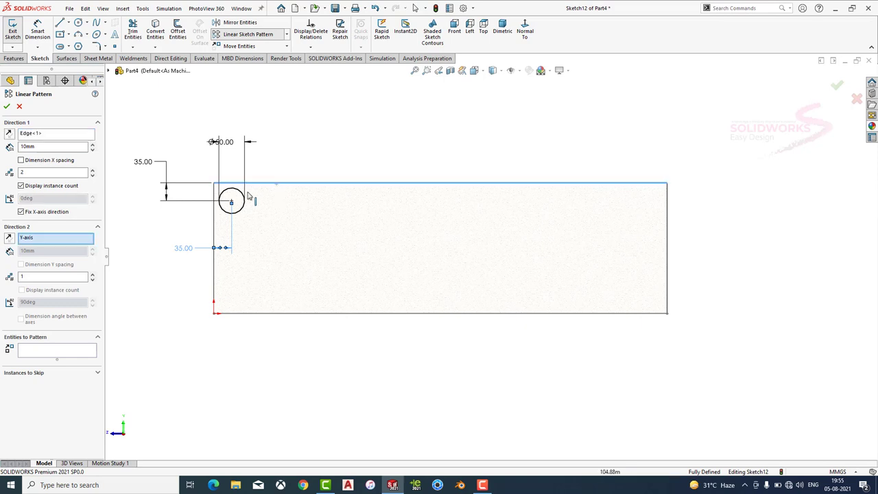
click(75, 354)
click(233, 201)
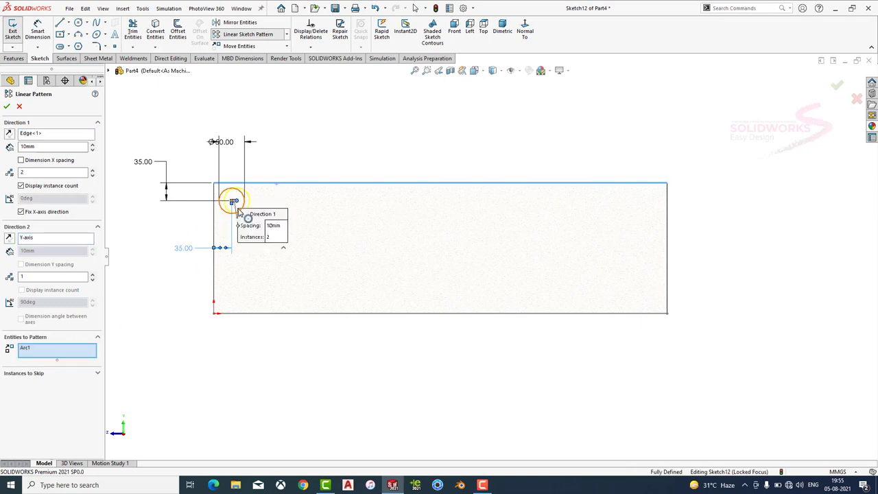
click(93, 147)
click(93, 147)
click(93, 147)
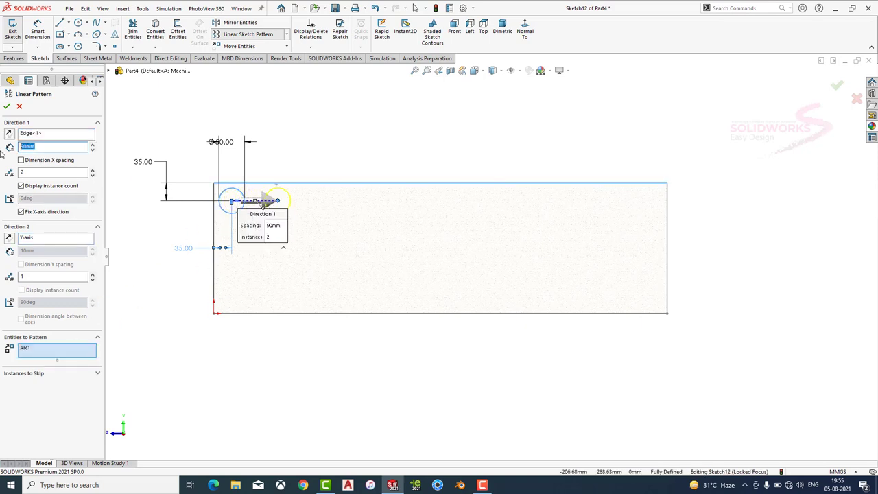
text(0)
key(Return)
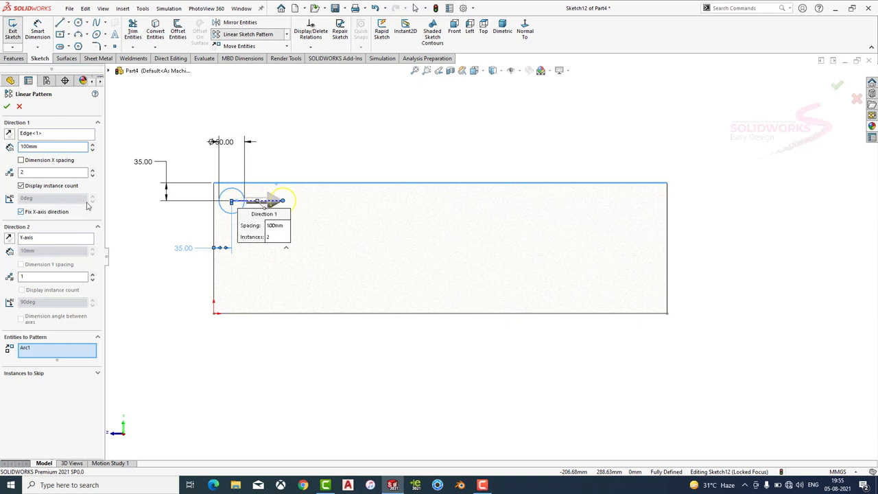
click(93, 170)
click(94, 170)
click(93, 171)
click(93, 171)
click(93, 171)
click(93, 171)
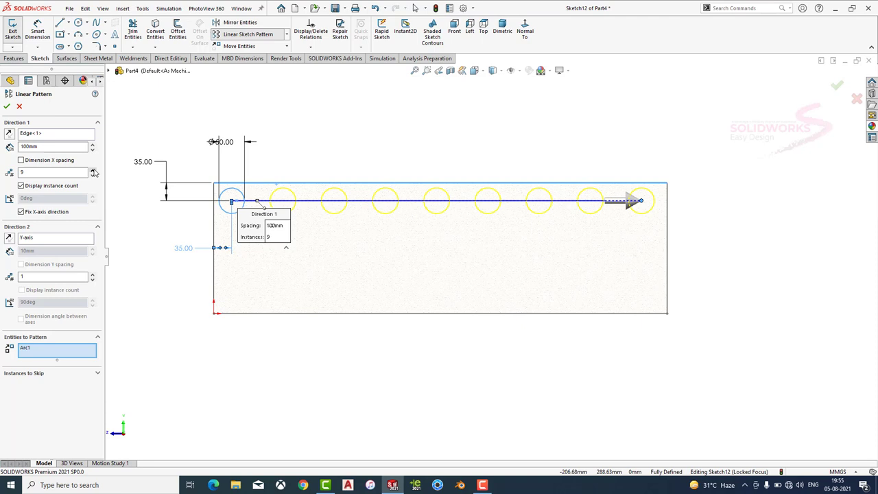
click(6, 107)
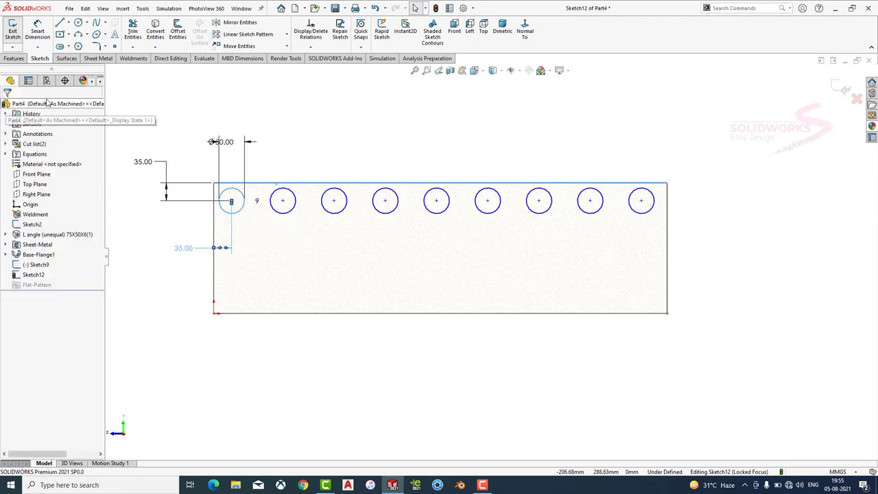
Dismiss the over-defining dimension prompt on the first circle.
click(224, 193)
click(203, 146)
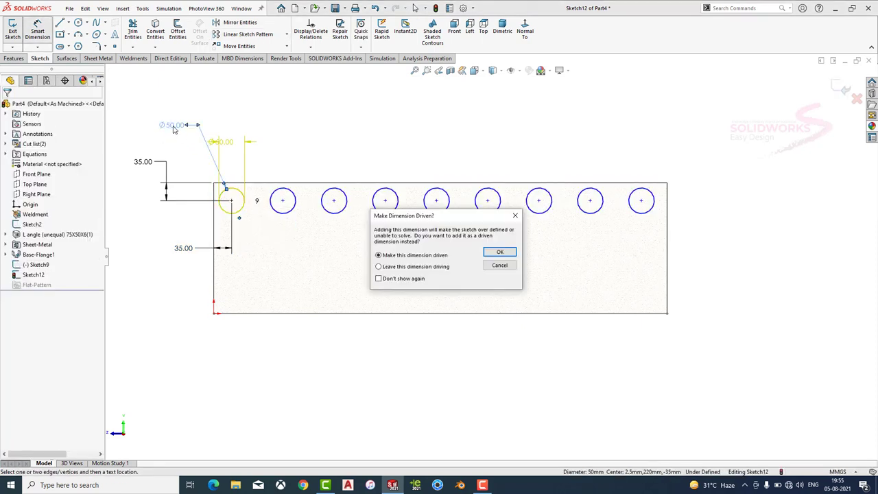
key(Escape)
click(248, 34)
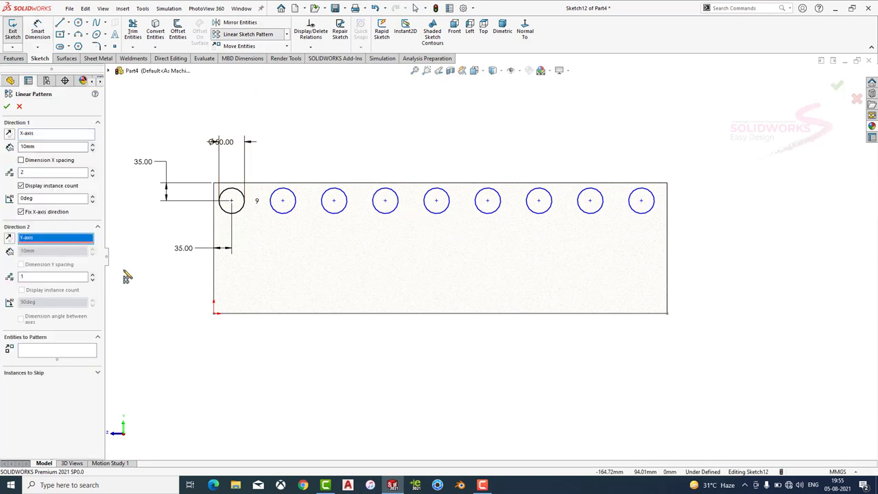
Set the left edge as Direction 2 and select all nine circles to pattern.
click(93, 274)
click(94, 273)
click(93, 273)
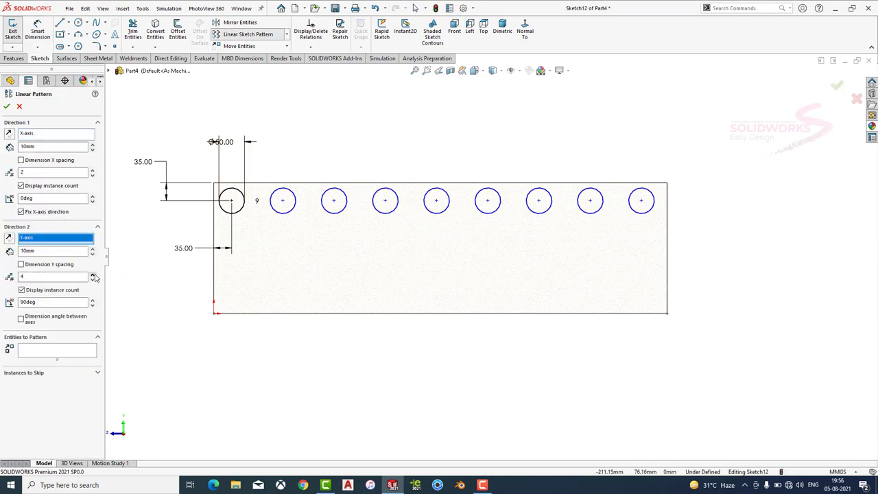
click(215, 266)
click(236, 209)
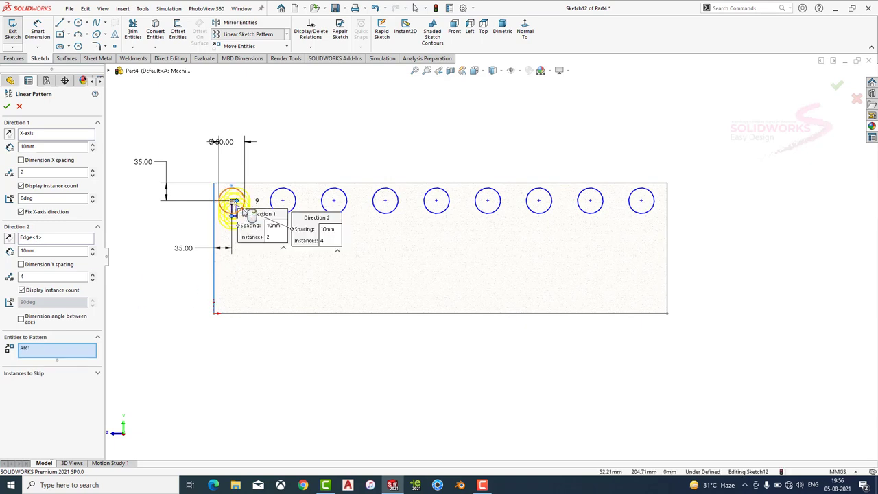
click(291, 209)
click(342, 209)
click(386, 210)
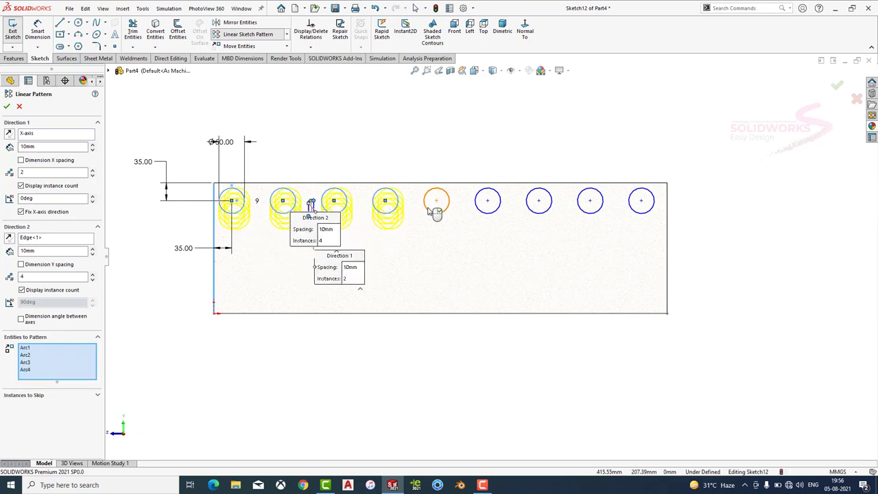
click(436, 210)
click(500, 210)
click(551, 210)
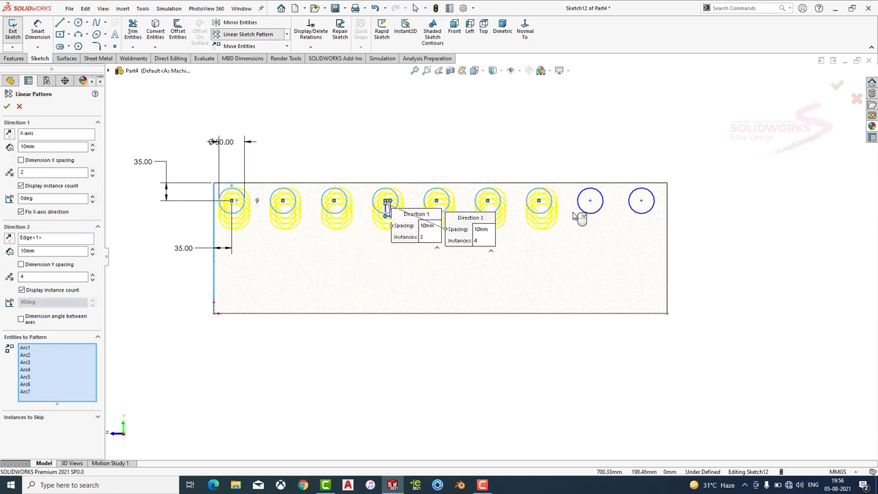
click(602, 210)
click(632, 210)
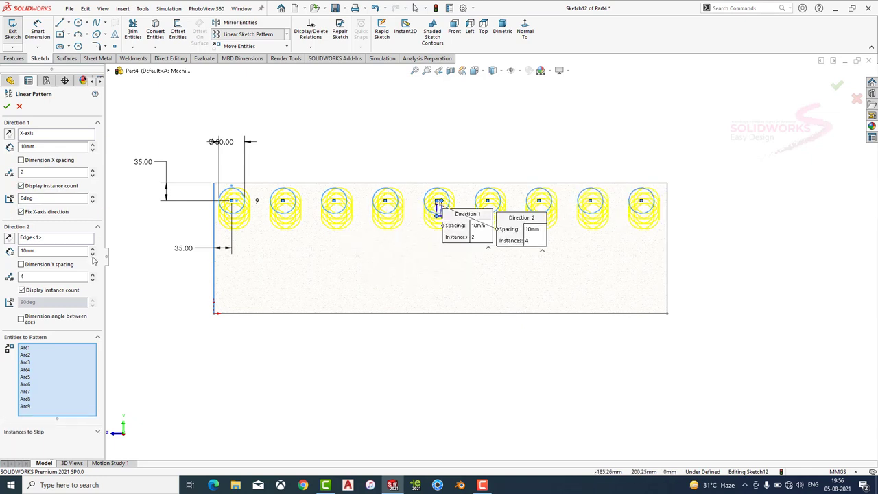
Set Direction 1 to 1 instance and Direction 2 to 4 rows at 60 mm.
click(93, 279)
click(92, 249)
click(93, 249)
click(92, 249)
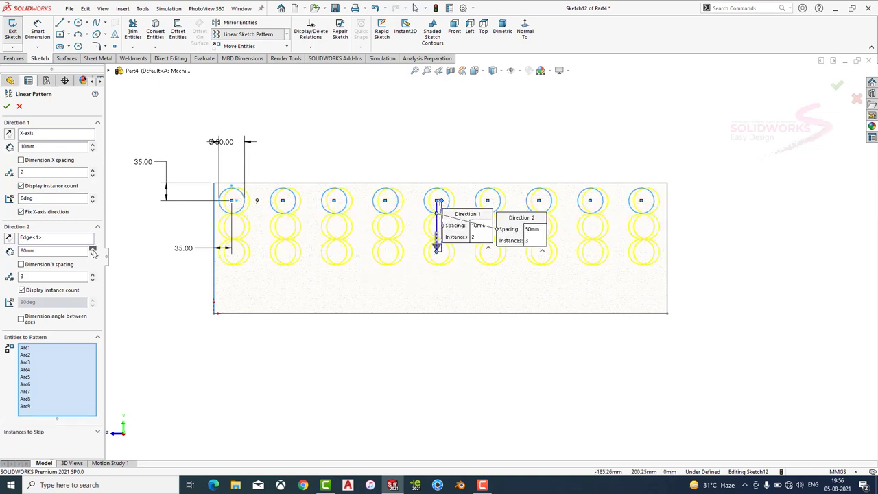
click(93, 249)
click(93, 249)
click(93, 175)
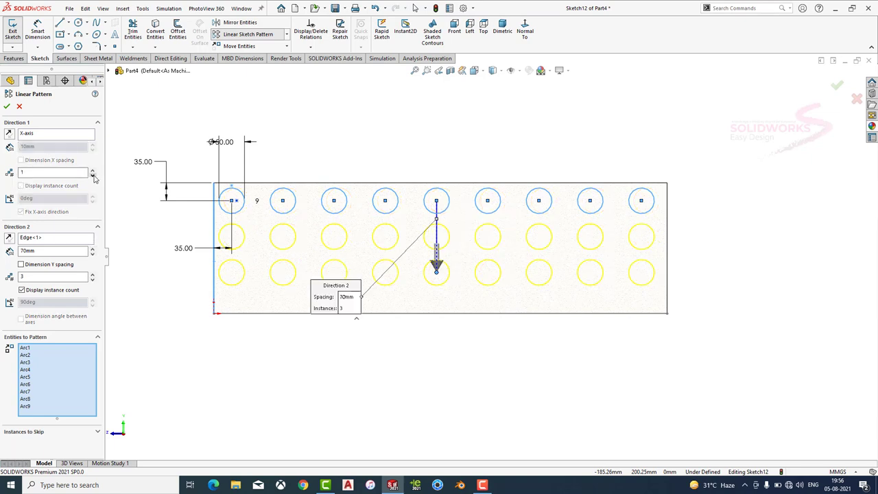
click(93, 274)
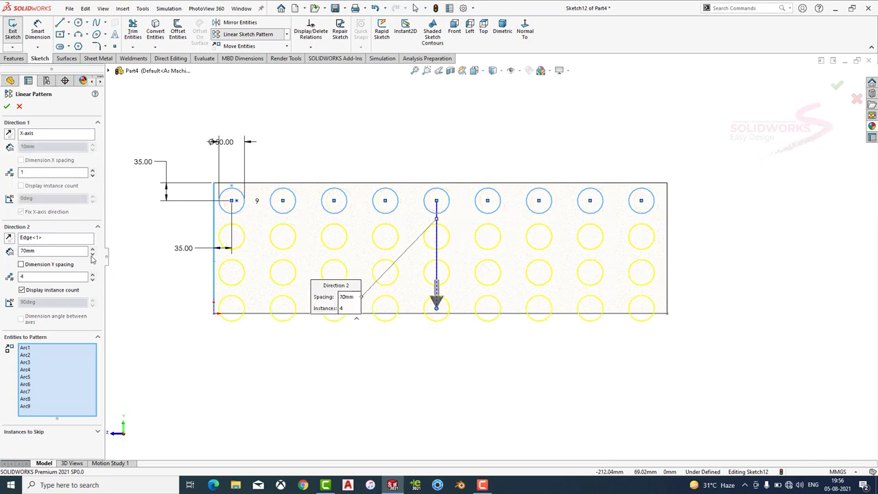
click(93, 253)
click(7, 106)
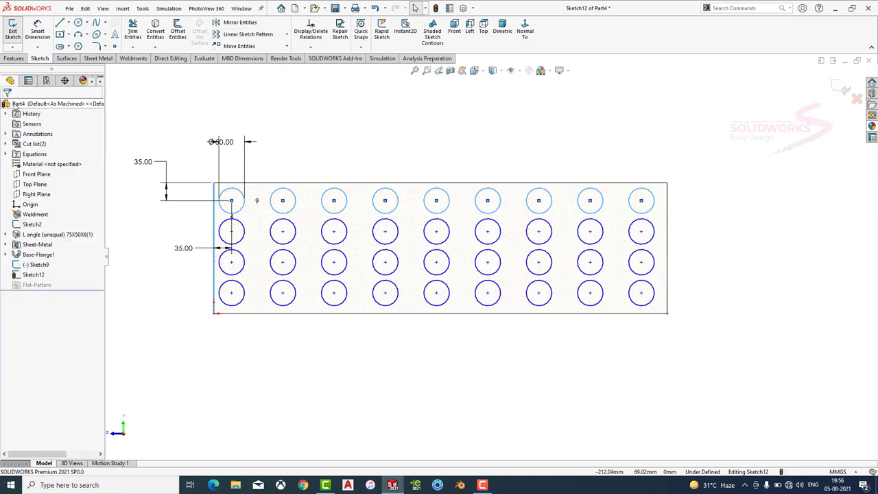
Extrude-cut the circle grid through the plate as holes.
click(14, 59)
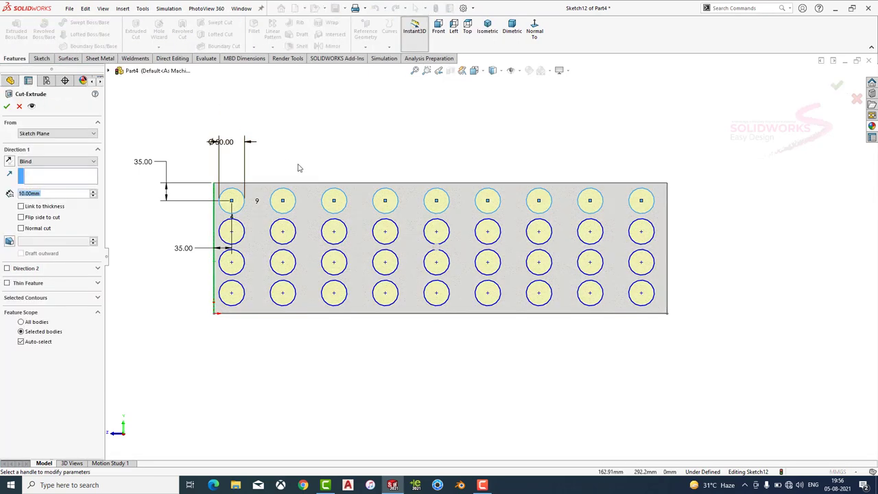
middle_drag(408, 178, 367, 180)
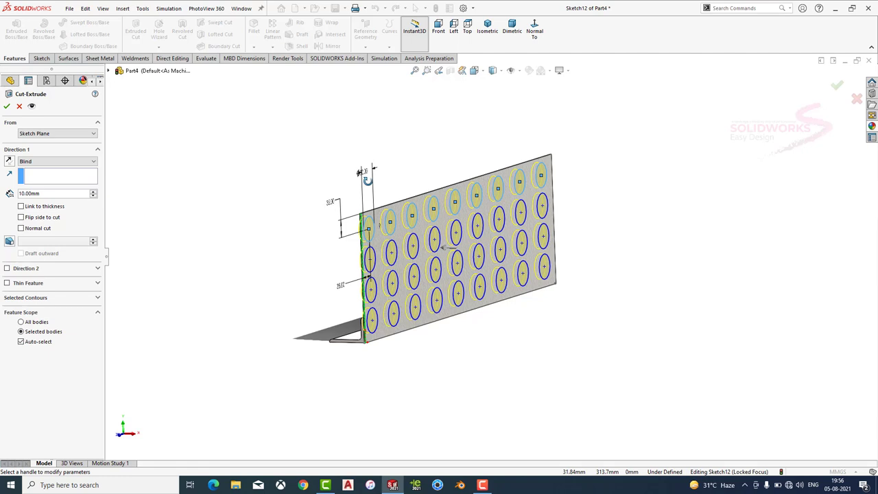
click(76, 299)
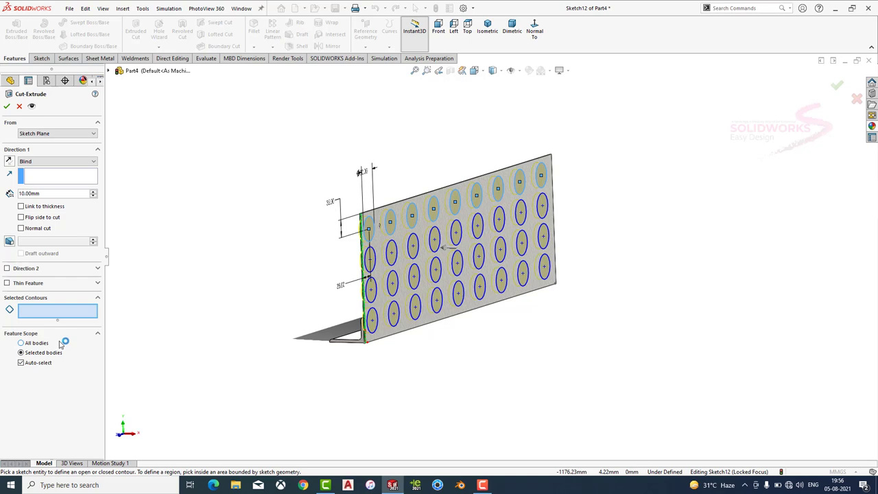
click(6, 107)
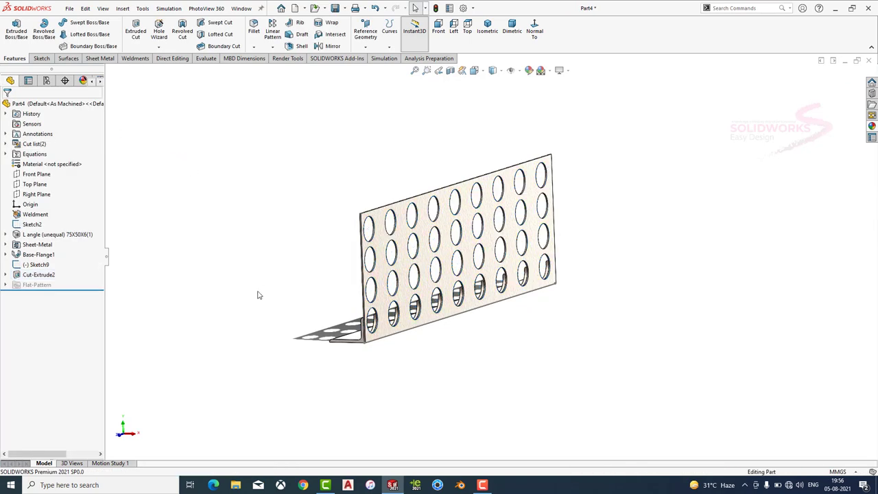
Orbit to inspect the holes and open Sketch12 under Cut-Extrude2 for editing.
middle_drag(259, 295, 249, 271)
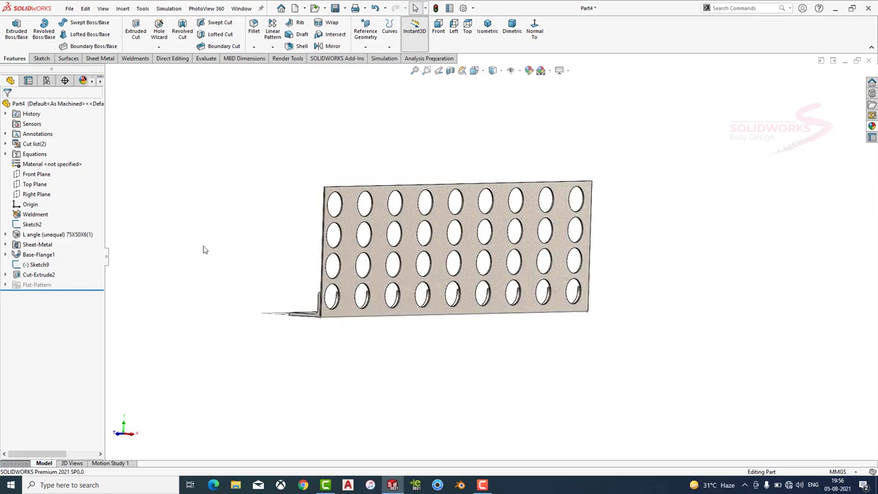
middle_drag(203, 249, 175, 262)
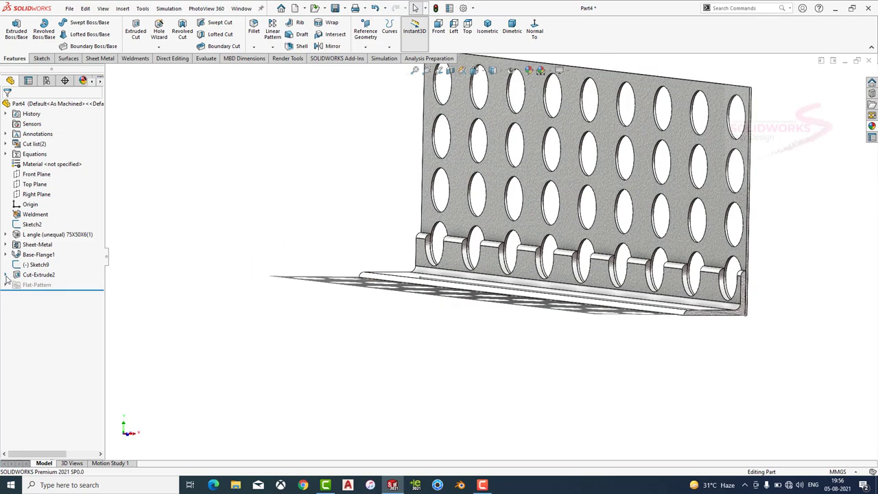
click(7, 274)
click(46, 285)
Power-trim the bottom-row circles out of Sketch12 and rebuild, leaving a 9 × 3 hole grid.
click(45, 257)
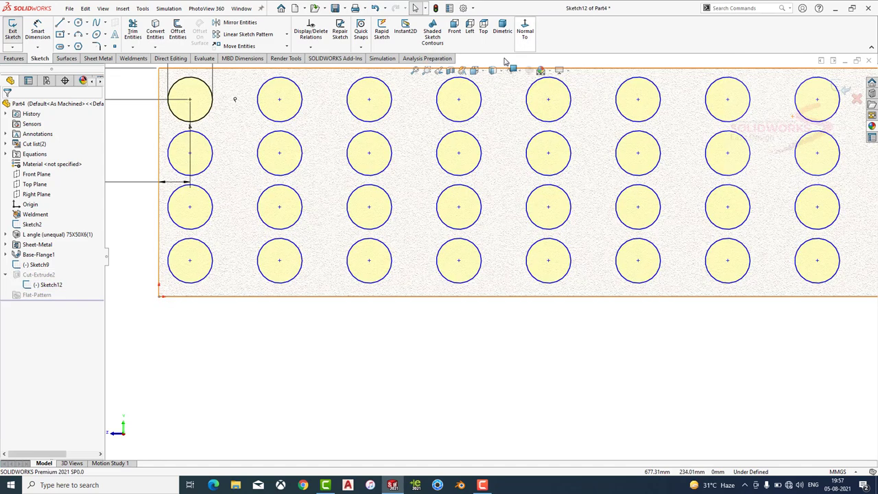
key(f)
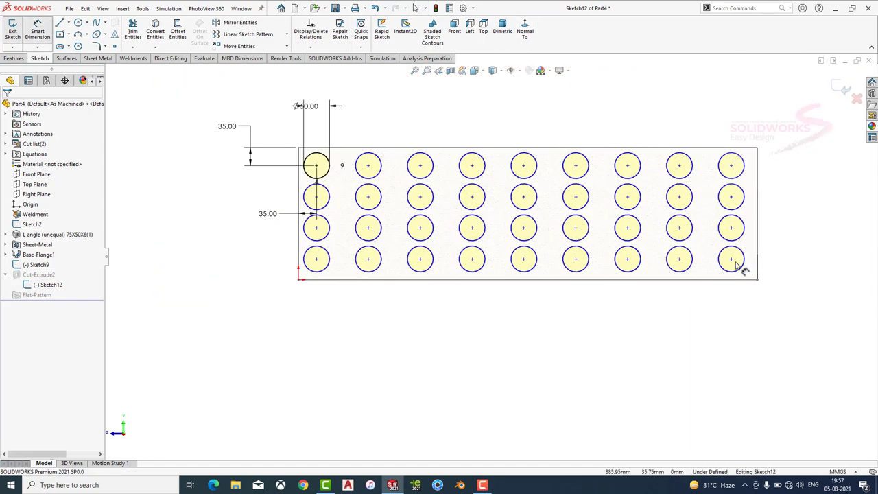
click(327, 267)
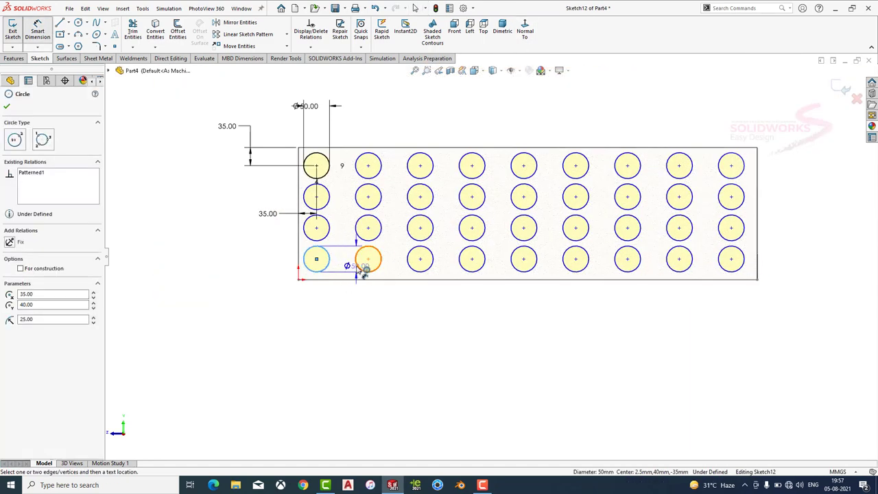
key(Escape)
click(133, 31)
drag(795, 261, 300, 268)
click(850, 91)
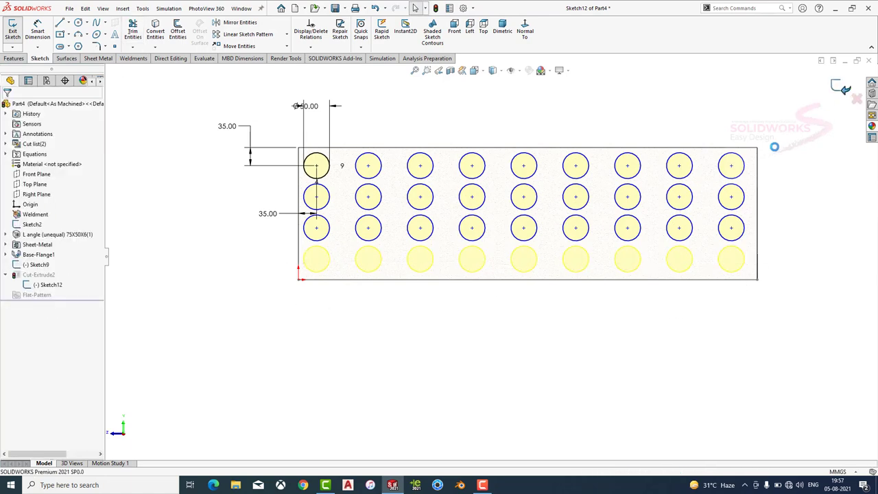
click(60, 23)
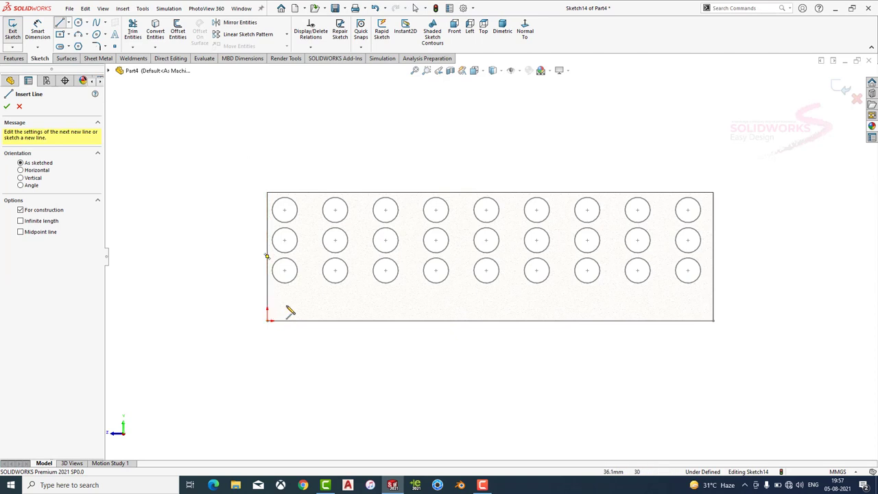
Draw a horizontal centreline across the plate, vertically aligned with the corner and the existing end circles.
click(287, 300)
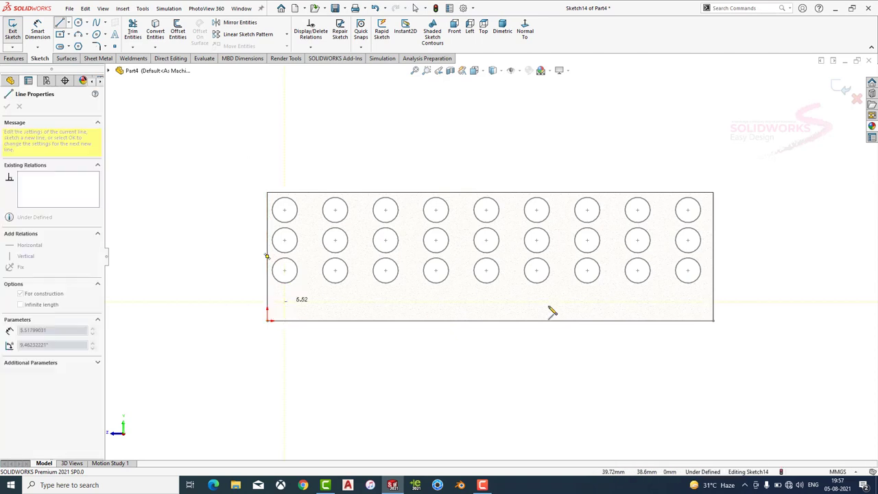
double_click(689, 301)
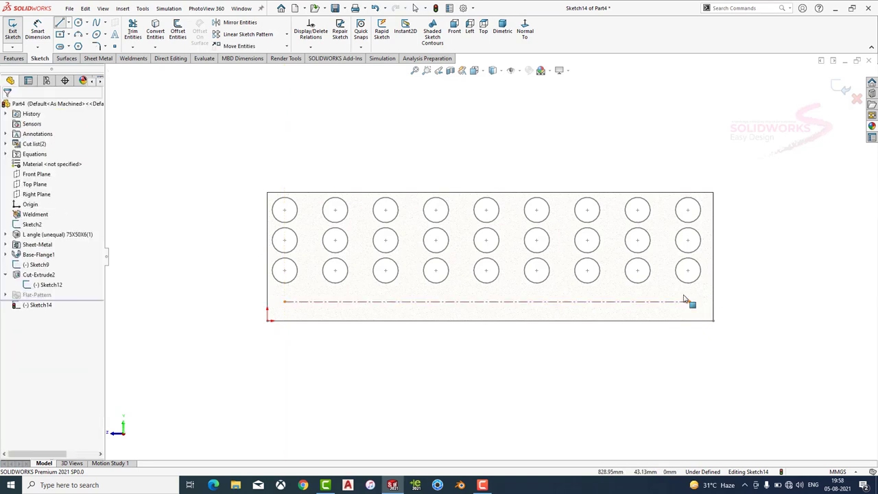
click(689, 302)
ctrl+click(688, 270)
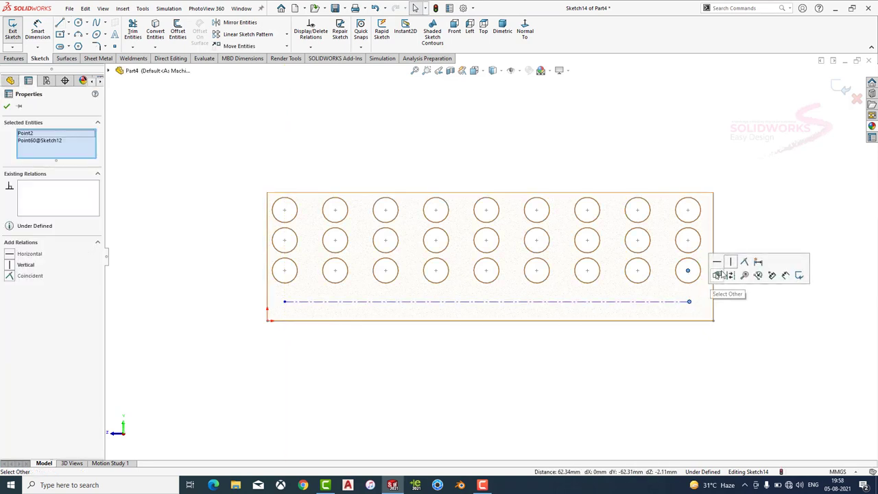
click(731, 261)
click(286, 292)
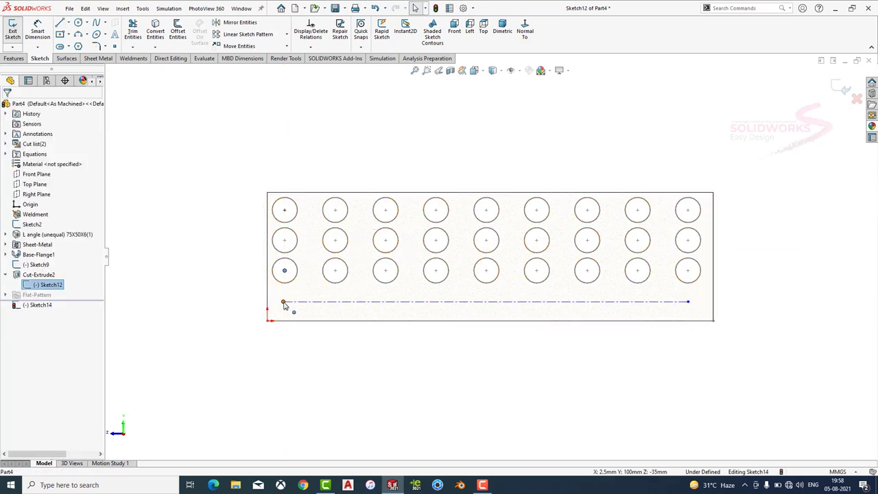
ctrl+click(285, 302)
click(329, 265)
click(280, 309)
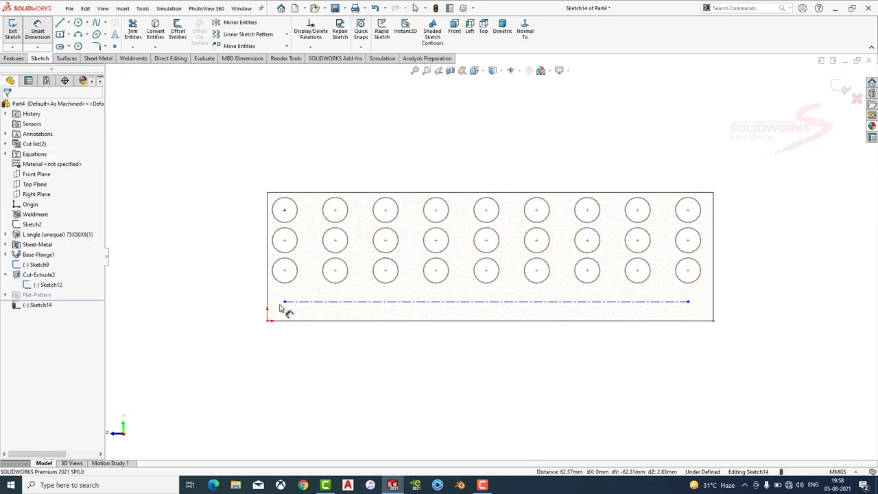
Dimension the centreline 35 mm above the plate's bottom-left corner.
click(267, 321)
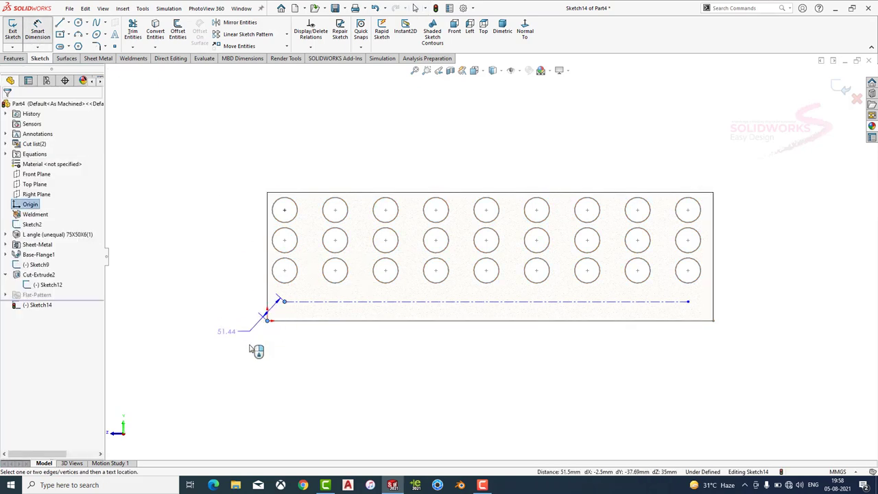
click(255, 310)
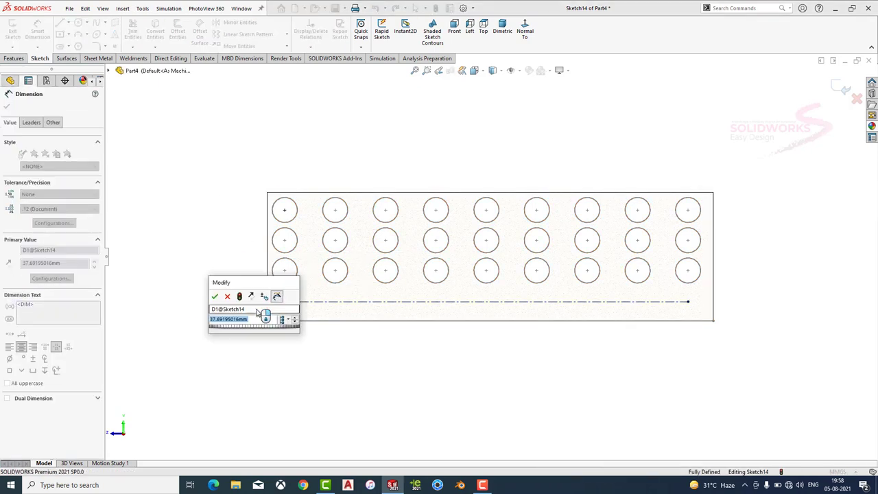
text(30)
key(Return)
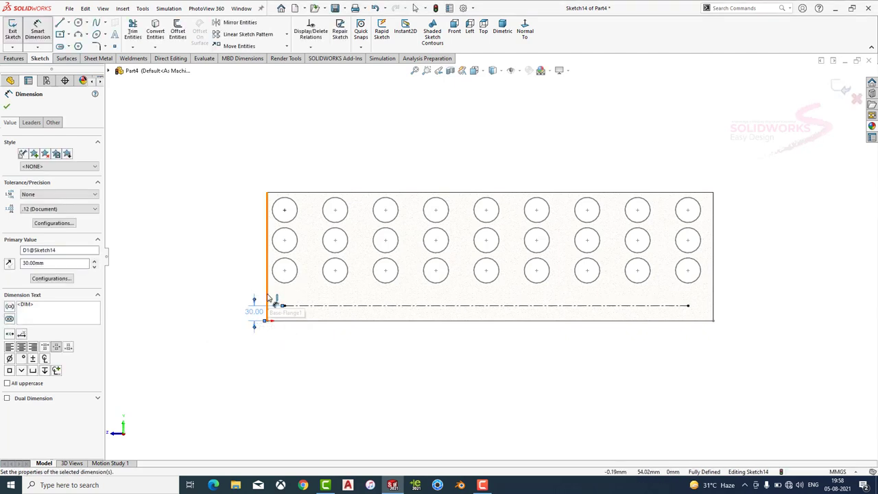
double_click(254, 312)
text(35)
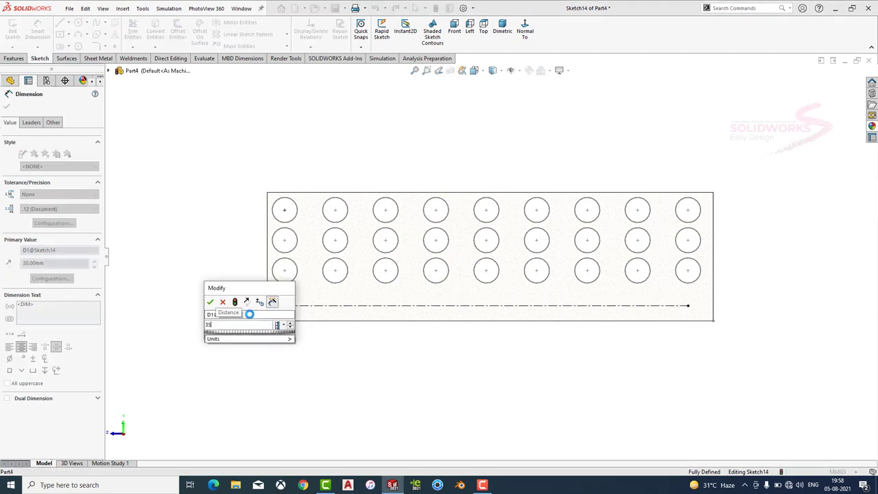
key(Return)
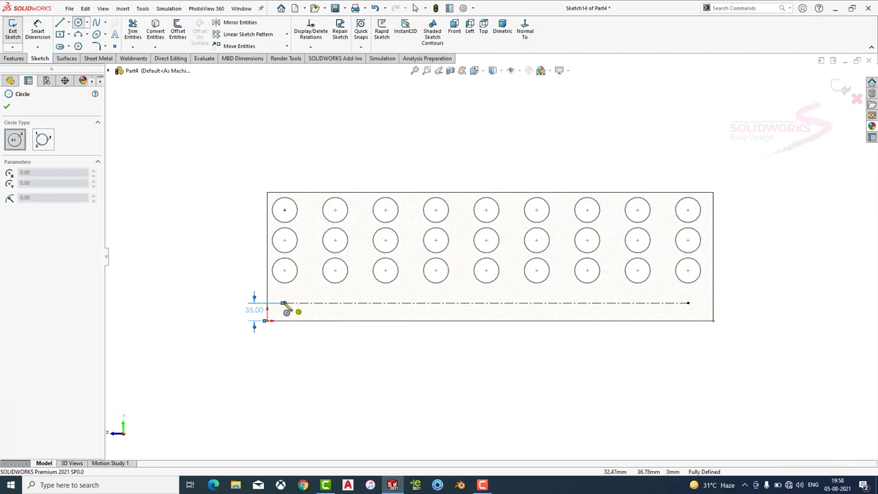
Add a Ø12 mm circle at the centreline's left end.
drag(284, 303, 293, 307)
key(Escape)
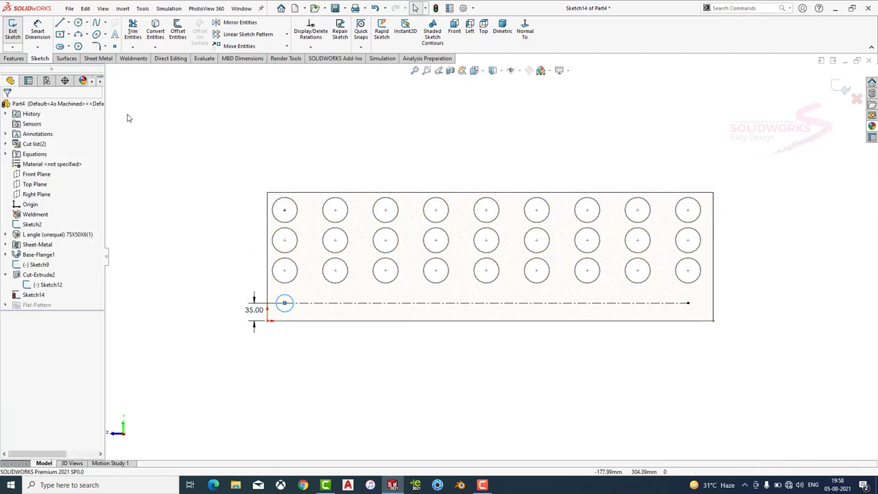
click(37, 31)
click(294, 305)
click(188, 209)
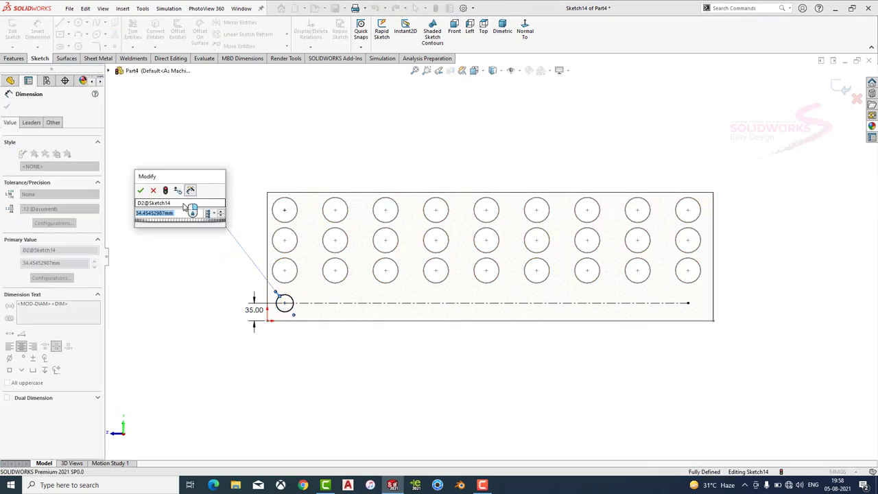
text(12)
key(Return)
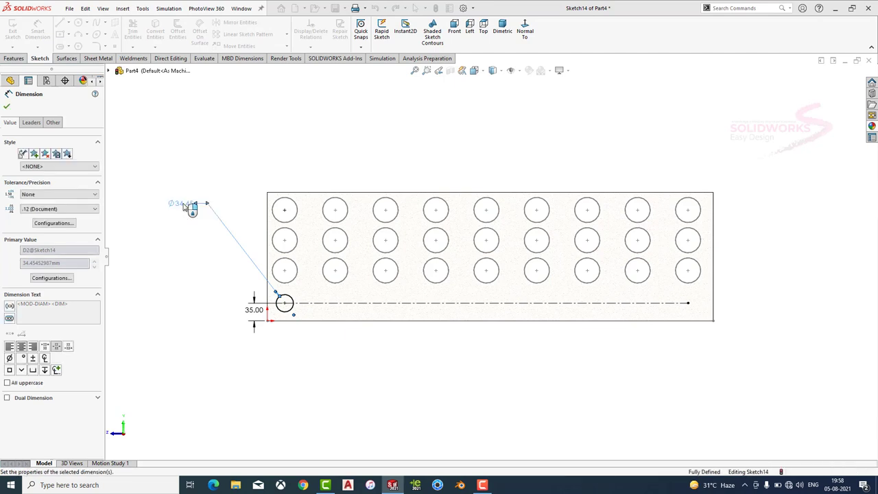
click(258, 36)
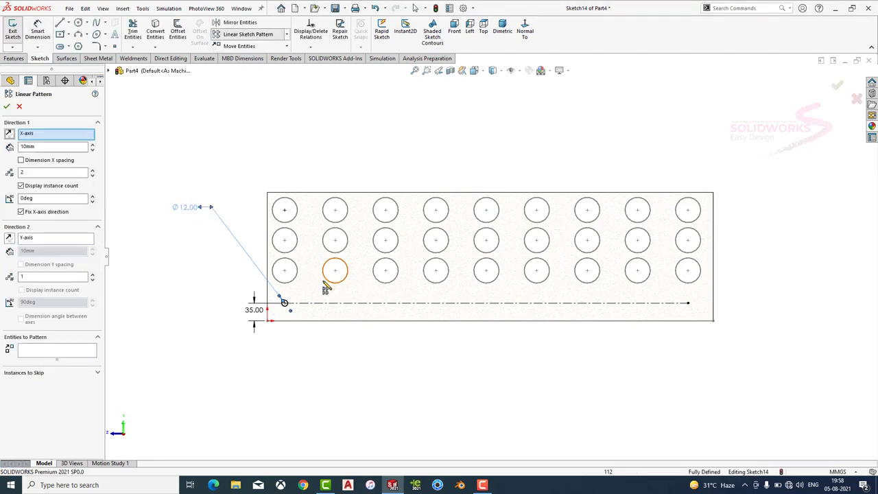
Pattern the Ø12 circle horizontally at 0° into 13 copies spaced 67 mm apart.
click(291, 306)
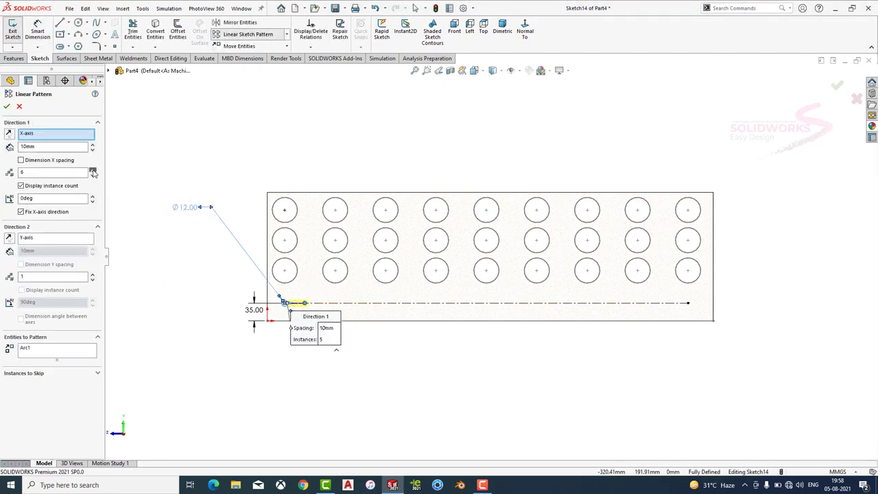
click(92, 170)
click(92, 170)
click(93, 195)
click(93, 195)
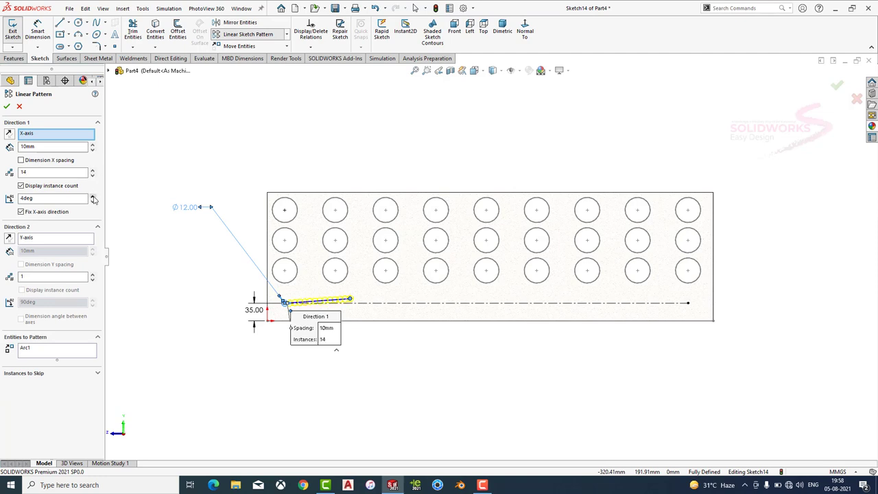
click(93, 201)
click(94, 201)
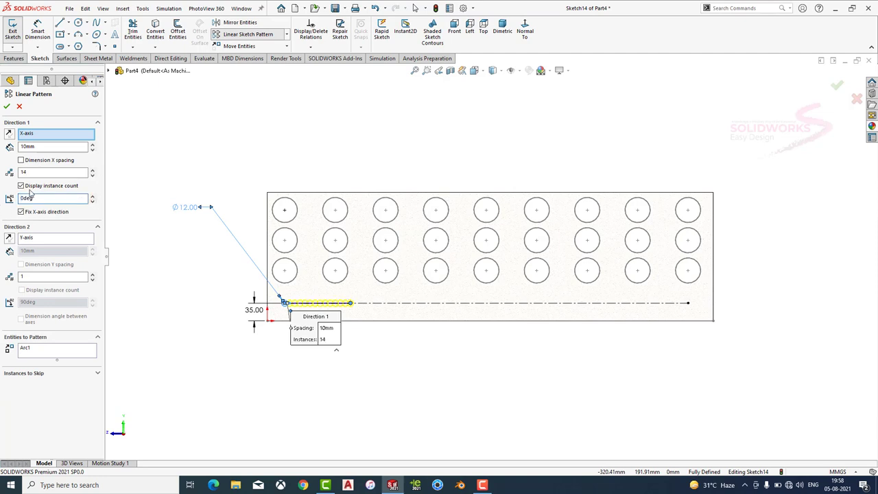
click(92, 144)
click(92, 144)
click(93, 144)
click(93, 145)
click(93, 146)
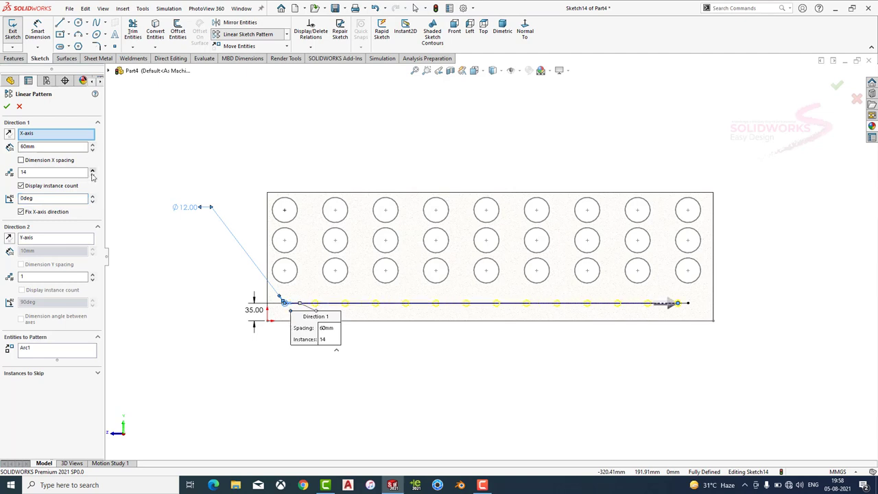
click(94, 170)
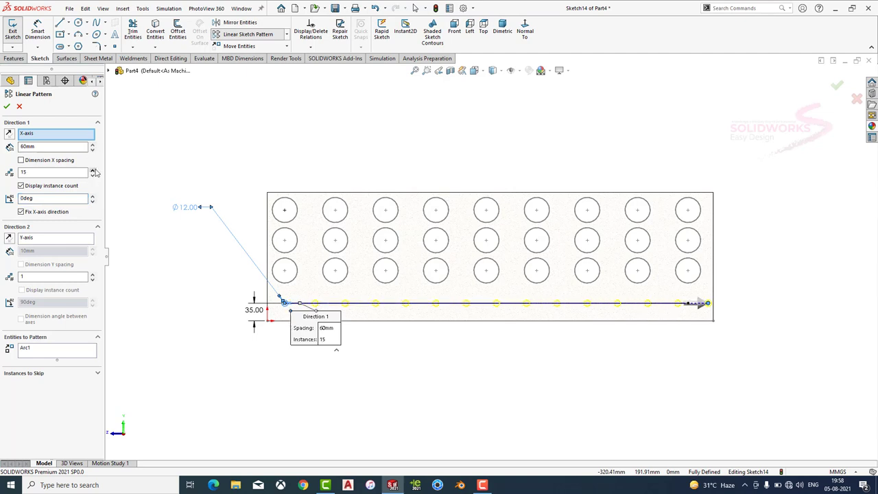
click(94, 175)
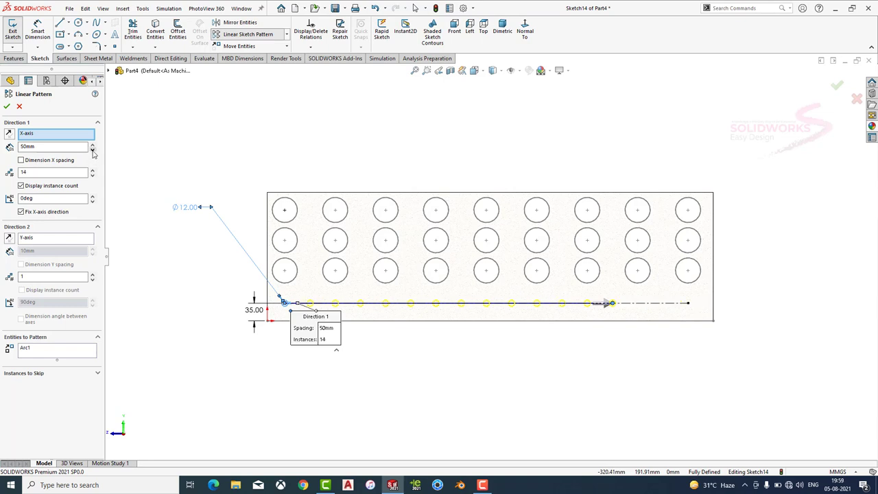
double_click(94, 150)
click(93, 145)
click(94, 145)
click(93, 145)
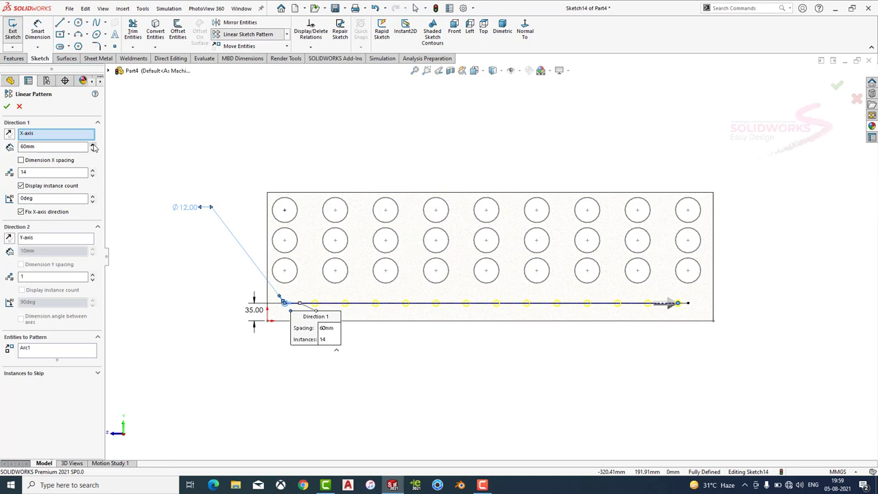
click(93, 176)
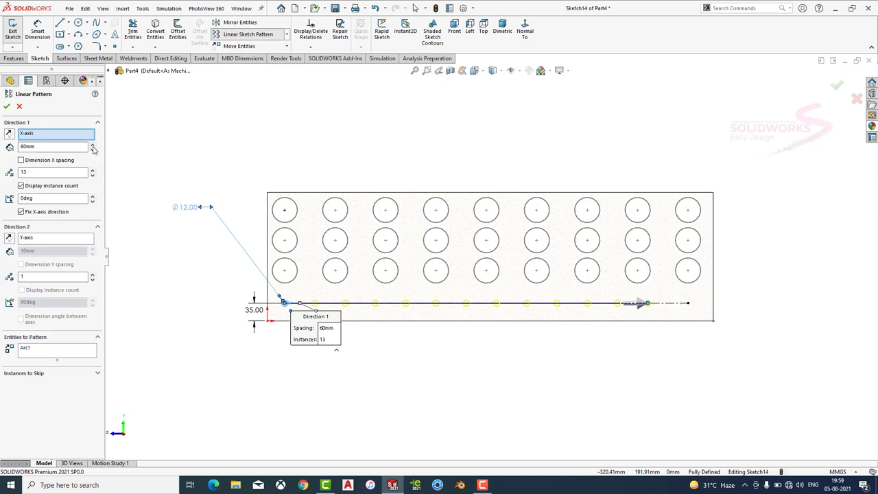
click(93, 144)
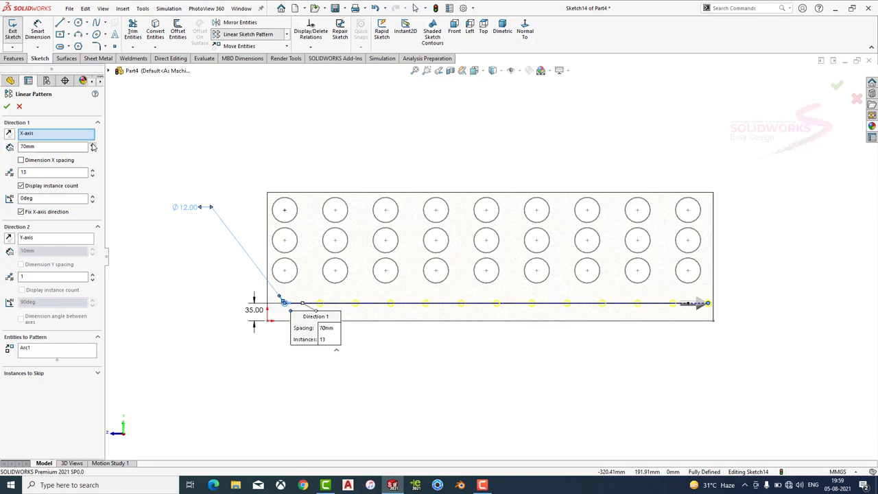
click(93, 149)
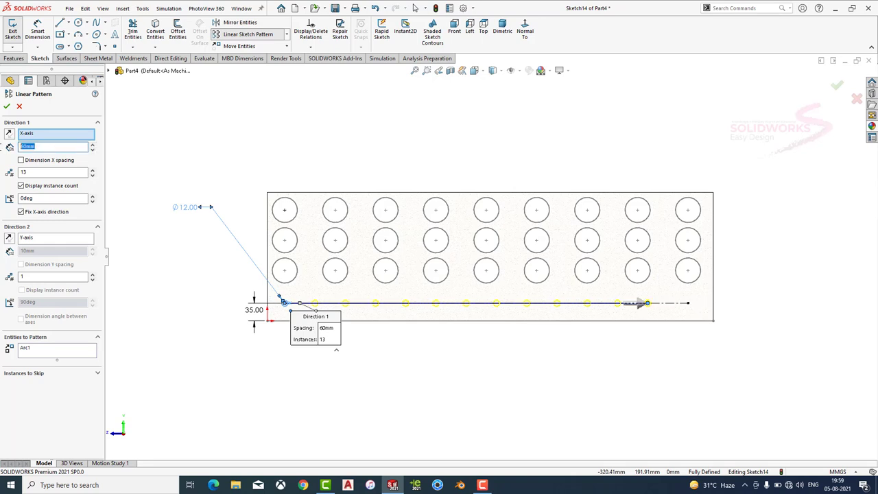
key(Return)
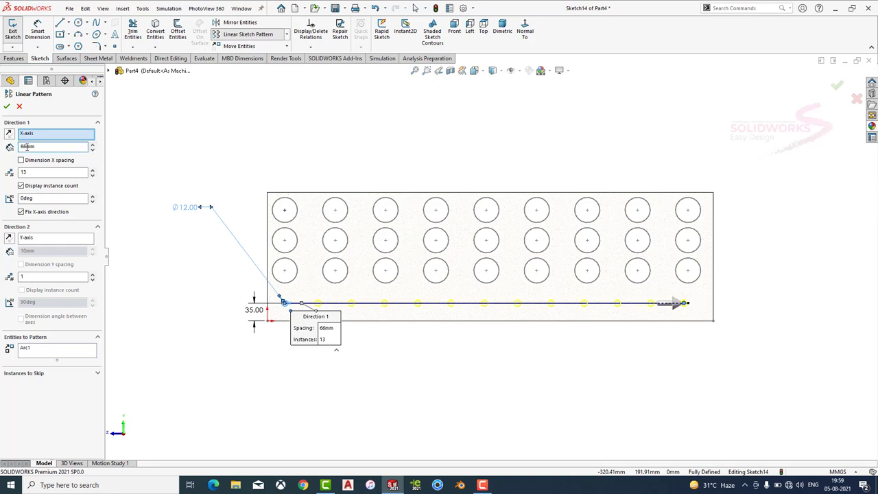
text(7)
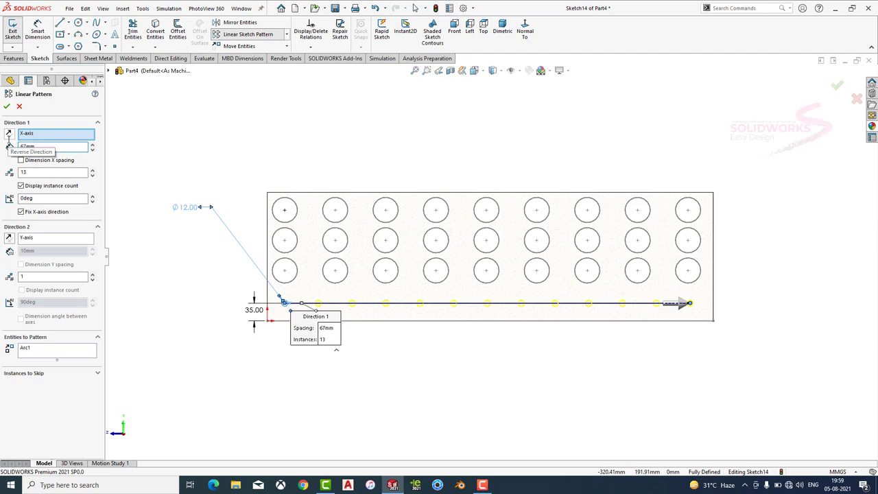
click(8, 107)
Extrude-cut the small-hole sketch Through All to punch the 13 holes in the plate.
click(14, 58)
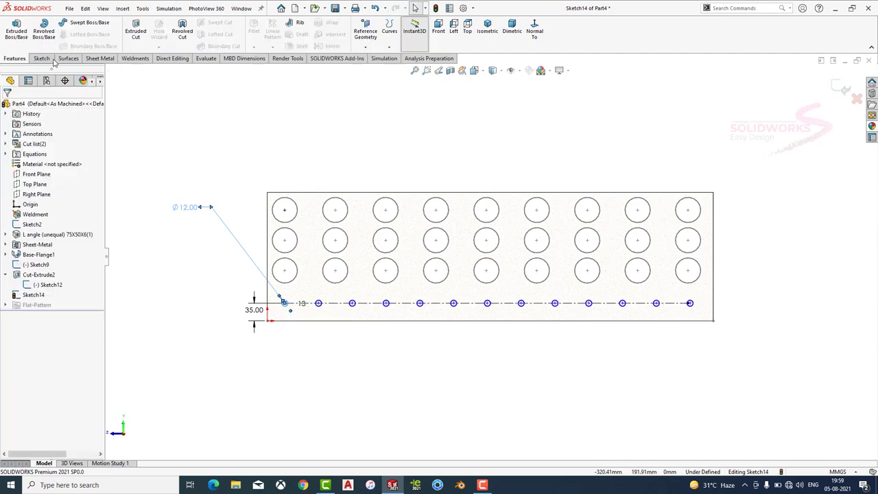
click(135, 31)
mouse_move(151, 203)
middle_down()
mouse_move(196, 249)
mouse_move(231, 328)
middle_up()
click(25, 161)
click(25, 161)
click(28, 161)
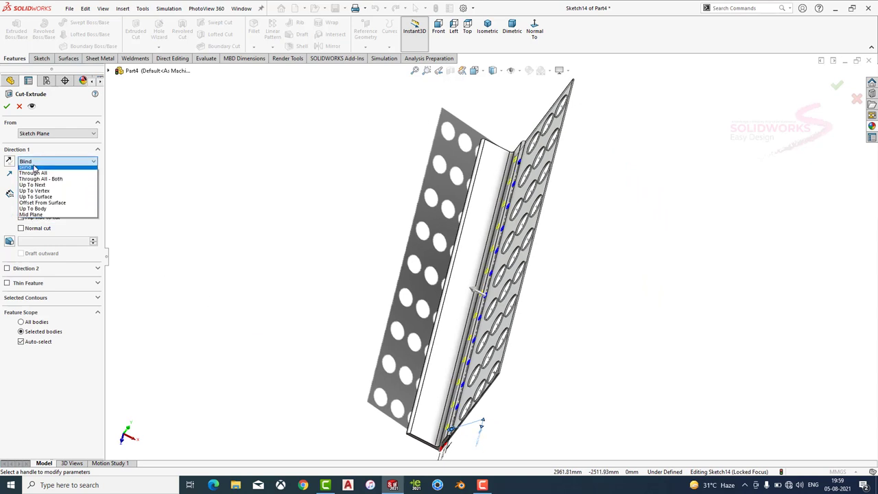
click(34, 172)
click(7, 107)
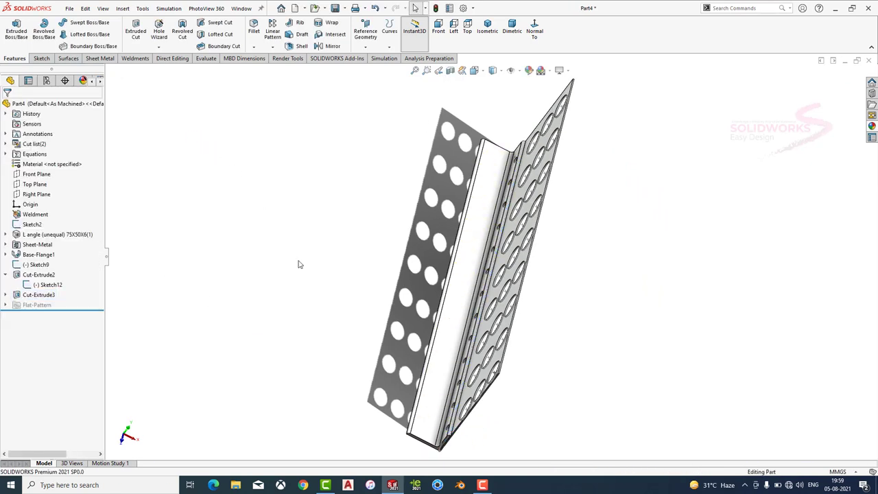
Start a new sketch on the inner face of the L angle.
middle_drag(297, 263, 227, 187)
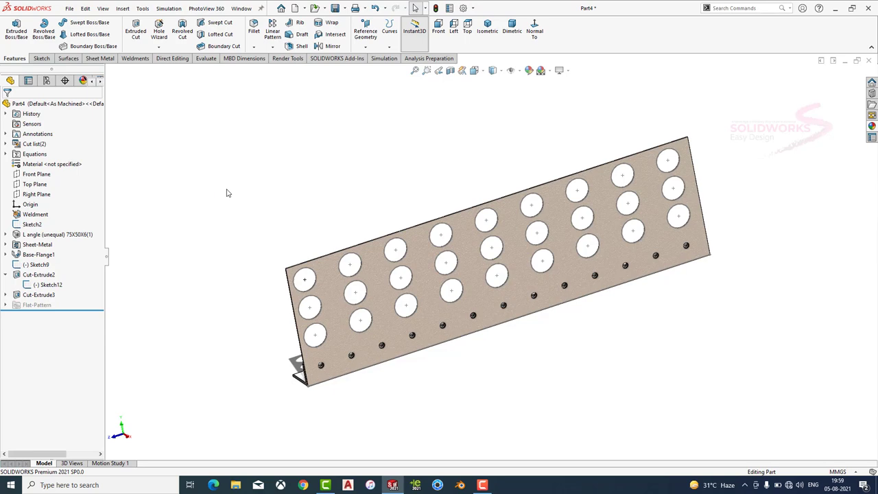
middle_drag(379, 308, 496, 314)
click(501, 320)
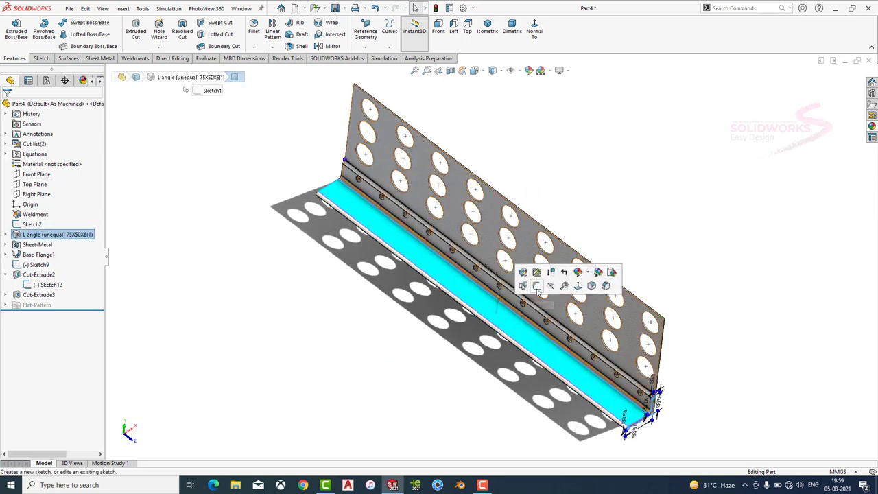
click(537, 288)
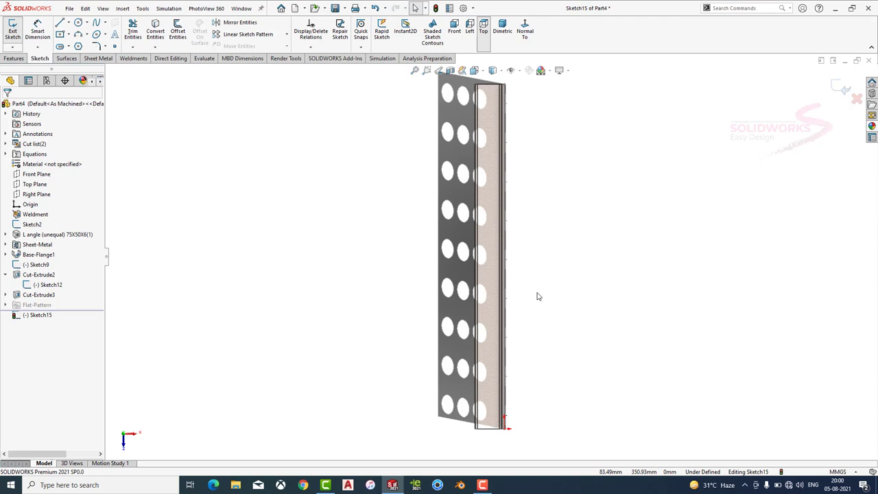
Switch to a dimetric view and discard the empty Sketch15.
click(502, 29)
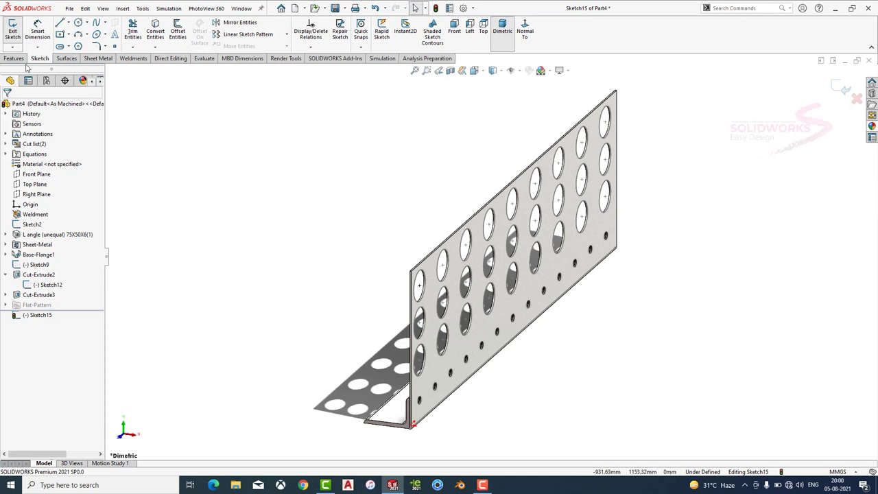
click(61, 24)
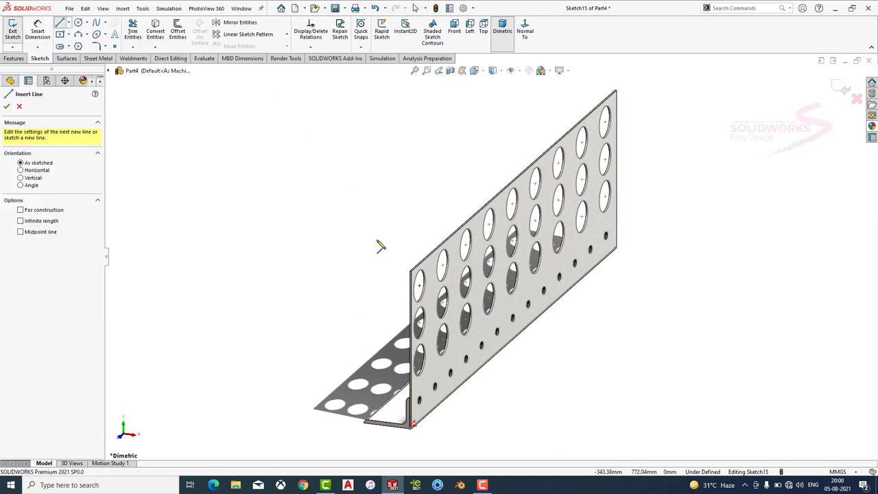
key(Escape)
scroll(403, 242, down, 4)
click(403, 244)
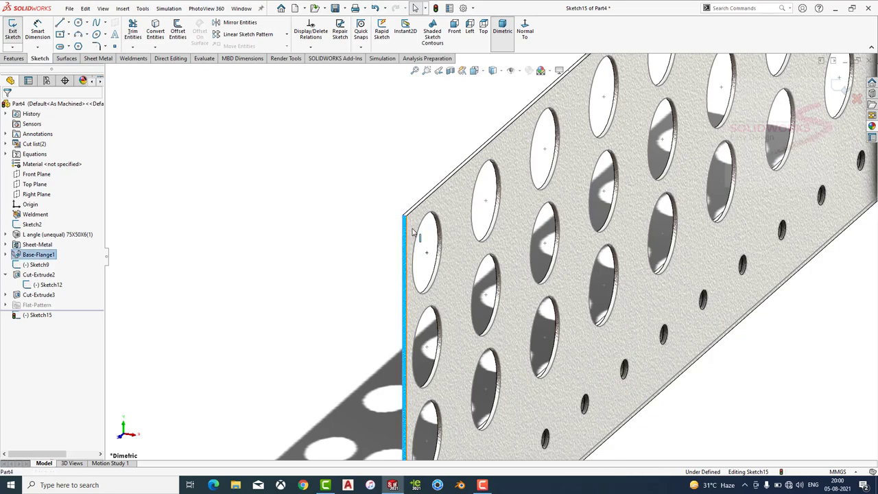
click(856, 98)
Sketch a line on the channel's left end face to build Base-Flange2, then select it in the tree.
scroll(439, 213, down, 3)
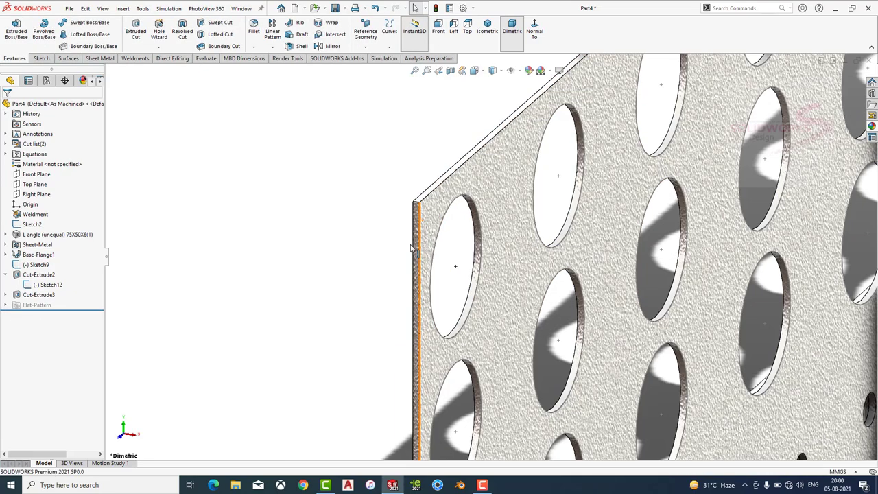
click(427, 205)
click(469, 182)
key(f)
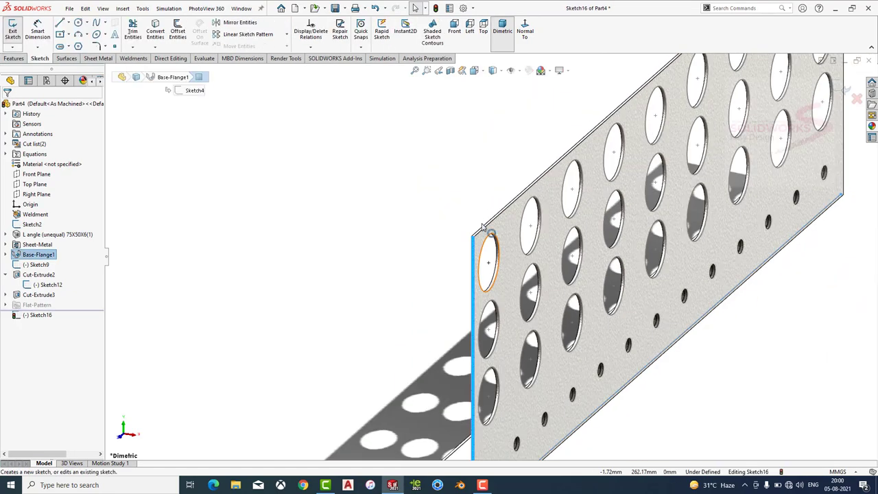
click(59, 23)
scroll(415, 221, down, 3)
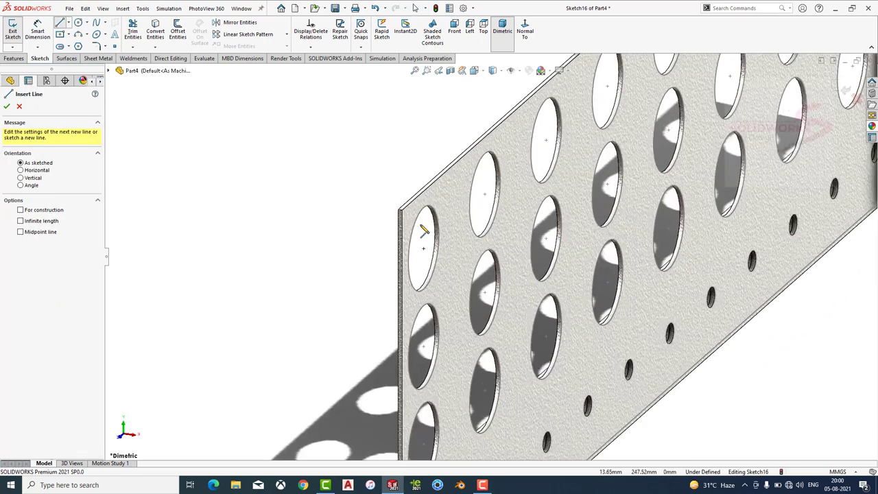
scroll(392, 321, up, 3)
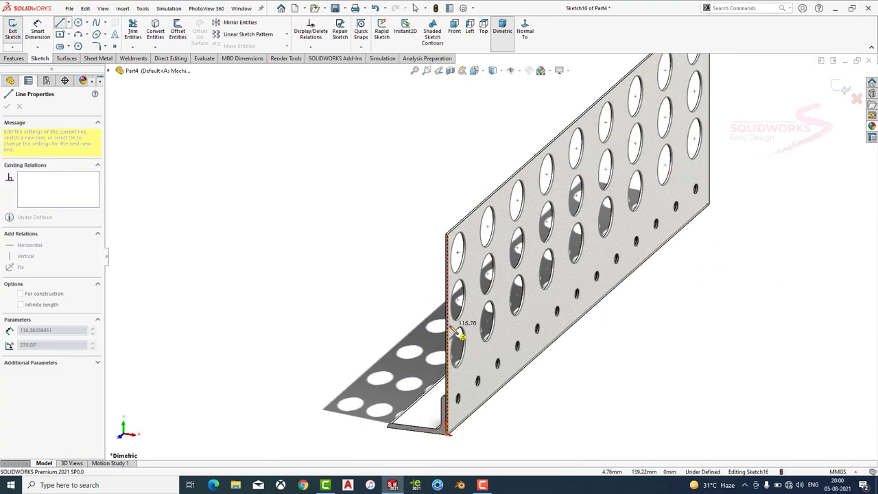
key(ctrl+z)
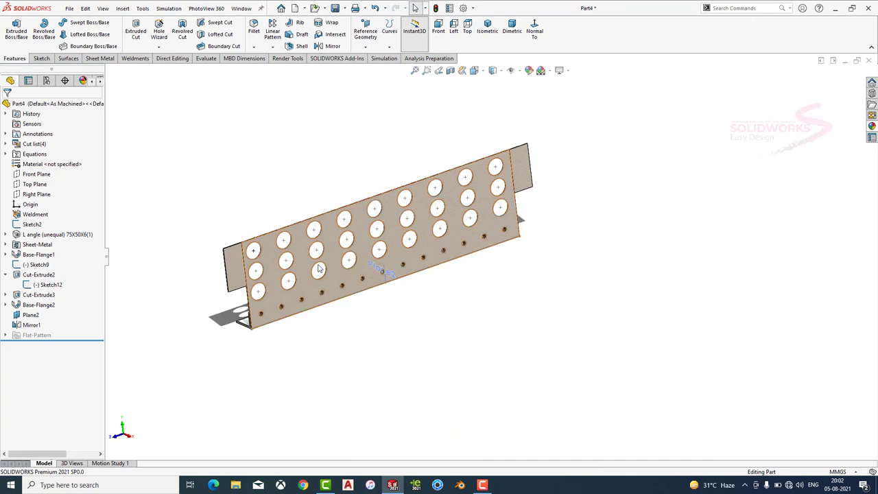
scroll(317, 269, down, 2)
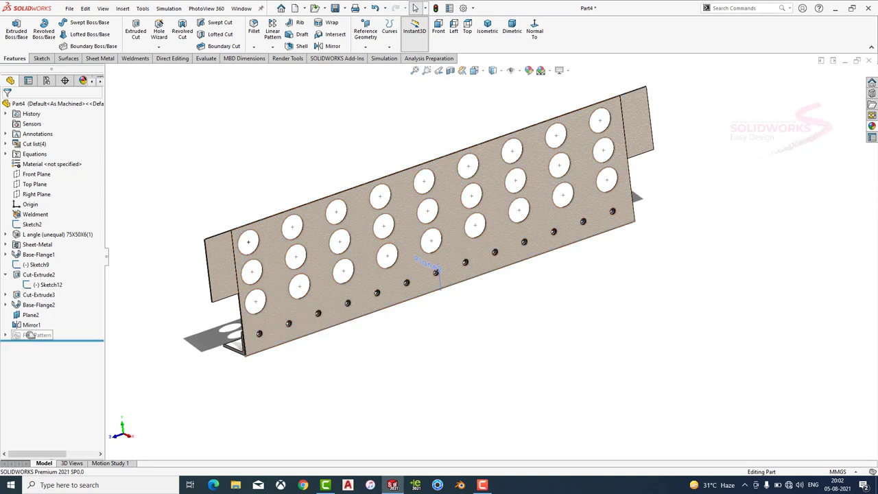
click(5, 304)
click(46, 315)
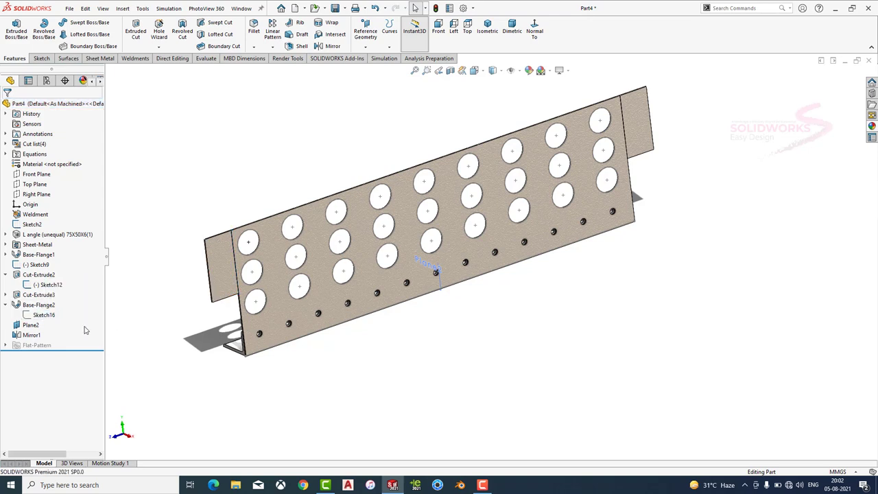
Edit Base-Flange2 and change its Direction 1 depth from 60 mm to 50 mm.
click(41, 305)
click(46, 275)
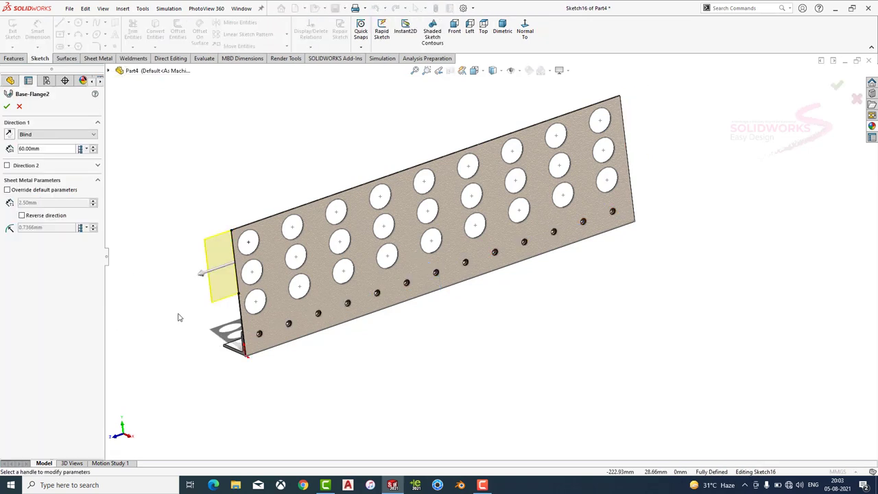
text(51)
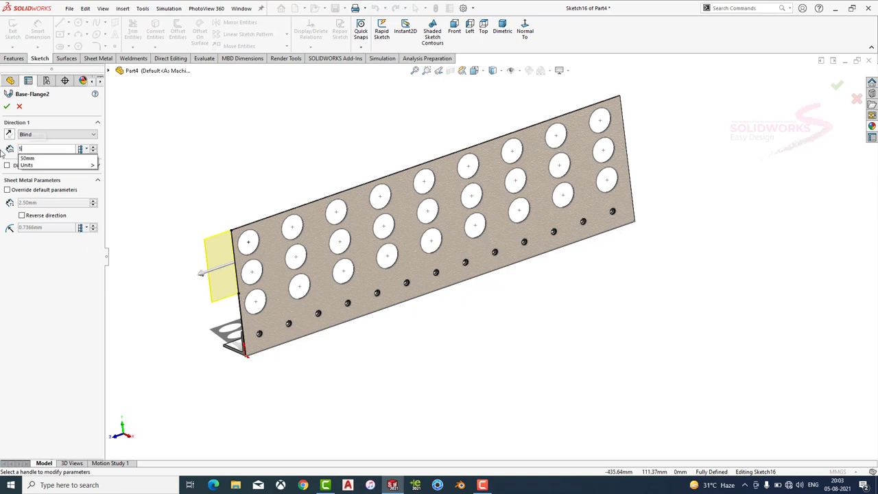
key(BackSpace)
key(BackSpace)
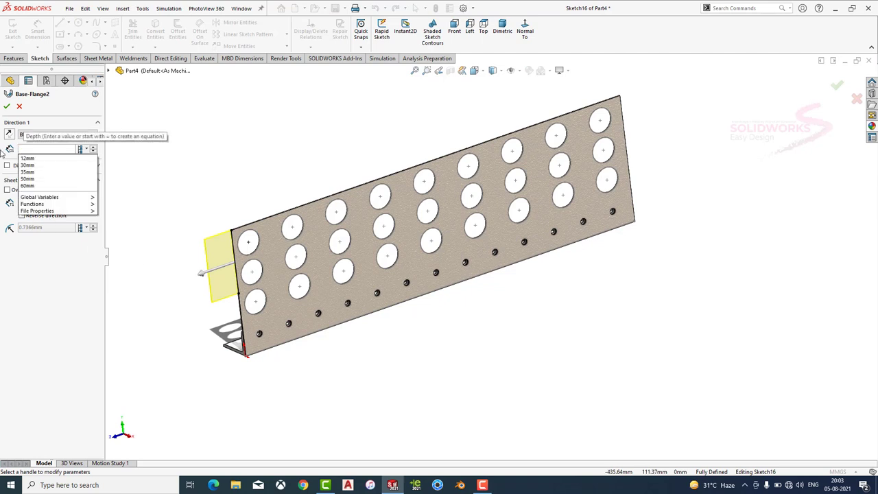
text(50)
key(Return)
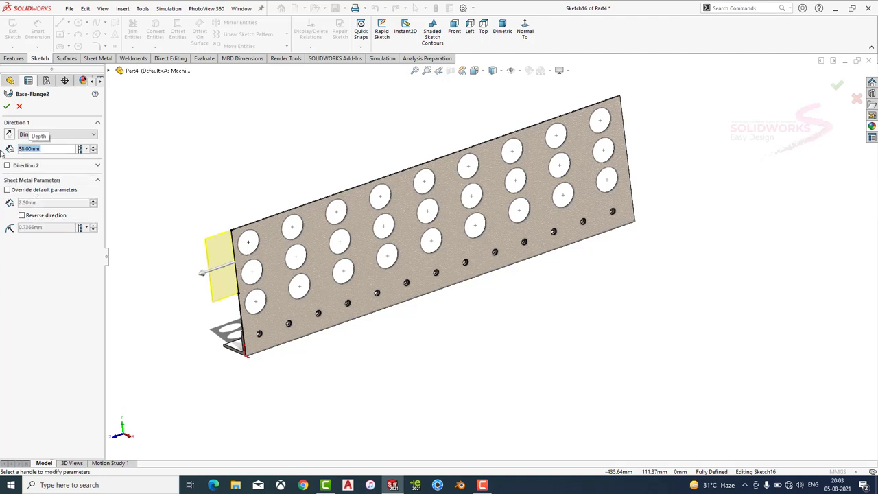
key(Return)
click(191, 320)
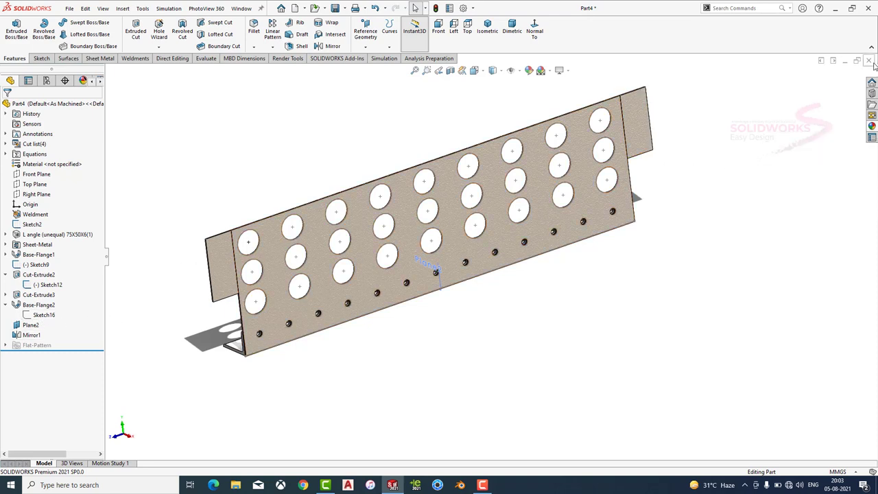
Apply a copper appearance, then replace it with a dark sandblasted iron finish.
click(872, 126)
scroll(789, 130, down, 2)
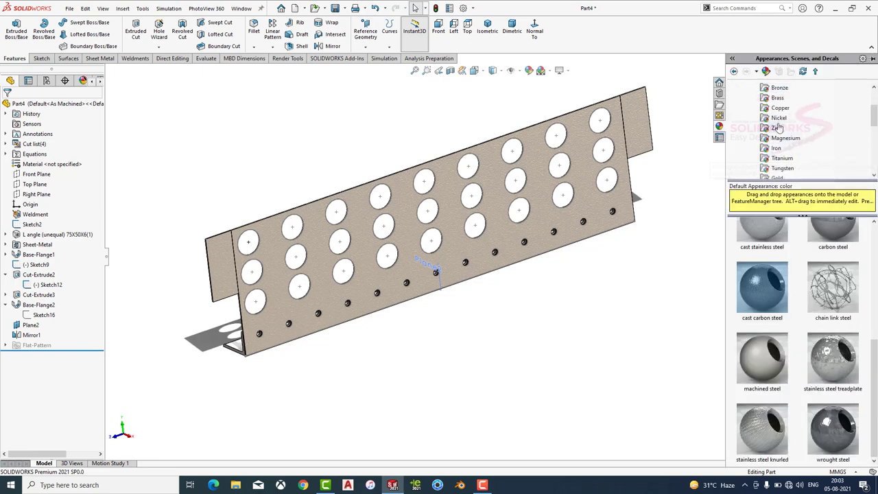
double_click(826, 241)
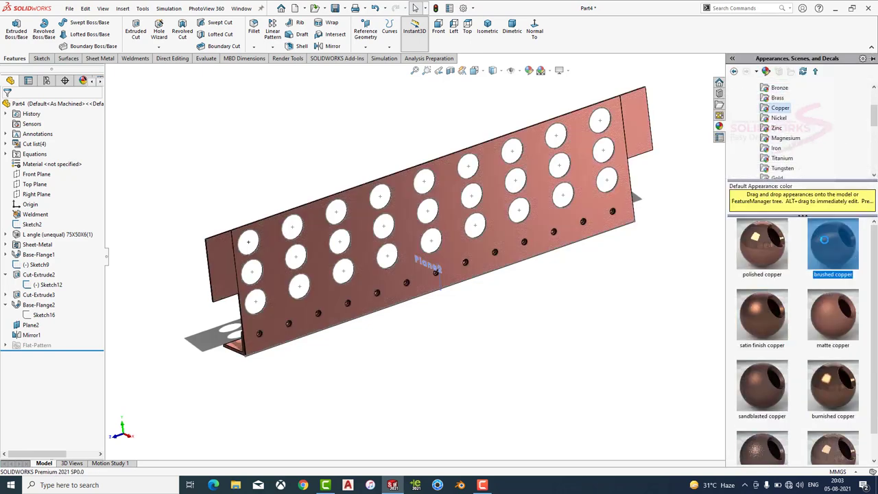
mouse_move(584, 323)
middle_down()
mouse_move(620, 260)
mouse_move(839, 162)
middle_up()
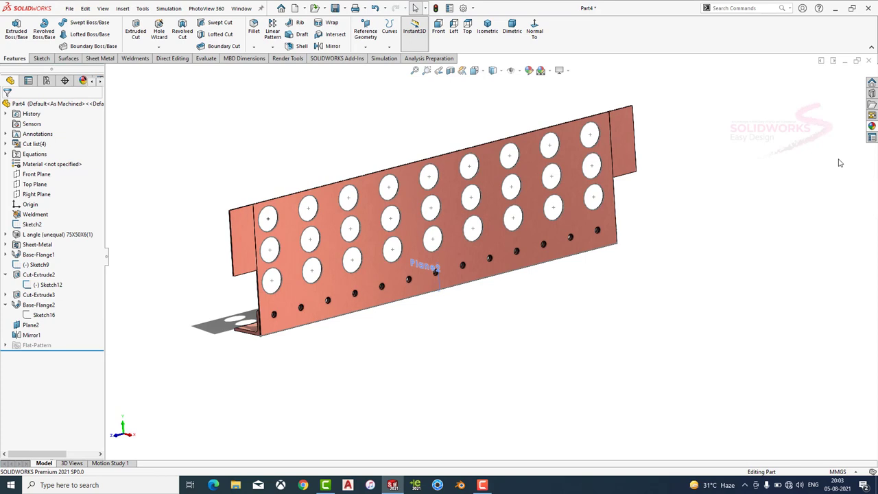
click(872, 128)
click(775, 148)
click(828, 245)
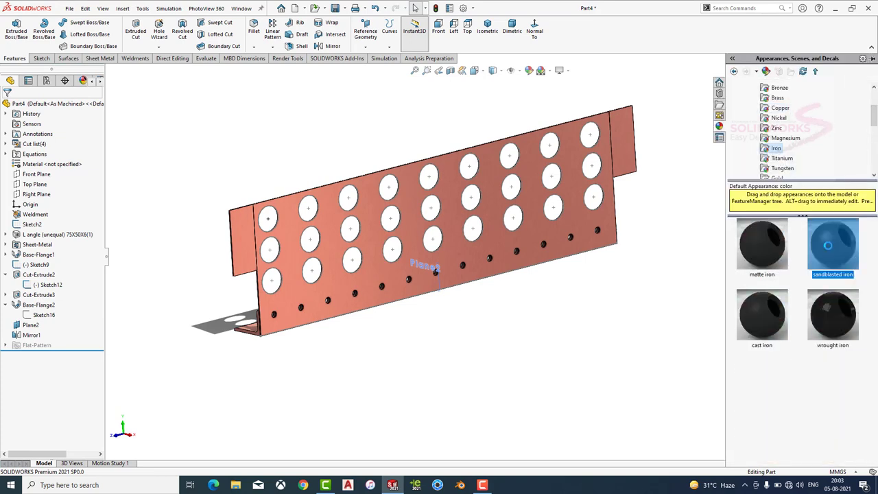
double_click(828, 245)
click(872, 128)
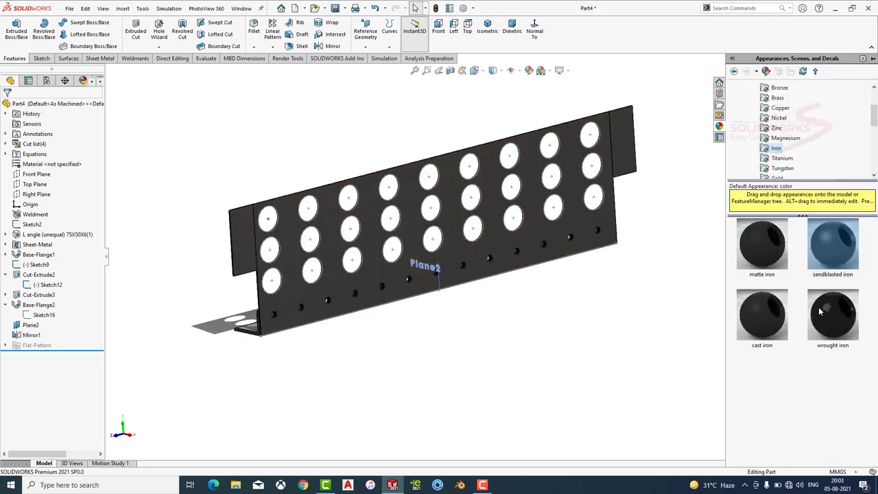
double_click(794, 362)
middle_drag(480, 309, 206, 275)
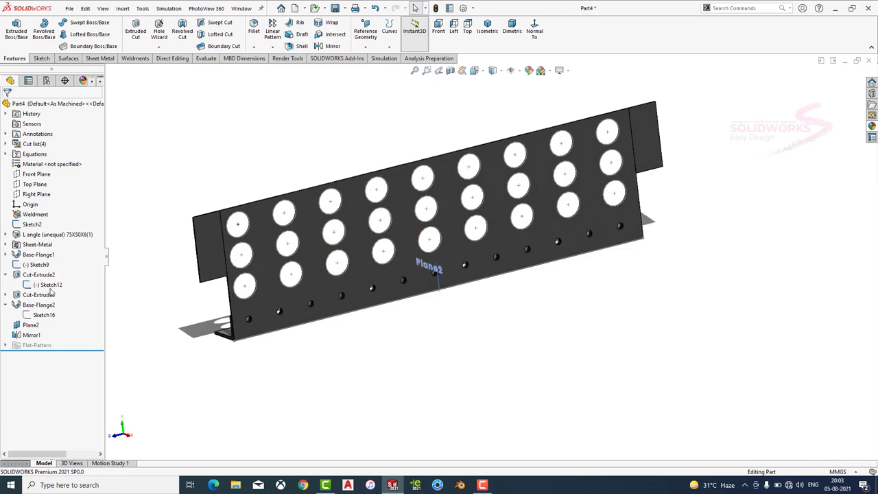
Hide Plane2 and save the part as Part4.
click(30, 324)
click(62, 310)
key(ctrl+s)
click(368, 294)
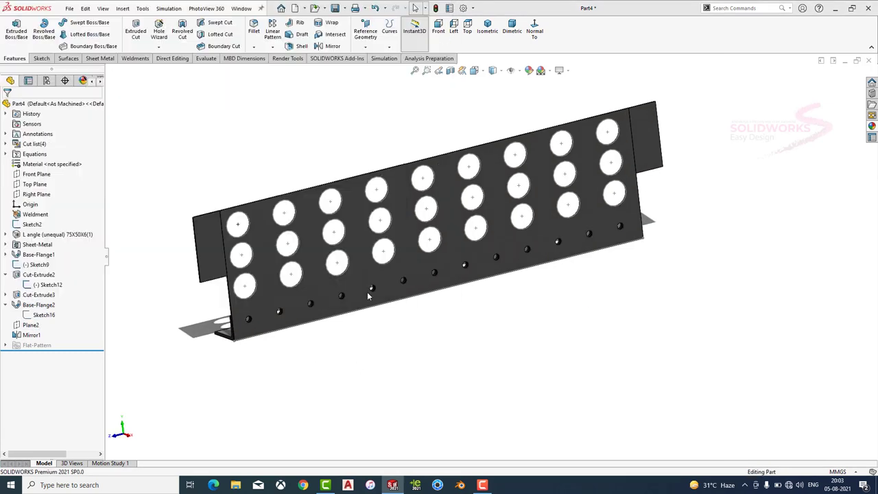
middle_drag(366, 291, 180, 114)
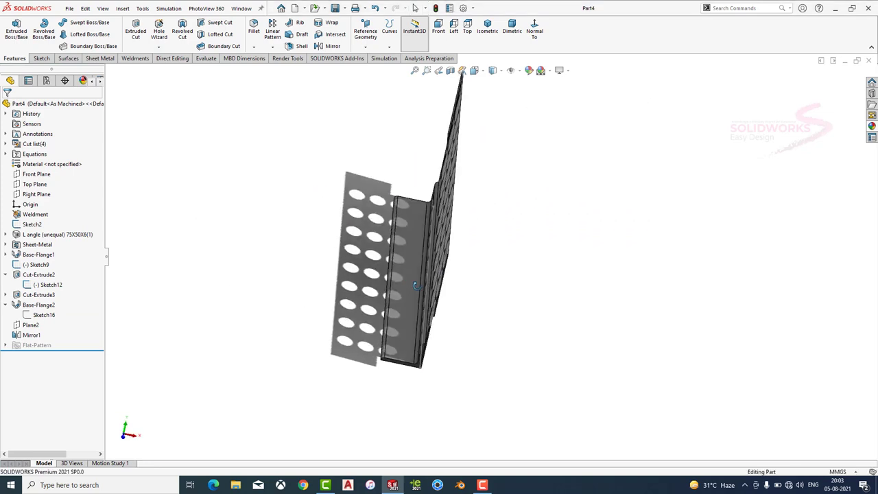
Start a base flange sketch on the channel face, then exit it without drawing.
click(99, 59)
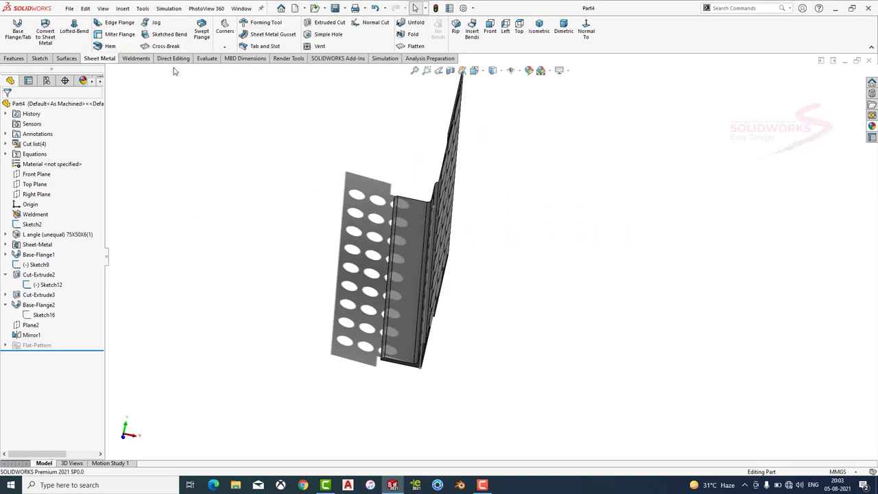
click(17, 30)
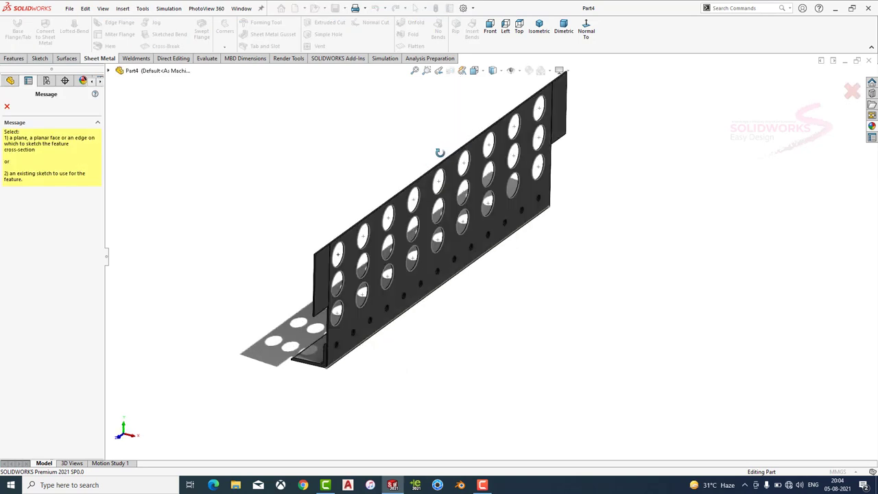
scroll(407, 179, down, 1)
scroll(415, 231, down, 1)
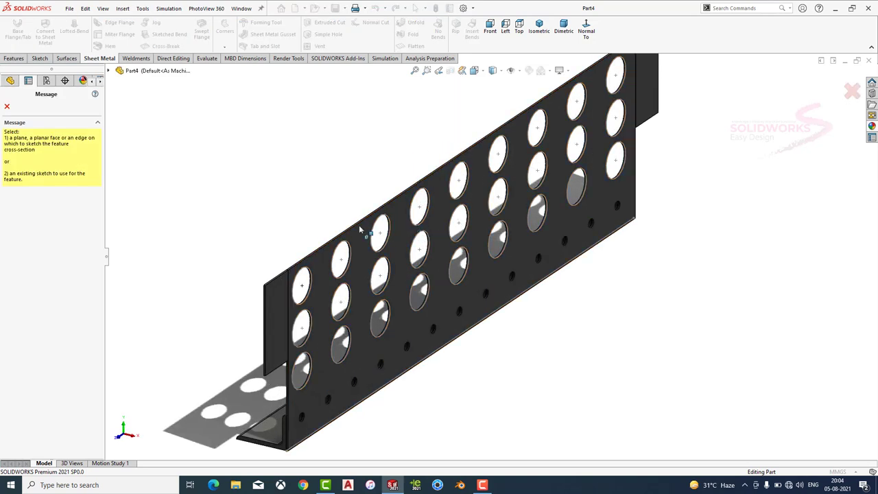
click(298, 264)
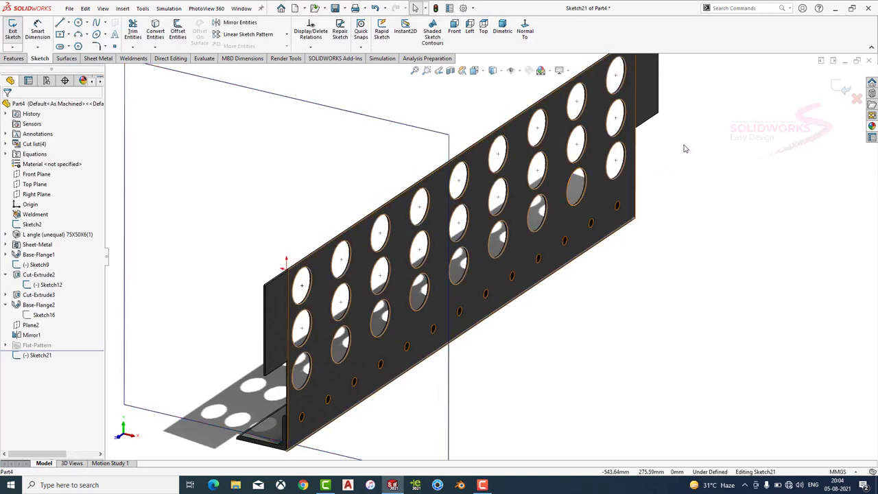
click(843, 94)
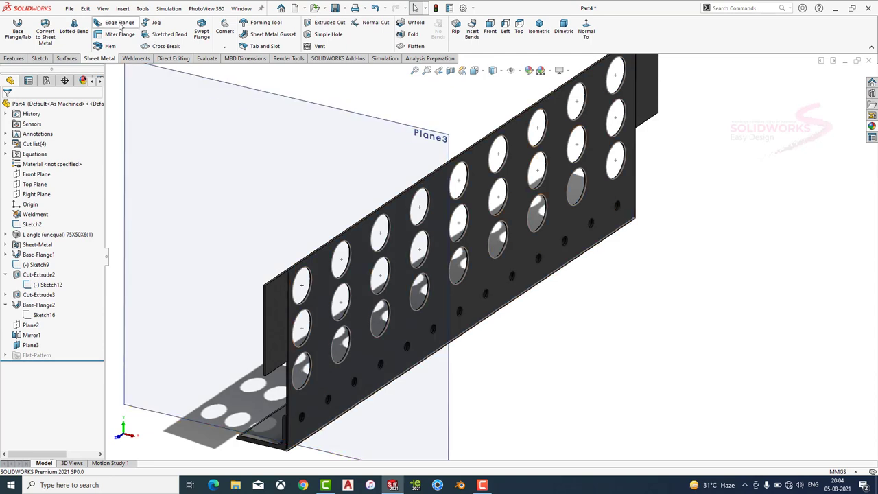
Create an edge flange along the panel's top edge with a 60 mm length.
click(305, 260)
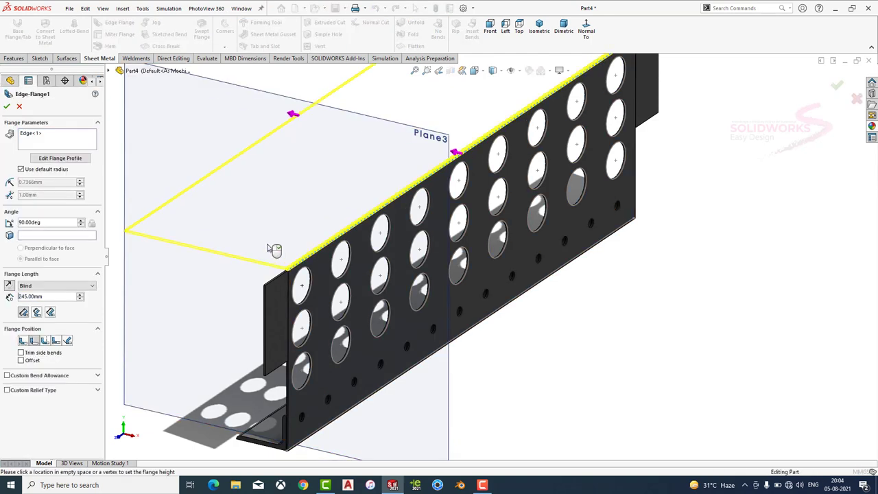
drag(49, 296, 8, 296)
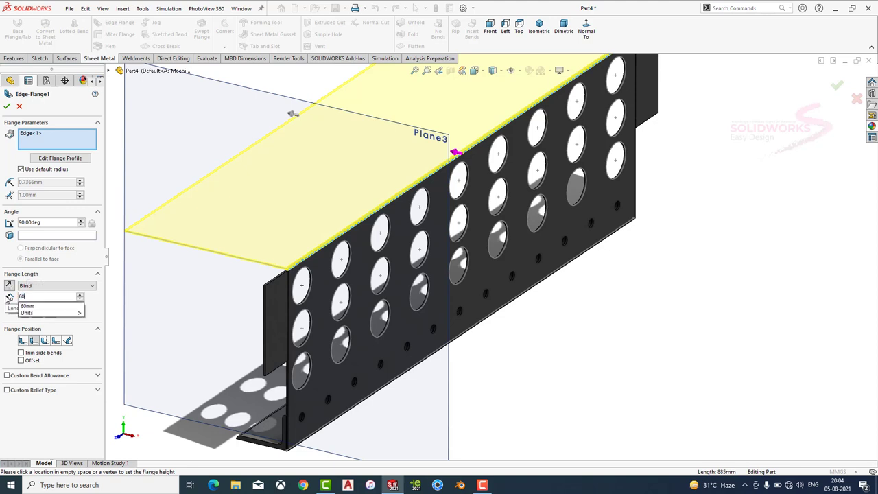
text(60)
key(Return)
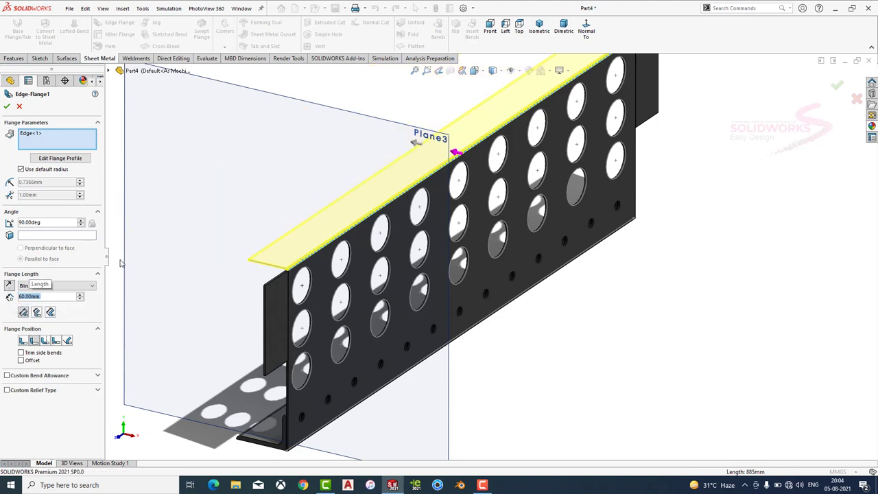
click(6, 107)
Hide Plane3, orbit to inspect the full panel, then close Part4 answering the save prompt.
scroll(453, 274, up, 3)
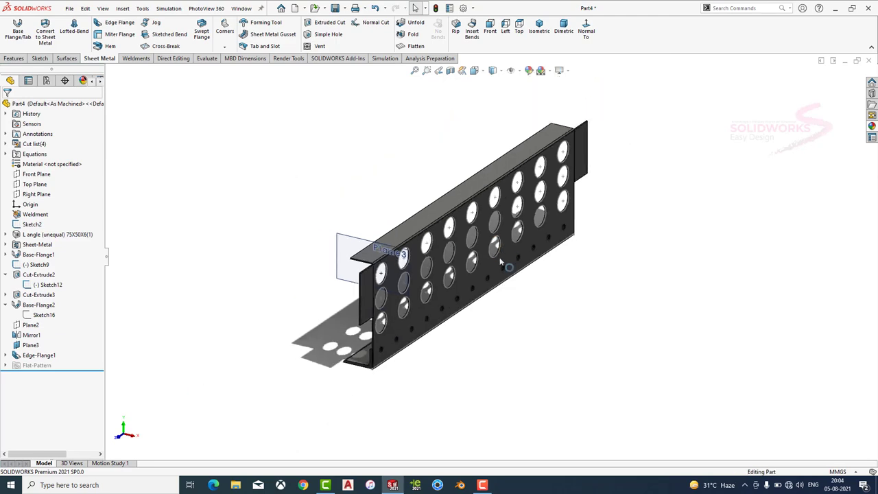
scroll(453, 274, up, 2)
click(336, 230)
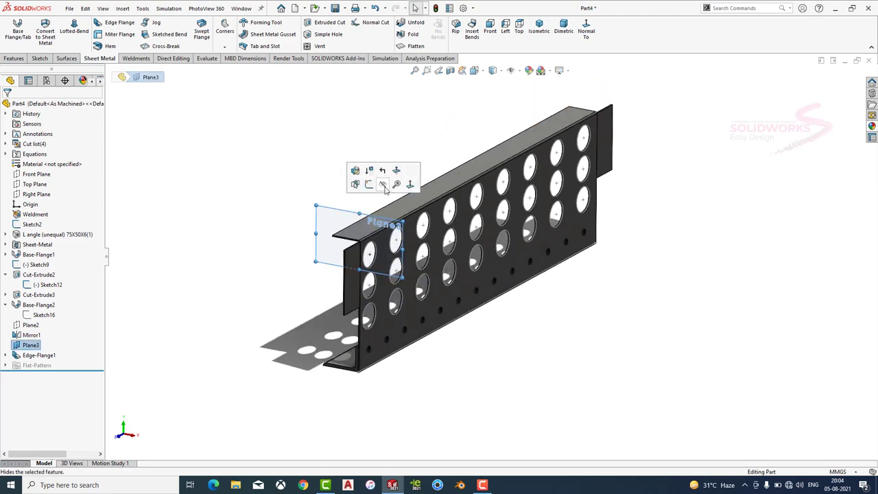
click(399, 171)
mouse_move(579, 311)
middle_down()
mouse_move(519, 304)
mouse_move(475, 337)
mouse_move(621, 306)
mouse_move(613, 306)
middle_up()
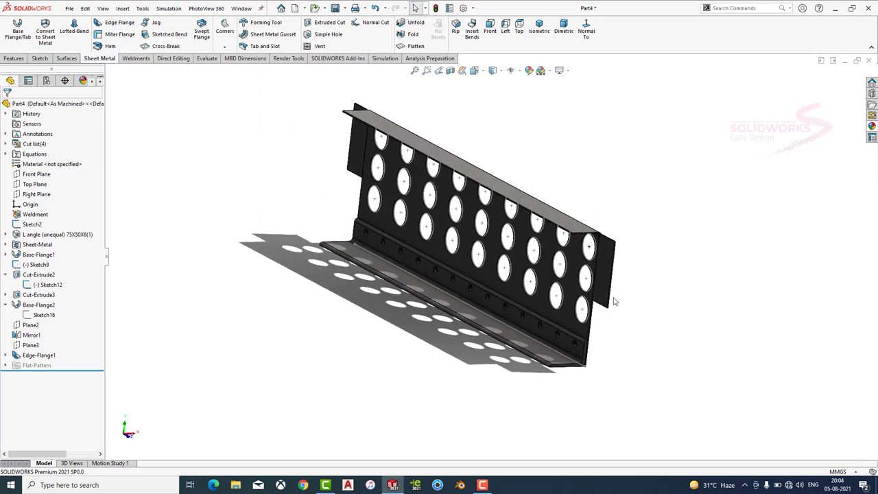
middle_drag(623, 256, 589, 275)
click(869, 61)
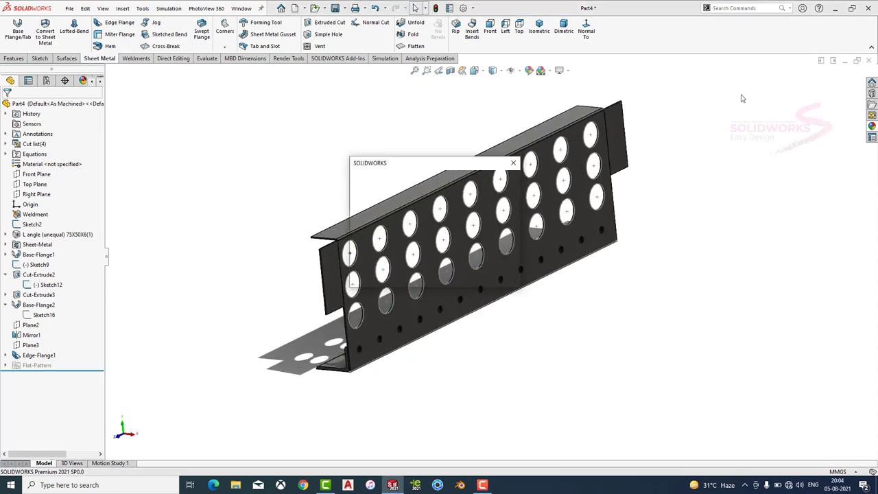
click(411, 249)
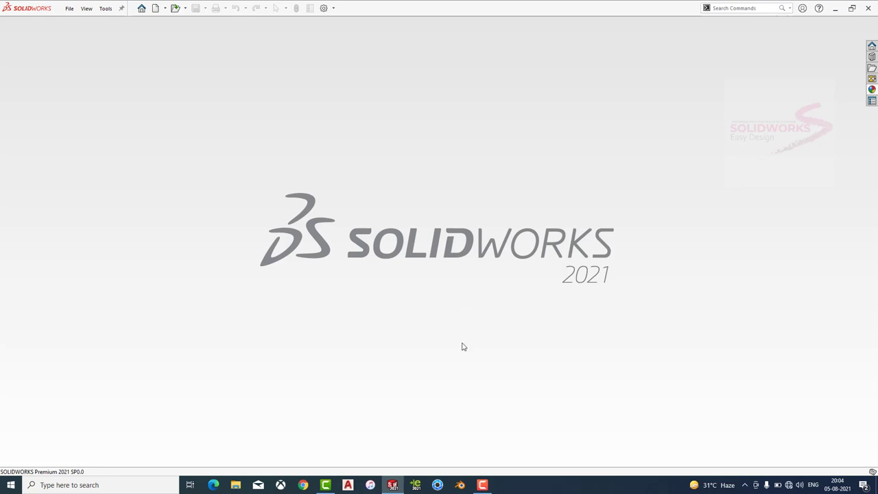
Create a new blank part and start a sketch on the Right Plane.
click(69, 8)
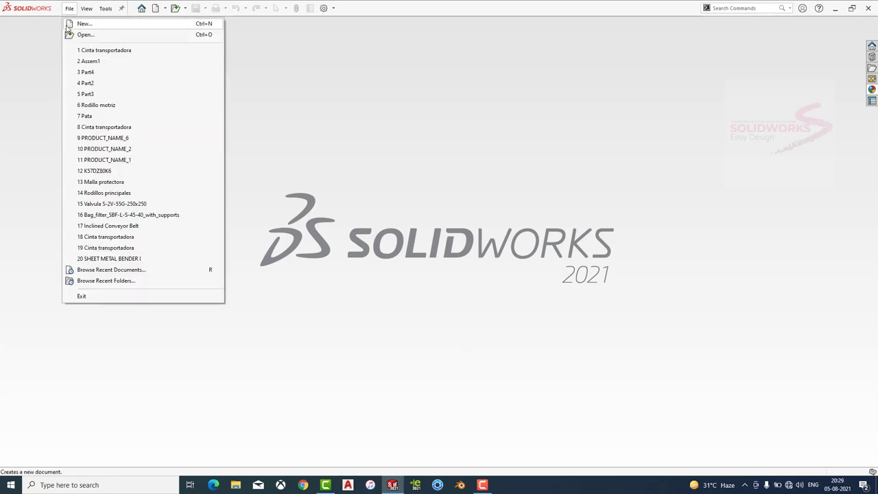
click(83, 23)
click(206, 221)
click(355, 354)
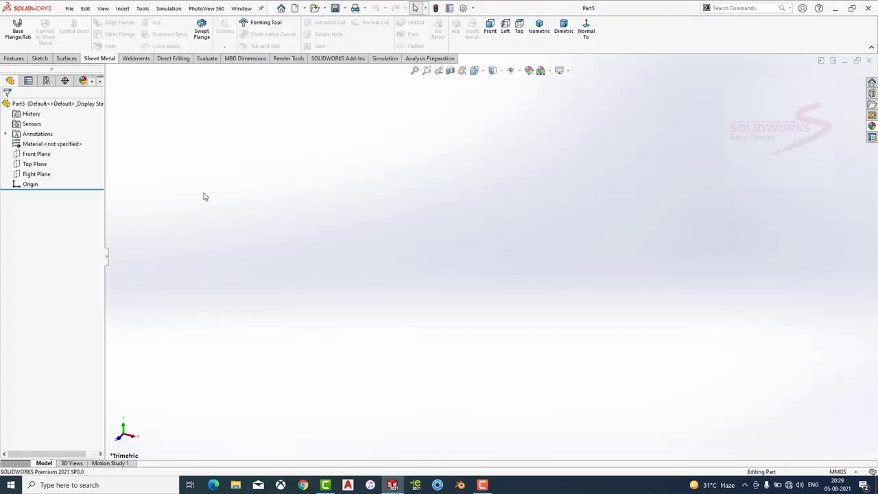
click(38, 173)
click(82, 160)
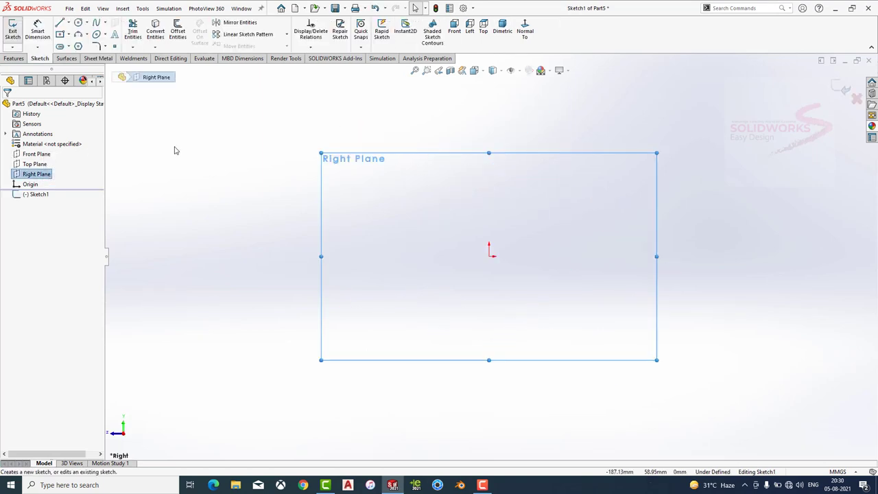
Draw a horizontal line across the origin and centre it with a Midpoint relation.
click(60, 23)
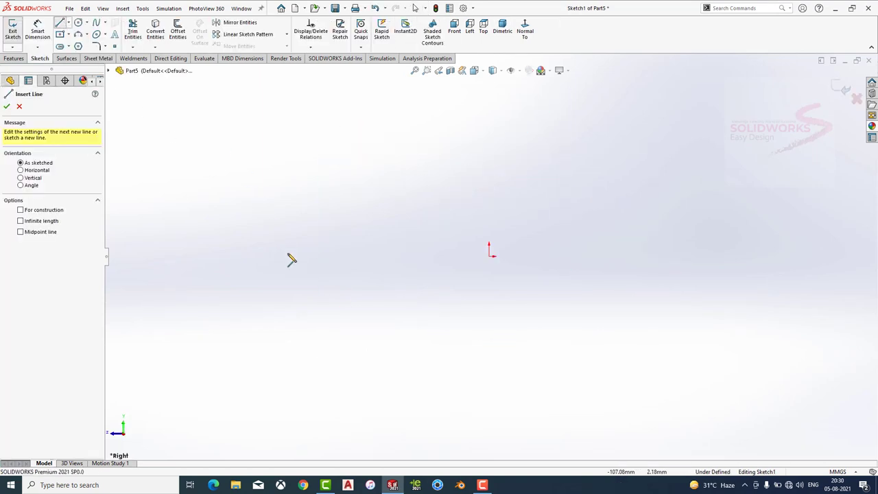
drag(288, 257, 488, 257)
drag(561, 267, 724, 267)
key(Escape)
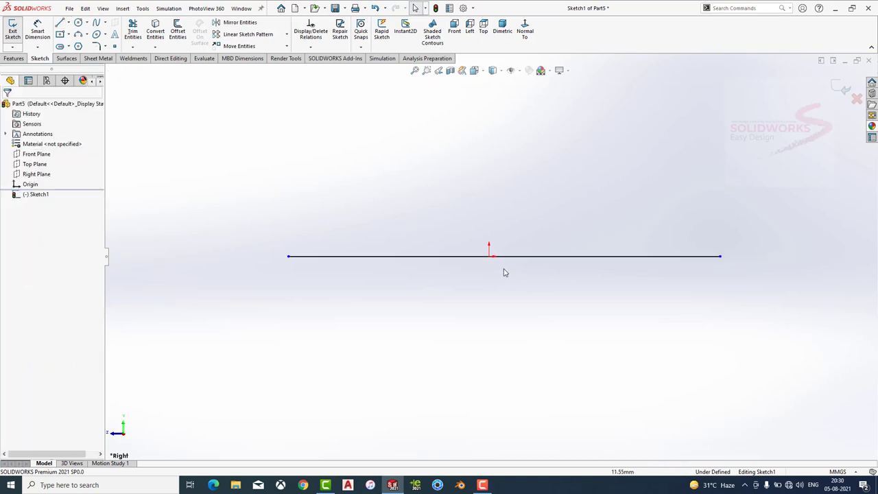
click(503, 256)
ctrl+click(488, 256)
click(516, 216)
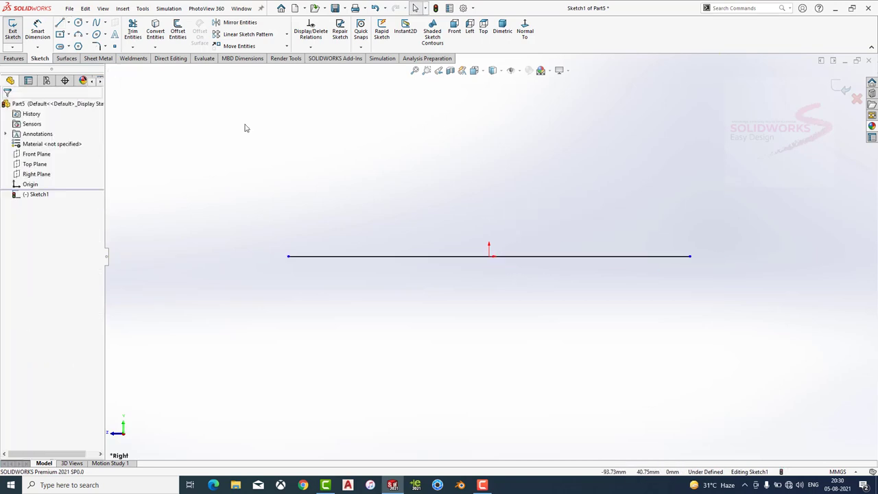
Dimension the line to 5250 mm, exit the sketch, and switch to Isometric view.
click(39, 26)
click(457, 257)
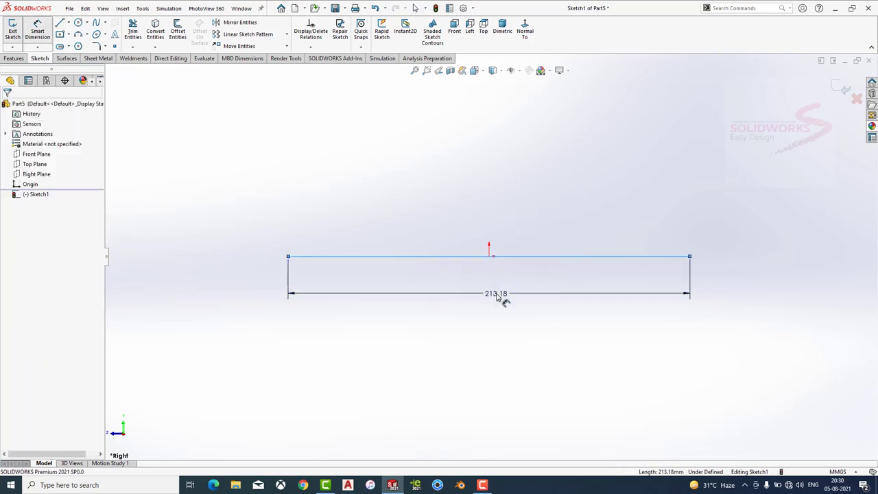
click(497, 294)
text(5)
text(0)
key(Return)
key(Escape)
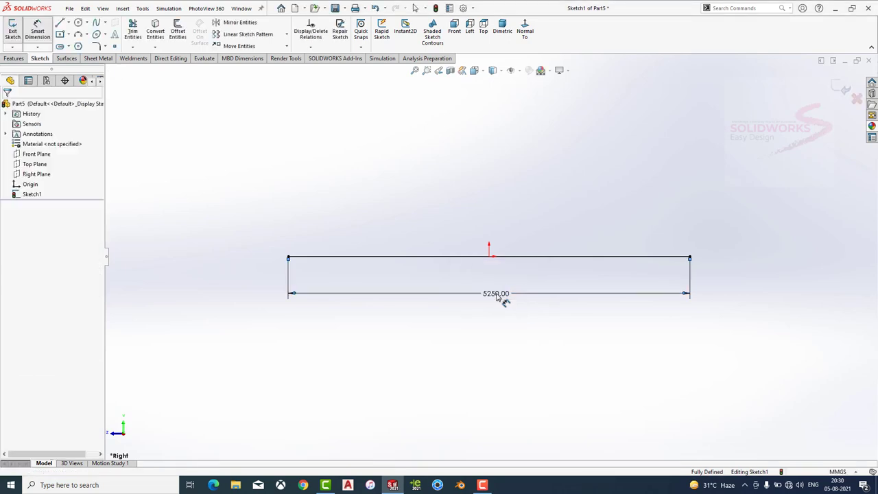
click(838, 87)
click(539, 31)
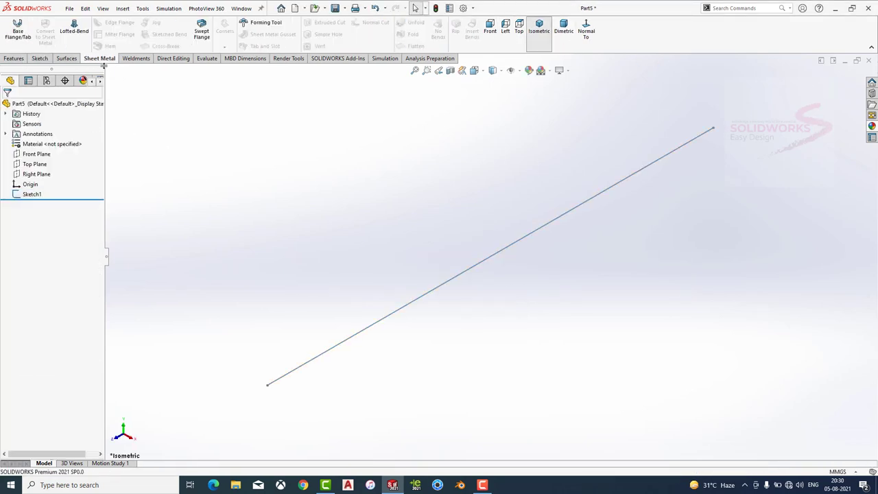
Make the part a weldment with a JIS Channel C 150 x 75 x 6.5 member along the line.
click(135, 58)
click(37, 31)
click(66, 31)
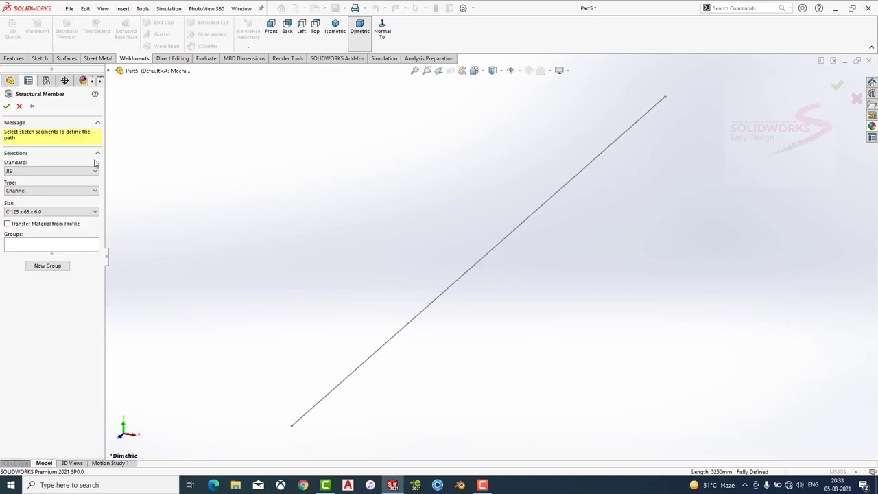
click(58, 213)
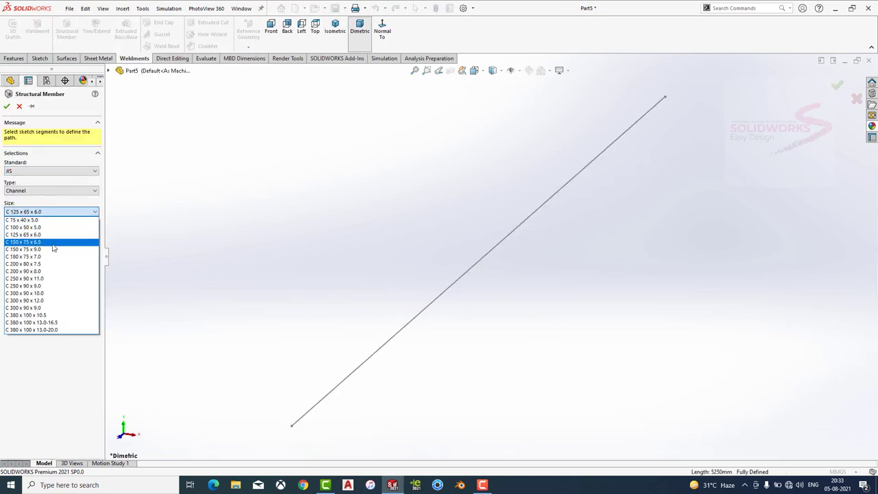
click(53, 243)
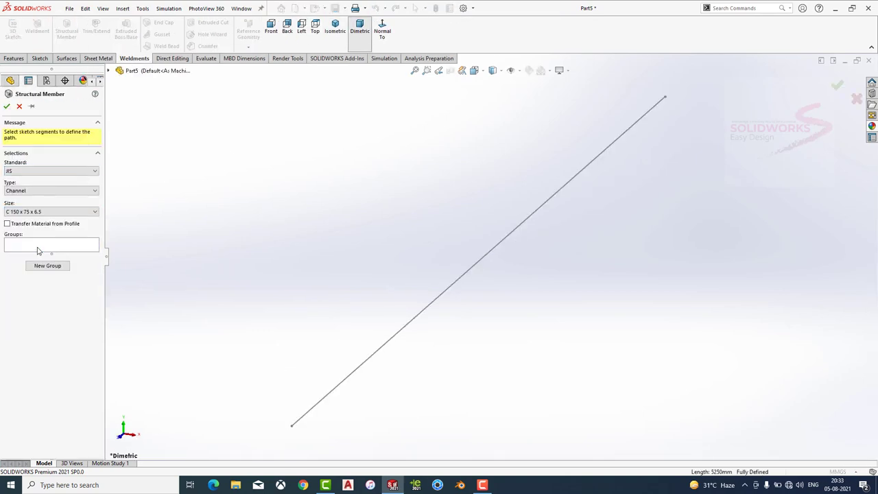
click(347, 384)
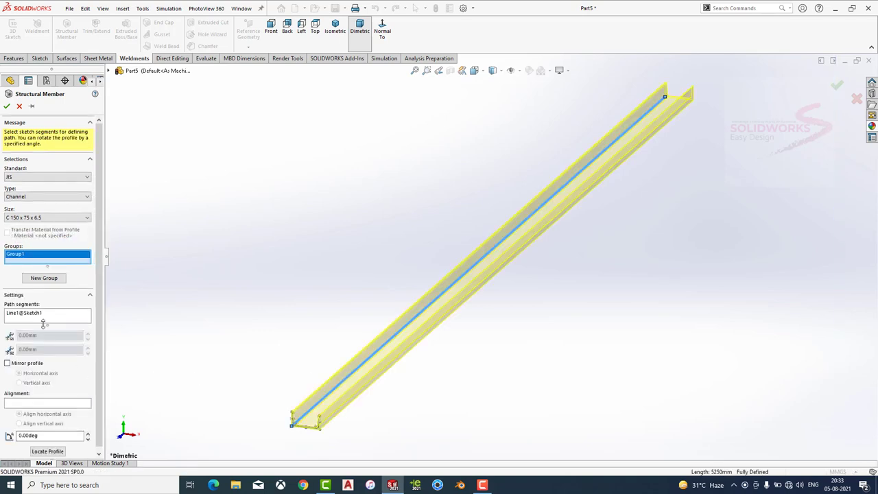
click(7, 107)
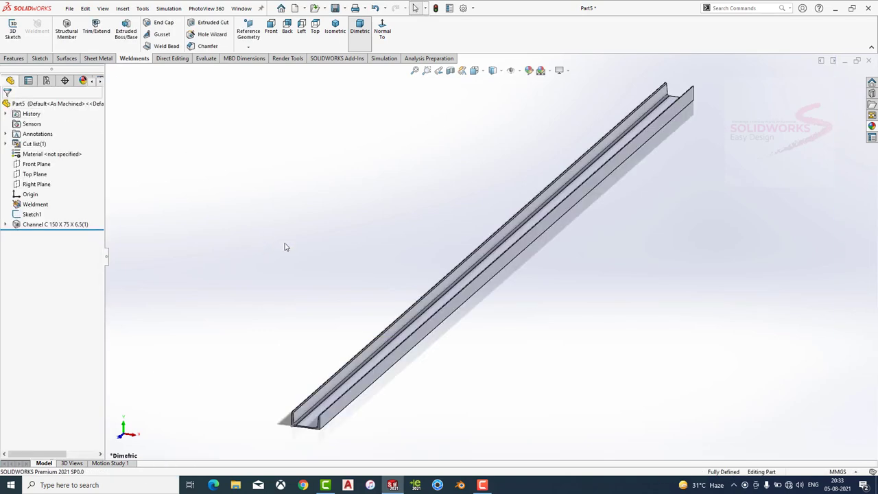
Drag a tan appearance onto the channel and close the part window.
click(872, 126)
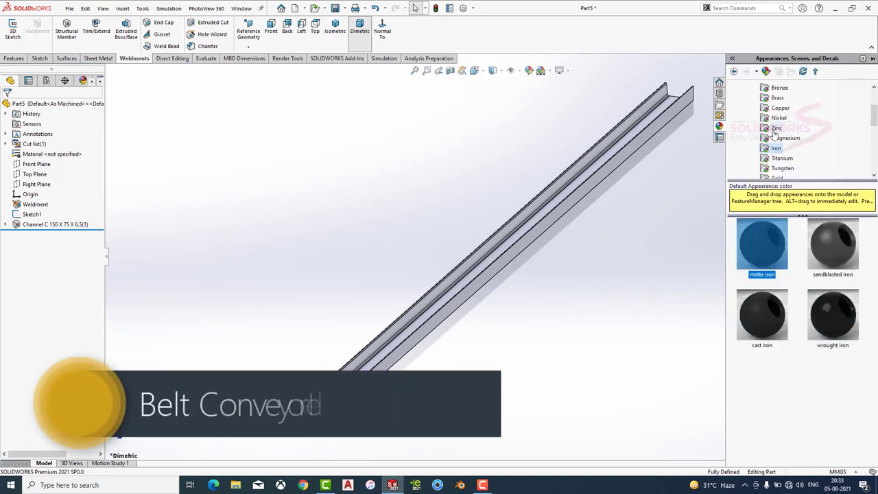
drag(762, 244, 617, 261)
scroll(548, 137, down, 5)
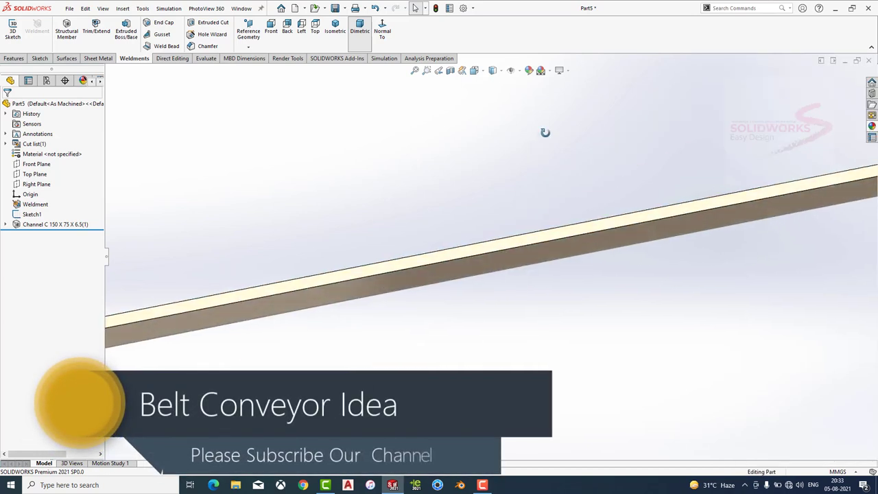
click(868, 61)
Save all documents, storing the channel as Part5 on the Desktop.
click(454, 220)
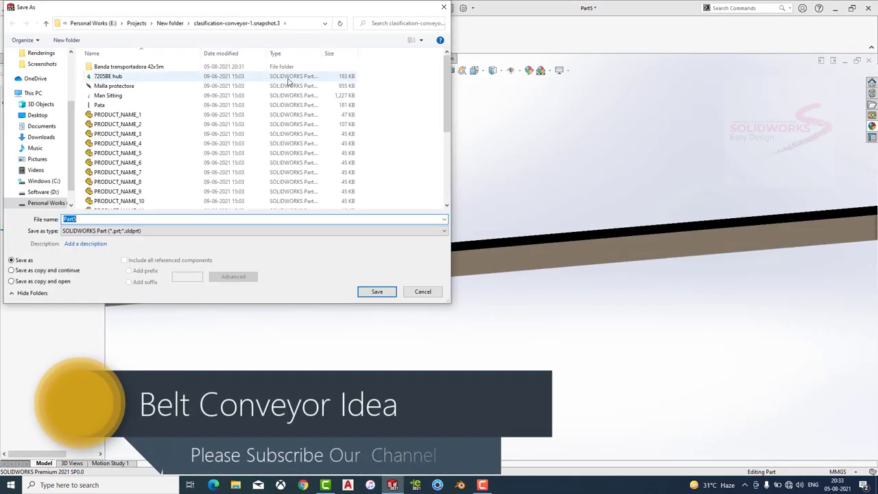
click(36, 71)
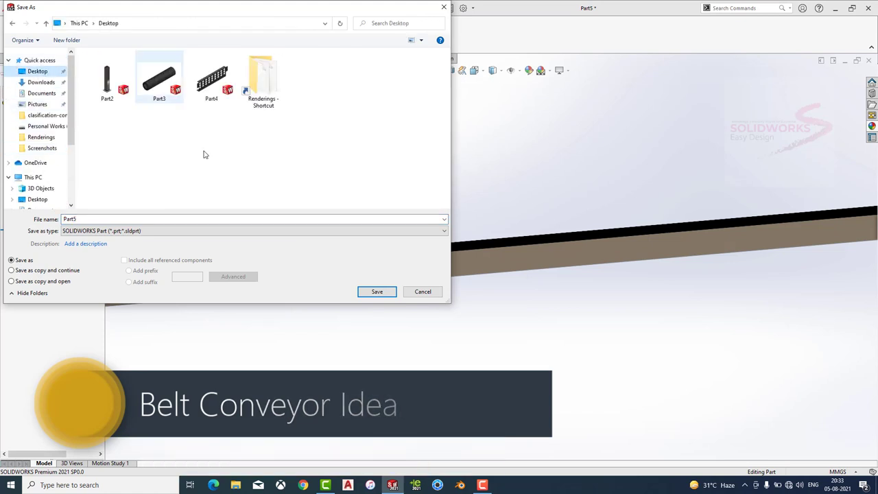
click(376, 292)
Create a new blank part, apply the plain white scene, then close it.
click(70, 8)
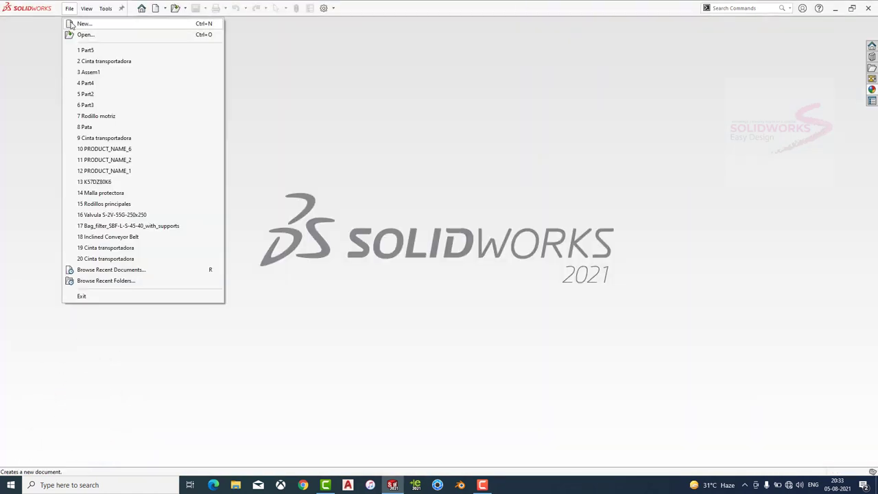
click(78, 21)
click(362, 354)
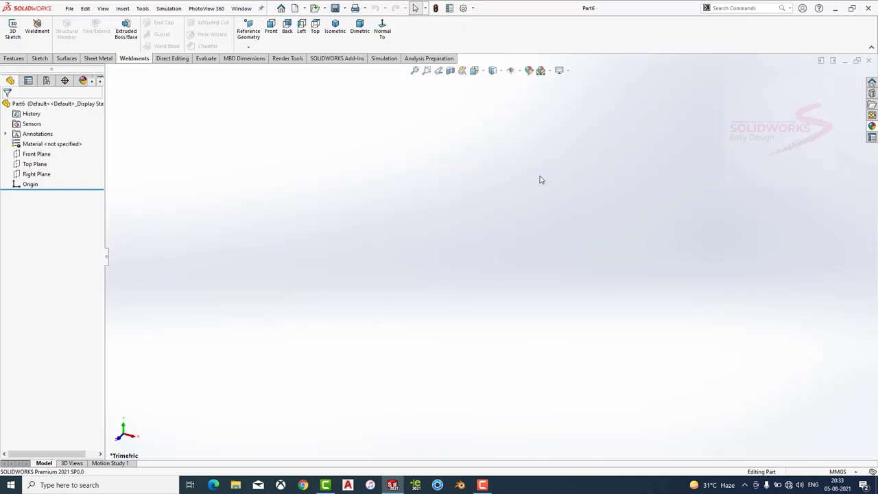
click(548, 74)
click(569, 92)
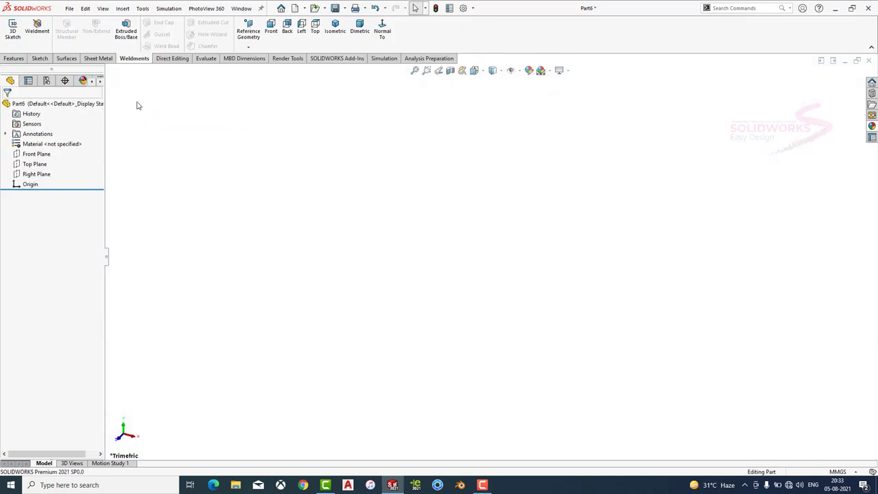
click(869, 60)
click(400, 248)
Start a new assembly and insert Part2 and Part5, accepting each configuration.
click(69, 9)
click(79, 23)
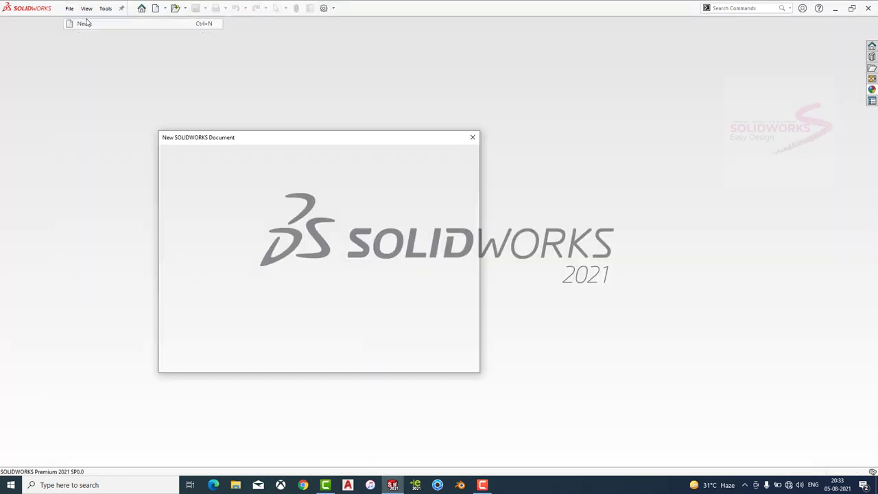
click(319, 222)
click(361, 354)
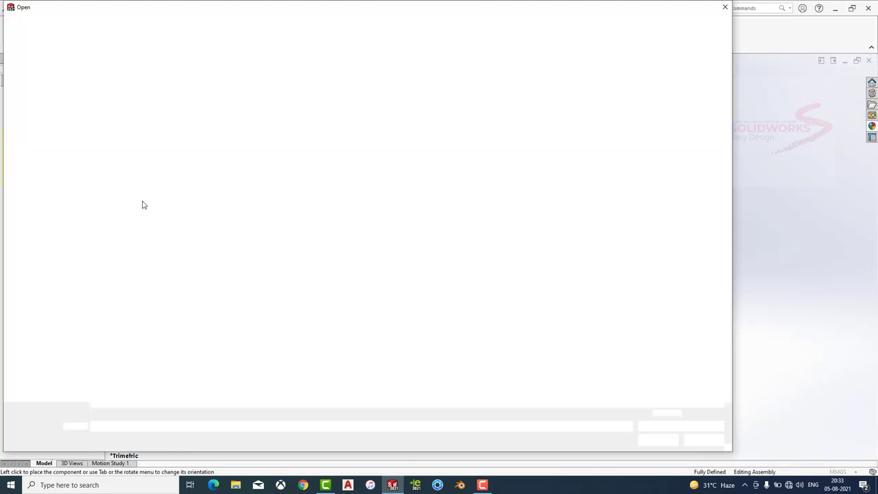
click(284, 101)
ctrl+click(171, 96)
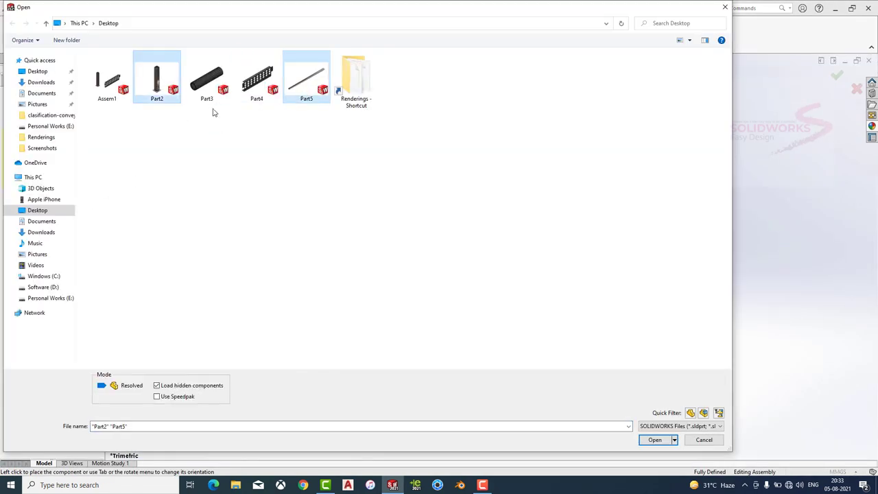
click(648, 443)
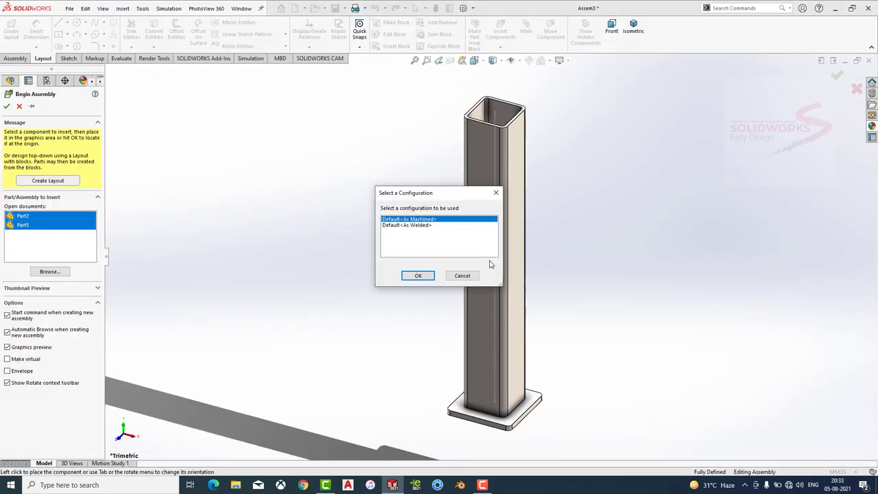
click(428, 275)
click(544, 219)
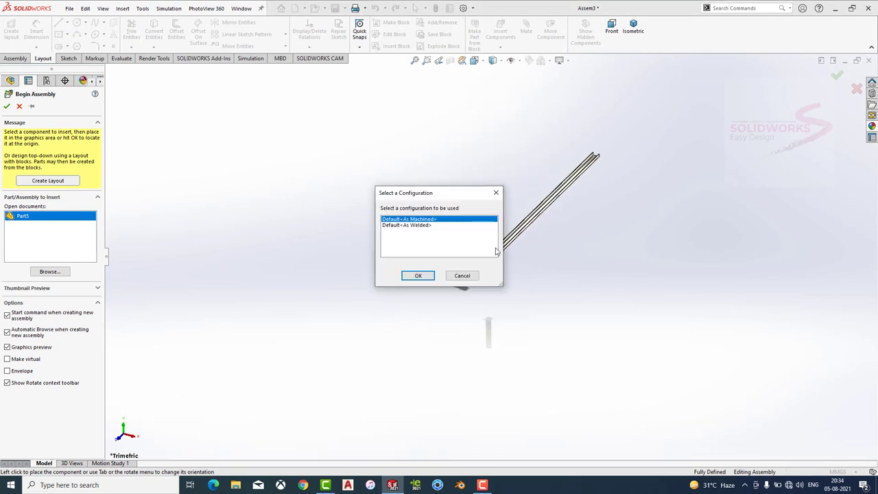
click(420, 278)
Drag the beam above the column, fit the view, and apply a plain white scene.
scroll(553, 246, down, 3)
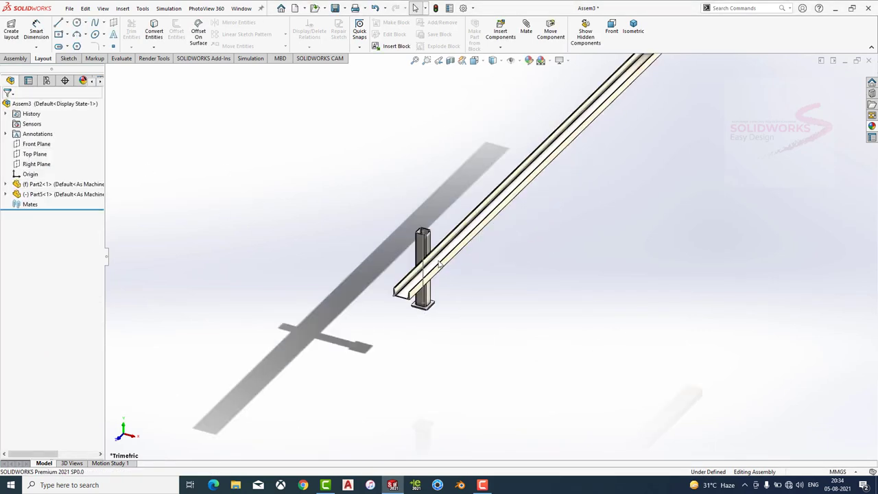
scroll(554, 246, down, 3)
middle_drag(443, 262, 268, 210)
mouse_move(268, 210)
mouse_down()
mouse_move(516, 47)
mouse_move(412, 297)
mouse_up()
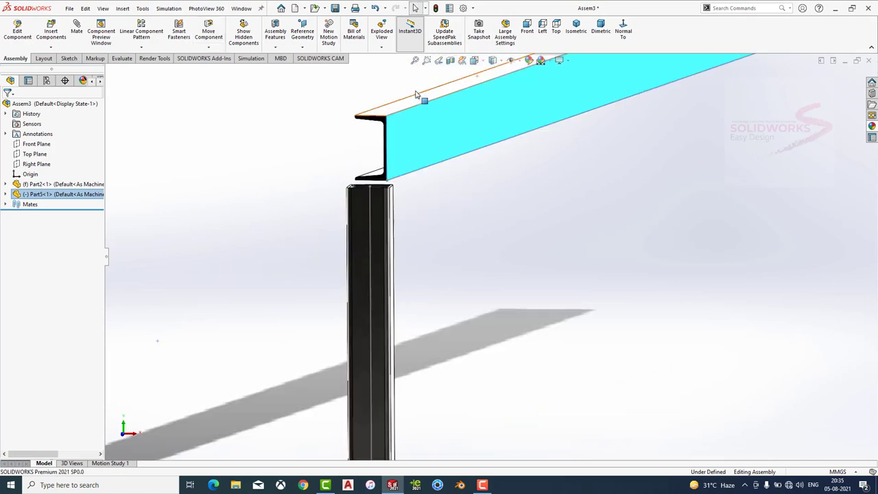
scroll(413, 296, down, 5)
scroll(485, 280, down, 5)
key(f)
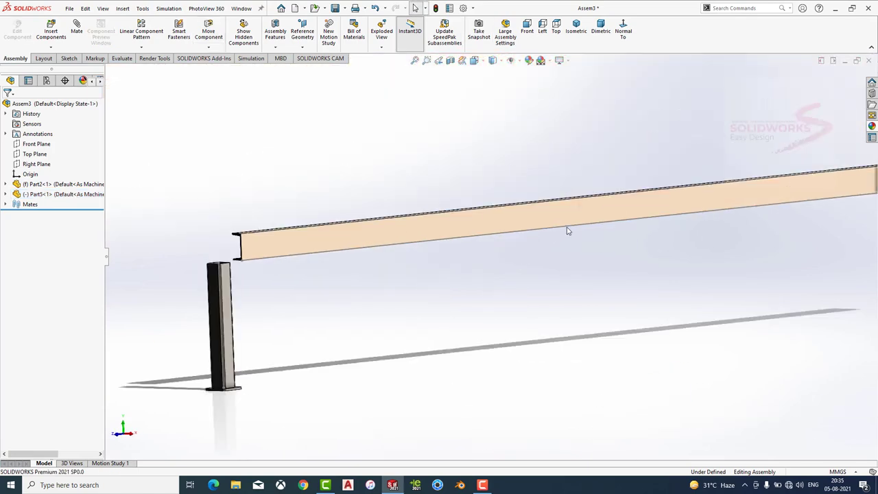
scroll(432, 227, down, 3)
scroll(432, 227, down, 2)
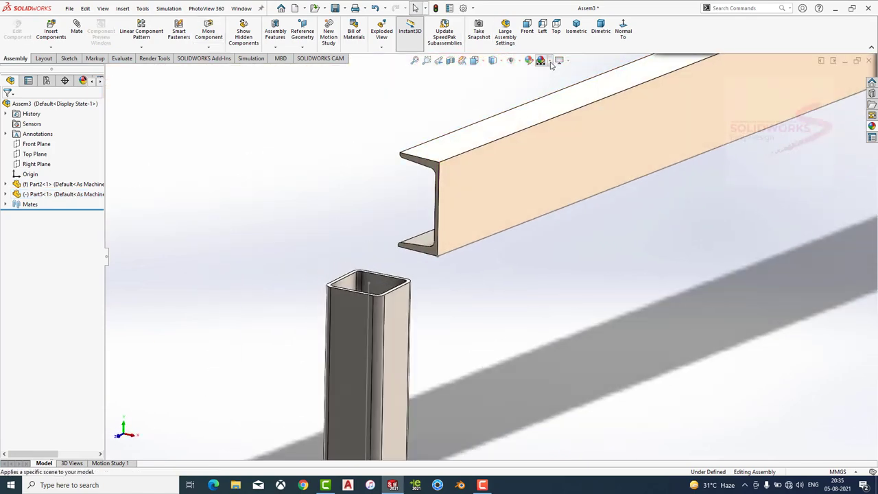
click(547, 61)
click(562, 84)
Add Coincident mates pairing channel faces with the column's front face and top.
click(435, 253)
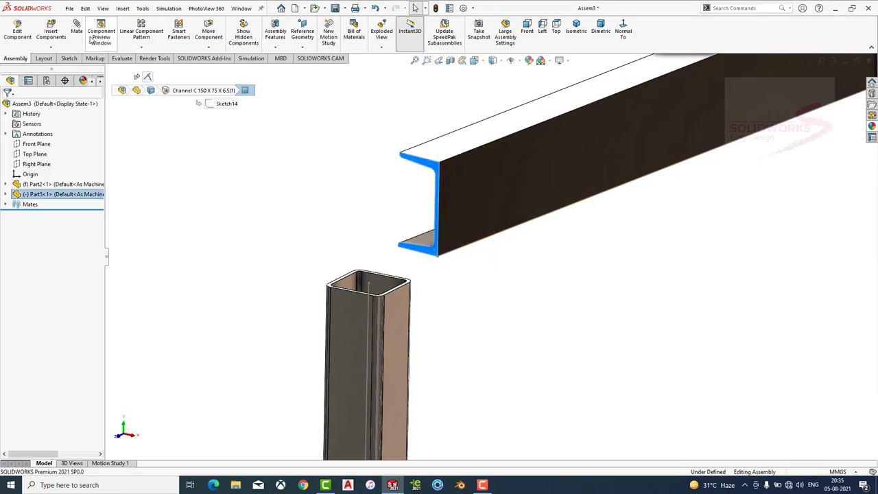
click(355, 304)
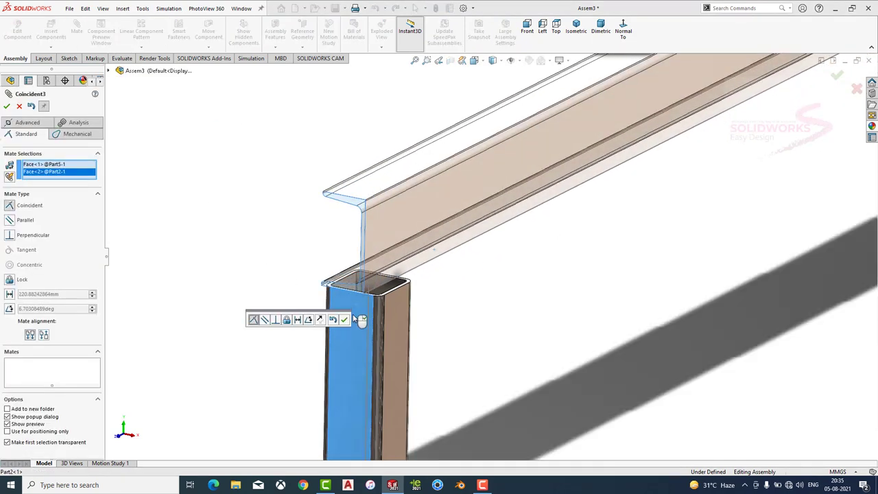
click(343, 320)
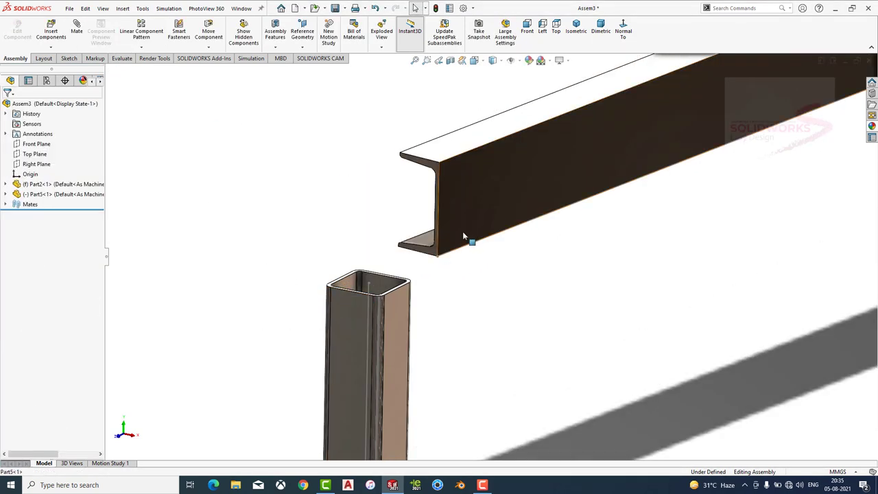
click(408, 251)
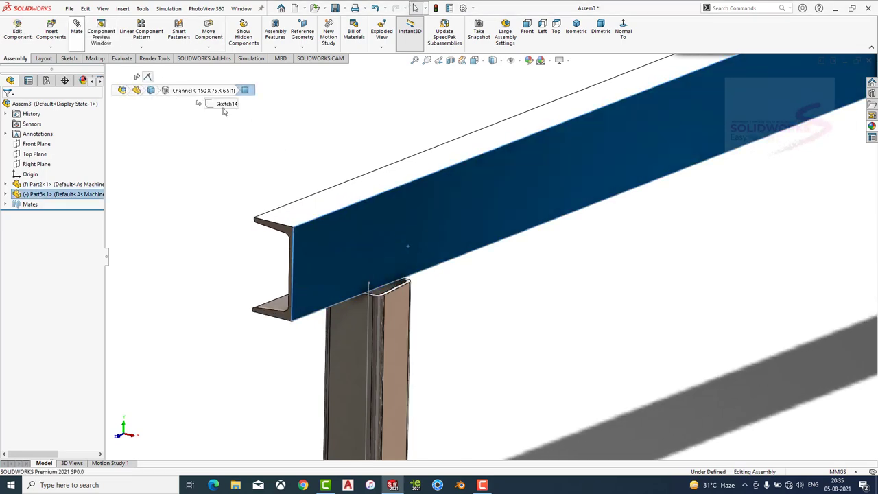
ctrl+click(406, 320)
click(306, 330)
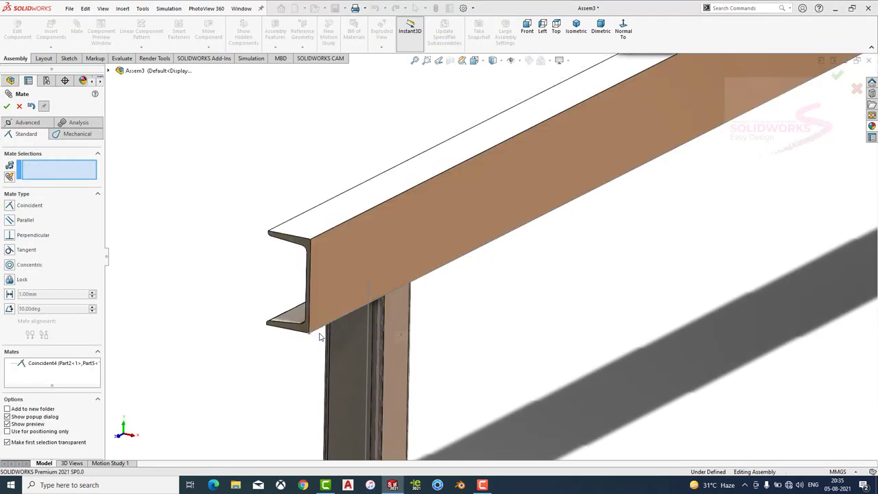
Add a 200 mm Distance mate between the channel end face and the column front face.
click(303, 332)
click(363, 370)
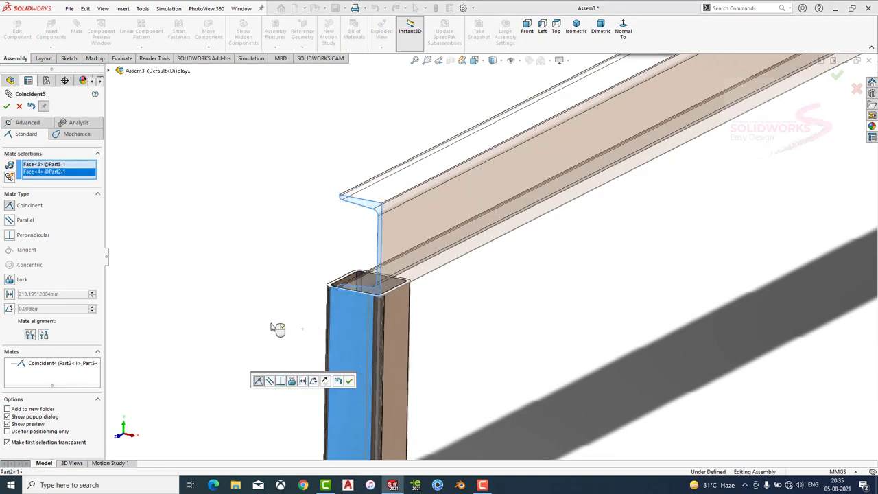
click(8, 297)
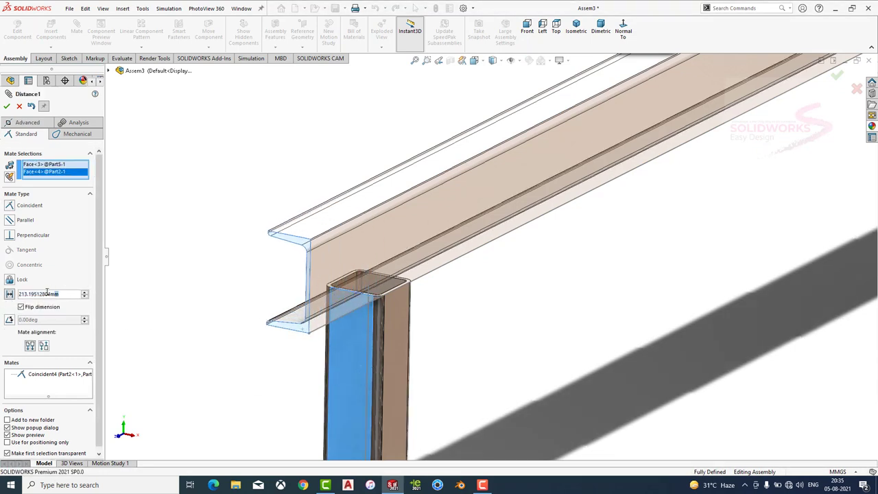
text(200)
key(Return)
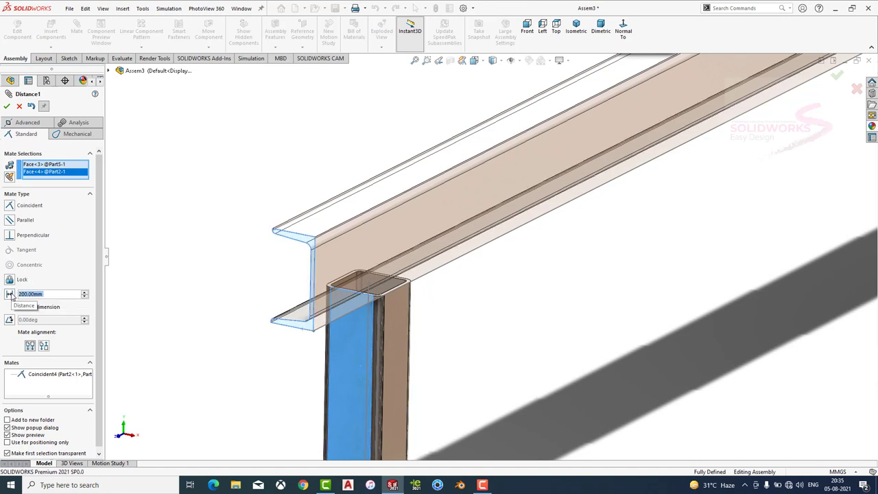
click(6, 105)
mouse_move(307, 197)
middle_down()
mouse_move(471, 237)
mouse_move(480, 226)
middle_up()
key(Escape)
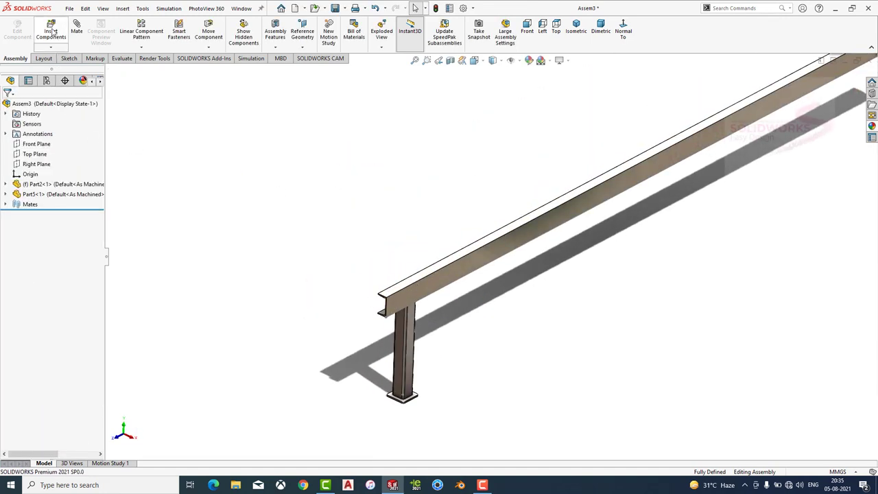
key(f)
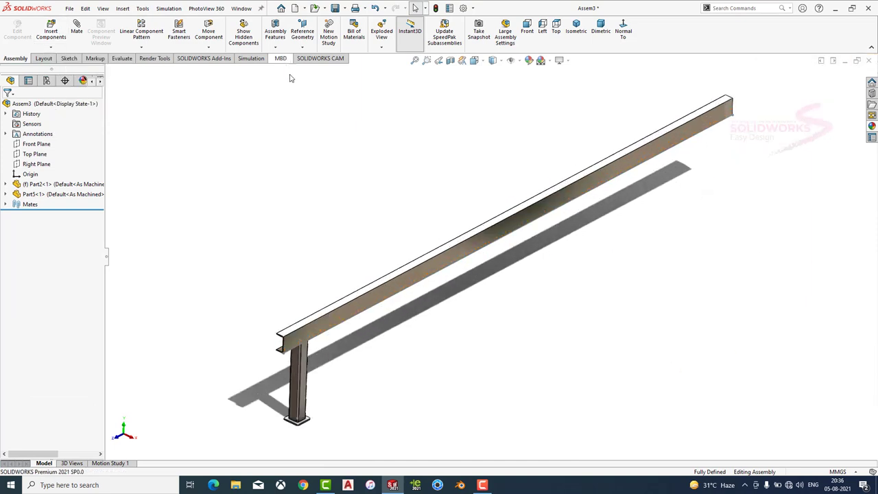
Set up a linear component pattern of the column along the beam edge with more copies.
click(141, 48)
click(168, 60)
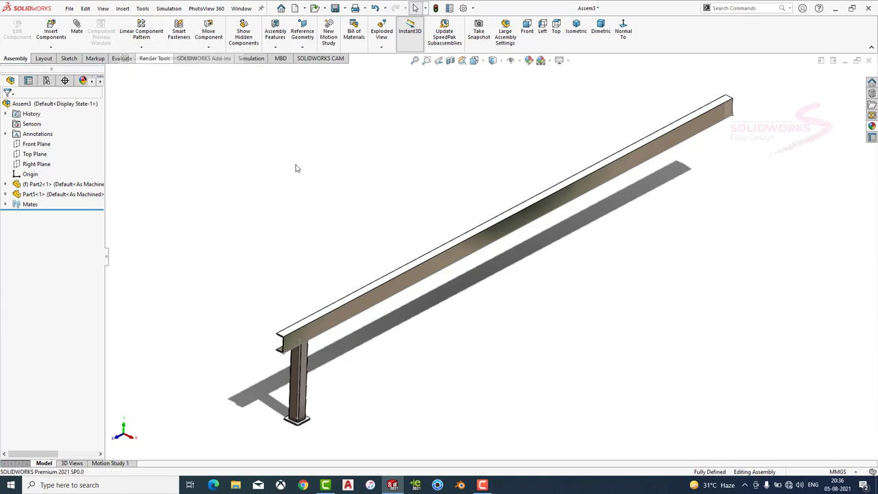
click(362, 299)
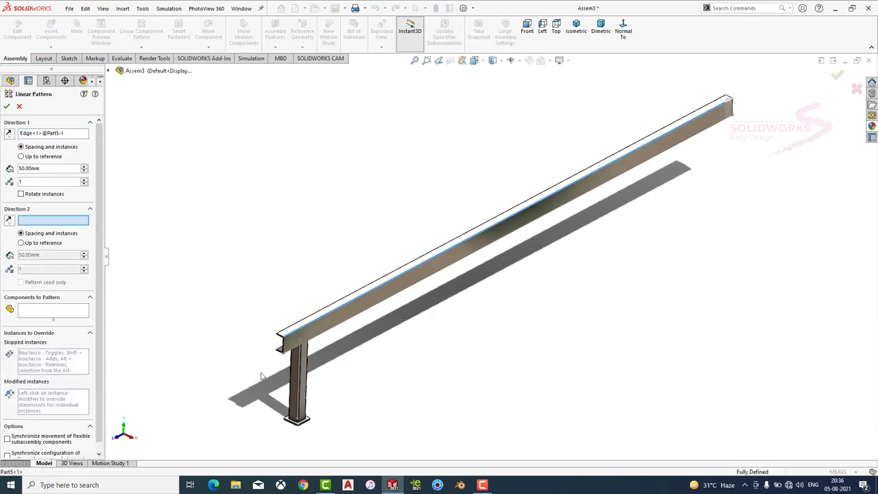
click(72, 310)
click(306, 379)
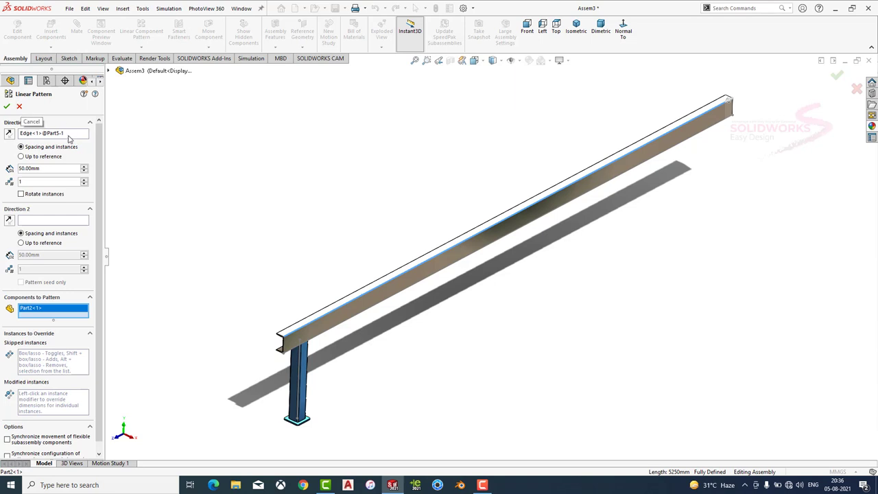
click(84, 181)
click(9, 134)
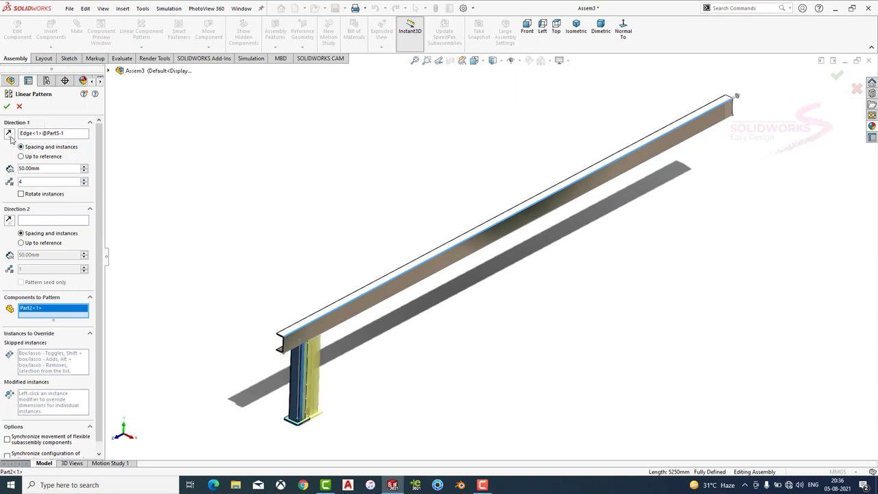
click(84, 168)
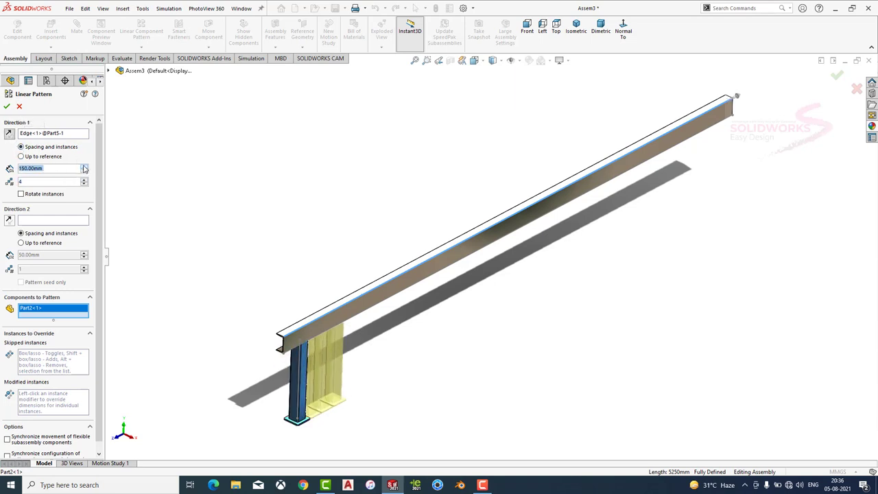
Try column spacings of 500, 1000 and 1500 mm, then settle on 1200 mm and accept the pattern.
text(500)
key(Return)
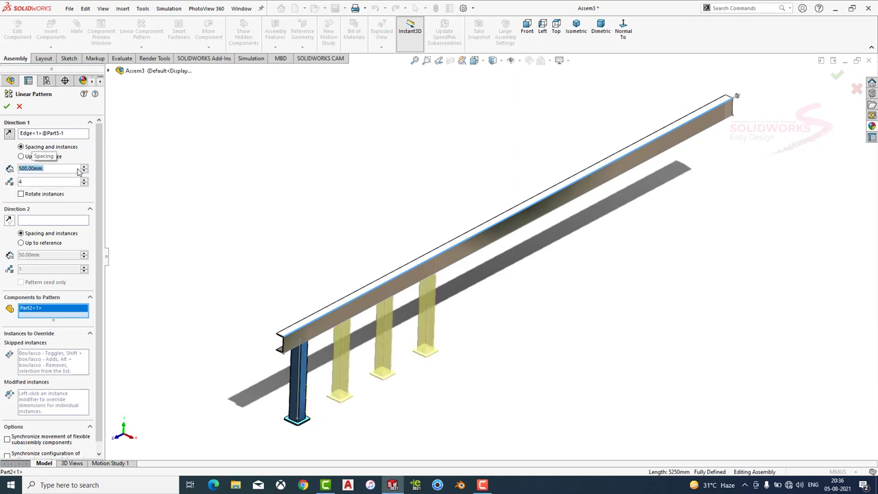
text(1000)
key(Return)
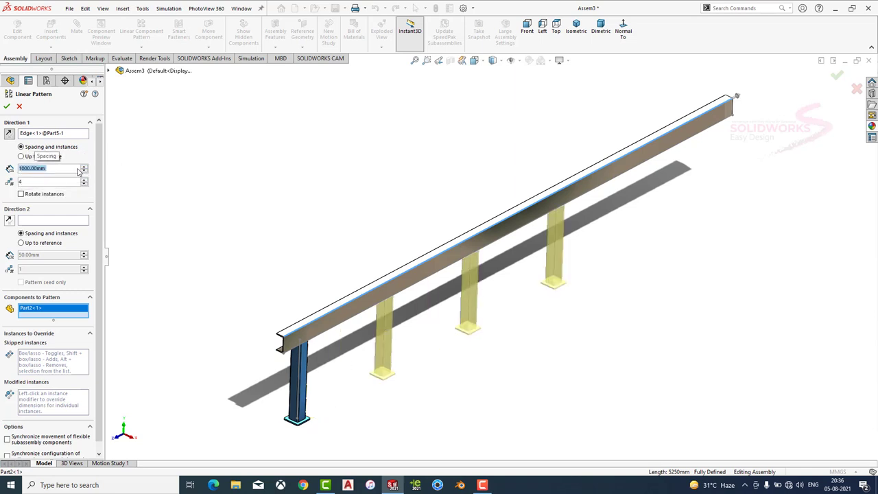
text(00)
key(Return)
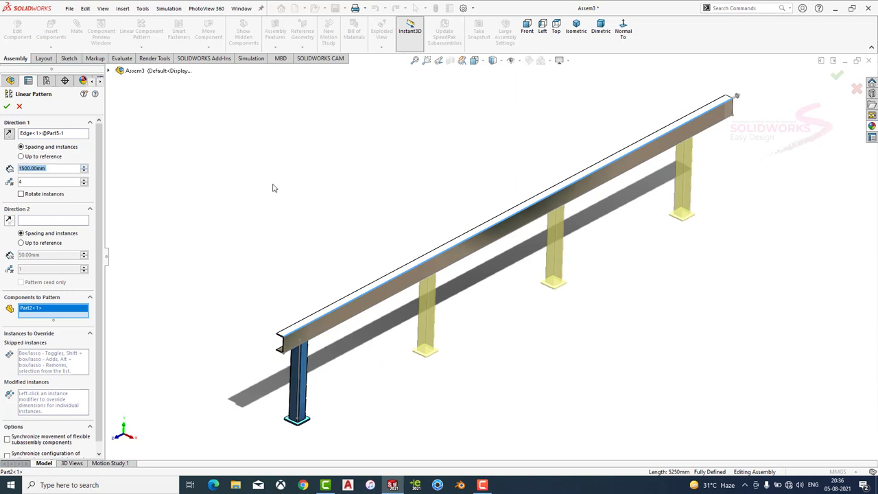
middle_drag(272, 188, 268, 169)
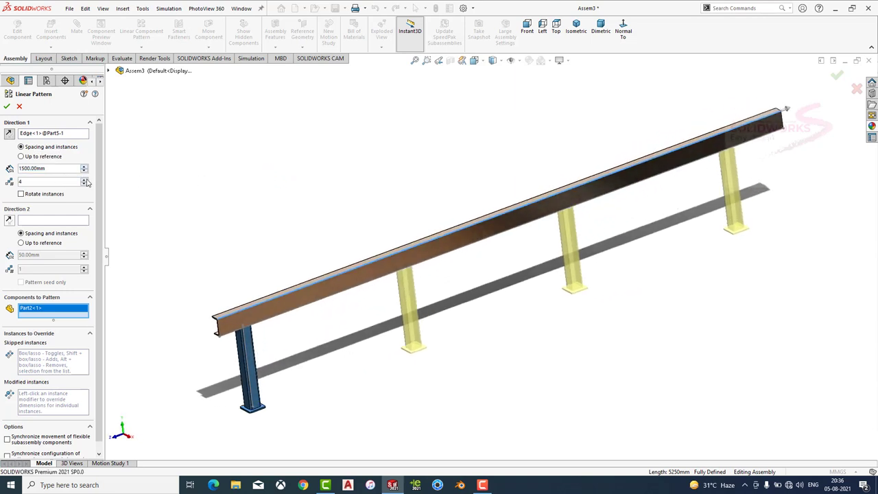
key(z)
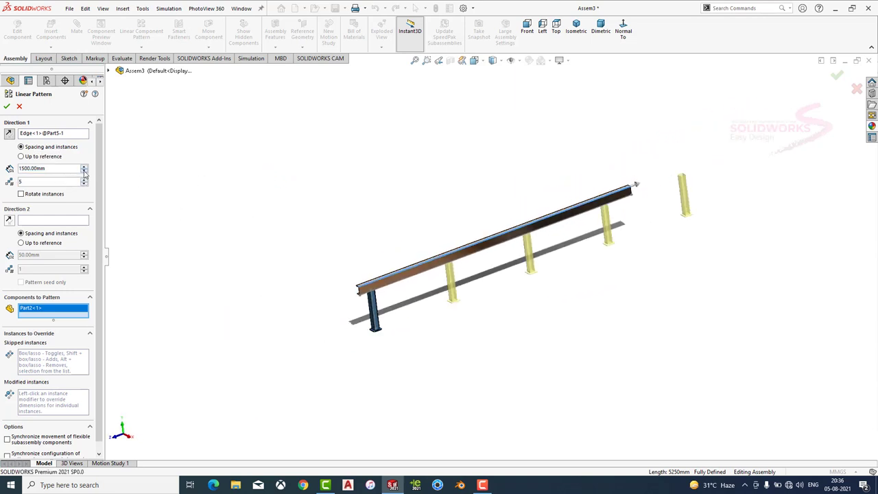
drag(84, 174, 84, 174)
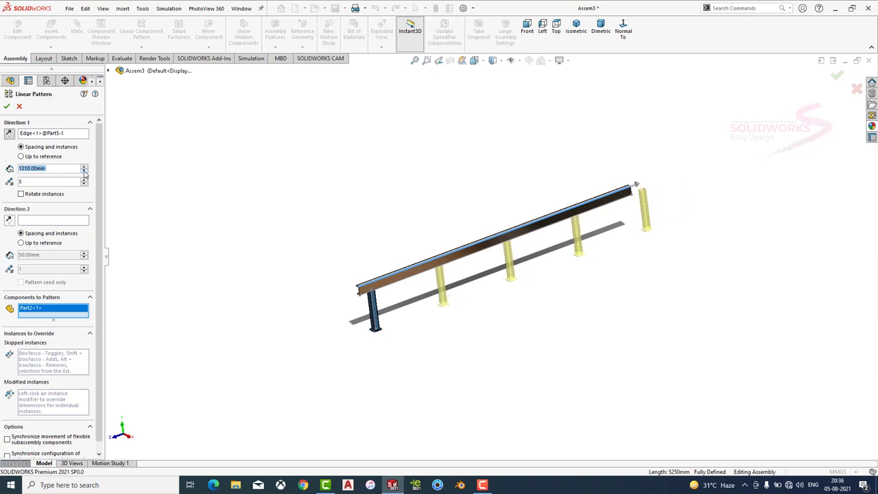
drag(85, 175, 85, 174)
scroll(536, 192, down, 2)
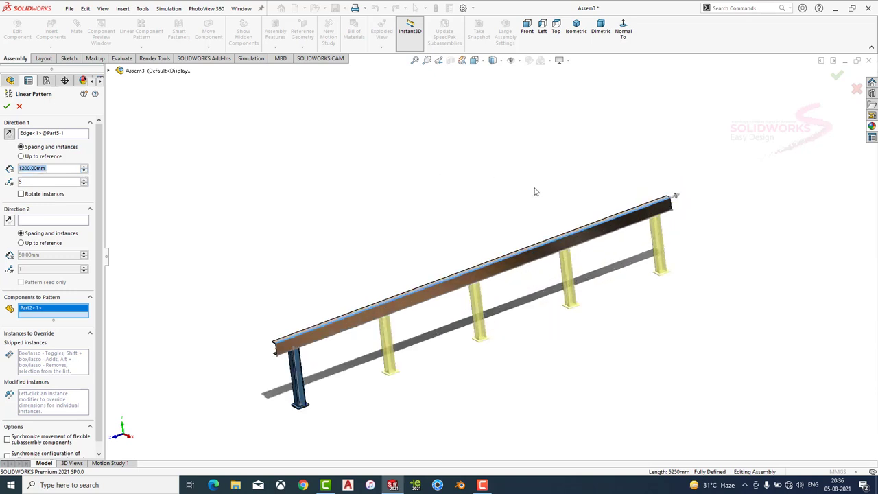
click(7, 106)
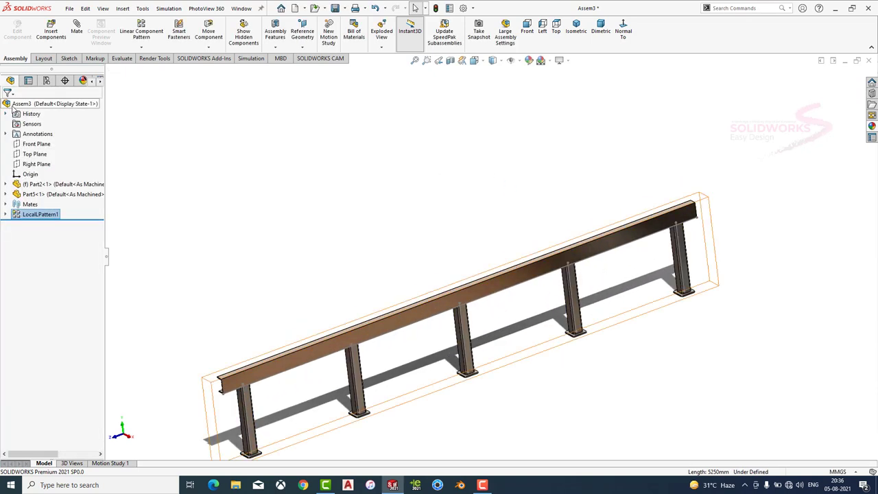
Switch to the standard top view and open Insert Components to browse the Desktop parts.
scroll(419, 153, up, 2)
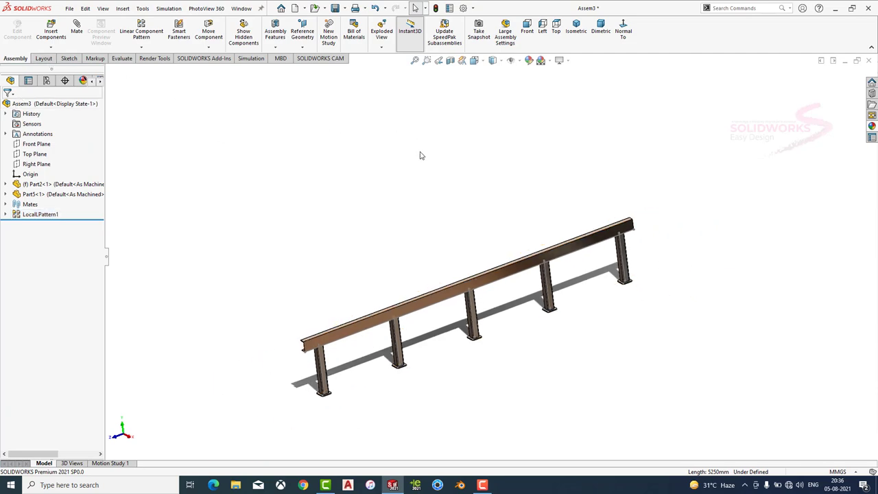
scroll(452, 196, up, 2)
scroll(446, 329, up, 2)
scroll(446, 329, down, 2)
click(411, 308)
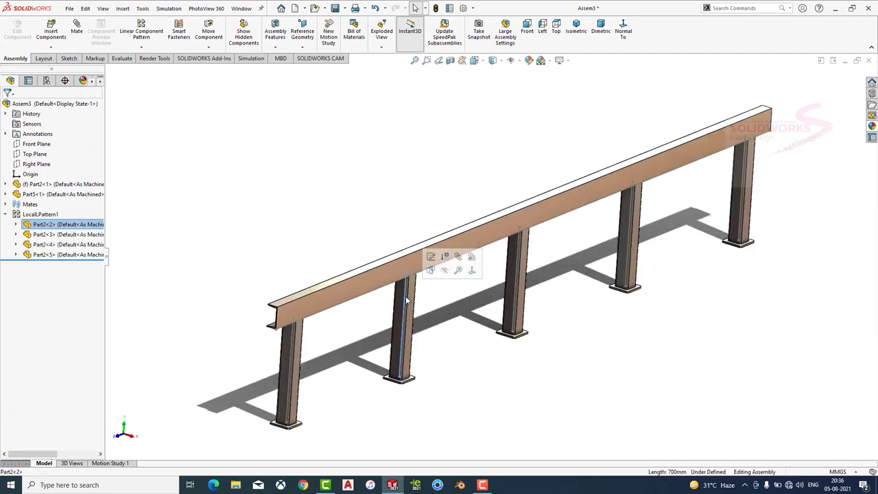
mouse_move(460, 321)
middle_down()
mouse_move(443, 227)
mouse_move(445, 238)
middle_up()
key(ctrl+7)
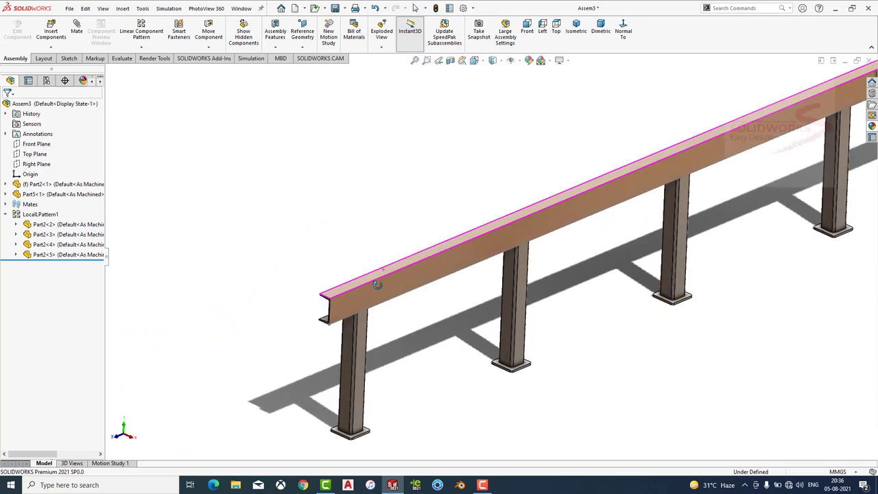
click(52, 32)
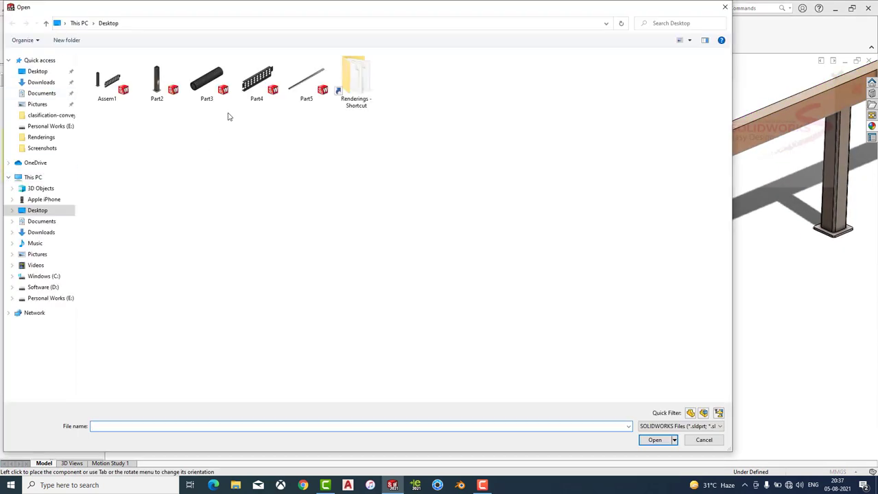
Insert Part4, the perforated panel, placing it just above the channel beam.
click(257, 82)
click(654, 439)
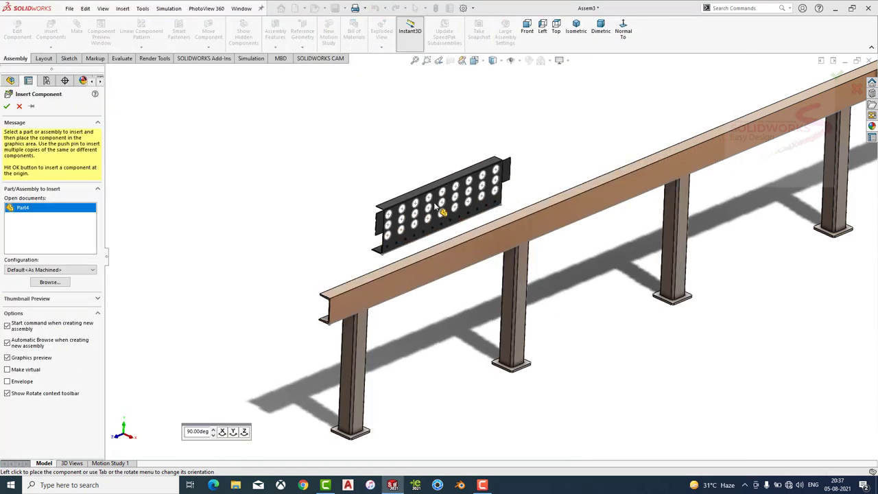
click(411, 244)
scroll(396, 192, down, 3)
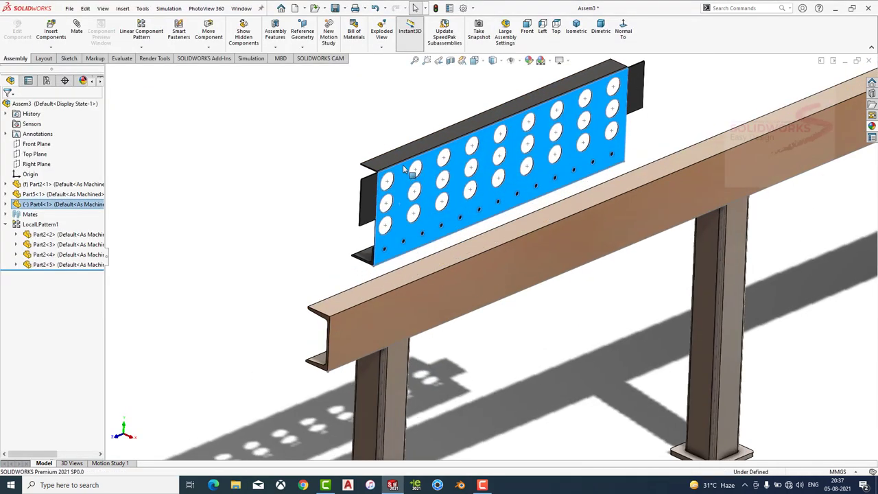
middle_drag(392, 214, 418, 144)
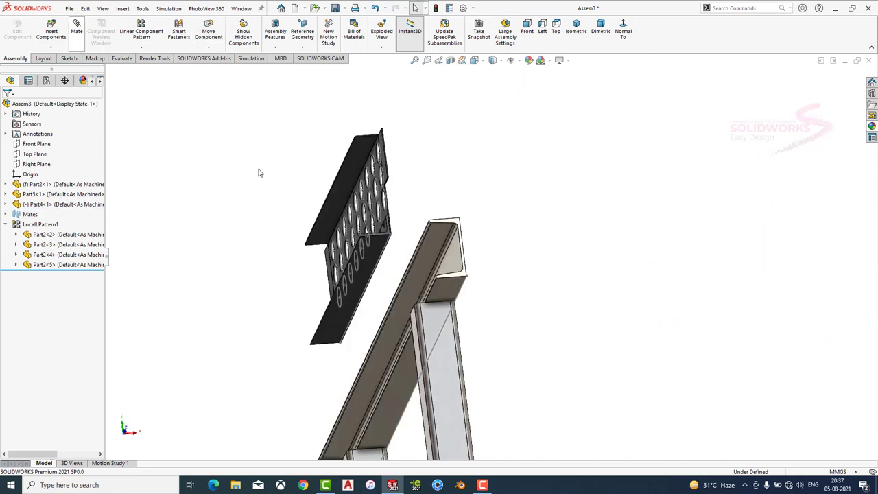
Add two coincident mates between the panel faces and the beam's top and side faces.
click(367, 270)
middle_drag(367, 269, 462, 235)
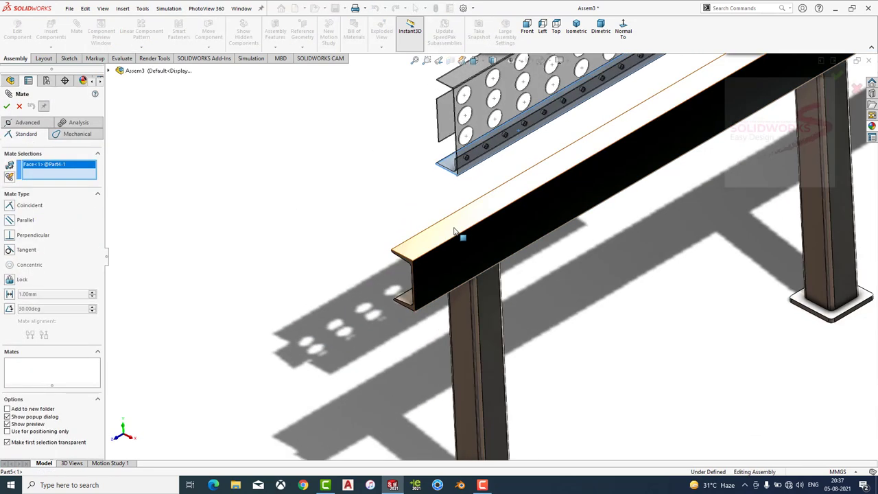
click(453, 231)
click(556, 216)
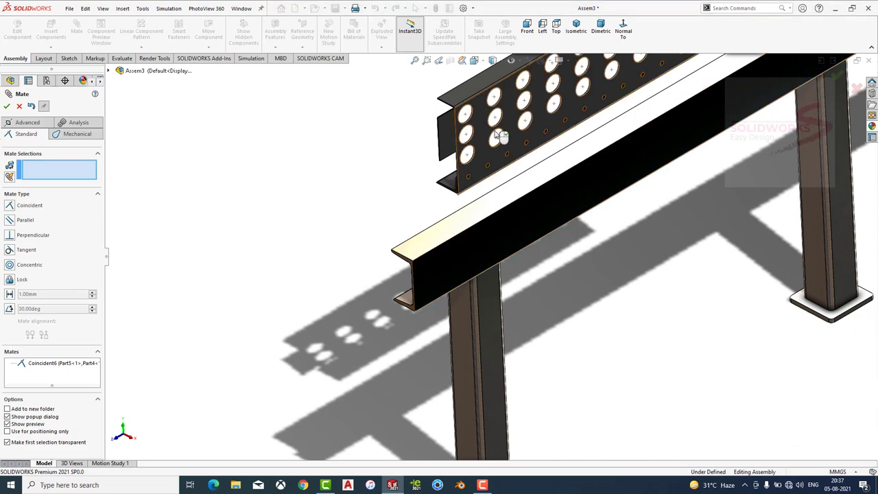
click(511, 244)
click(466, 111)
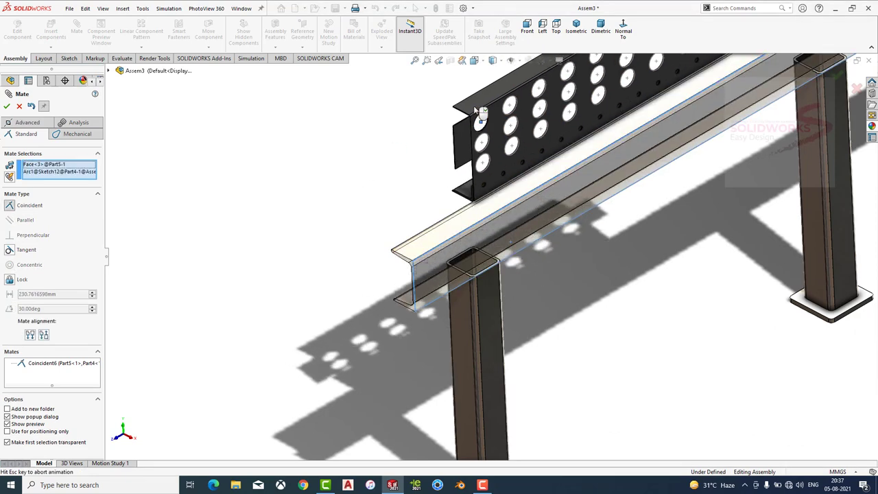
click(528, 92)
drag(519, 130, 484, 201)
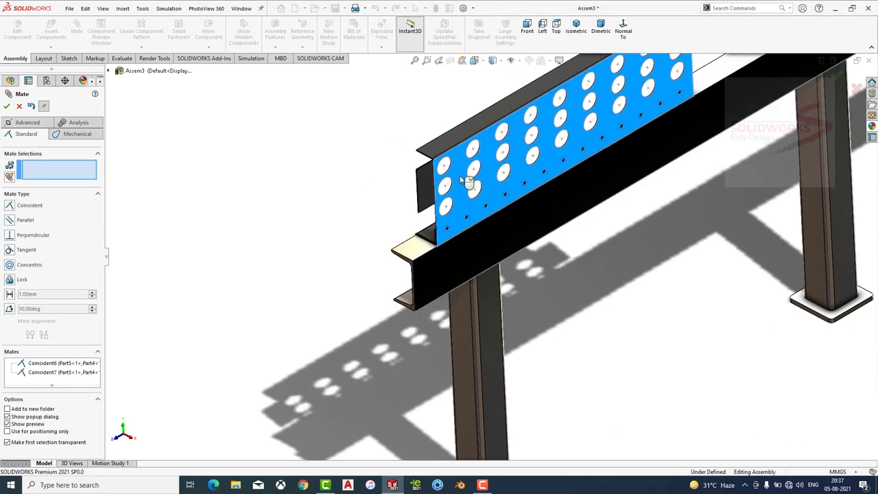
key(Escape)
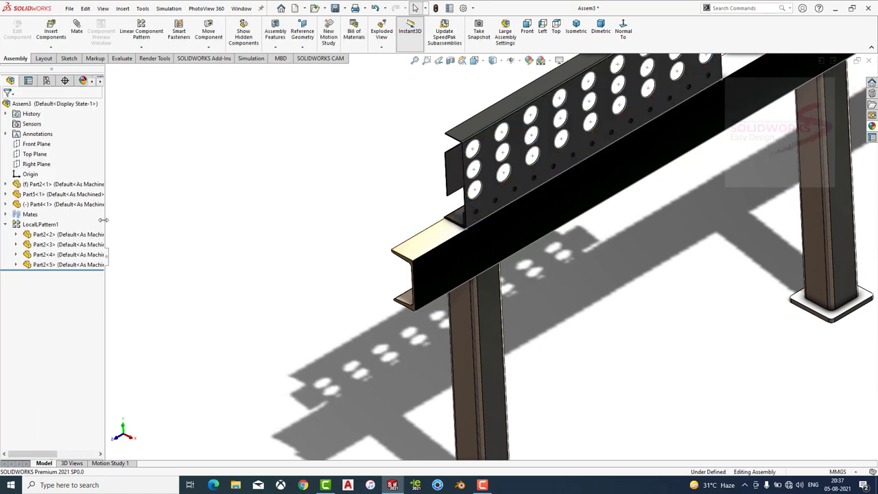
Add a 30 mm distance mate between the panel's end face and the beam's end face.
key(Return)
scroll(473, 233, down, 2)
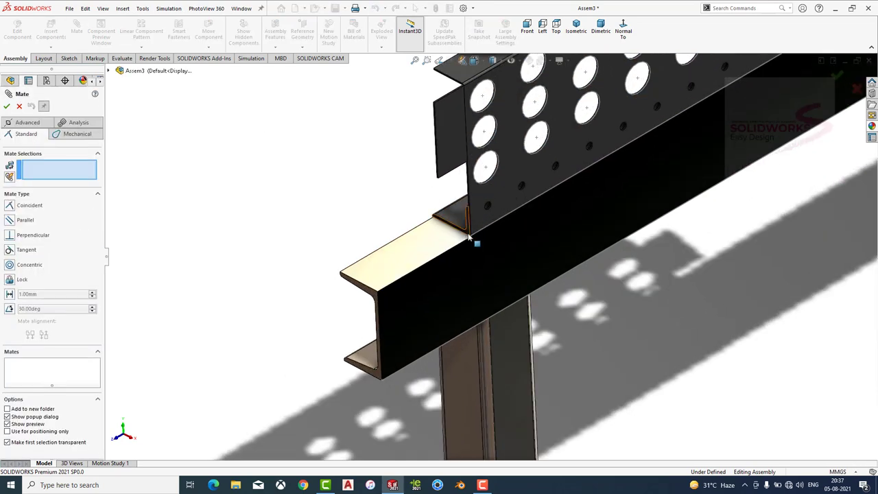
click(469, 238)
click(361, 296)
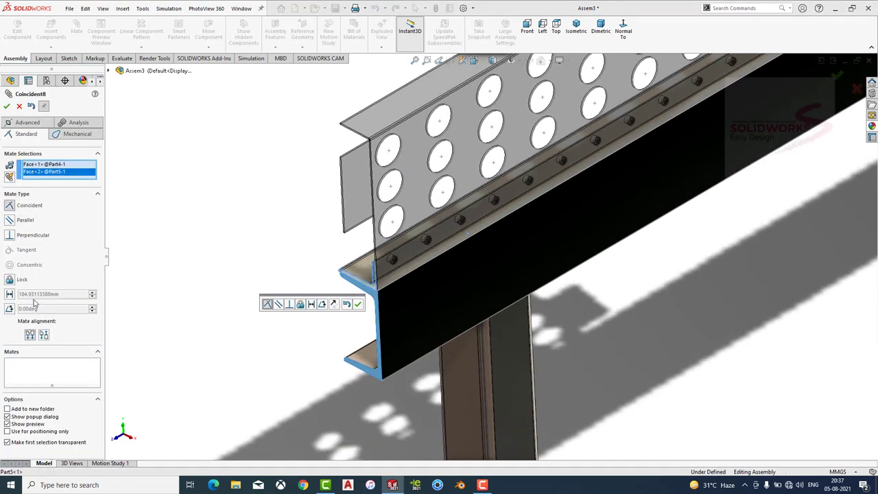
click(41, 295)
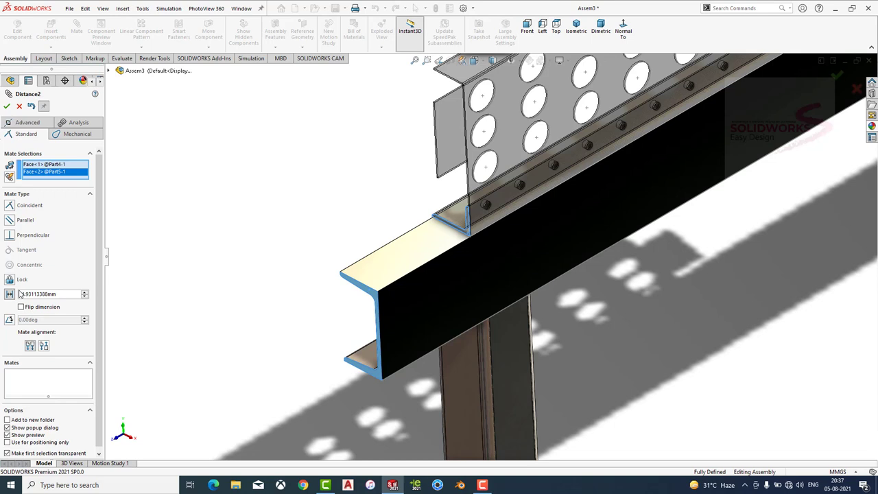
text(200)
key(Return)
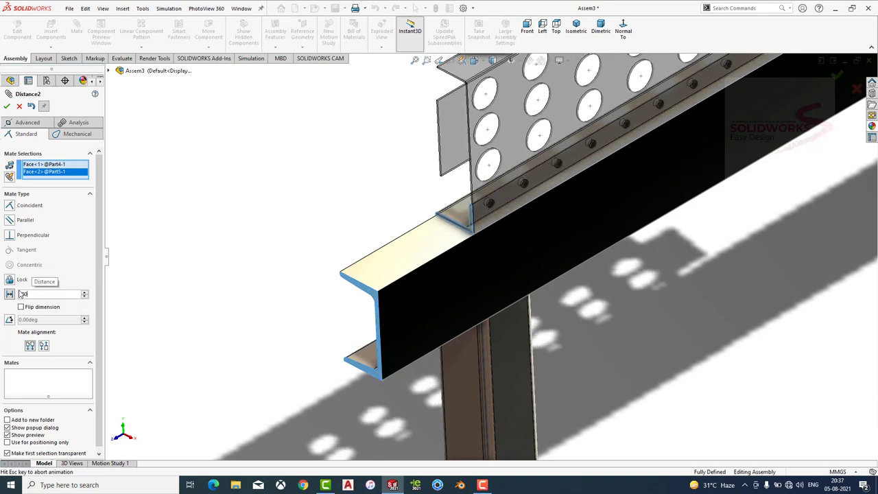
click(5, 106)
click(5, 107)
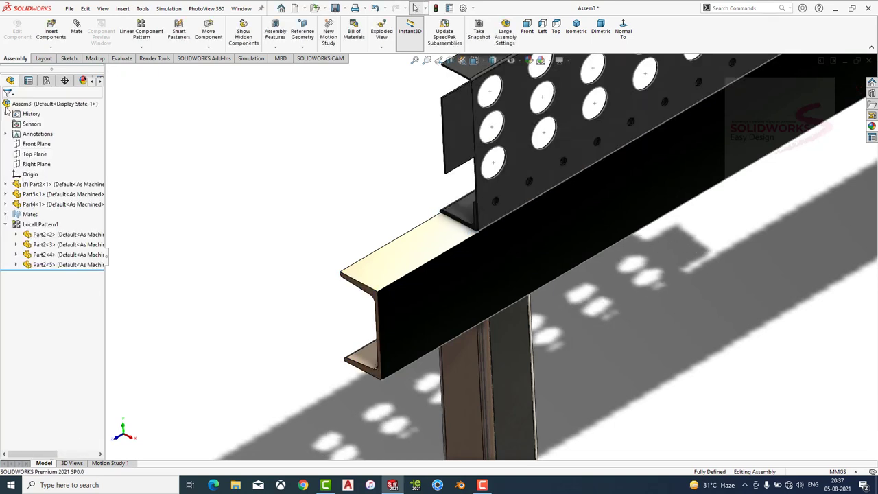
Select the perforated panel and zoom out to review the whole assembly.
scroll(322, 199, up, 3)
scroll(488, 251, down, 4)
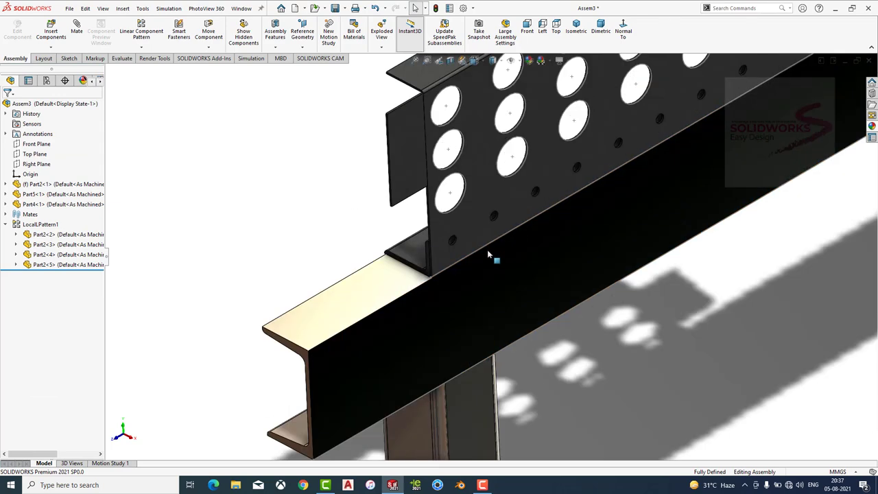
click(446, 272)
key(Escape)
scroll(640, 280, up, 6)
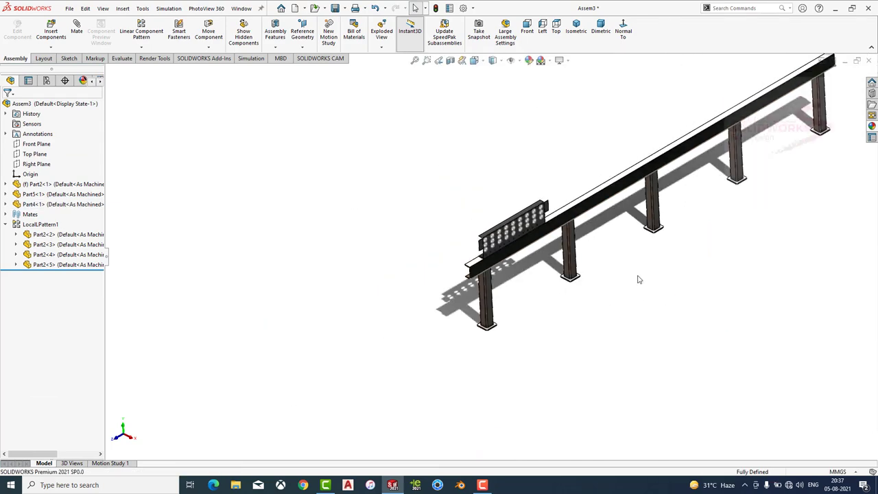
scroll(463, 257, down, 3)
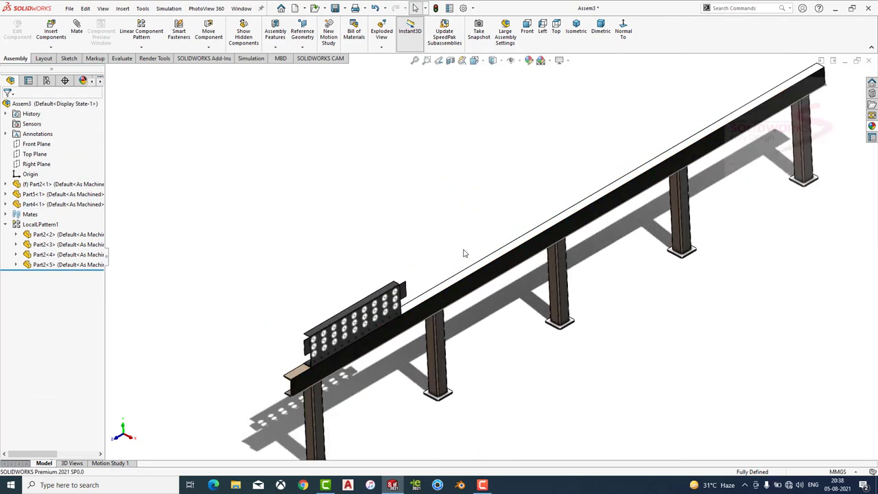
click(141, 46)
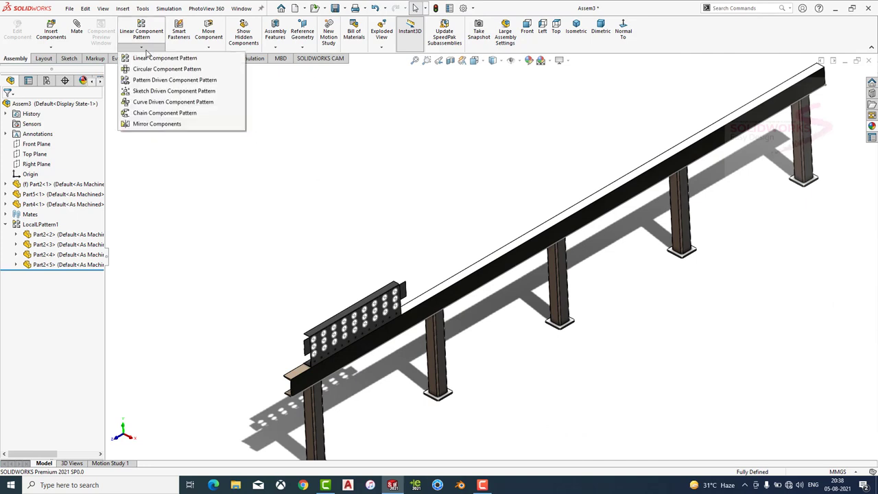
Start Mirror Components, clear the wrongly picked top face, and select the panel to mirror.
click(151, 125)
click(355, 310)
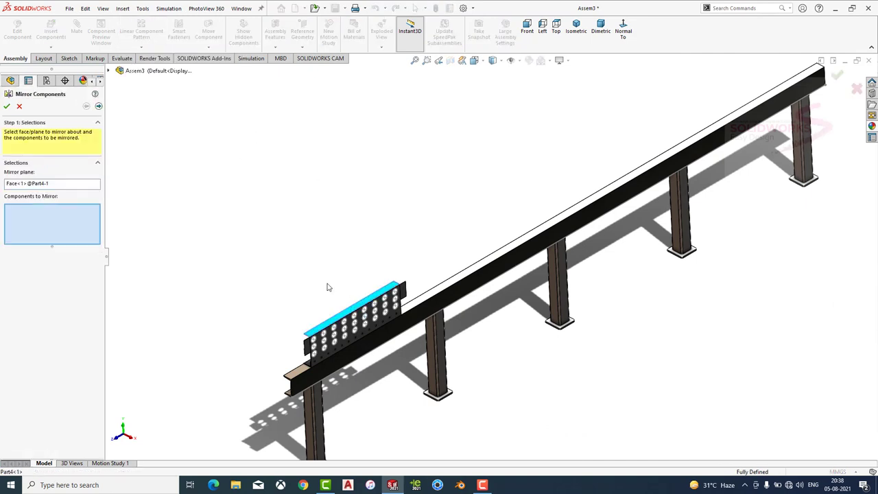
right_click(74, 186)
click(103, 188)
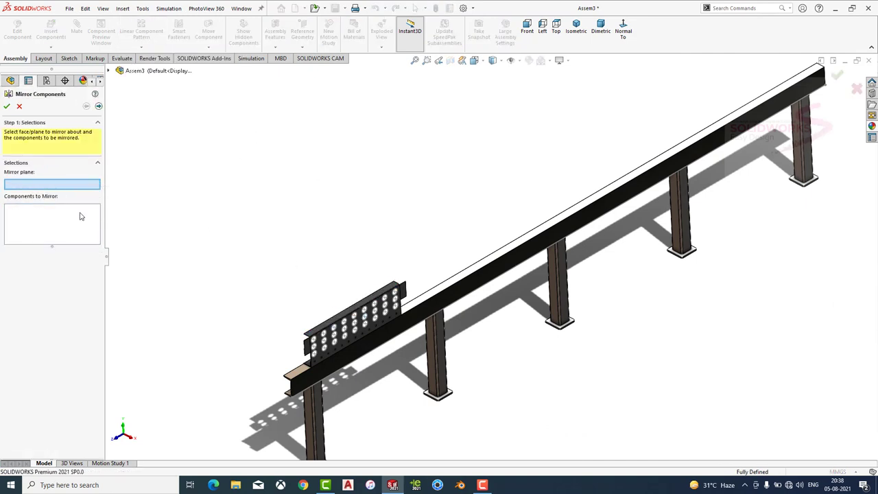
click(340, 317)
click(34, 184)
Use the panel's end face as the mirror plane and accept the mirrored panel copy.
middle_drag(337, 257, 292, 251)
scroll(349, 286, down, 3)
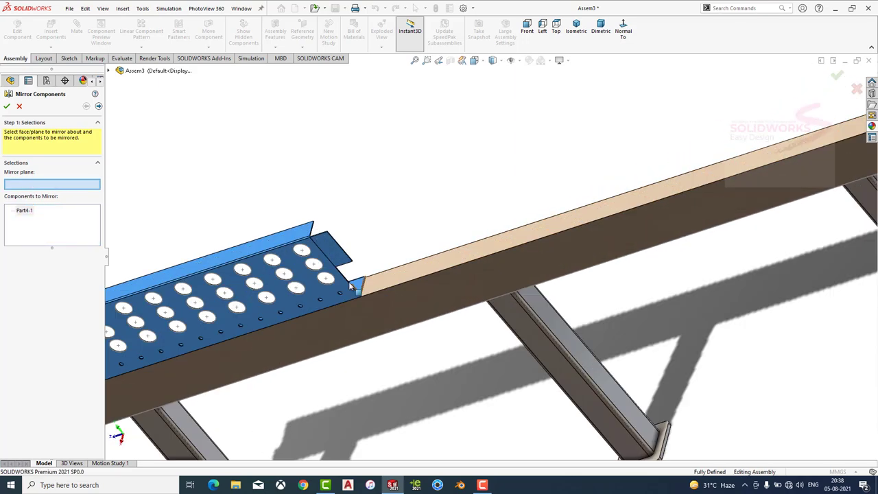
scroll(351, 287, down, 5)
click(351, 222)
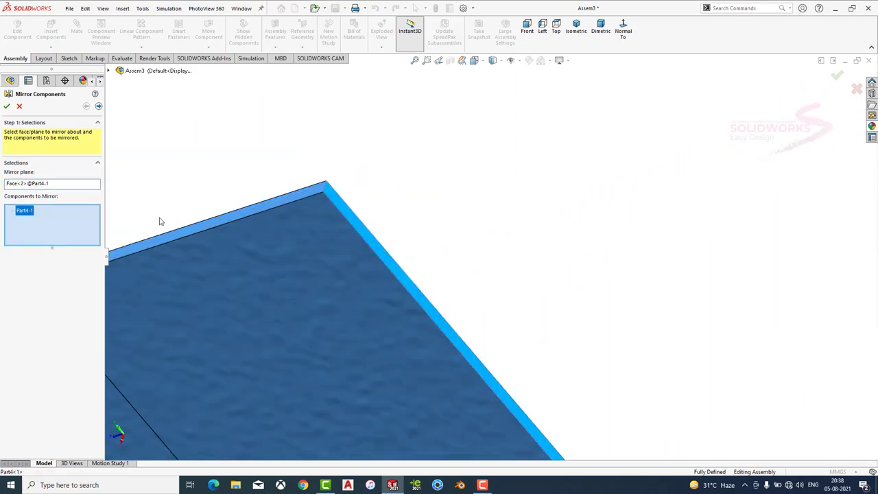
scroll(273, 227, up, 5)
scroll(360, 240, up, 3)
click(98, 106)
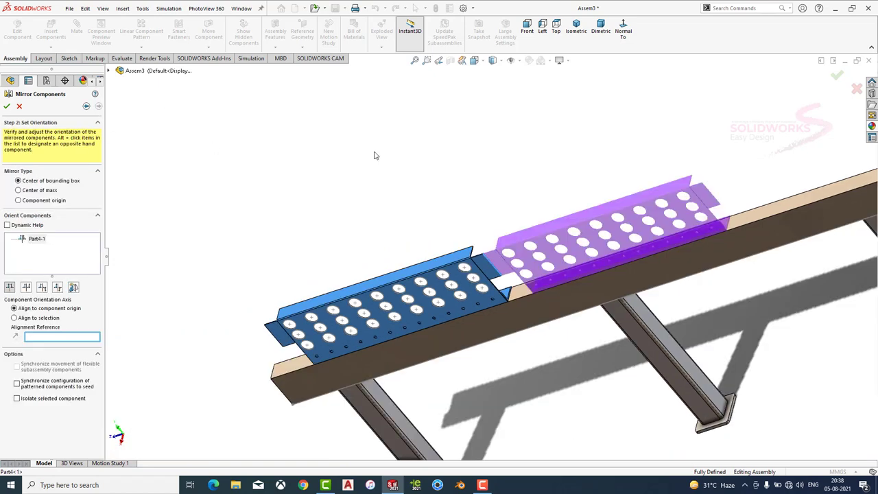
scroll(375, 156, up, 3)
scroll(601, 255, up, 2)
click(7, 106)
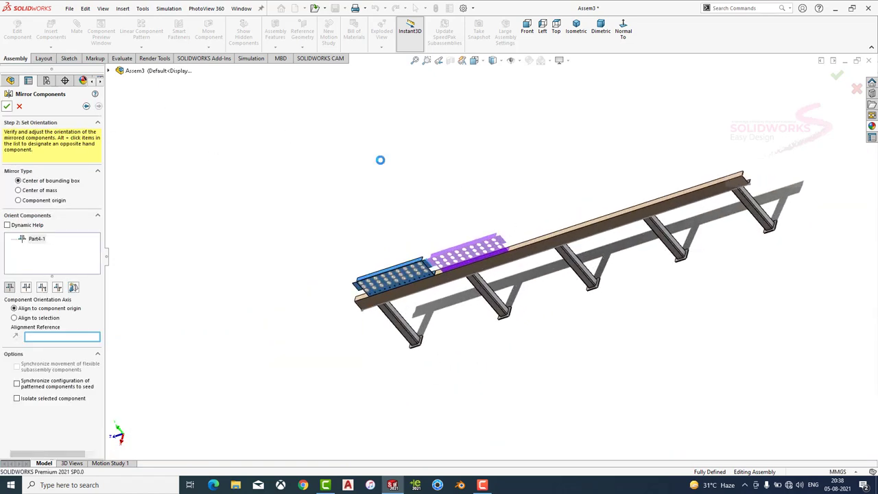
scroll(466, 148, down, 2)
Mirror both tray sections about the newest panel's end face, adding another pair along the beam.
click(142, 46)
click(155, 125)
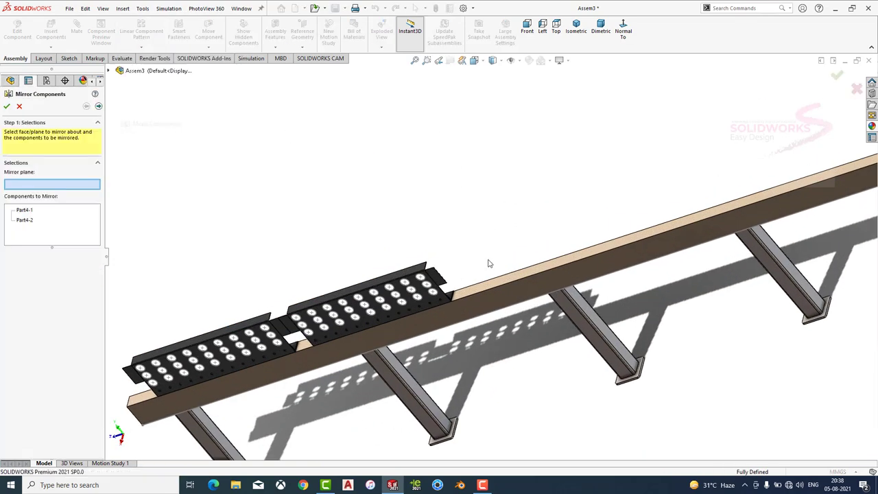
scroll(400, 281, down, 5)
scroll(442, 261, down, 3)
click(441, 261)
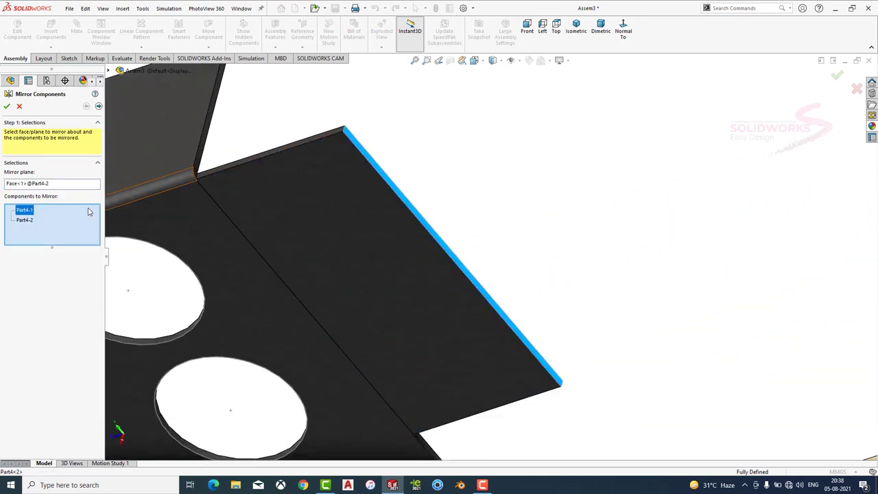
right_click(27, 221)
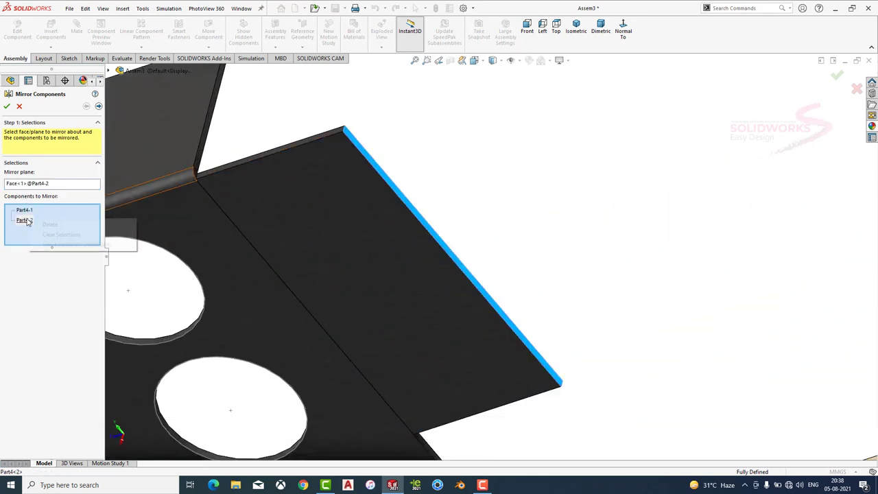
click(43, 230)
scroll(322, 220, up, 5)
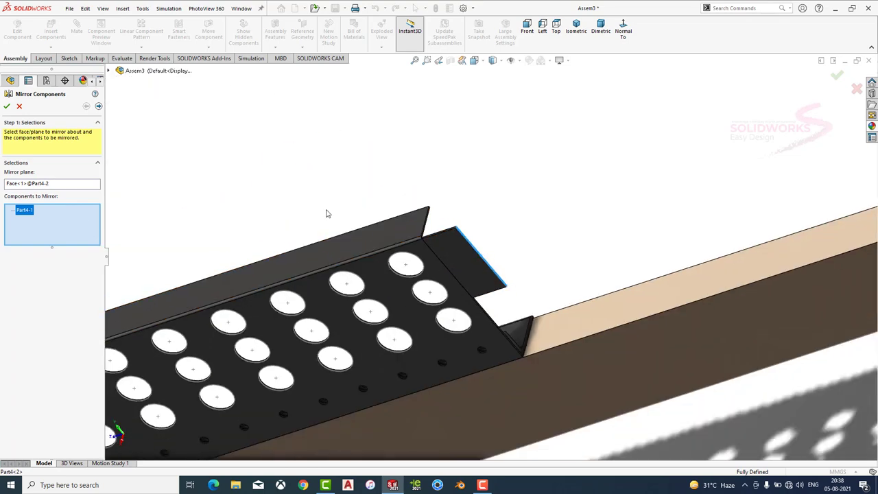
click(318, 243)
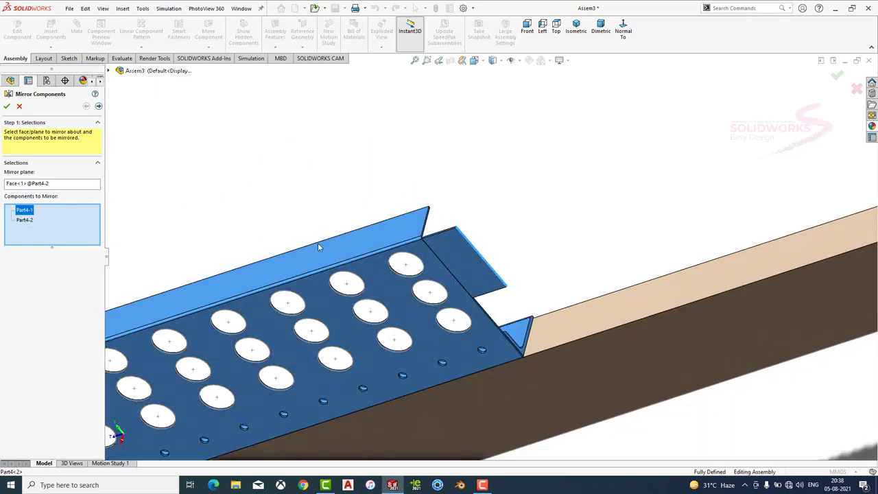
click(99, 106)
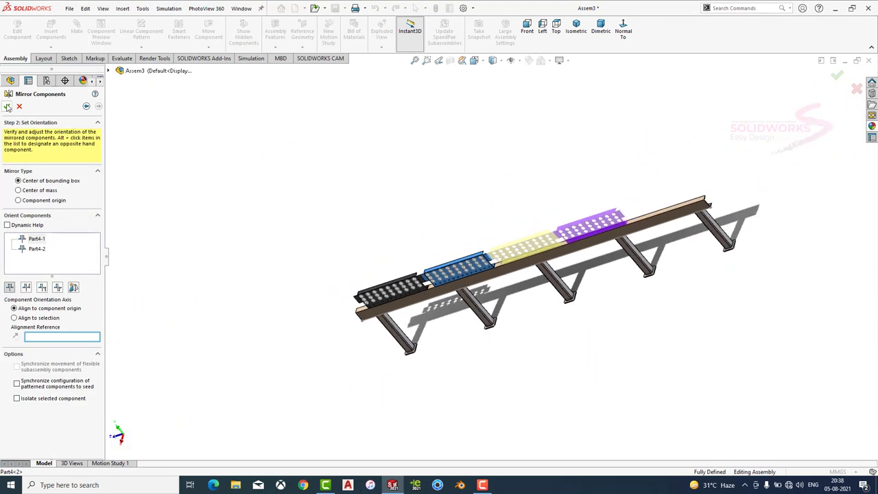
click(7, 106)
scroll(542, 171, down, 3)
Mirror Part4-3 about its own end face, then show the assembly in dimetric view.
click(141, 47)
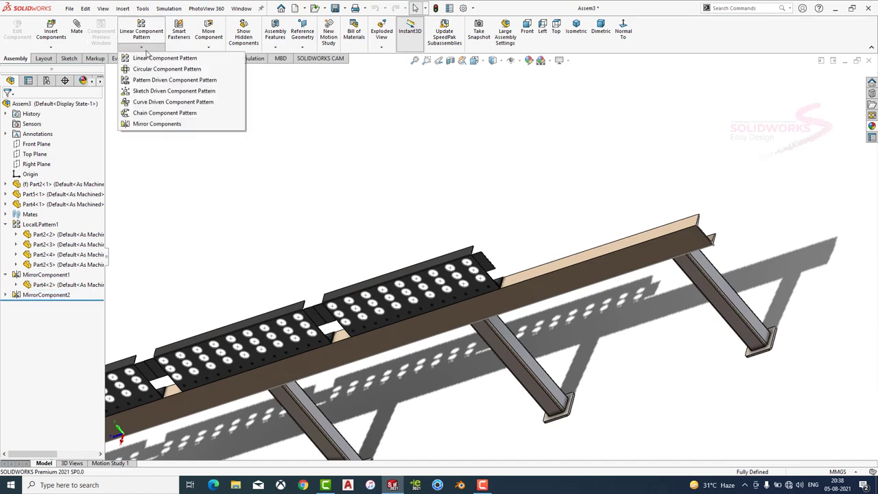
click(157, 124)
click(71, 222)
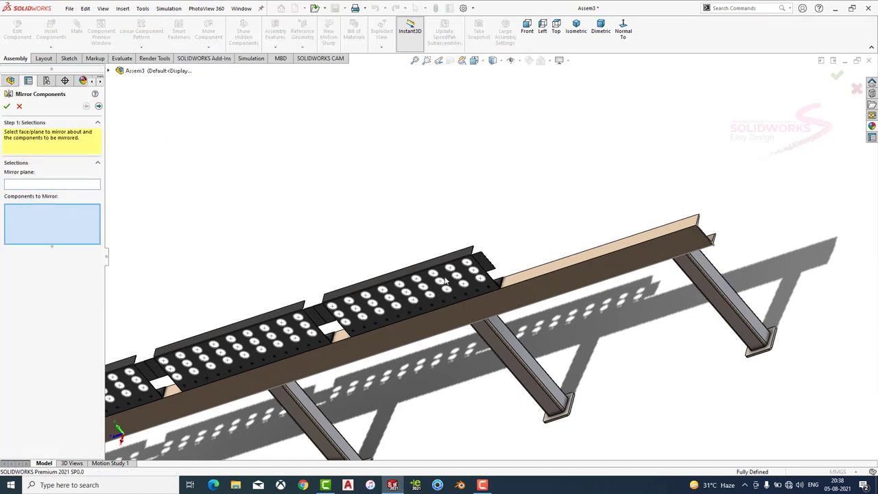
click(436, 262)
scroll(572, 231, down, 5)
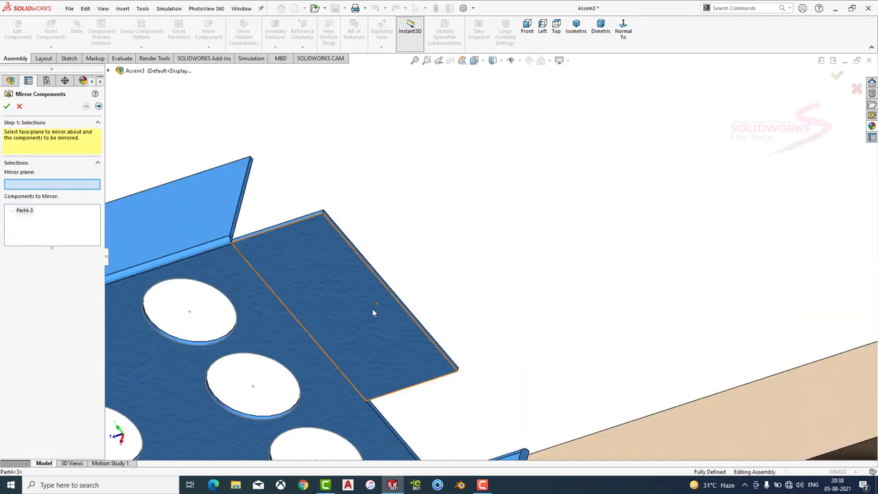
scroll(373, 309, down, 3)
click(488, 378)
scroll(446, 293, up, 3)
scroll(447, 292, up, 3)
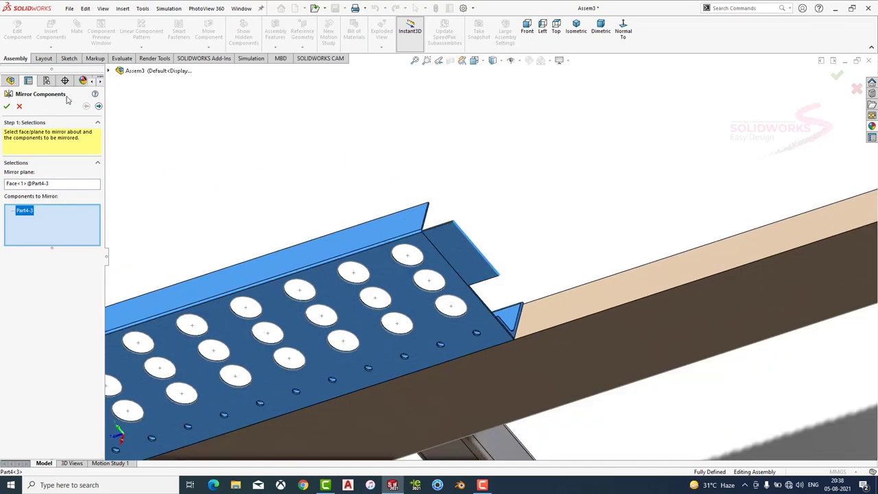
click(98, 106)
scroll(450, 189, up, 5)
click(8, 106)
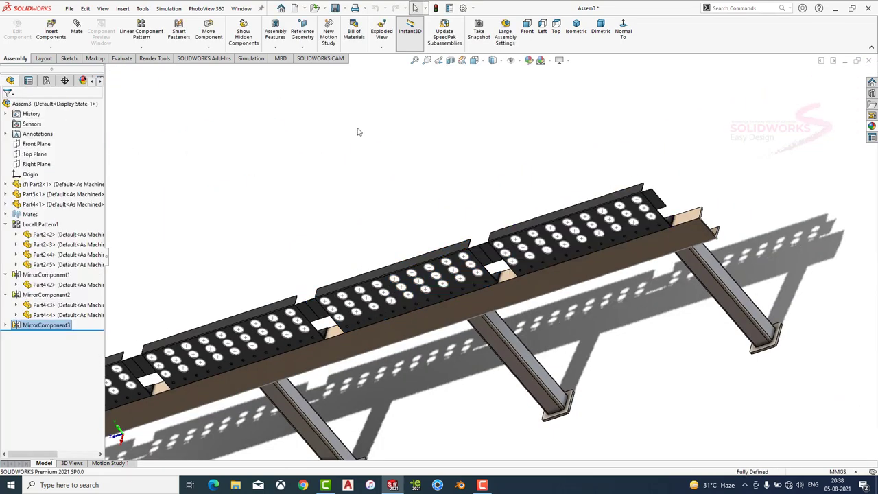
click(608, 37)
Save all modified documents, overwriting Assem1 on the Desktop.
key(ctrl+s)
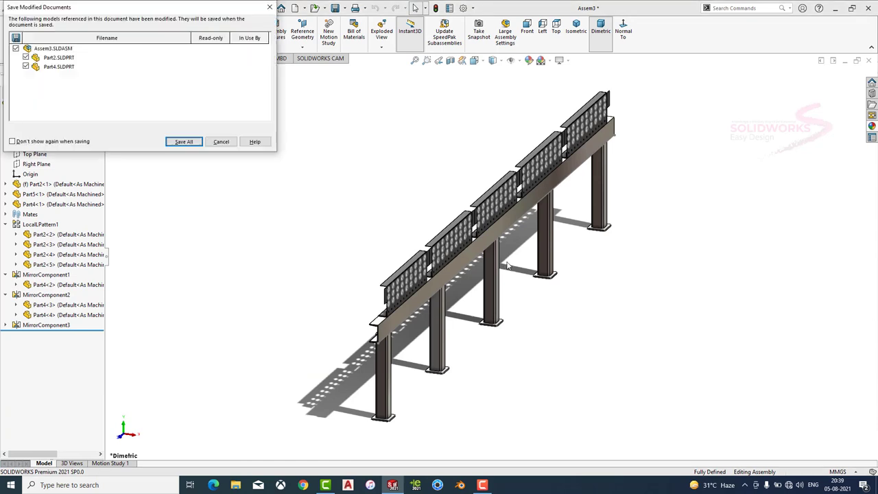
click(183, 142)
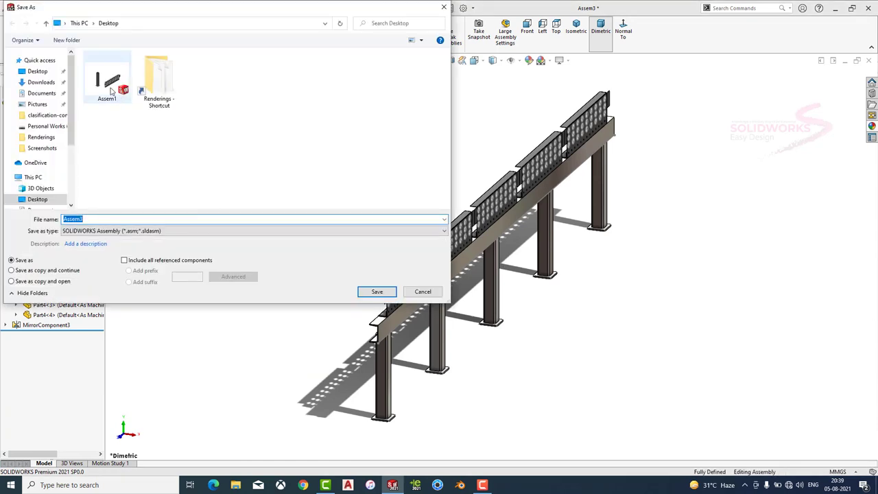
click(108, 82)
click(376, 292)
click(460, 243)
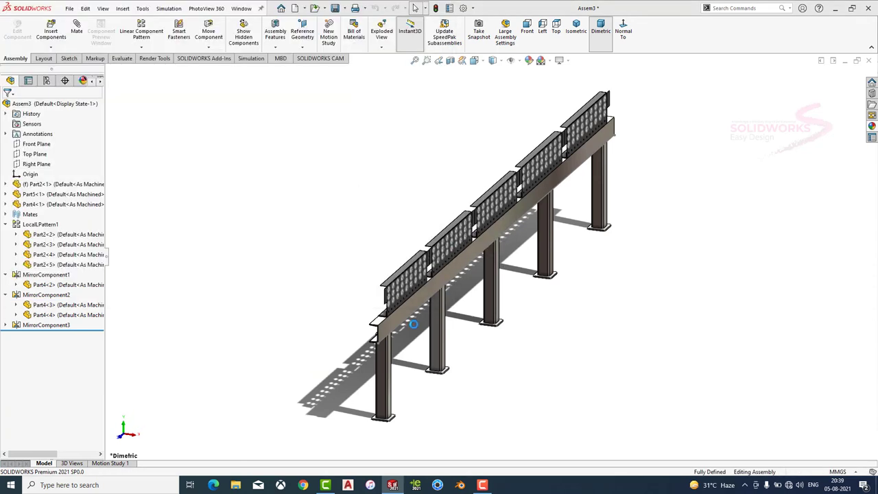
scroll(291, 336, down, 1)
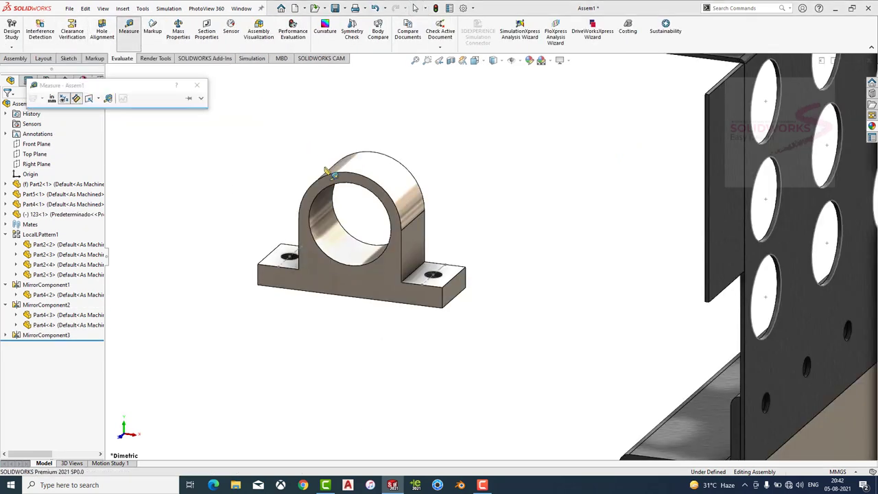
Measure the pillow block's 50.8 mm bore and its bottom edge.
click(331, 189)
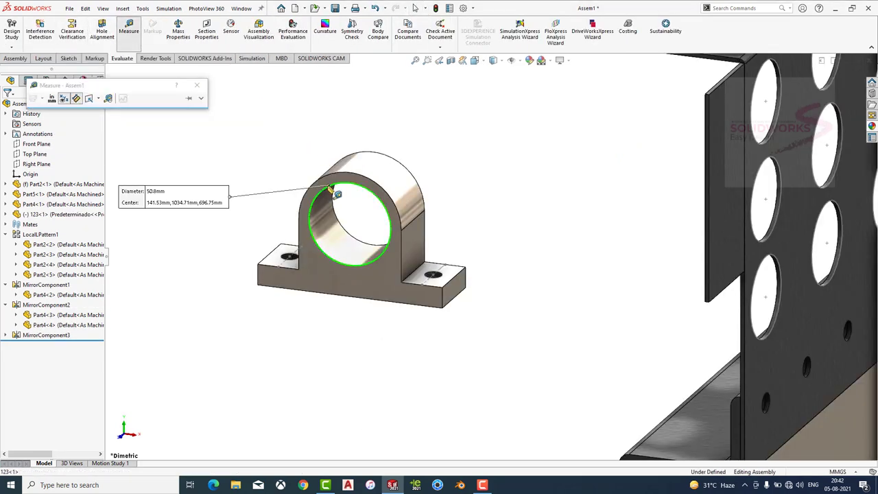
key(Escape)
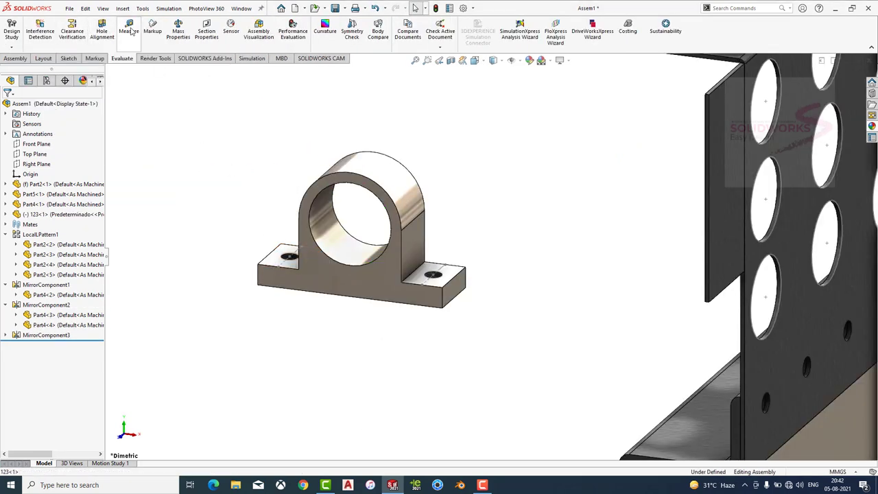
click(130, 32)
click(322, 296)
key(Escape)
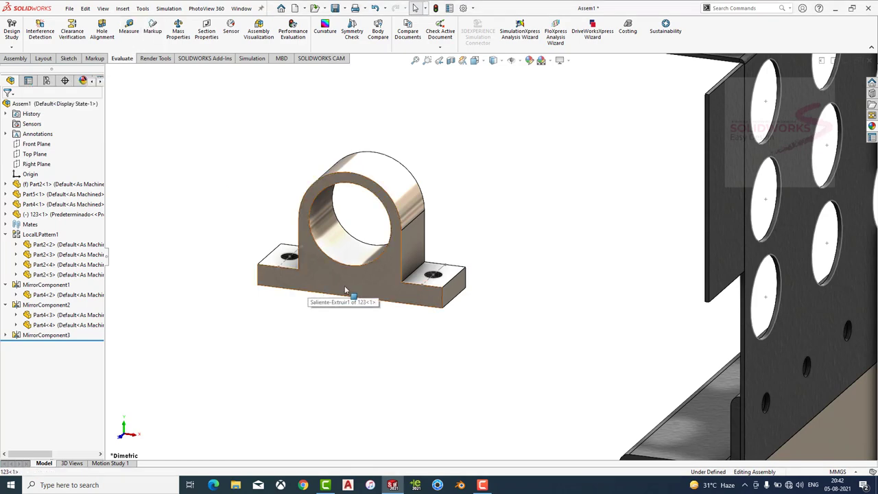
scroll(468, 281, up, 4)
Mate the pillow block's bottom face coincident with the channel's top face.
click(19, 59)
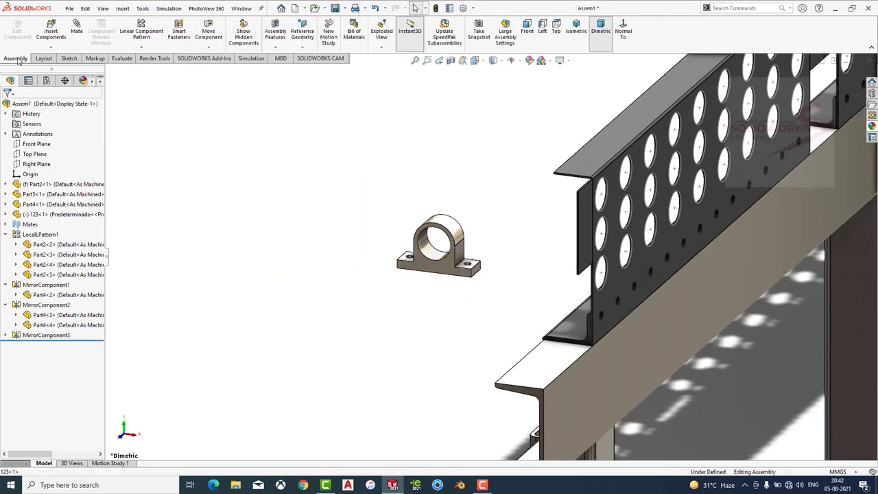
click(77, 31)
mouse_move(480, 275)
middle_down()
mouse_move(467, 177)
mouse_move(421, 288)
mouse_move(456, 346)
mouse_move(556, 306)
middle_up()
click(421, 288)
click(556, 306)
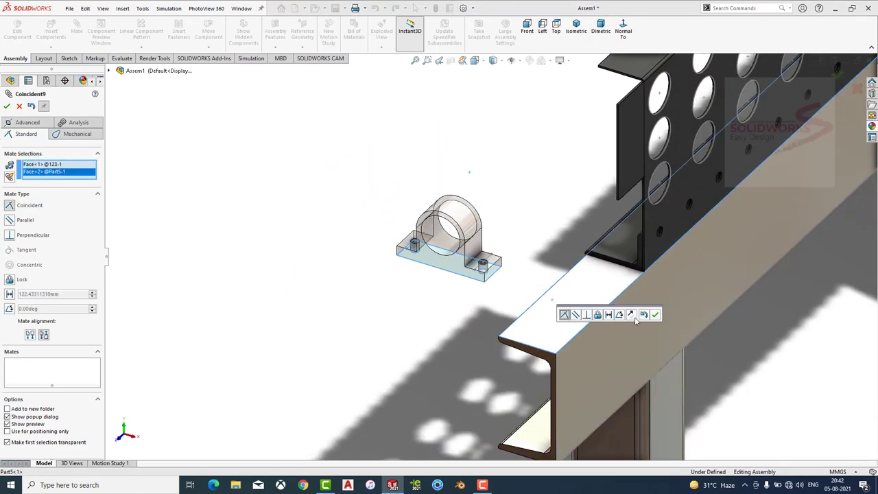
key(Return)
drag(489, 280, 465, 275)
key(Escape)
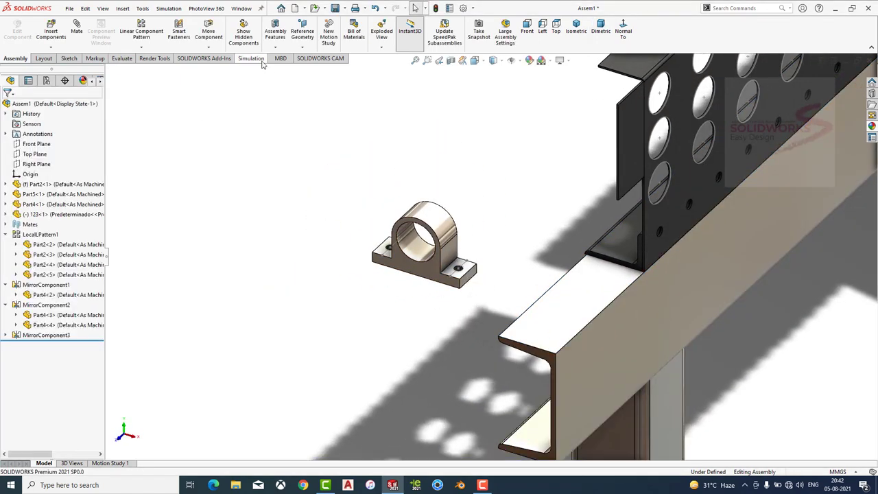
Rotate the pillow block to a new orientation and pick its face for another mate.
click(209, 47)
click(231, 68)
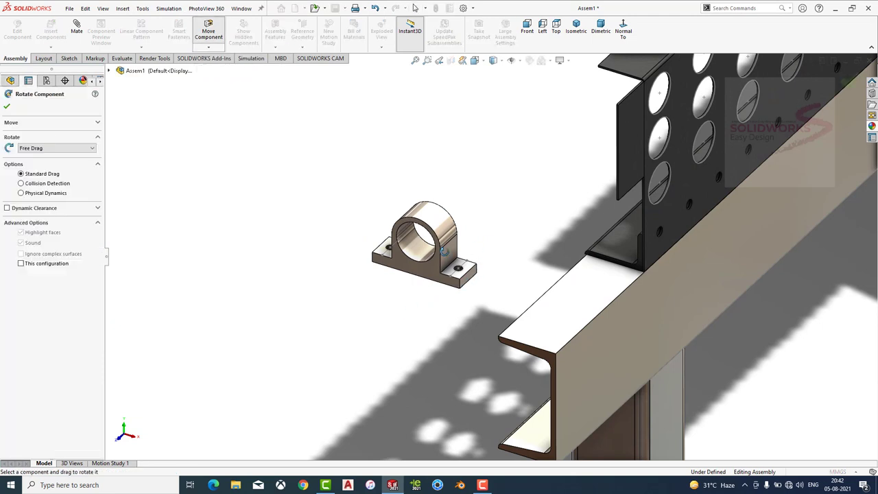
drag(443, 252, 351, 236)
key(Escape)
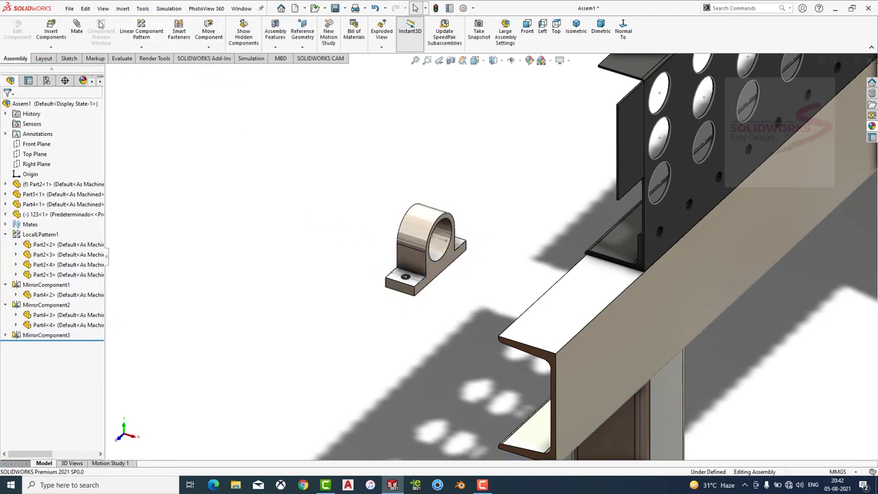
right_drag(343, 229, 443, 284)
click(443, 281)
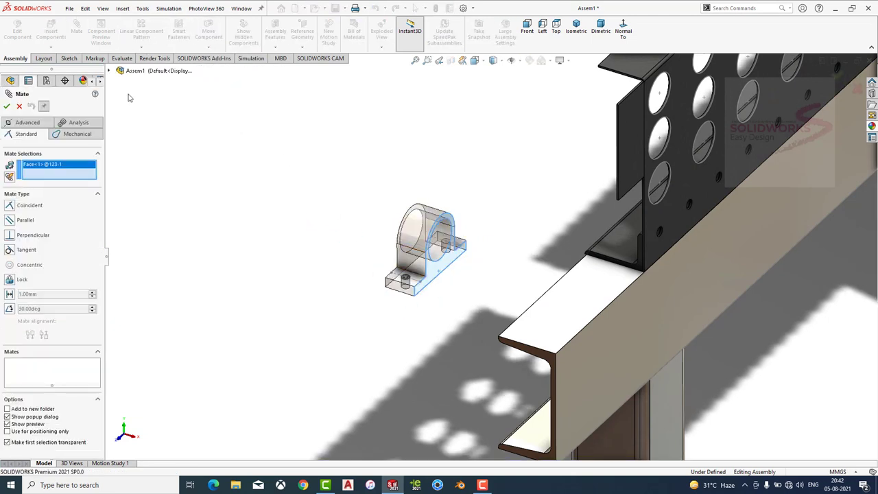
Add a Width mate centring the pillow block's side faces between the channel's two side faces.
click(20, 123)
click(11, 232)
middle_drag(280, 253, 384, 259)
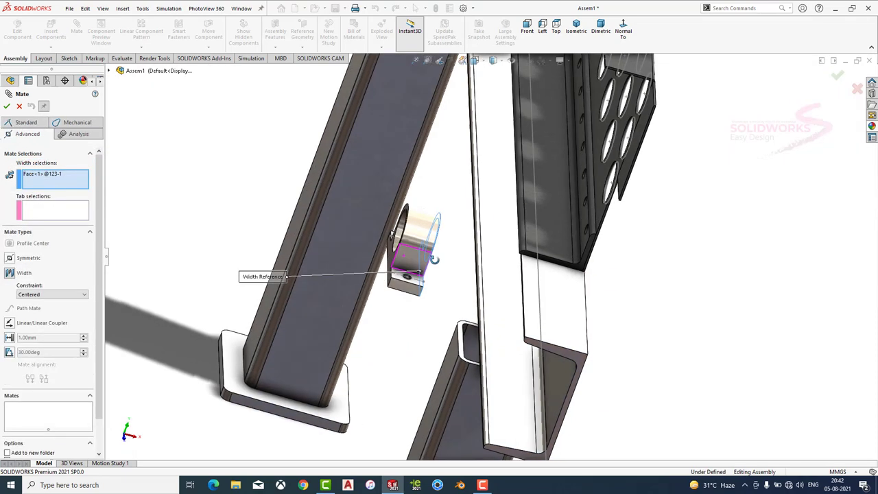
click(384, 259)
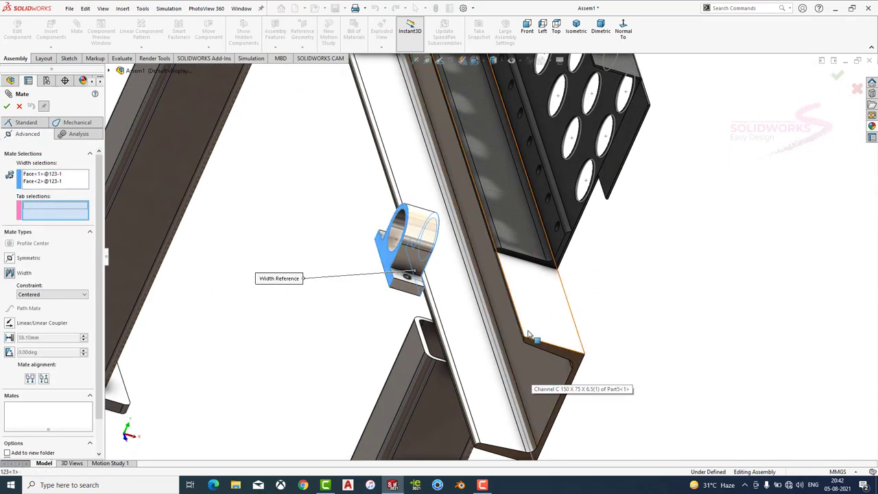
scroll(484, 318, down, 5)
click(484, 318)
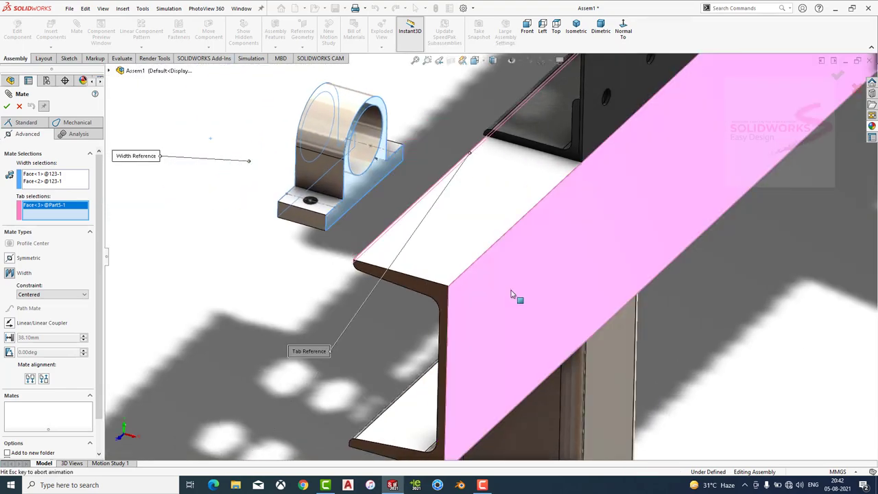
click(473, 288)
key(Return)
Fix the pillow block's end face 26.24 mm from the channel's end face with a Distance mate.
scroll(510, 288, up, 3)
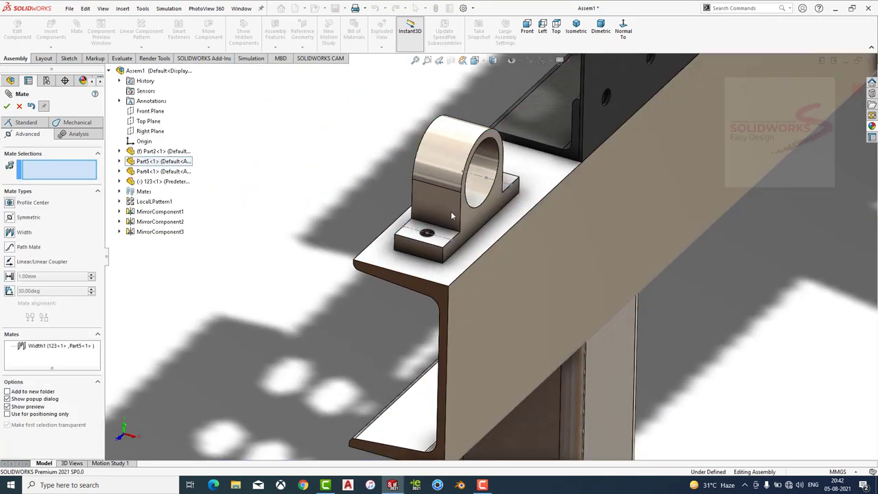
middle_drag(510, 288, 466, 254)
scroll(490, 218, down, 4)
middle_drag(490, 217, 412, 260)
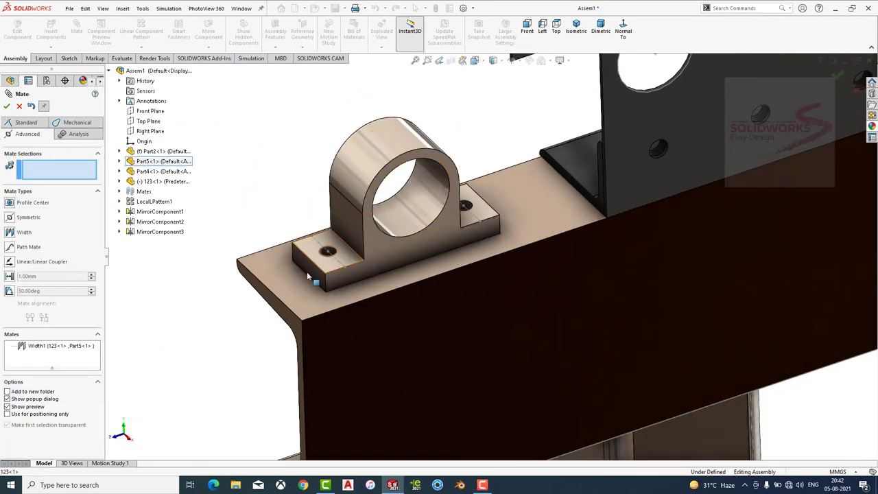
click(287, 318)
click(309, 269)
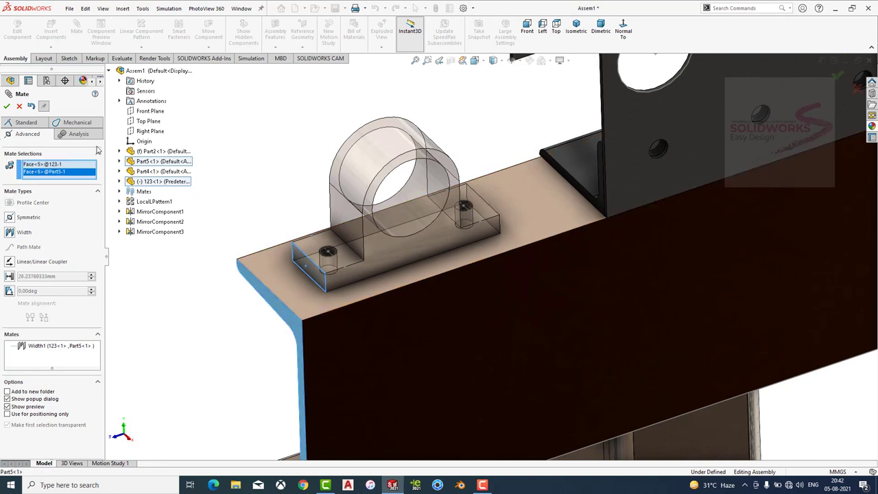
click(26, 123)
click(11, 207)
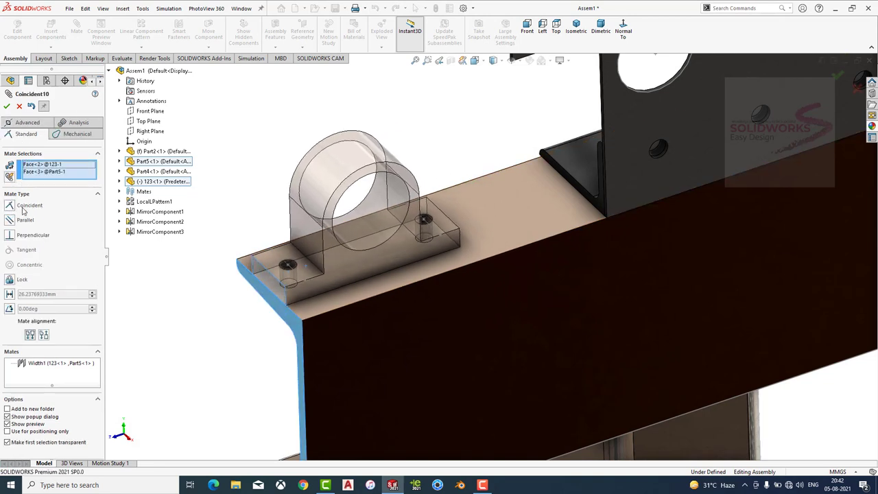
click(10, 294)
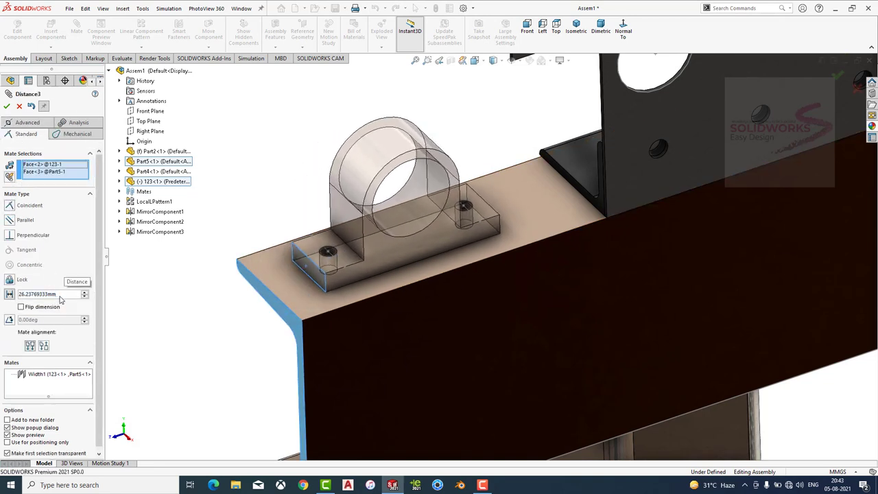
key(Return)
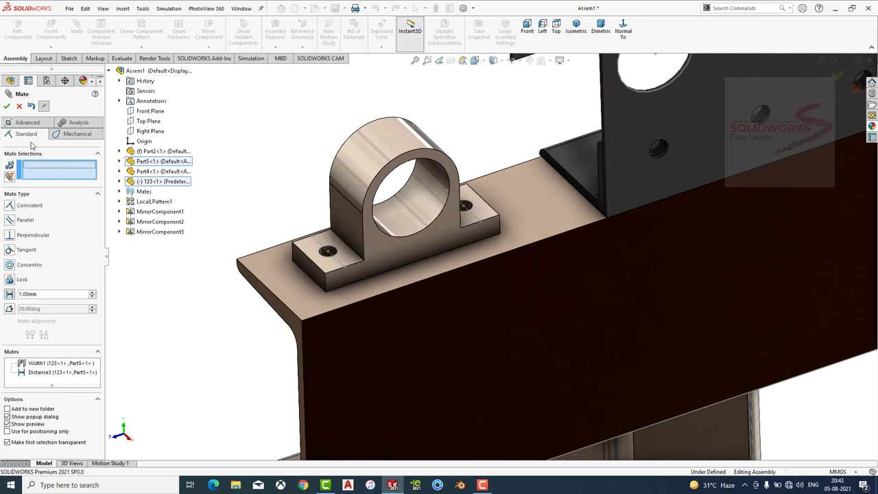
key(Escape)
Edit the Distance3 mate to 60 mm so the pillow block slides along the flange.
click(6, 224)
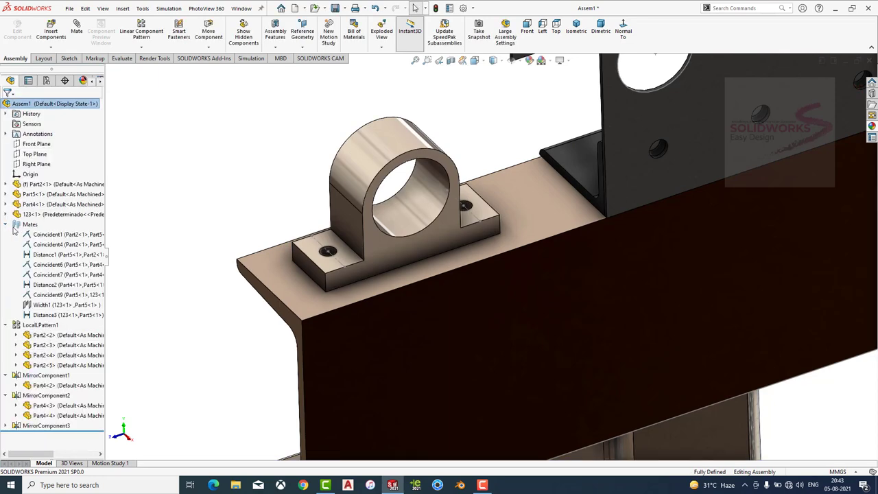
click(61, 314)
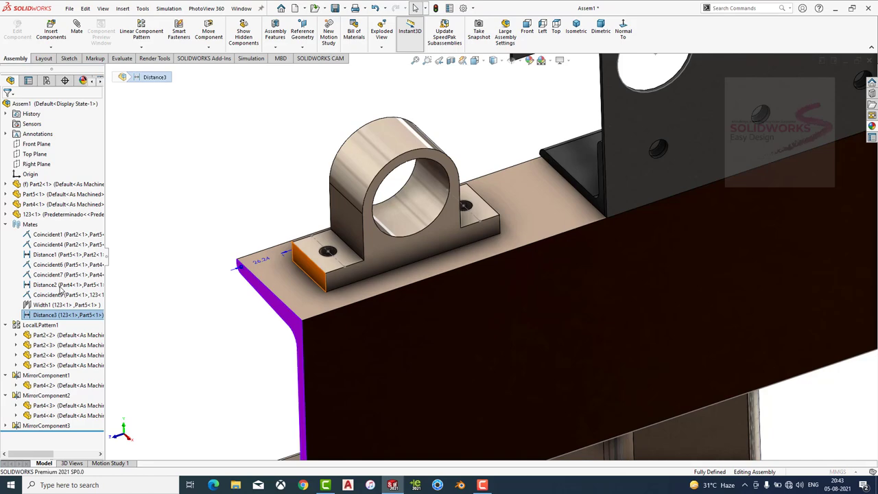
click(61, 290)
text(60)
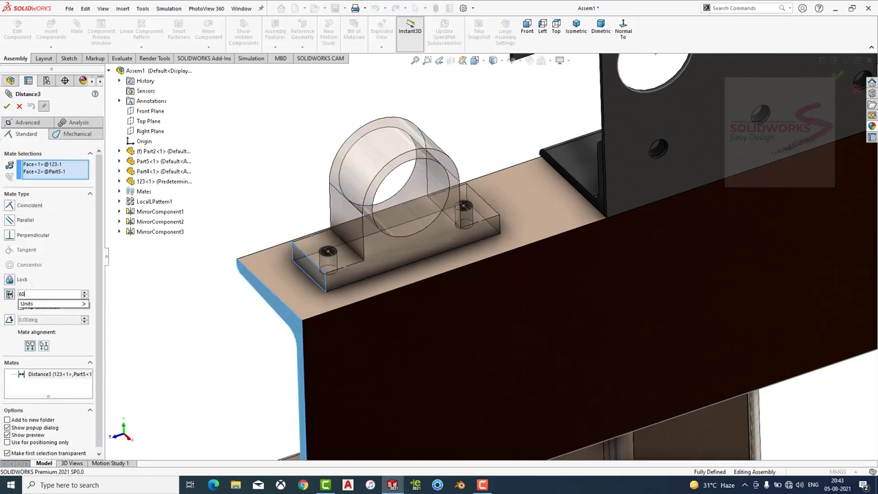
key(Return)
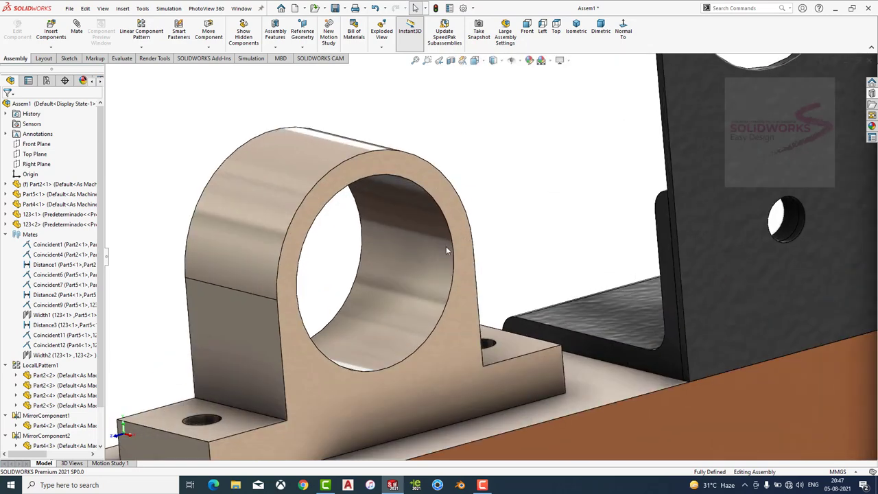
Open pillow block part 123 and dimension the Croquis3 bore circle to 47 mm diameter.
click(446, 246)
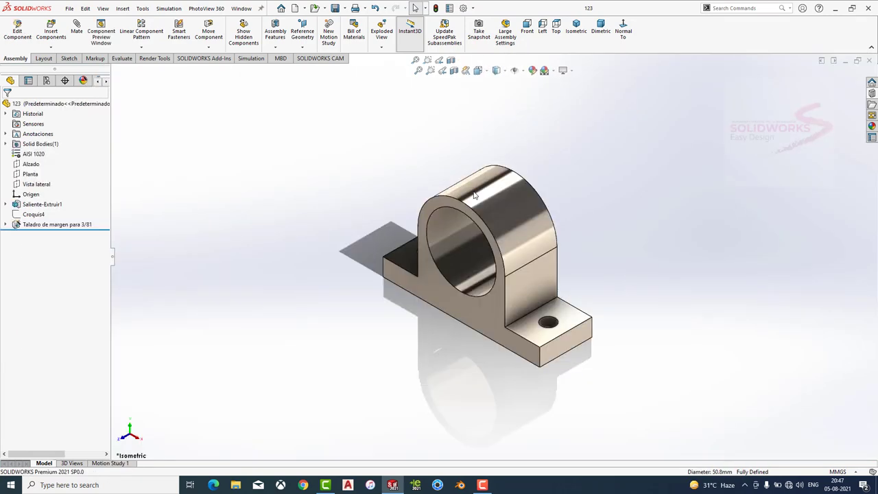
click(6, 224)
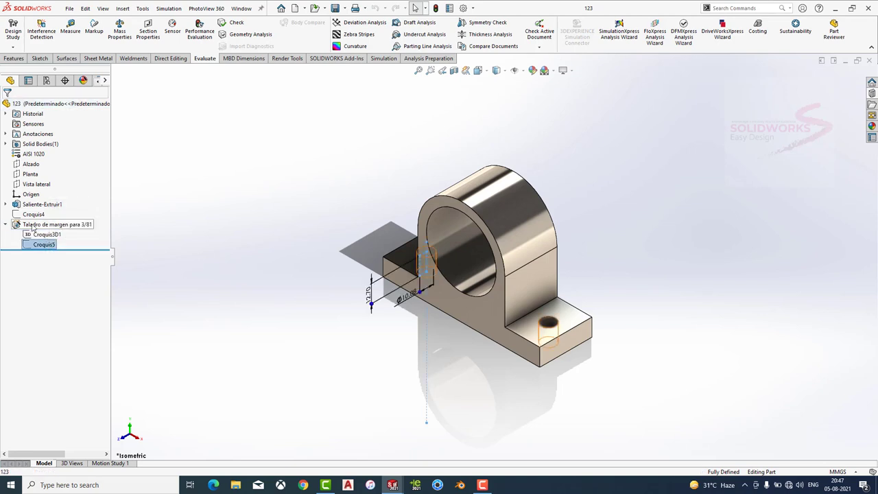
click(22, 205)
click(6, 204)
click(41, 214)
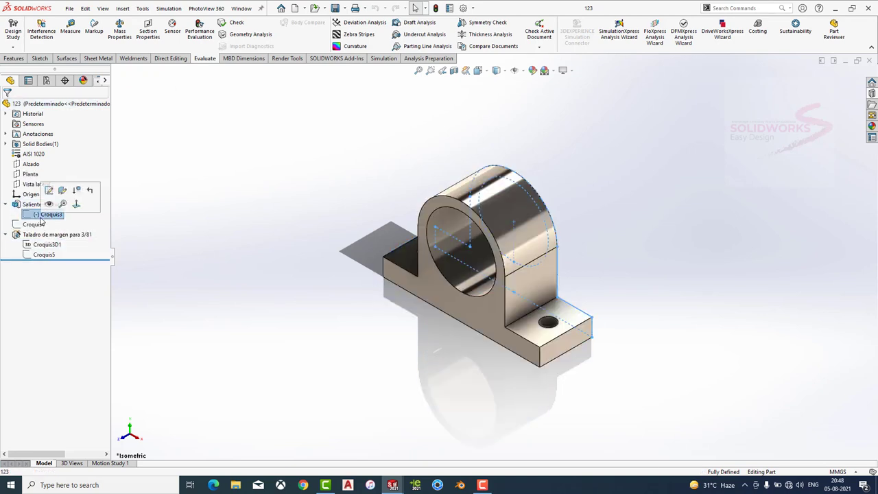
click(49, 190)
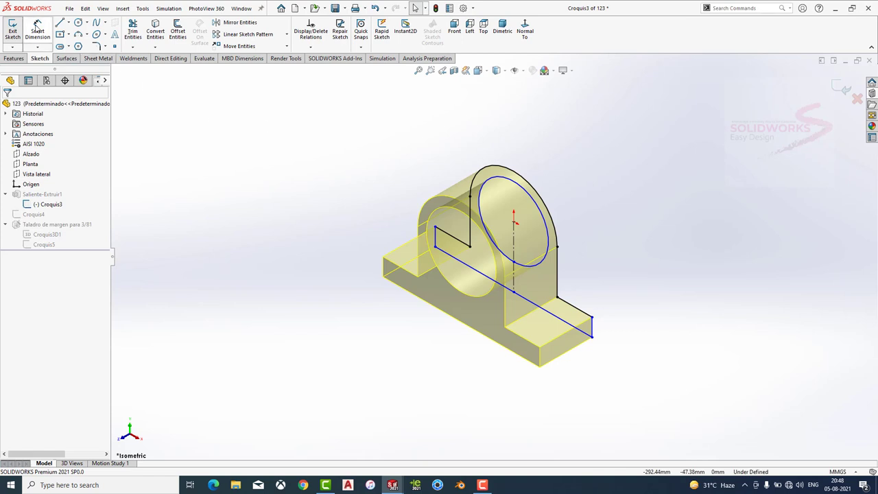
click(501, 181)
click(554, 139)
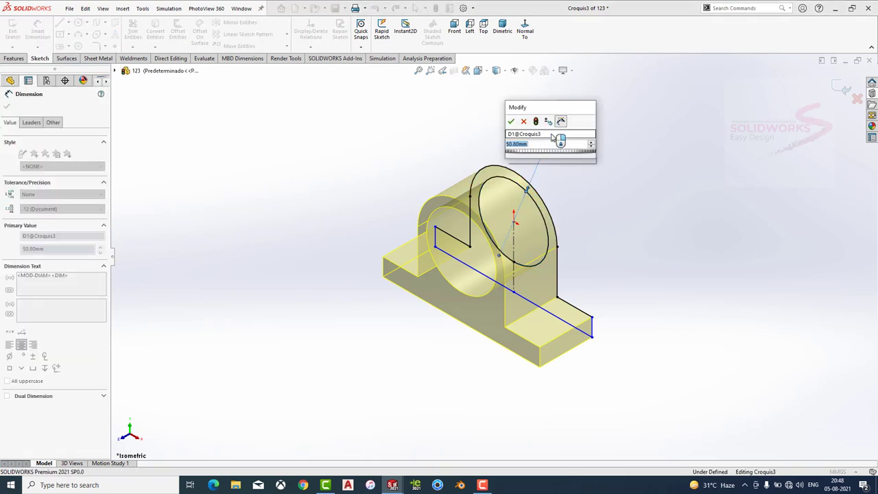
key(Return)
Exit the sketch, close and save part 123, and rebuild the assembly.
click(831, 94)
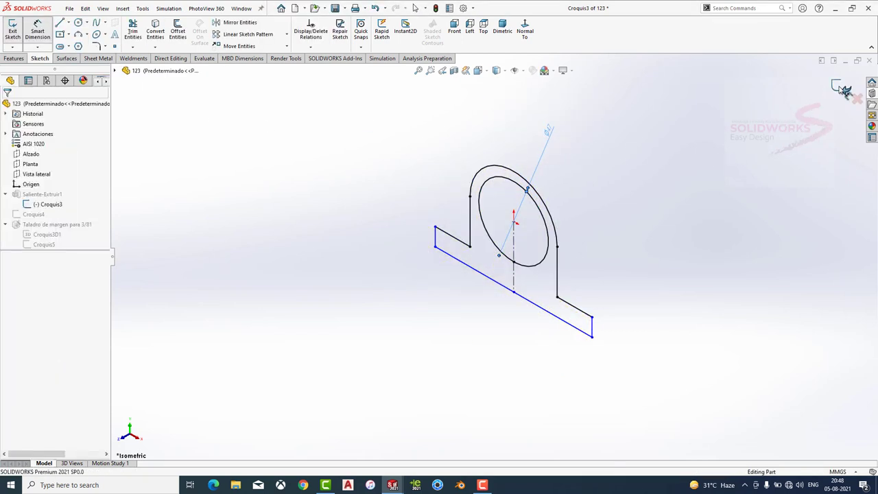
click(869, 60)
click(436, 240)
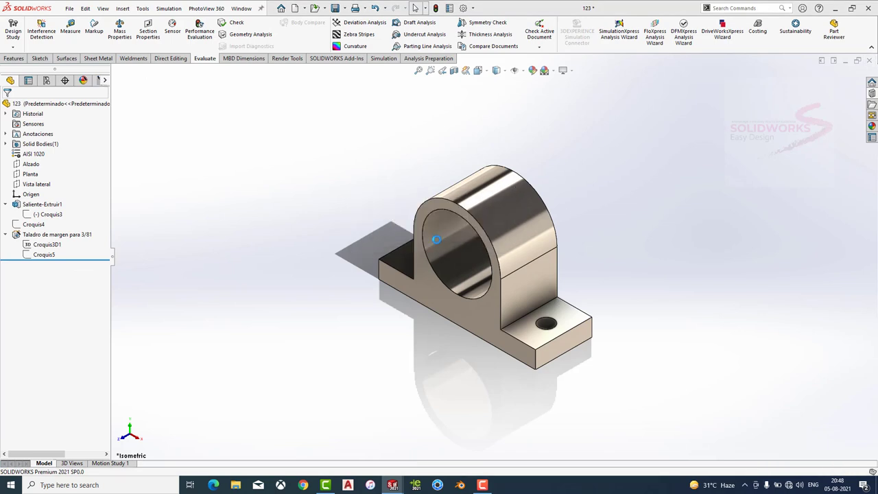
click(66, 53)
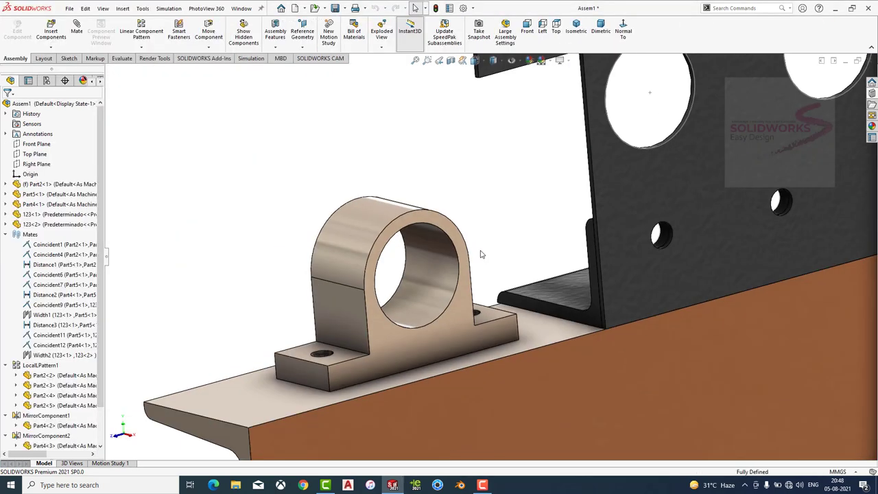
Drag a 7303B angular contact ball bearing from the Design Library into the pillow block bore.
click(7, 235)
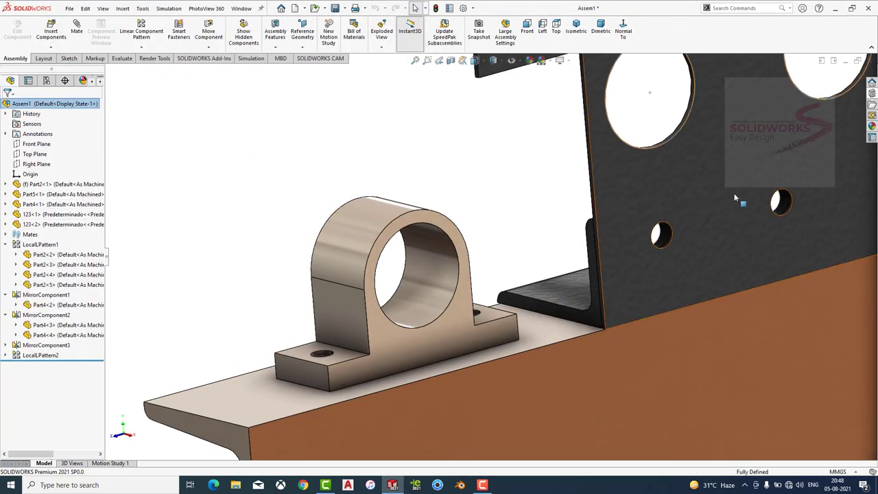
click(872, 94)
drag(652, 256, 417, 275)
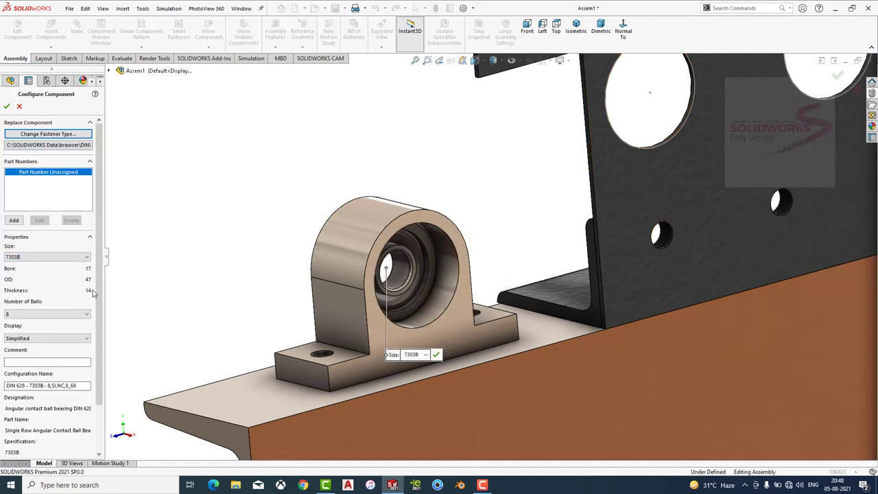
scroll(384, 291, down, 2)
middle_drag(426, 274, 75, 294)
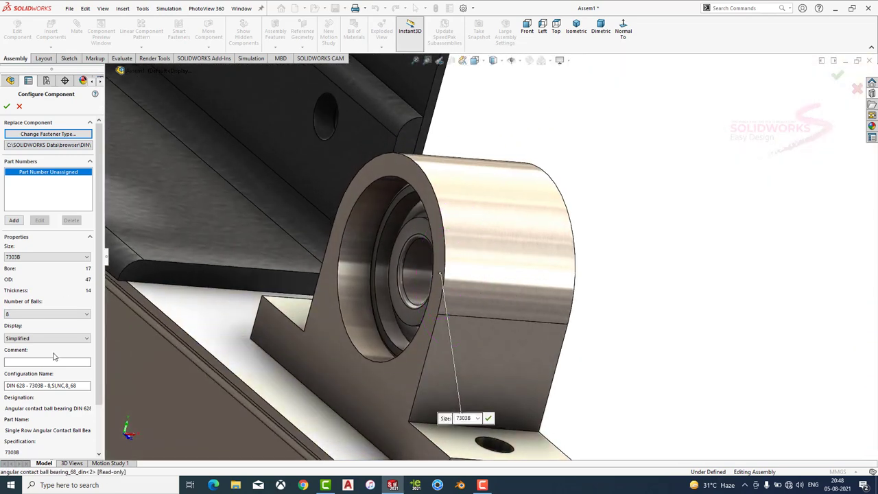
Try the bearing's Number of Balls options, switching to Full and back to 8.
click(42, 315)
click(30, 332)
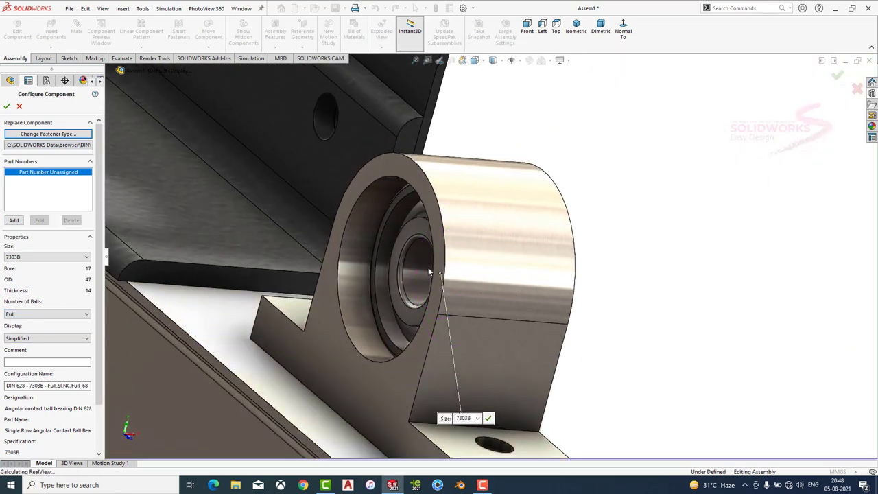
scroll(428, 267, up, 3)
middle_drag(428, 267, 415, 246)
scroll(415, 245, down, 5)
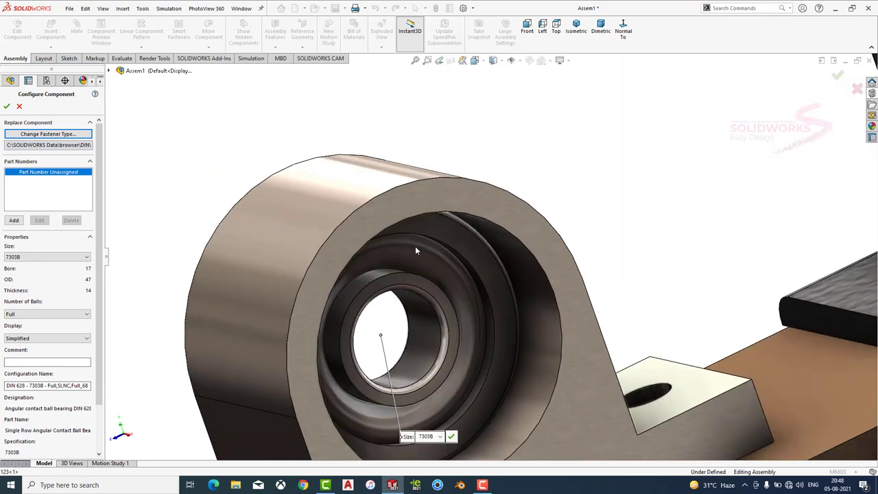
click(86, 314)
click(52, 323)
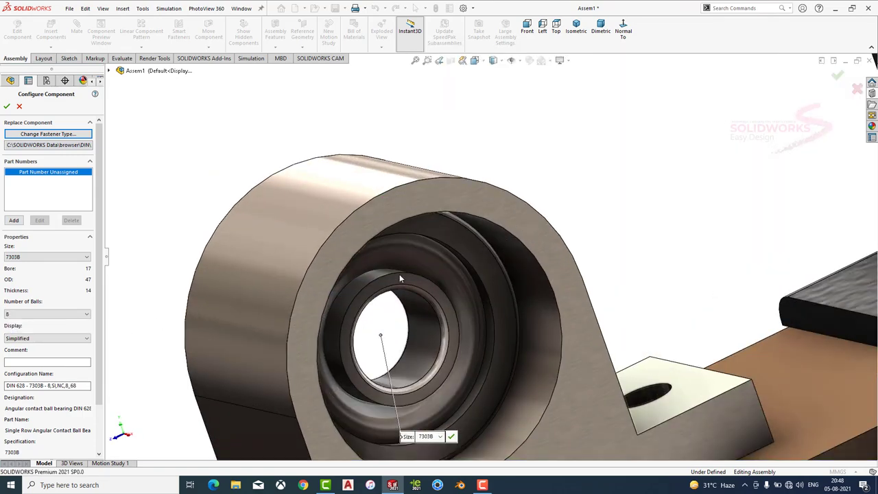
Set the bearing to Detailed display with a Full set of balls.
scroll(451, 295, up, 3)
middle_drag(451, 295, 425, 275)
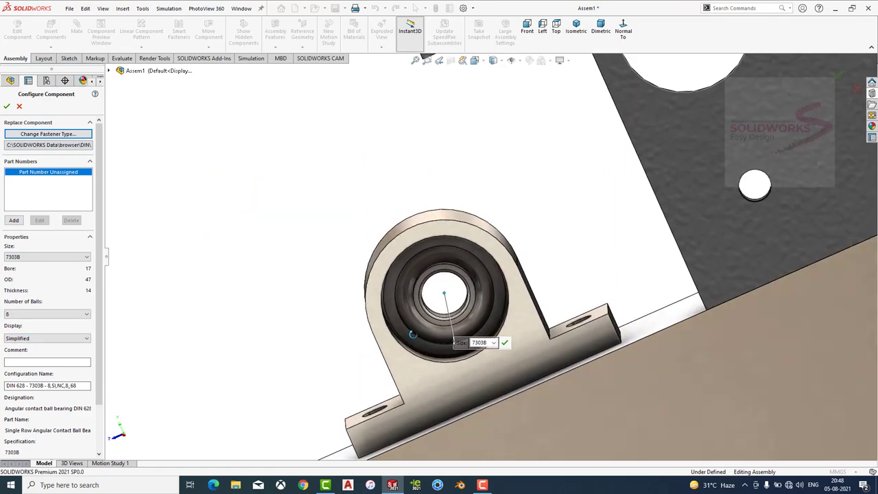
click(38, 339)
click(28, 355)
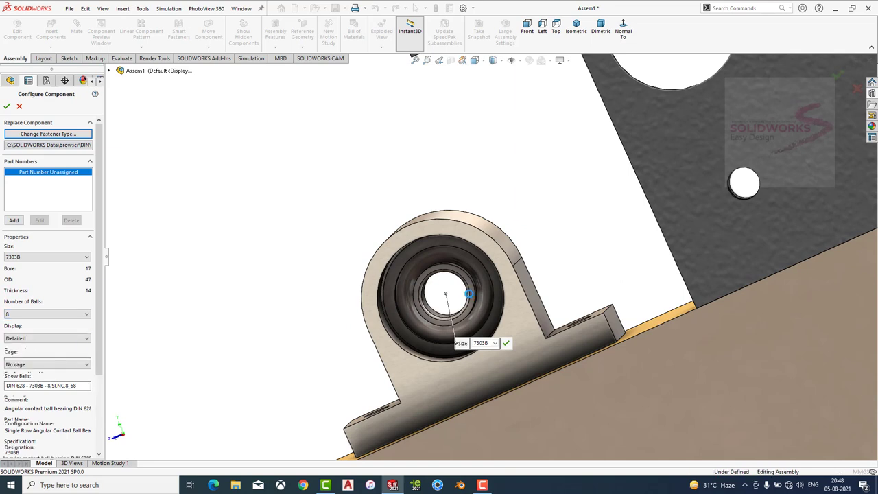
scroll(280, 266, down, 5)
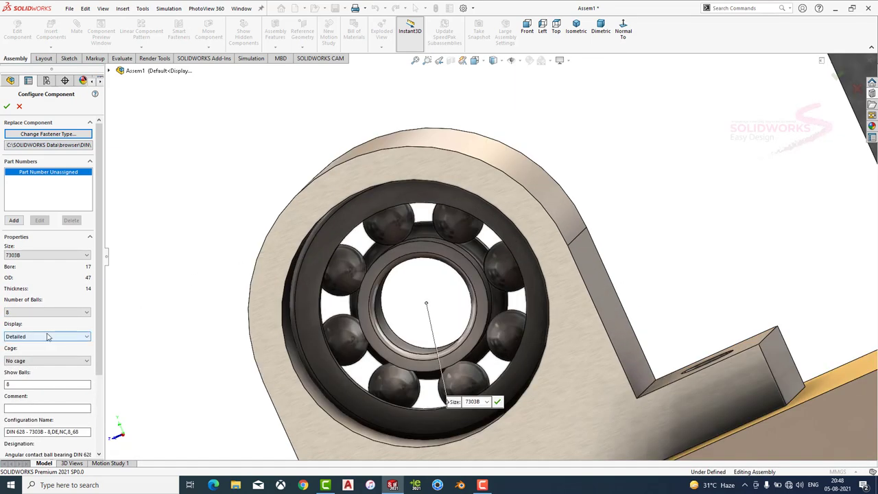
click(45, 314)
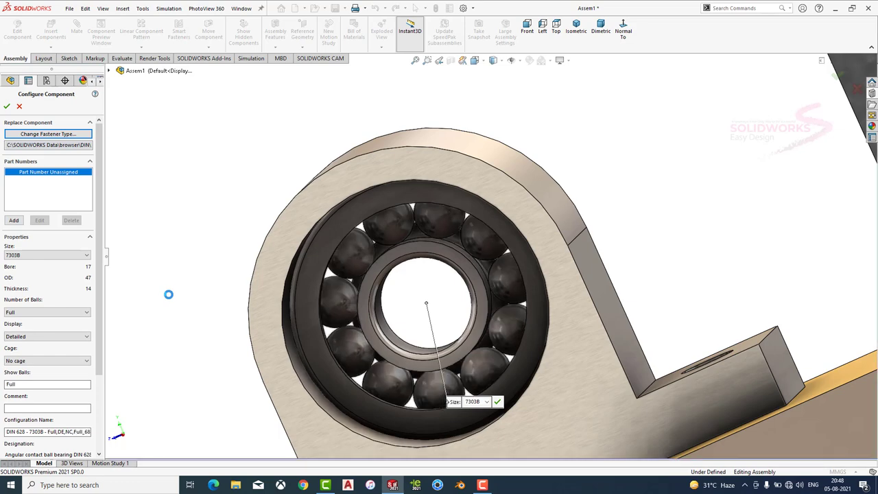
scroll(485, 290, up, 3)
mouse_move(485, 291)
middle_down()
mouse_move(553, 259)
mouse_move(528, 255)
middle_up()
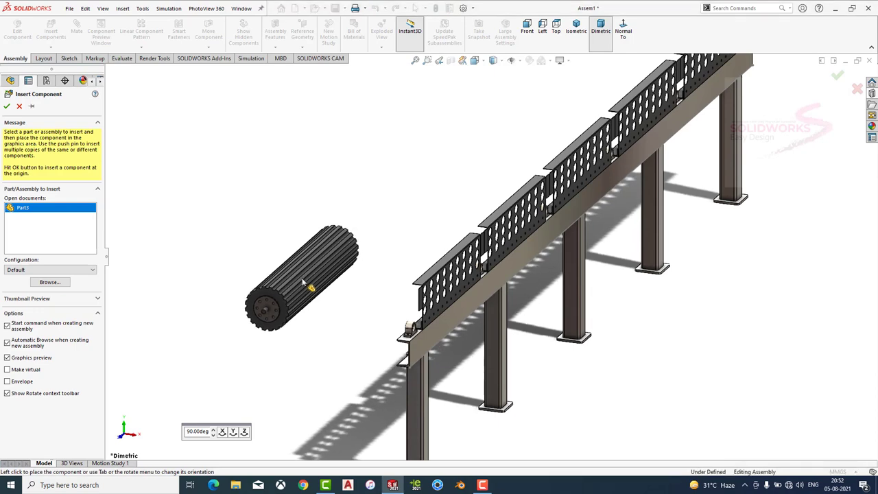
Place the inserted roller and rotate it to line up with the frame.
click(302, 281)
scroll(295, 288, down, 2)
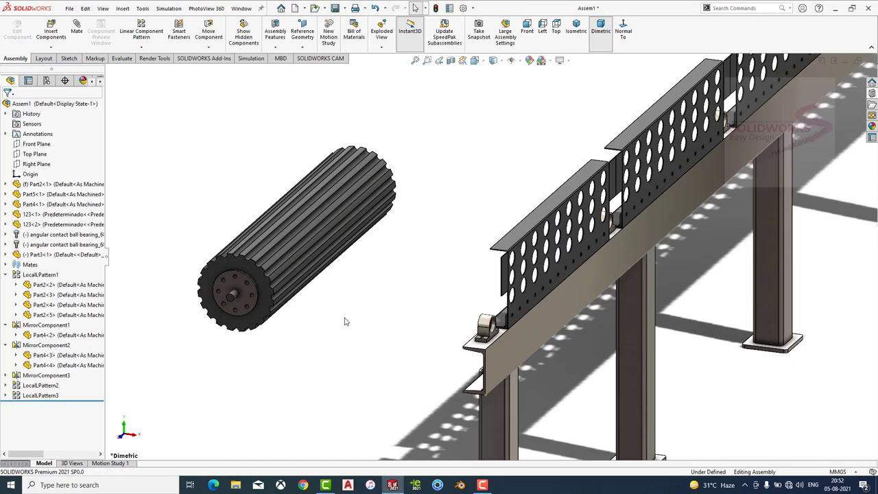
scroll(275, 275, down, 2)
click(51, 47)
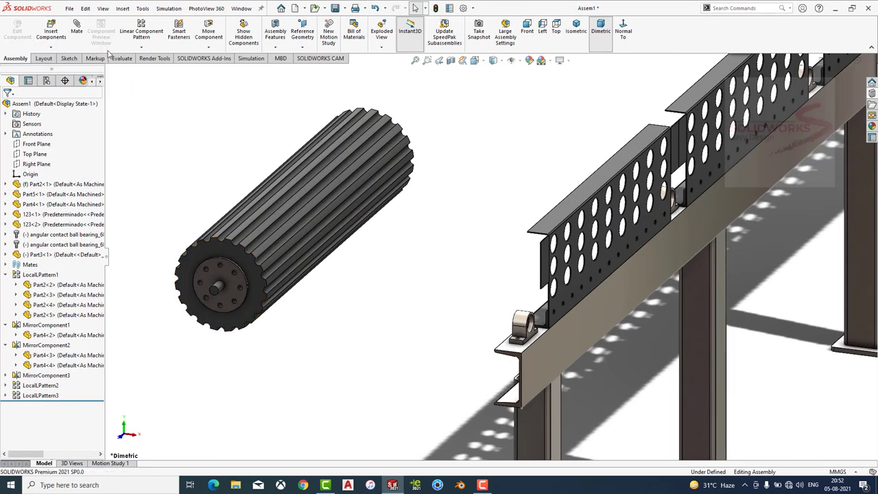
click(208, 47)
click(226, 69)
drag(249, 240, 329, 220)
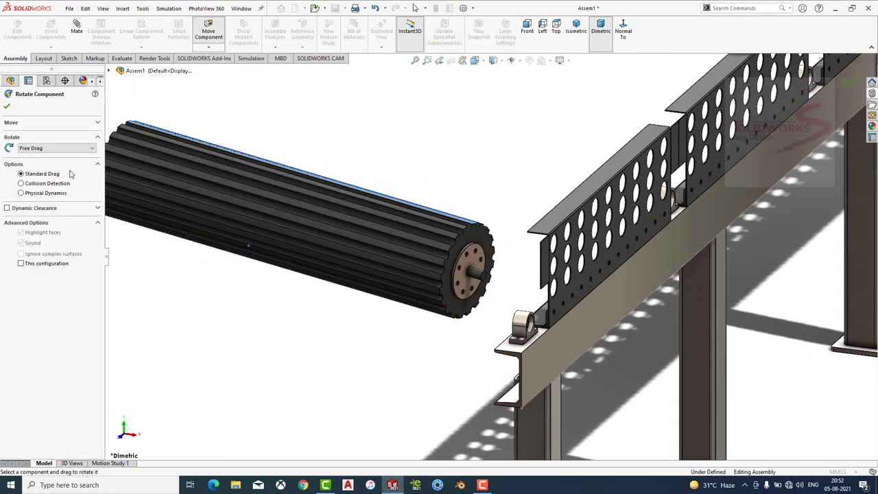
key(Escape)
Mate the roller's shaft end concentric with the bearing bore.
scroll(376, 190, down, 3)
click(375, 190)
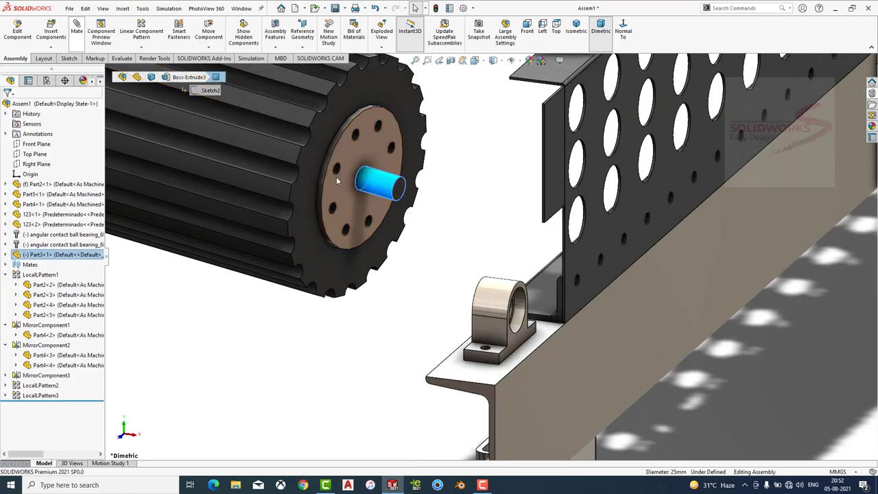
scroll(512, 332, up, 5)
click(504, 278)
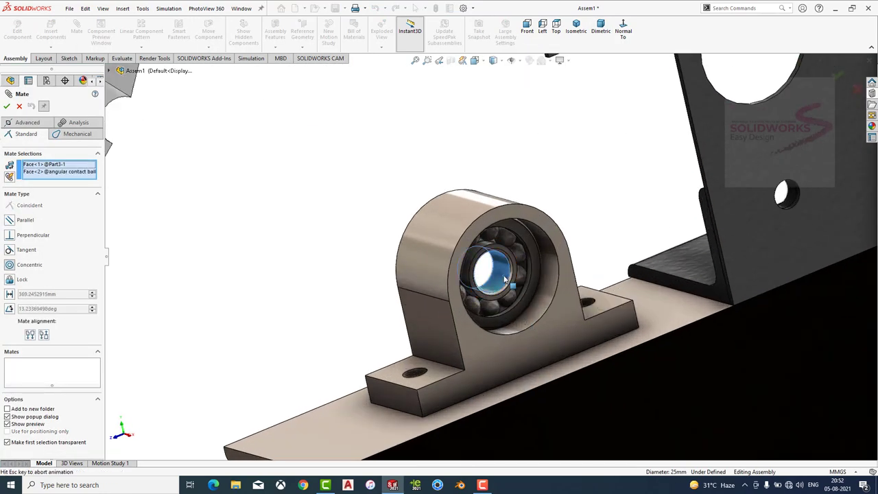
click(617, 293)
scroll(513, 288, up, 3)
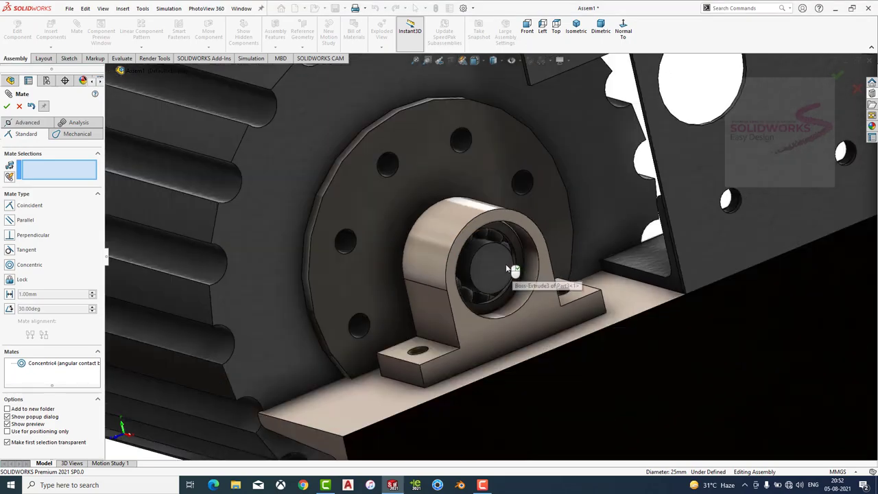
middle_drag(514, 288, 487, 261)
scroll(486, 257, down, 3)
key(Escape)
Slide the roller along its axis away from the bearing and measure the 25 mm shaft.
scroll(487, 258, down, 3)
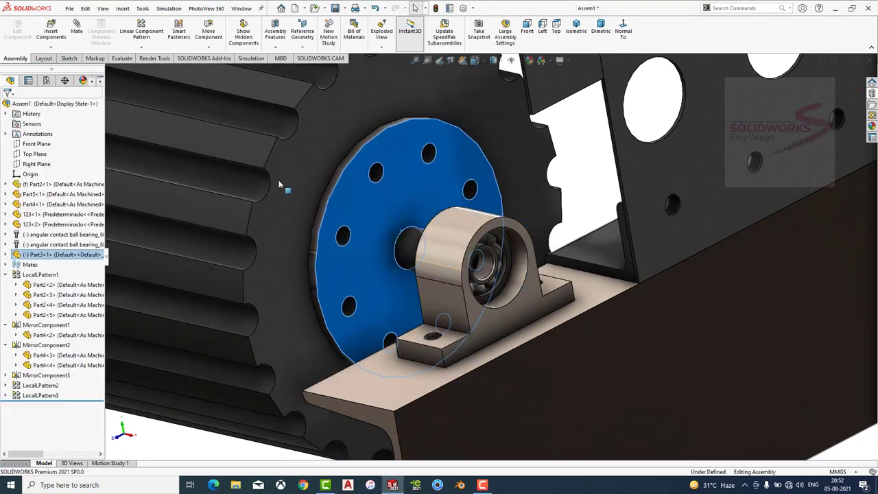
mouse_move(283, 186)
mouse_down()
mouse_move(295, 199)
mouse_move(288, 192)
mouse_up()
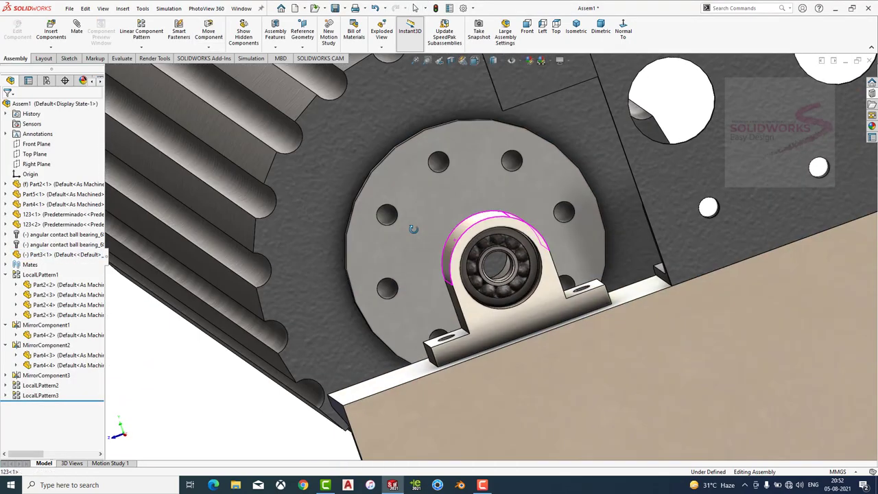
middle_drag(288, 192, 264, 132)
click(122, 57)
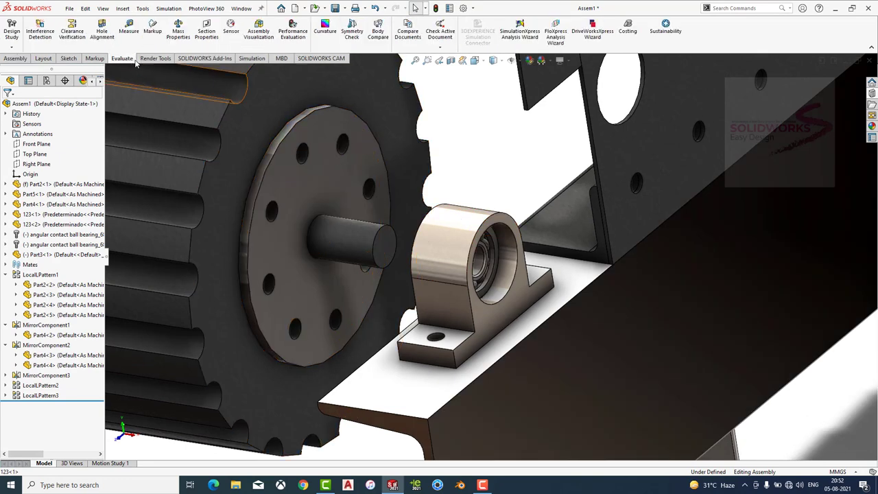
click(128, 31)
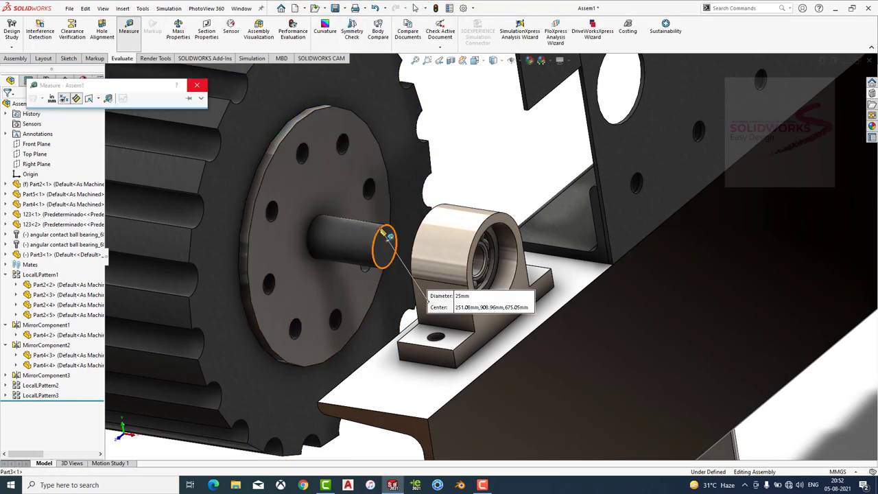
key(Escape)
Measure the bearing's inner bore, confirming a 17 mm diameter.
scroll(470, 254, down, 2)
key(Return)
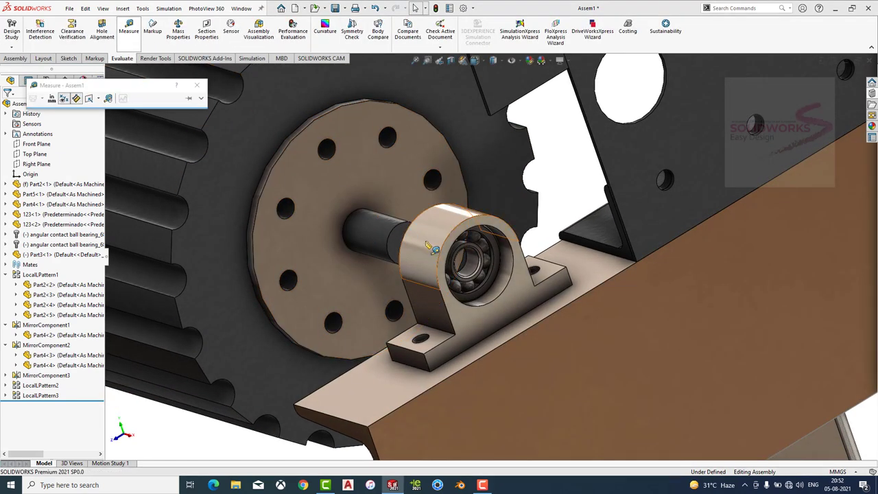
scroll(467, 251, down, 2)
click(457, 244)
key(Escape)
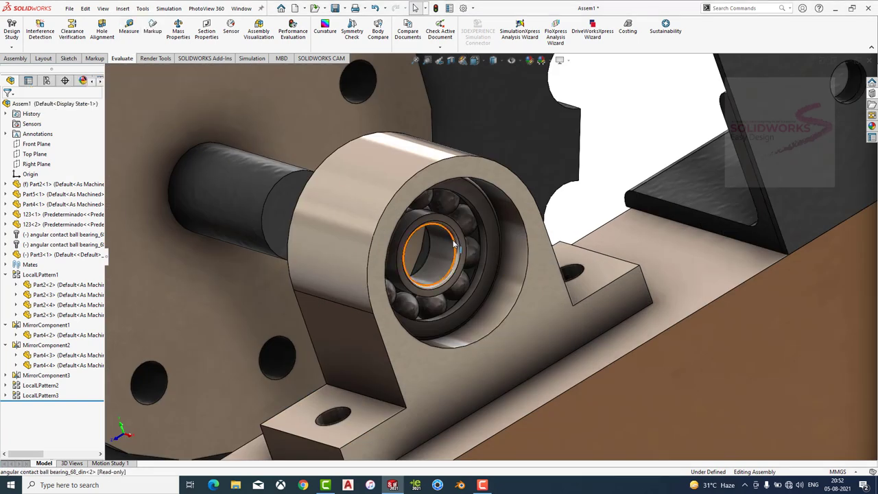
key(Return)
click(458, 242)
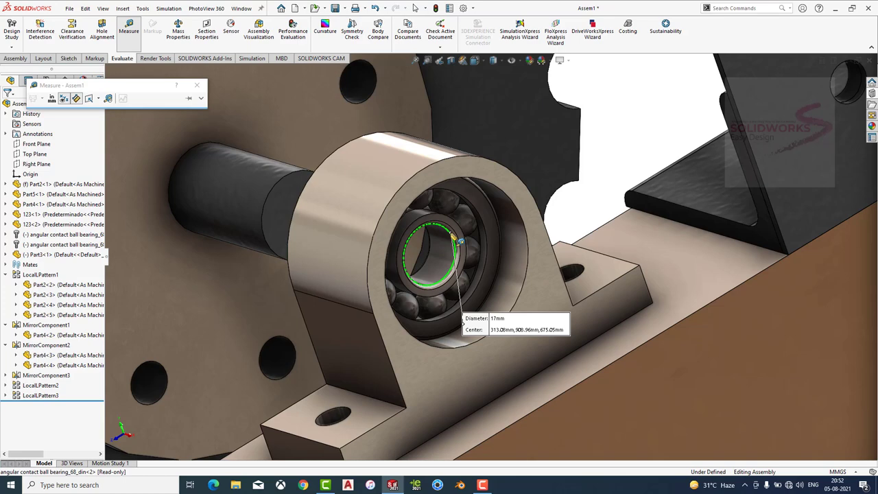
key(Escape)
Open the roller part Part3 in its own window from the shaft.
scroll(458, 242, up, 3)
scroll(398, 227, down, 1)
click(401, 226)
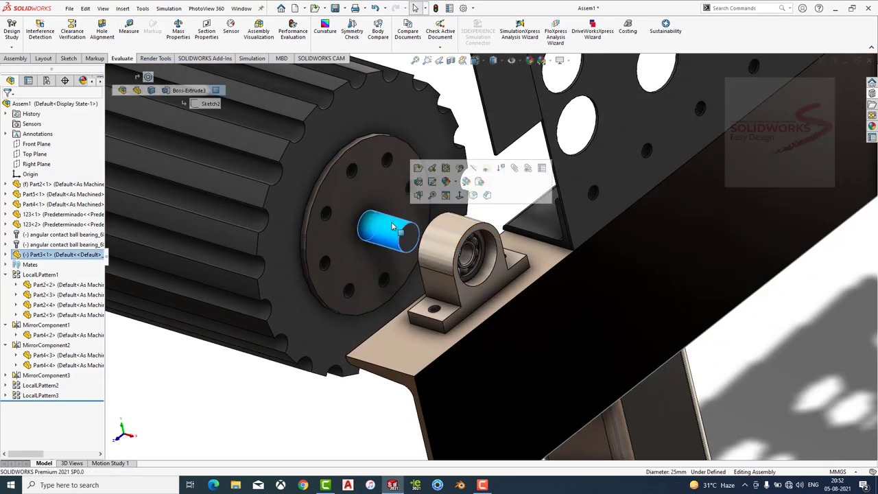
click(419, 167)
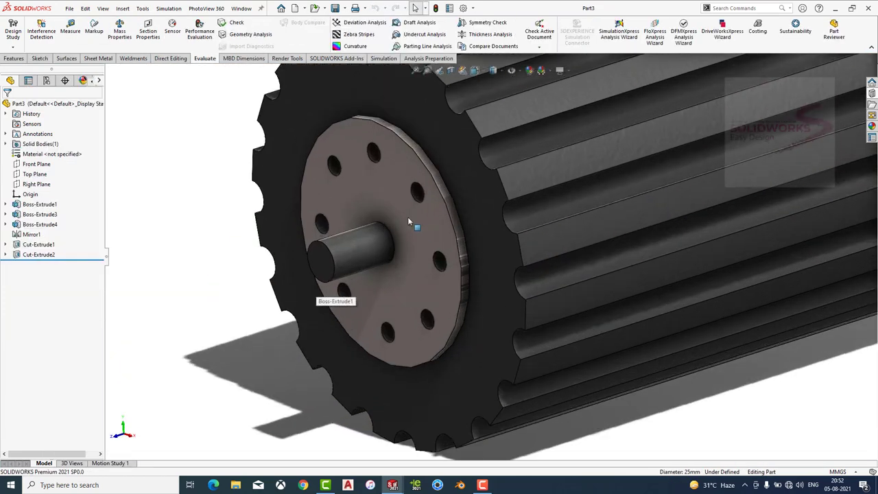
Sketch a 17 mm diameter circle centred on the shaft end face.
scroll(407, 221, down, 2)
click(290, 288)
click(314, 237)
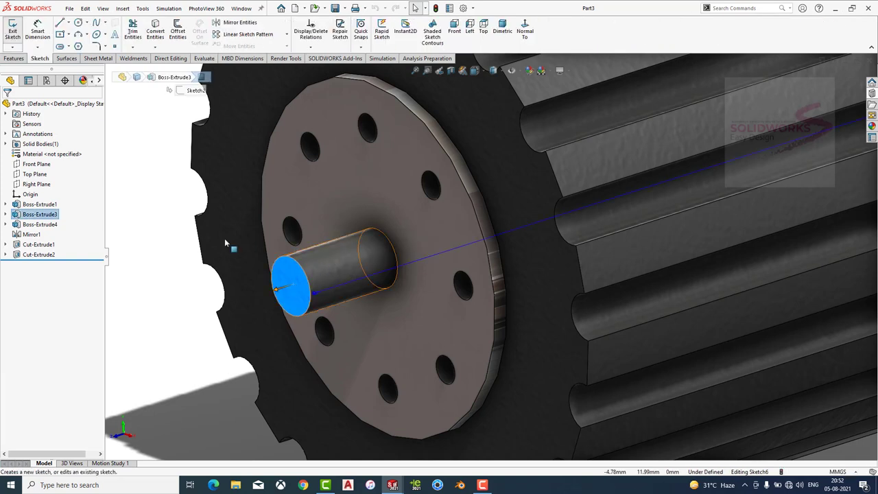
click(77, 23)
drag(291, 286, 306, 288)
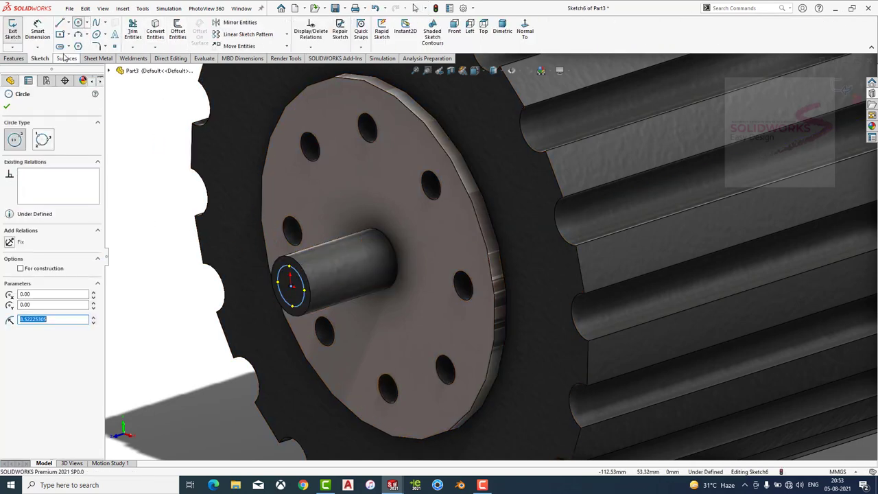
key(Escape)
click(281, 272)
click(148, 198)
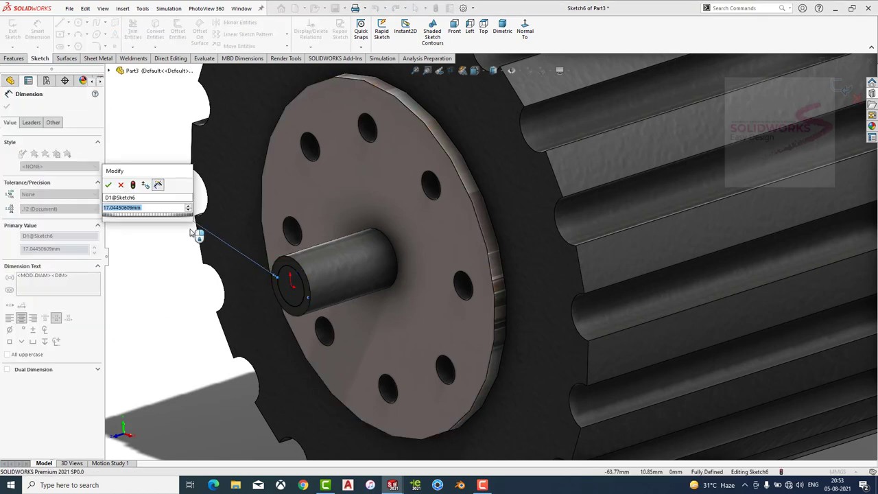
text(1)
key(Return)
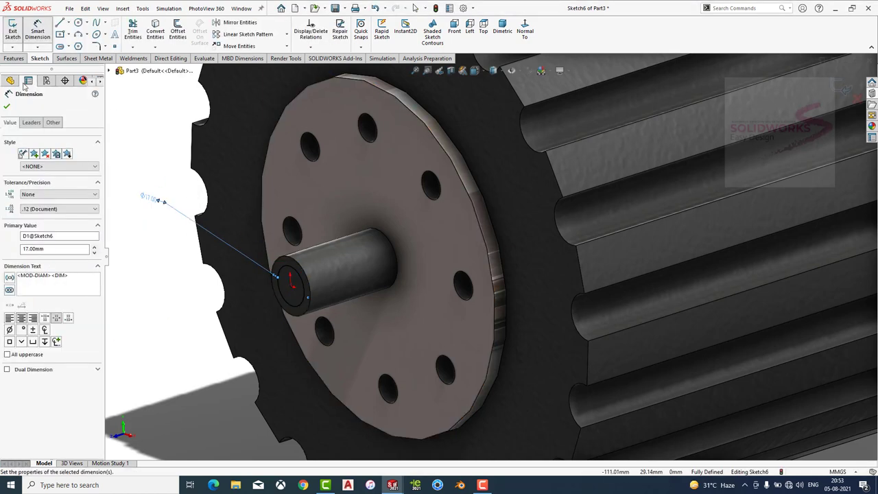
Cut away the material outside the circle to a 40 mm depth as Cut-Extrude3.
click(16, 58)
click(135, 41)
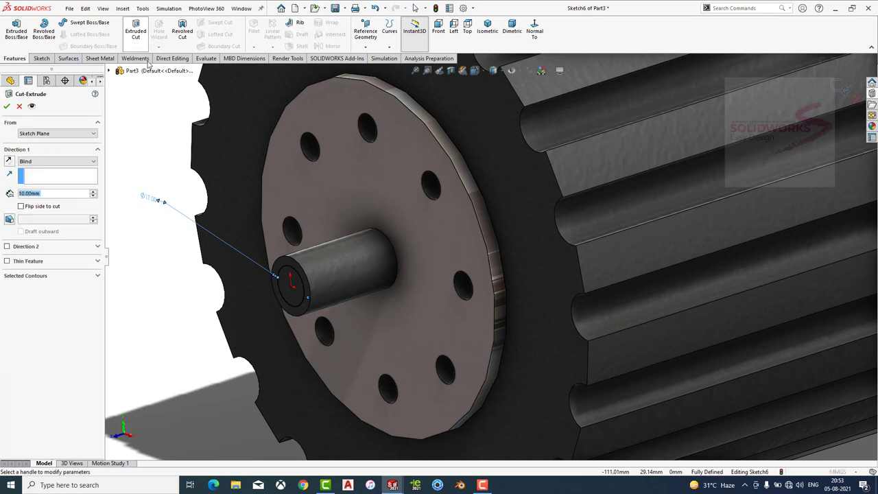
click(22, 206)
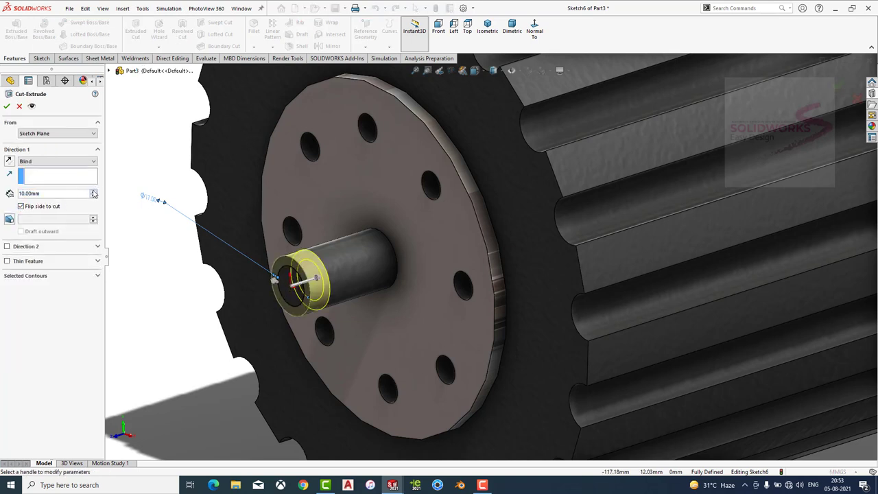
click(94, 192)
click(93, 196)
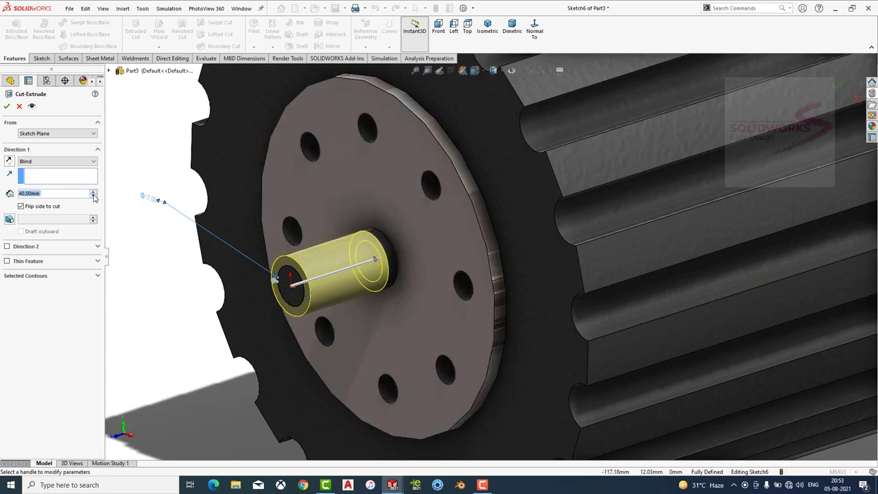
click(6, 105)
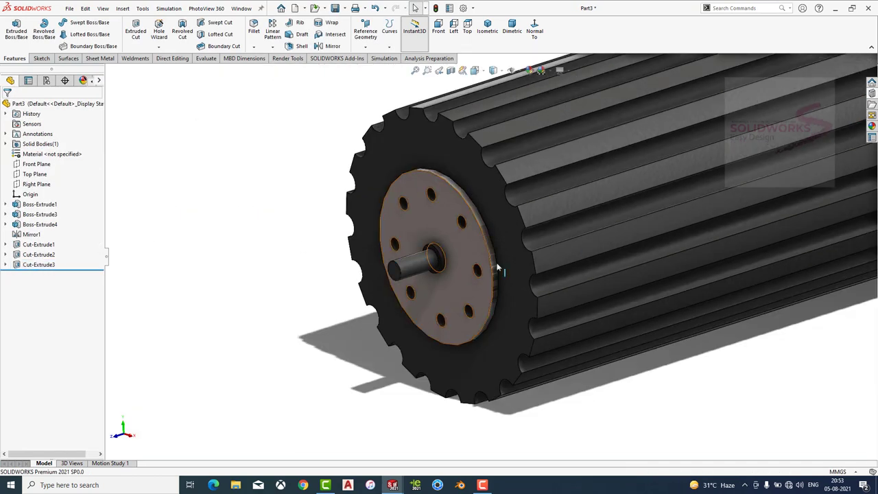
Mirror Cut-Extrude3 about the Front Plane onto the opposite shaft end.
scroll(544, 253, up, 5)
scroll(636, 229, down, 4)
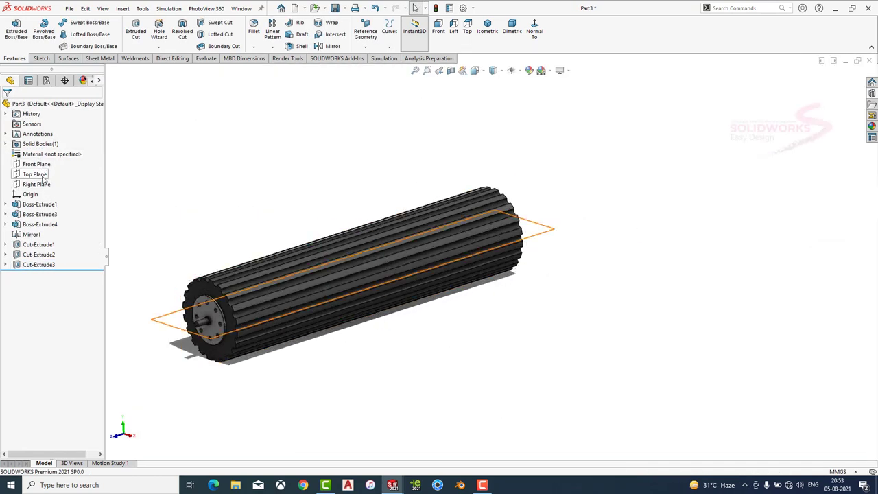
click(43, 167)
click(328, 46)
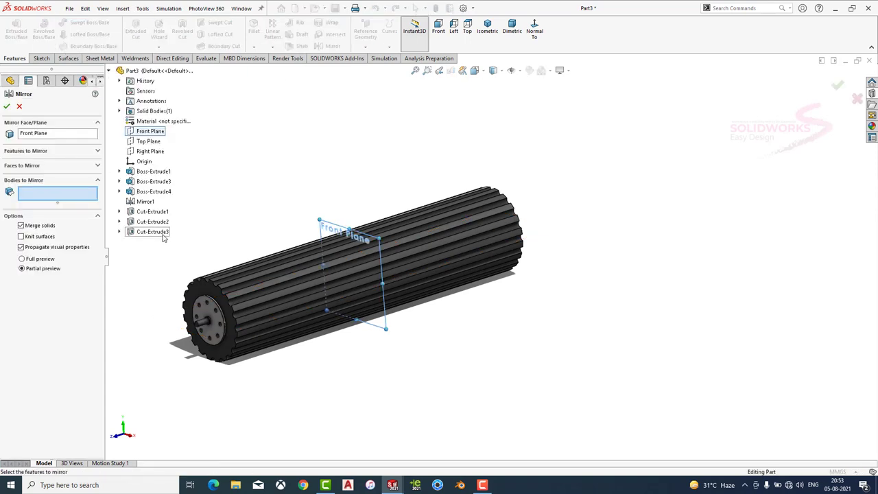
click(51, 151)
click(157, 233)
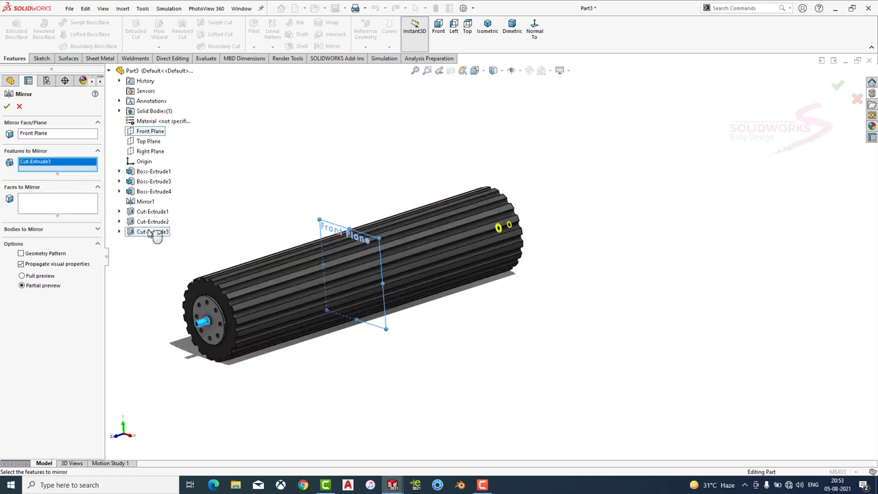
click(6, 106)
middle_drag(333, 141, 323, 190)
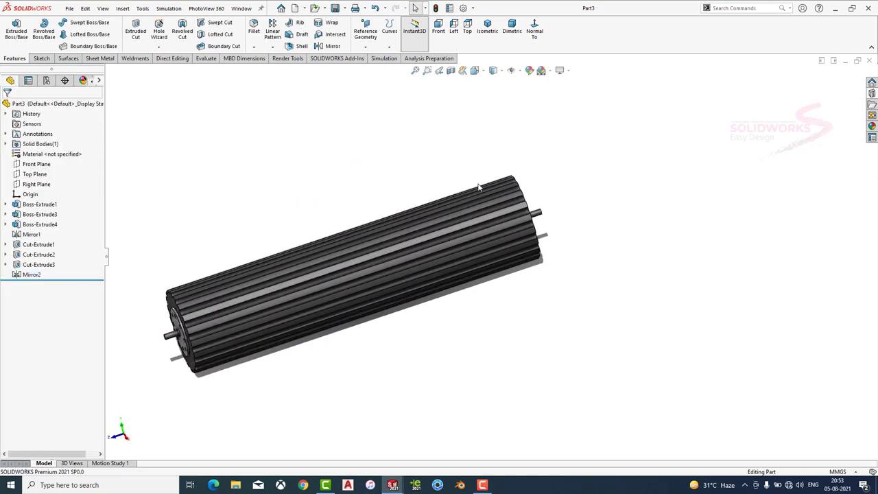
Back in Assem1, select the shoulder face at the base of the roller's reduced shaft.
key(ctrl+Tab)
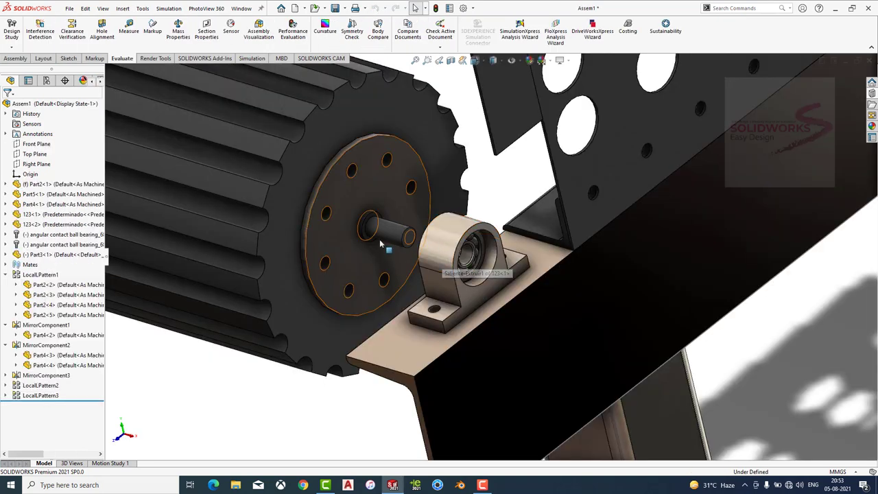
click(388, 235)
key(Escape)
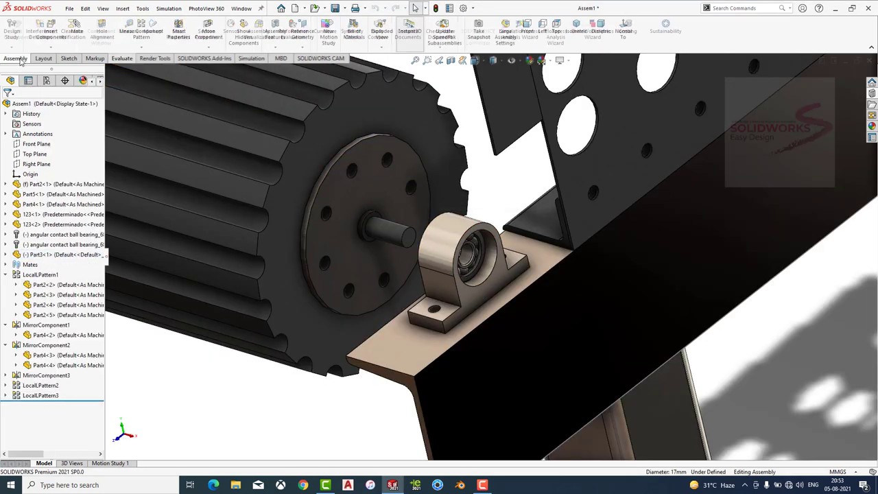
click(15, 58)
click(387, 236)
click(397, 224)
click(467, 253)
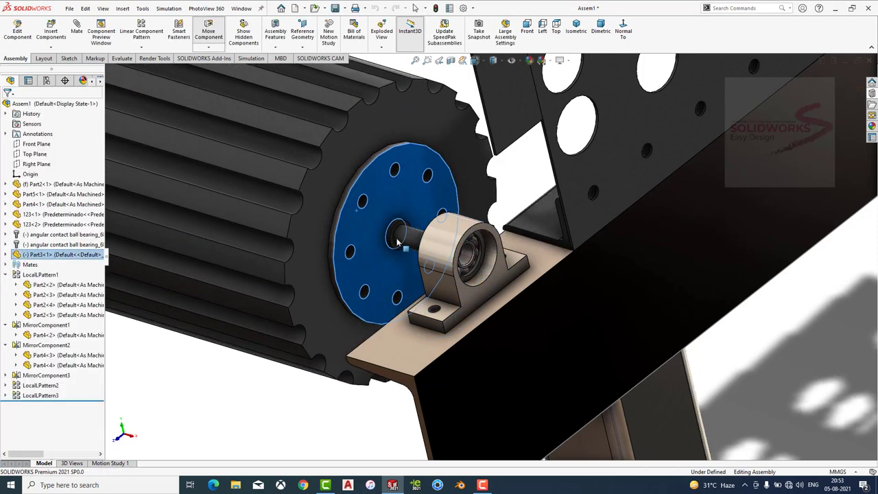
scroll(441, 255, down, 2)
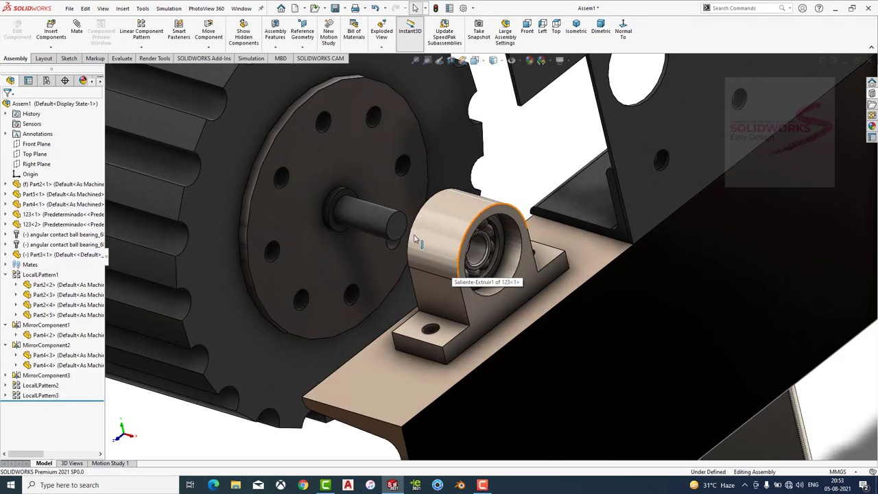
click(337, 162)
click(342, 193)
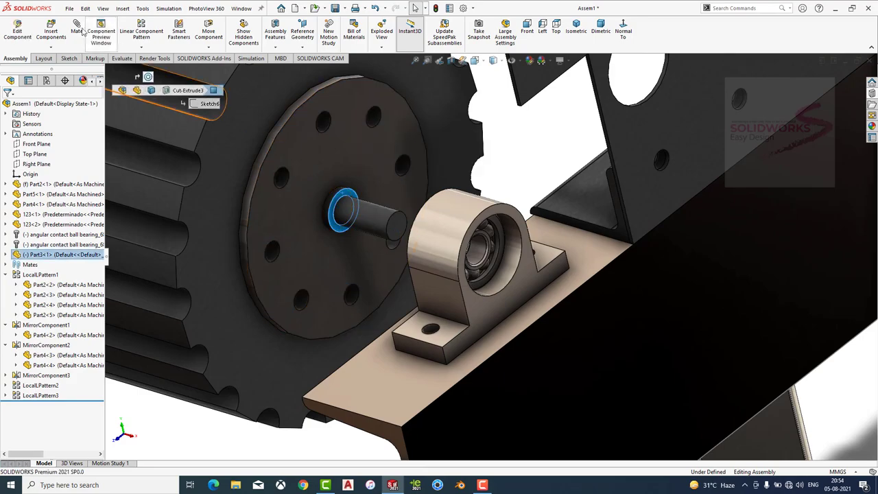
Mate the shaft shoulder coincident with the bearing face, then view the conveyor isometrically.
key(m)
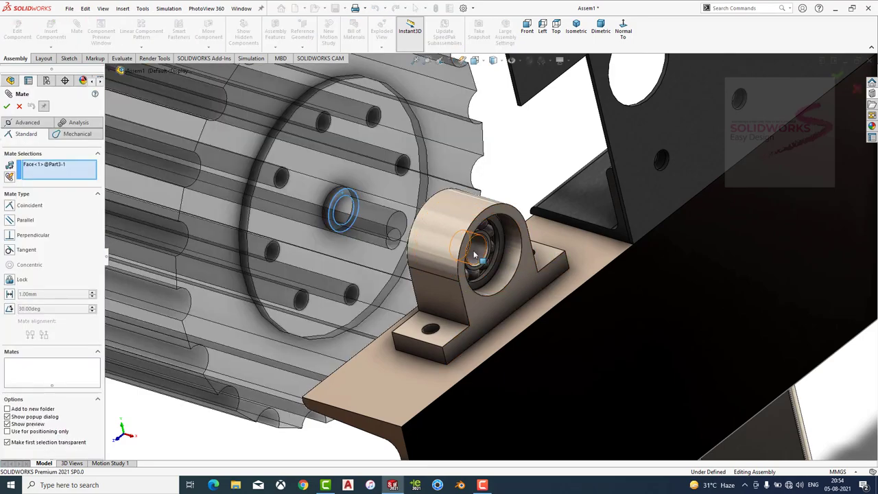
click(473, 255)
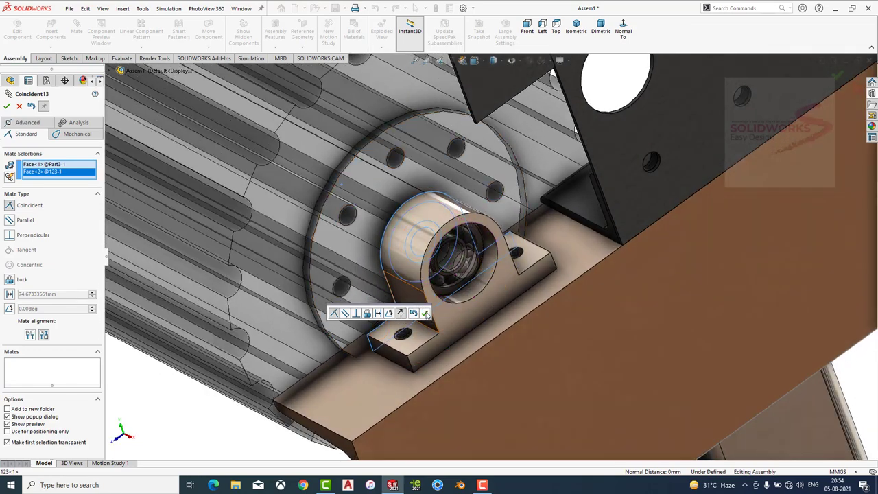
click(430, 317)
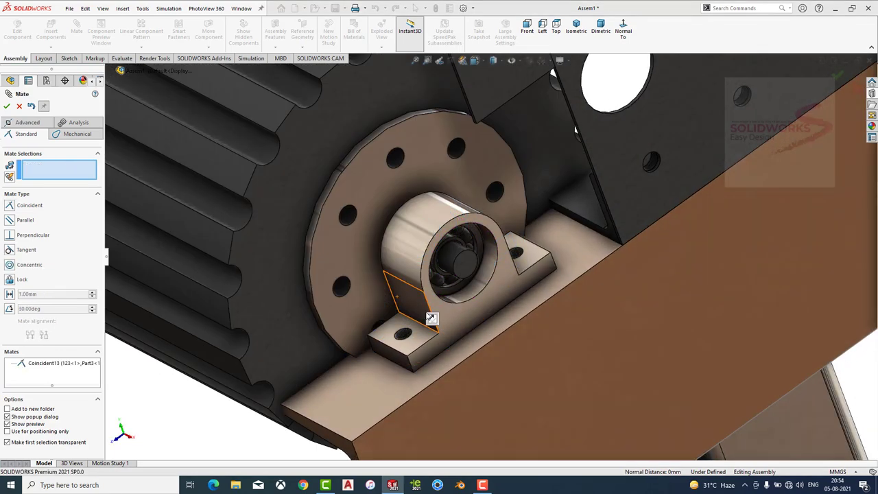
scroll(431, 317, up, 5)
scroll(430, 318, up, 5)
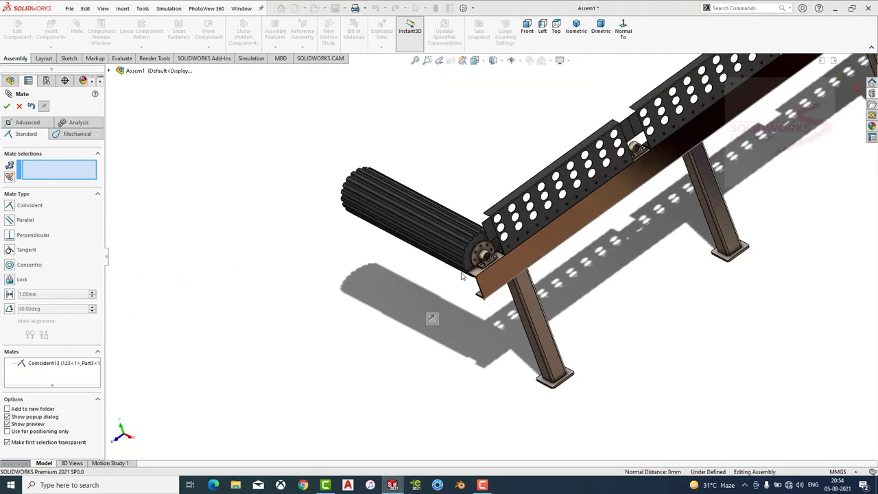
click(7, 106)
middle_drag(480, 261, 601, 206)
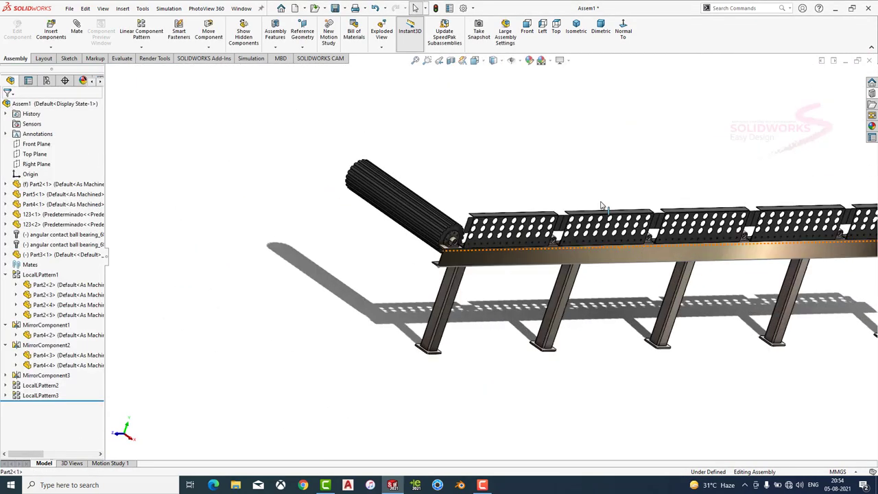
click(576, 29)
scroll(575, 29, down, 3)
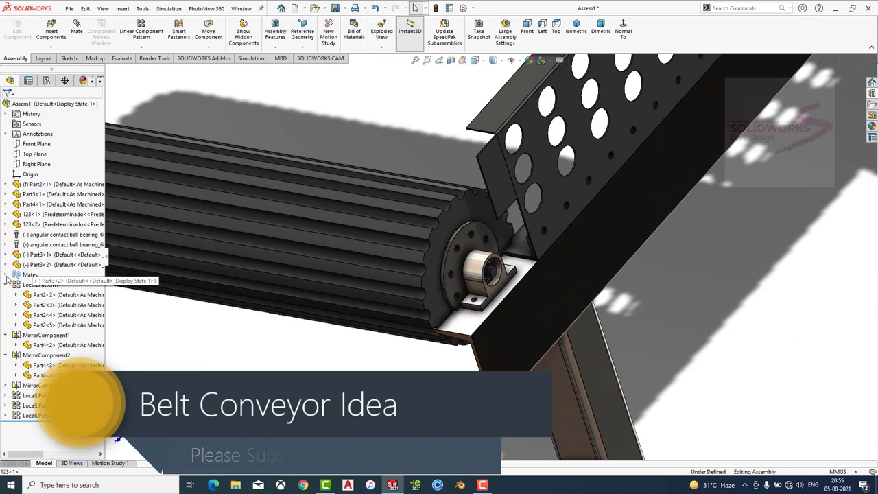
Find Coincident13 in the assembly mates and open it for editing.
click(6, 274)
scroll(41, 274, down, 3)
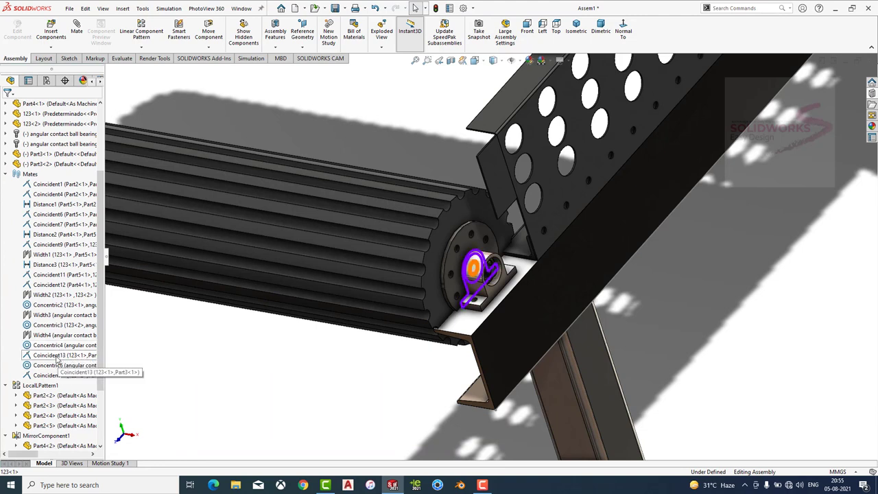
click(62, 355)
click(65, 331)
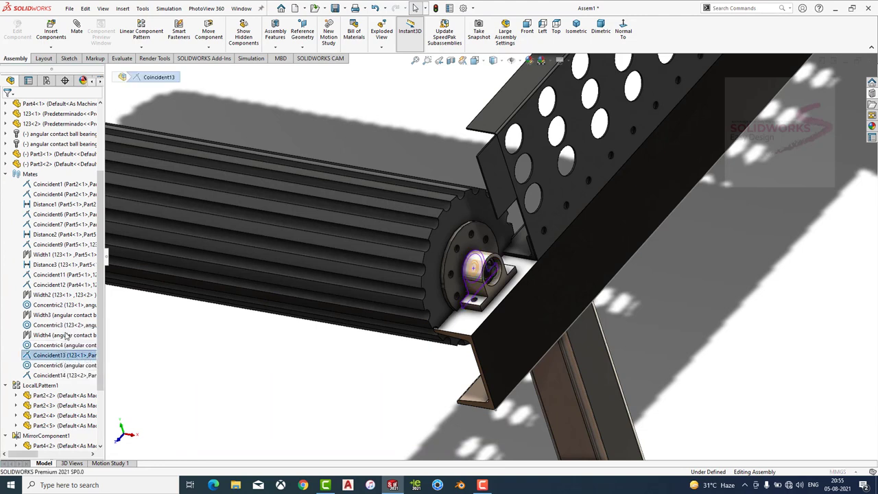
Clear Coincident13's old faces, mate the bearing flange face to the channel face, and confirm.
right_click(44, 171)
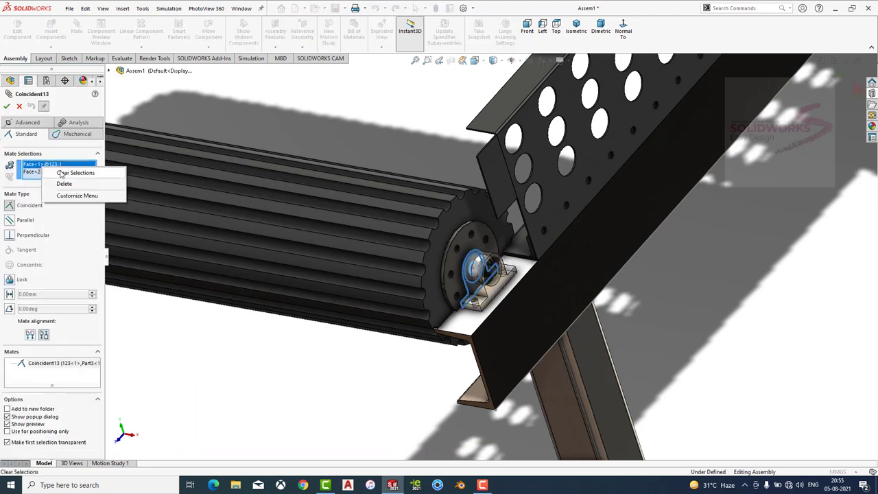
click(75, 171)
scroll(441, 289, down, 5)
scroll(441, 289, up, 4)
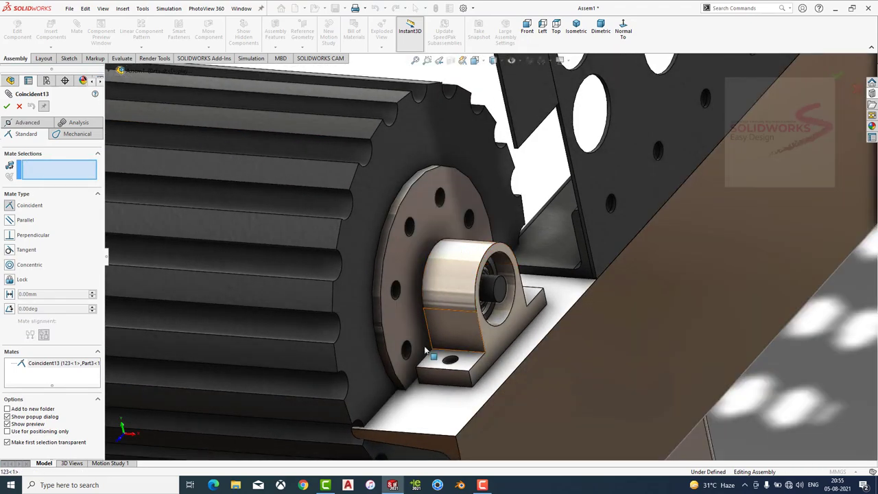
click(413, 342)
middle_drag(414, 342, 469, 371)
scroll(469, 371, down, 3)
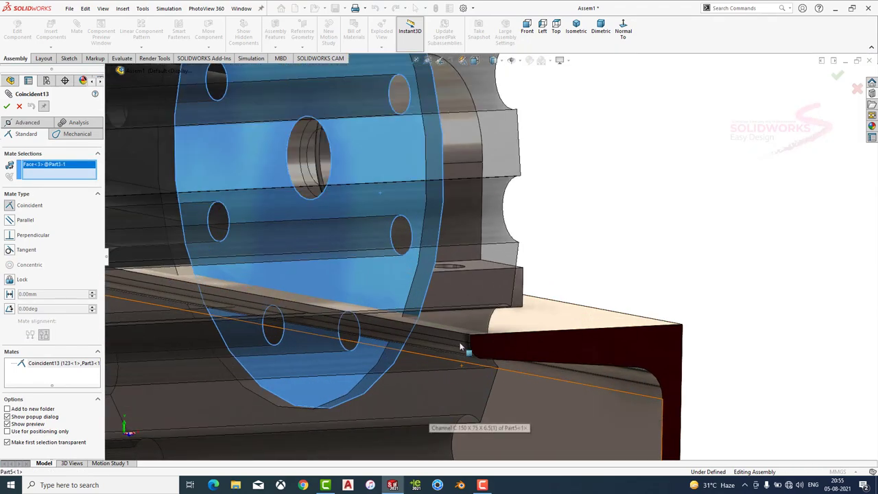
scroll(463, 345, down, 3)
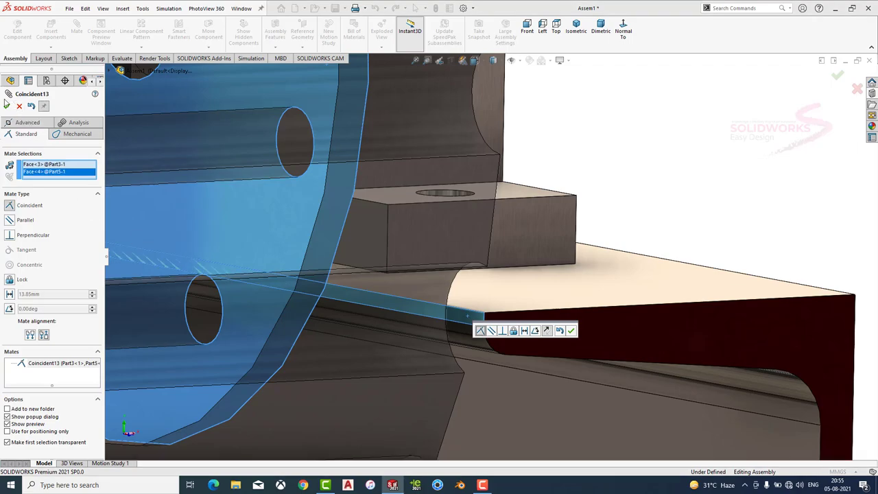
key(Return)
key(Return)
scroll(462, 277, up, 3)
scroll(462, 277, up, 3)
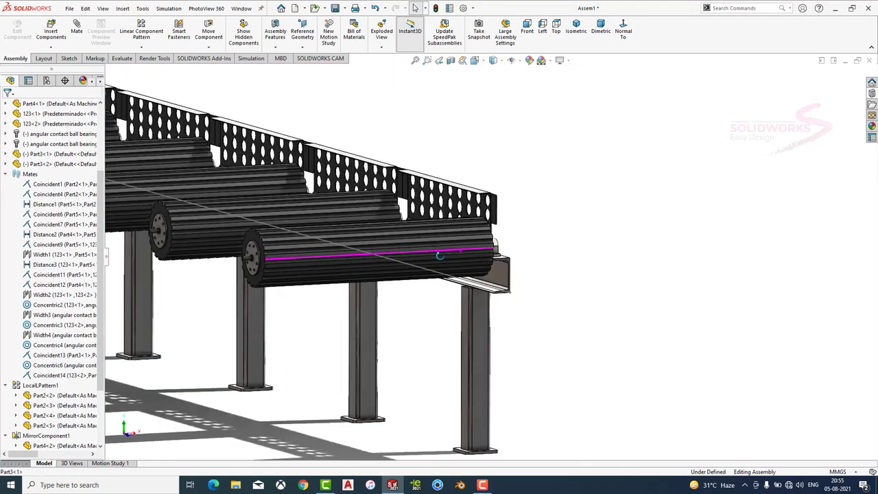
scroll(461, 273, down, 2)
Find Coincident14 in the mate list and open it for editing.
scroll(460, 267, down, 3)
scroll(459, 262, down, 2)
scroll(459, 263, up, 2)
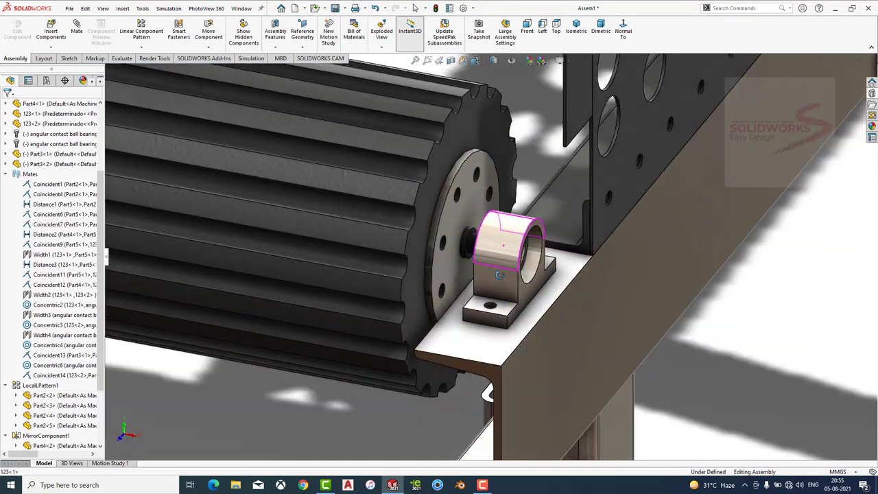
scroll(460, 255, up, 2)
scroll(461, 248, up, 2)
scroll(464, 233, down, 3)
scroll(463, 233, down, 1)
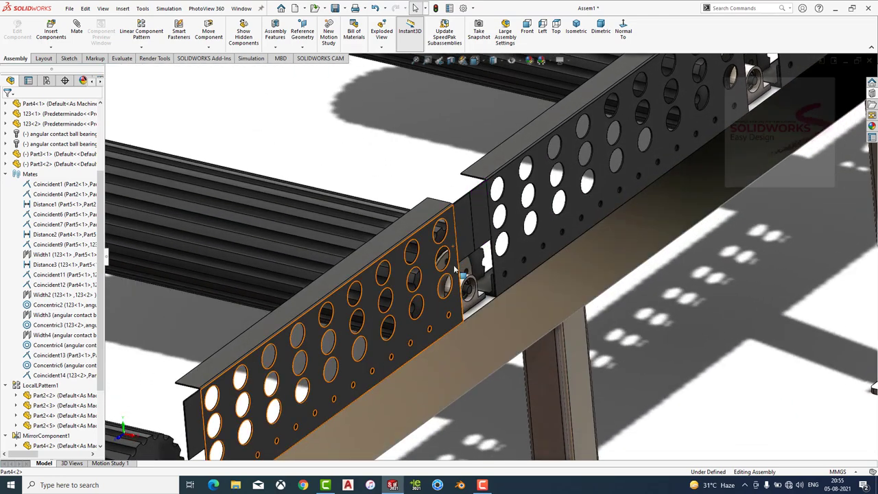
scroll(412, 247, down, 3)
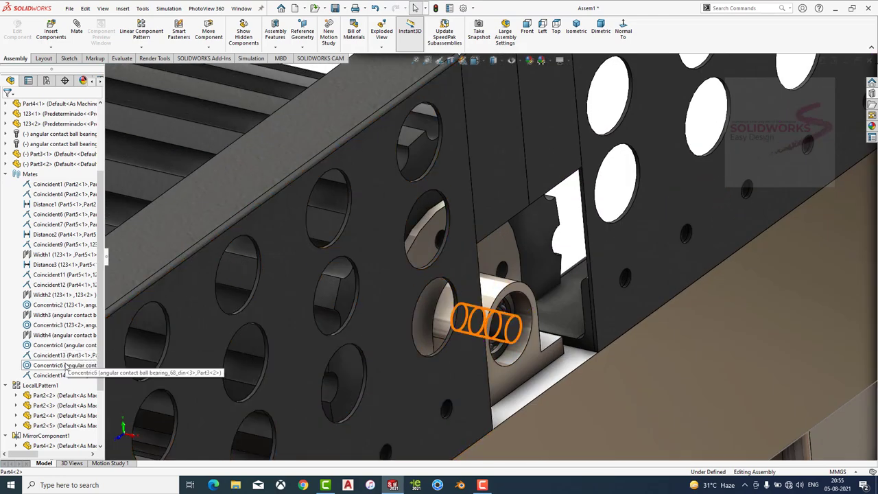
click(63, 364)
click(61, 376)
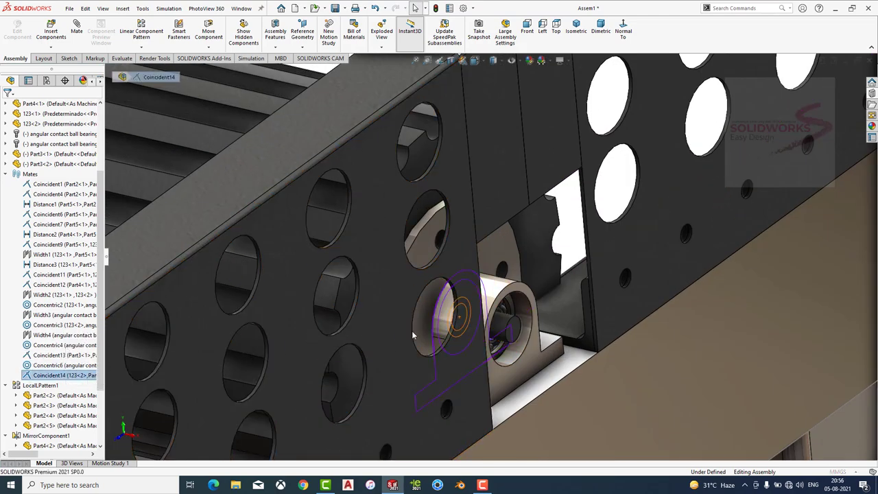
key(ctrl+8)
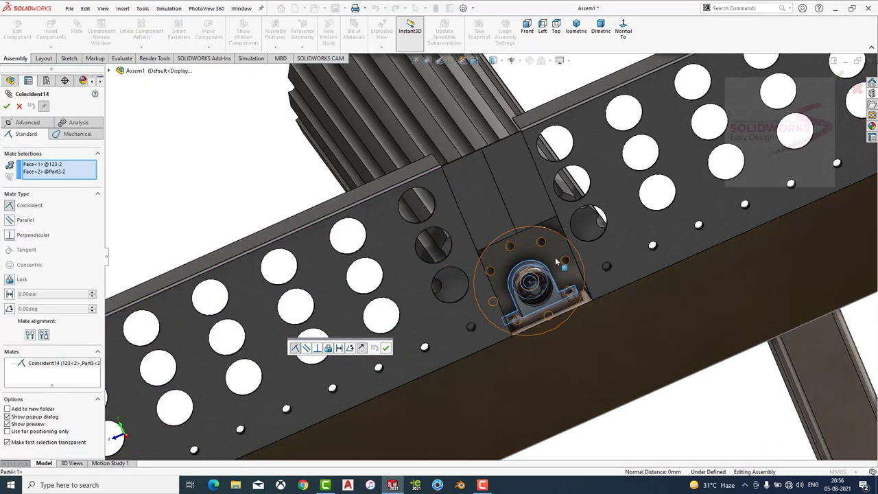
Clear Coincident14's faces, mate the second bearing block face to the channel face, and apply.
scroll(532, 293, up, 2)
right_click(61, 172)
click(89, 169)
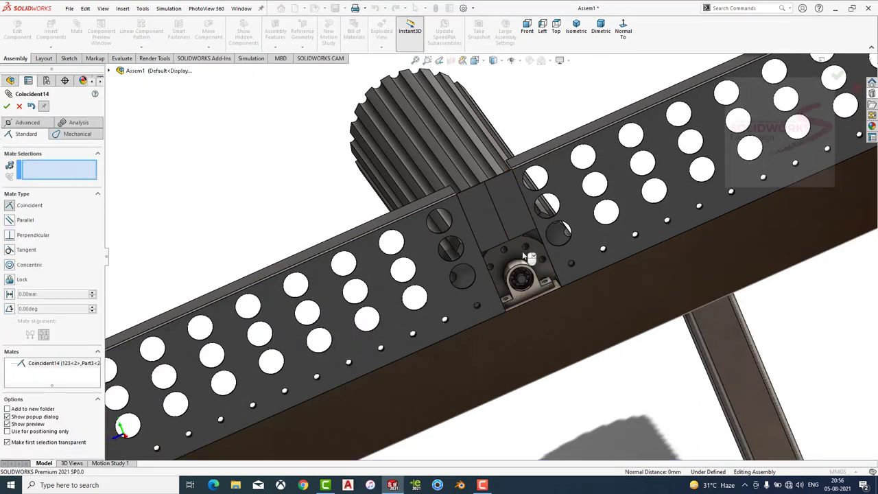
click(524, 274)
scroll(524, 274, up, 4)
mouse_move(525, 274)
middle_down()
mouse_move(537, 196)
mouse_move(506, 259)
middle_up()
scroll(506, 258, down, 5)
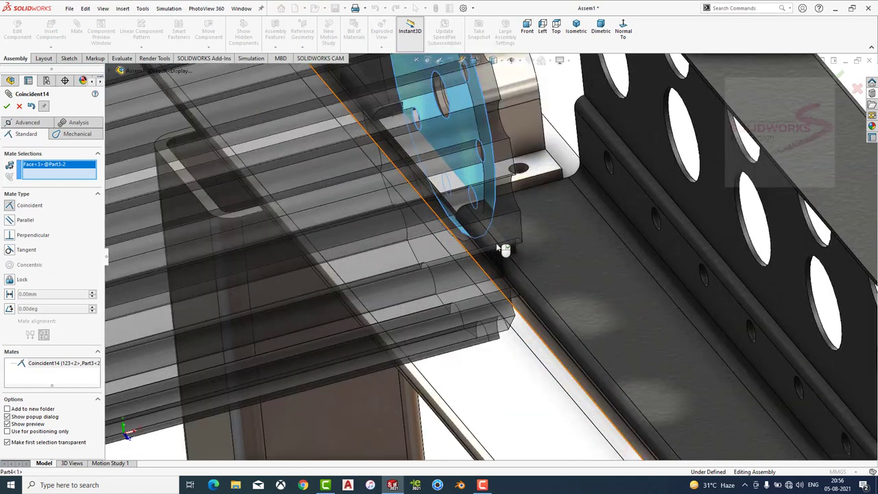
scroll(506, 259, down, 3)
scroll(507, 259, down, 2)
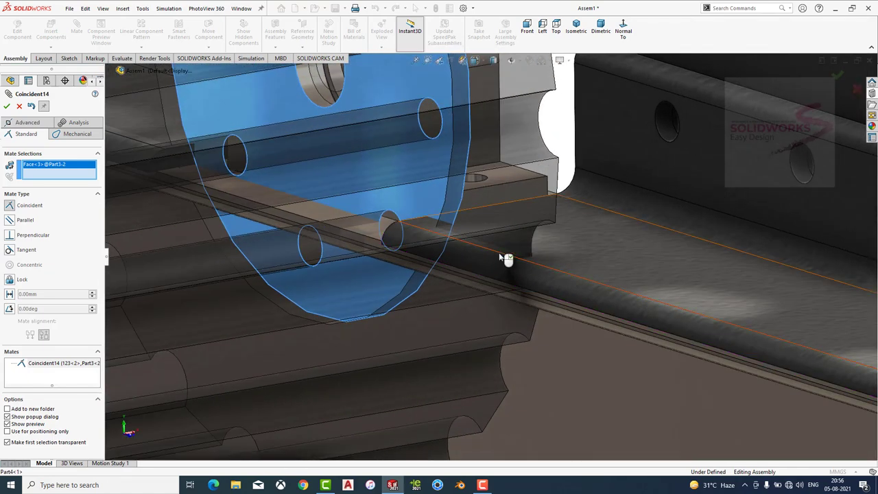
click(452, 275)
click(551, 282)
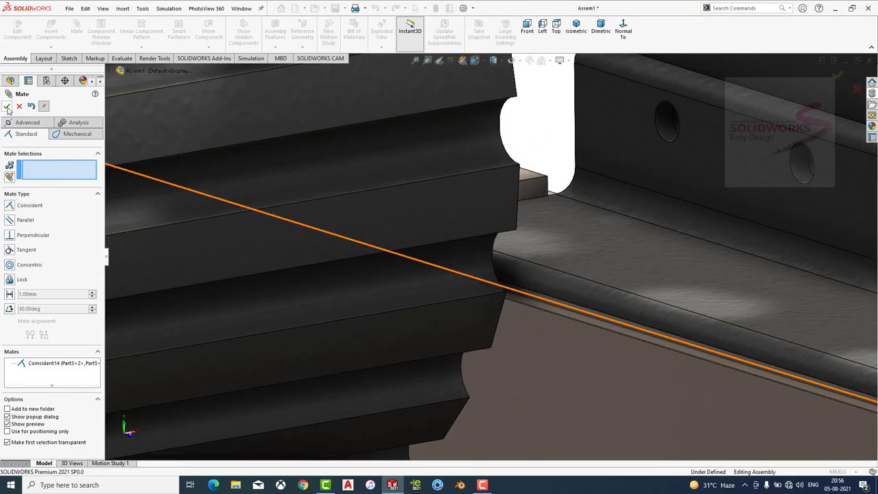
key(Escape)
scroll(512, 238, up, 5)
scroll(512, 238, up, 3)
middle_drag(513, 247, 527, 216)
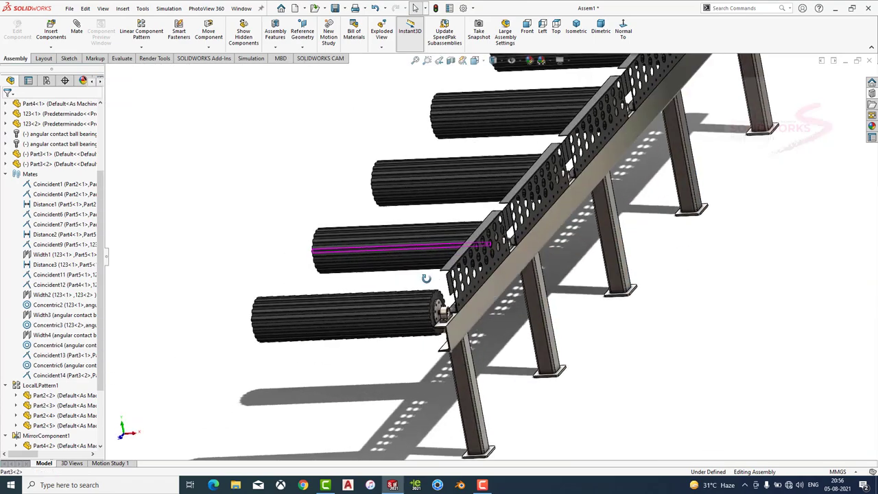
scroll(528, 216, down, 3)
scroll(528, 216, down, 3)
click(600, 27)
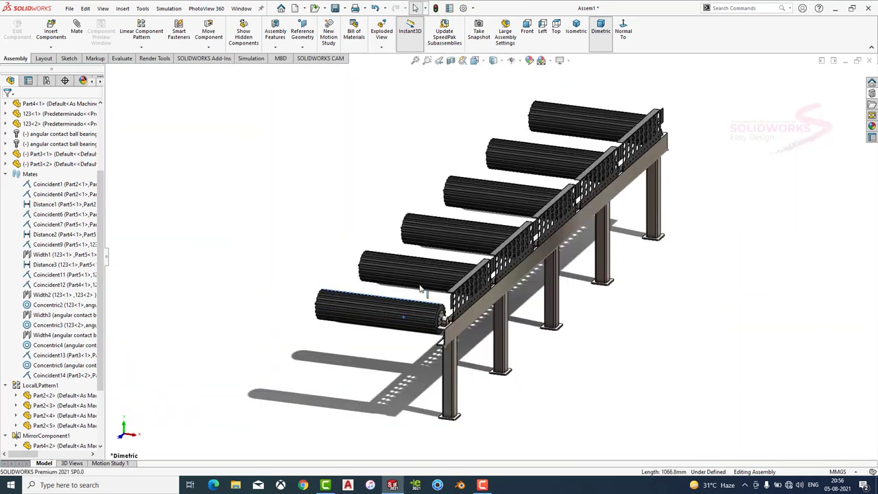
drag(421, 289, 428, 262)
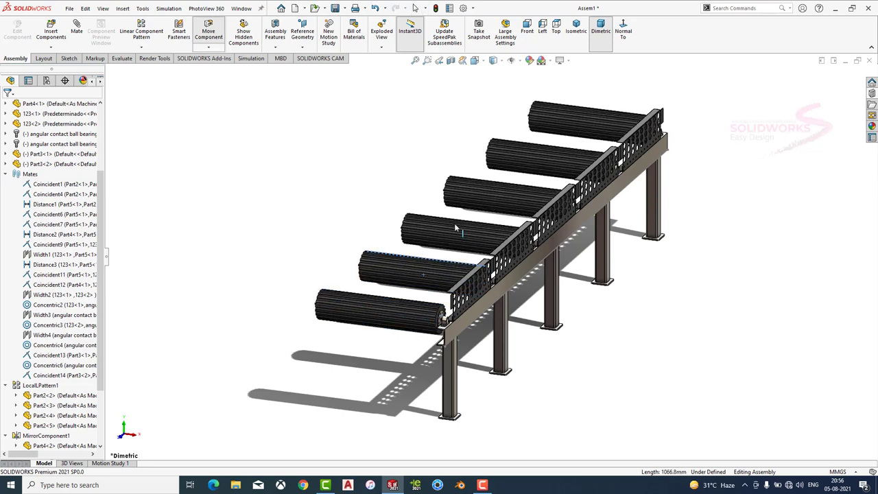
drag(384, 308, 423, 288)
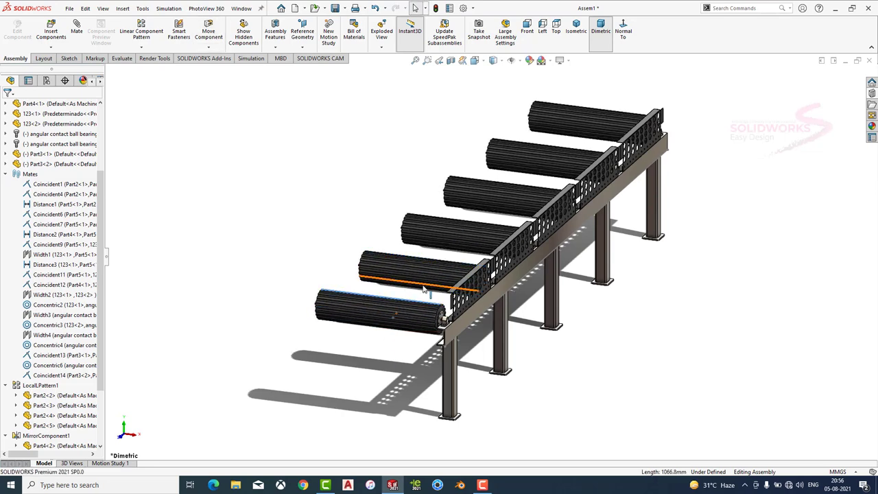
middle_drag(442, 280, 274, 315)
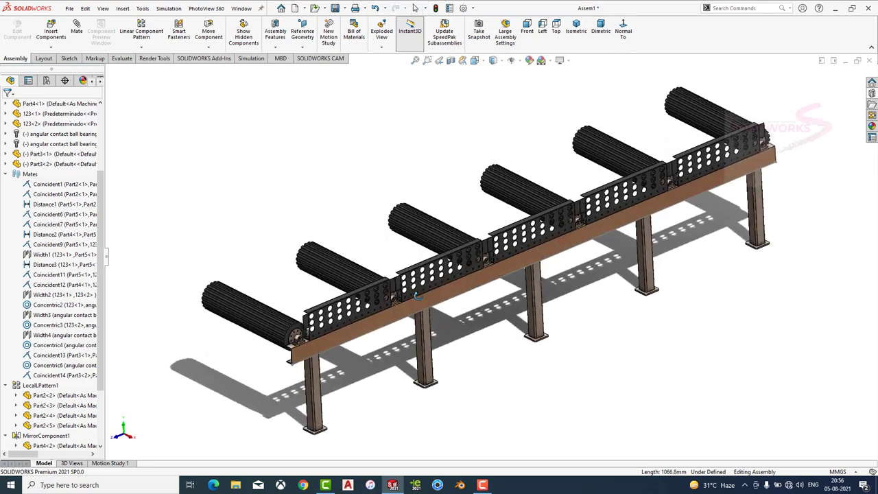
scroll(238, 320, down, 5)
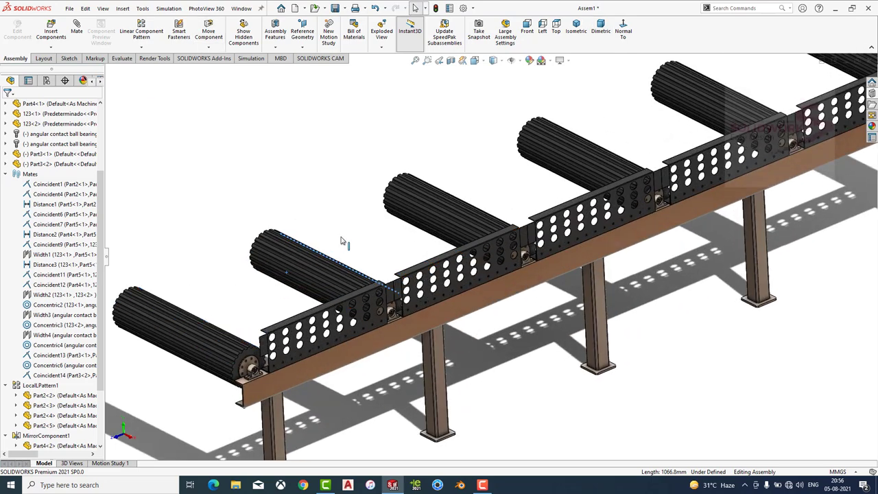
drag(339, 240, 329, 251)
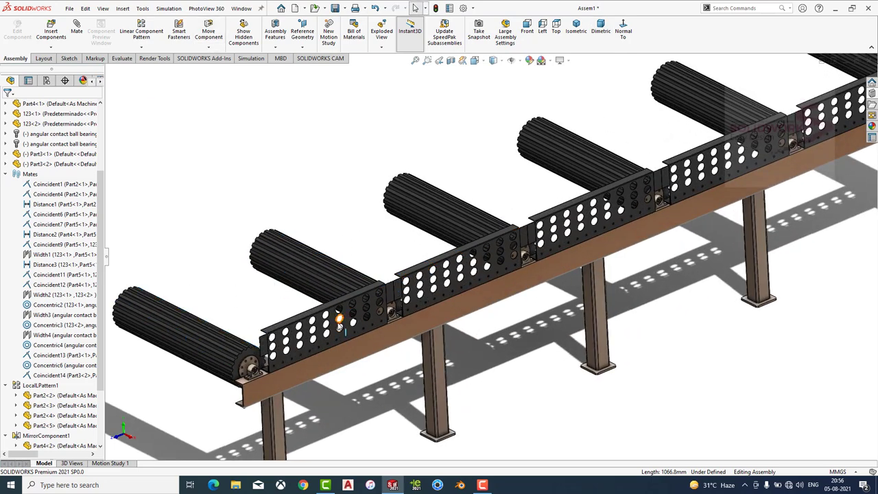
key(f)
scroll(394, 320, down, 3)
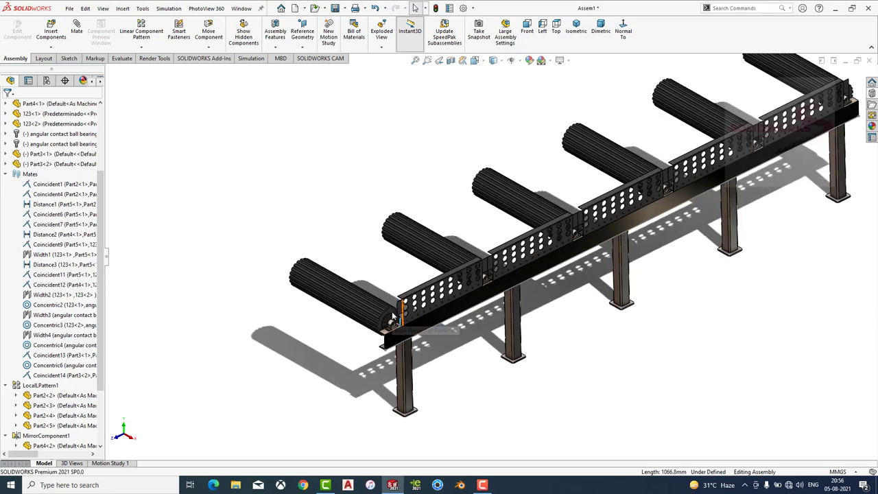
Create PLANE1 from the roller end face and sprocket end face, then return to isometric view.
click(302, 46)
click(308, 56)
scroll(426, 281, down, 5)
click(427, 281)
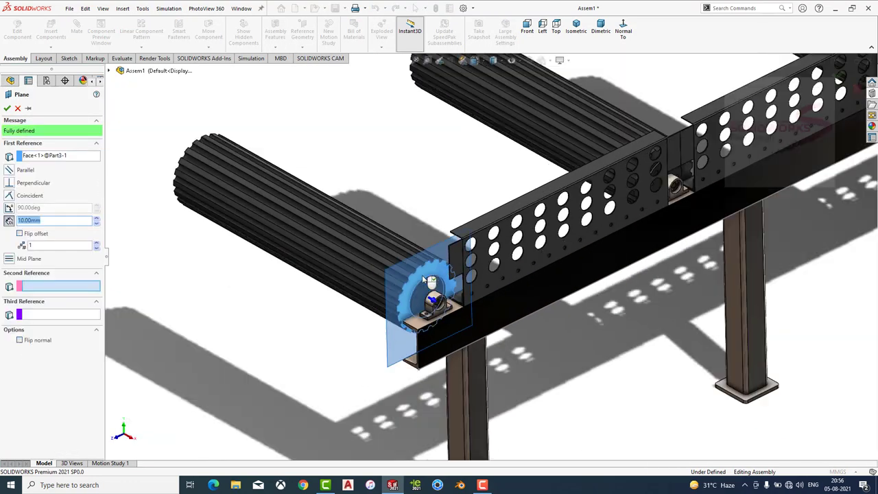
middle_drag(427, 281, 311, 249)
scroll(311, 249, down, 5)
click(362, 145)
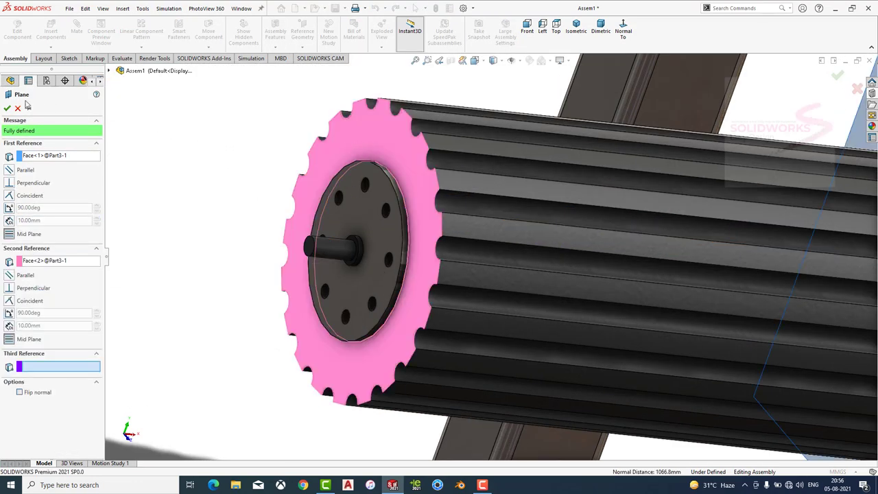
click(7, 108)
click(576, 29)
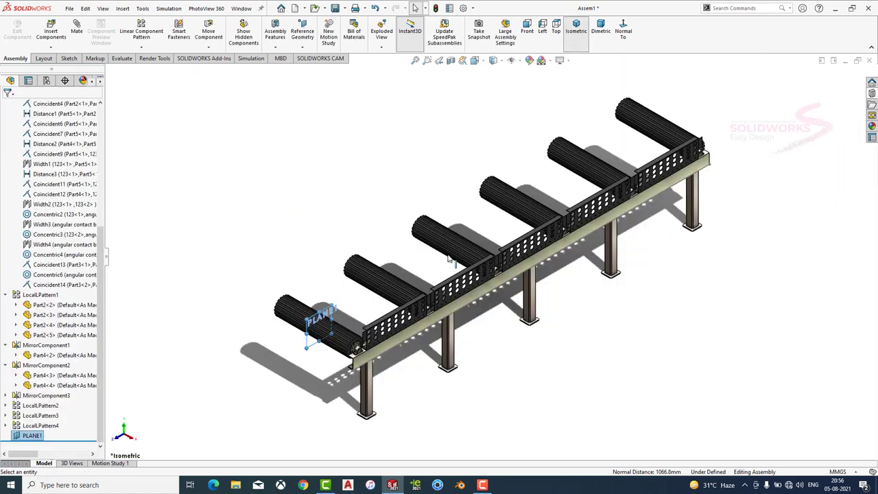
Start Mirror Components with PLANE1 as the plane and window-select the conveyor components.
click(142, 47)
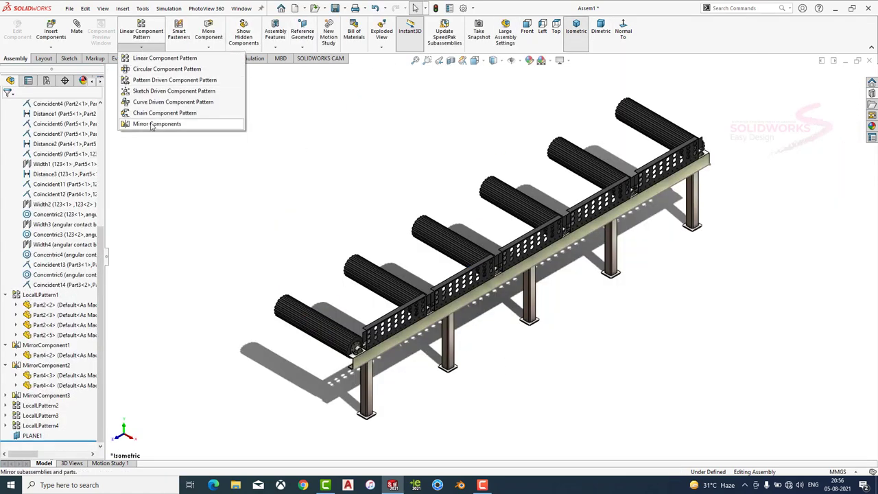
click(152, 126)
drag(741, 74, 192, 442)
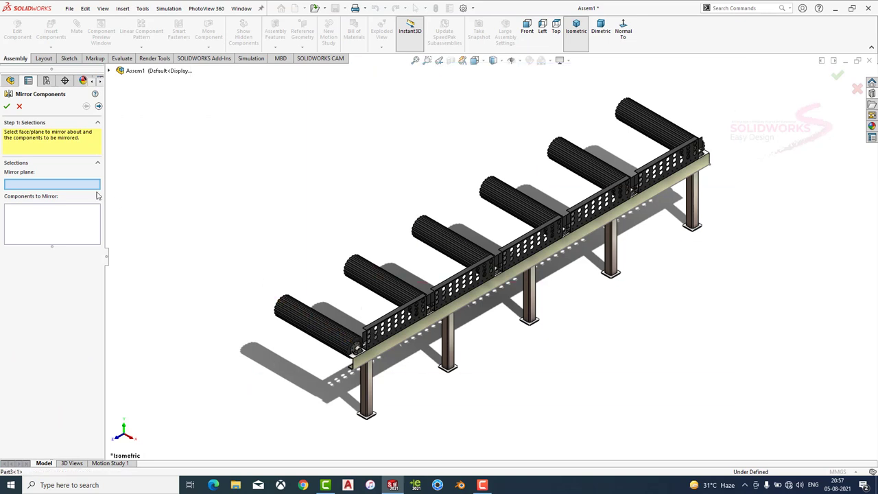
click(108, 71)
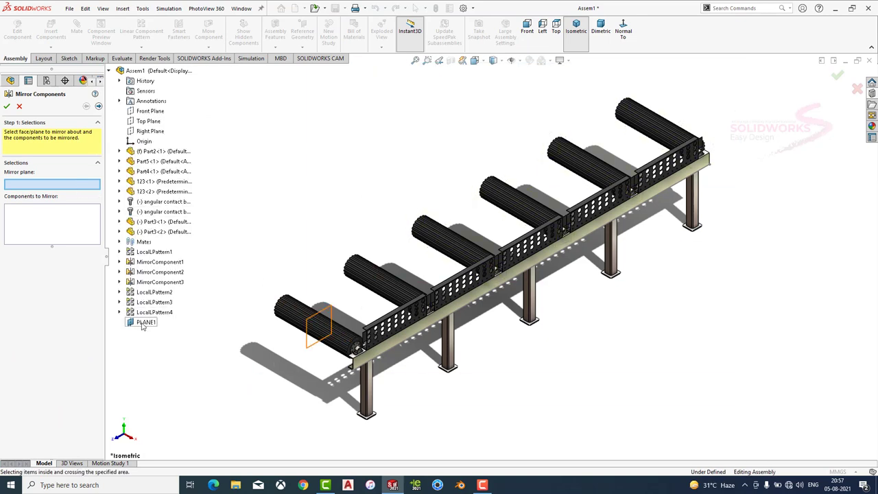
click(142, 326)
drag(802, 87, 250, 425)
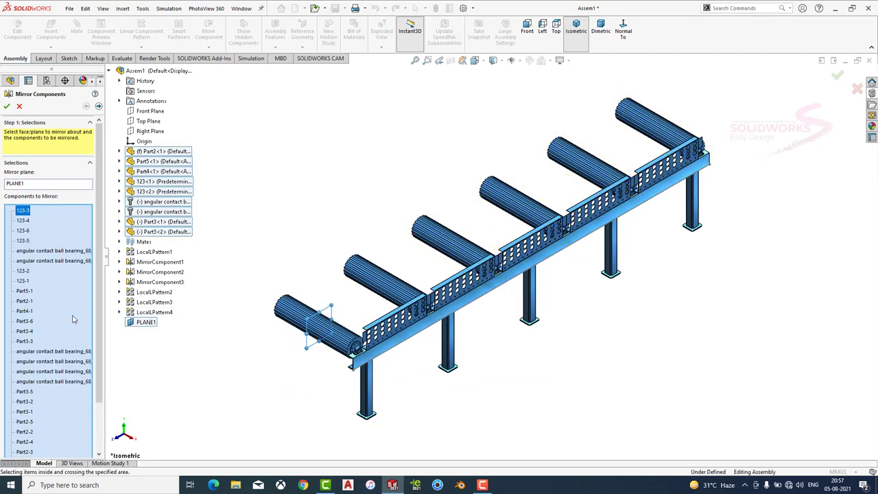
scroll(96, 319, down, 2)
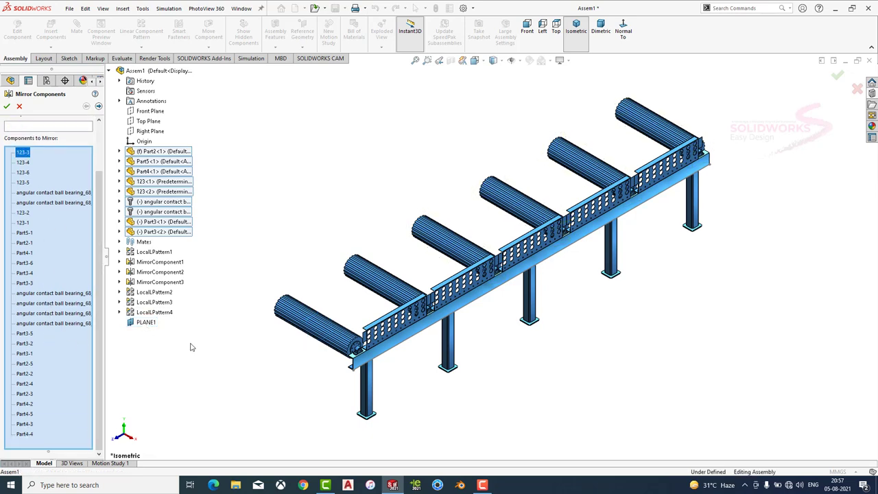
key(f)
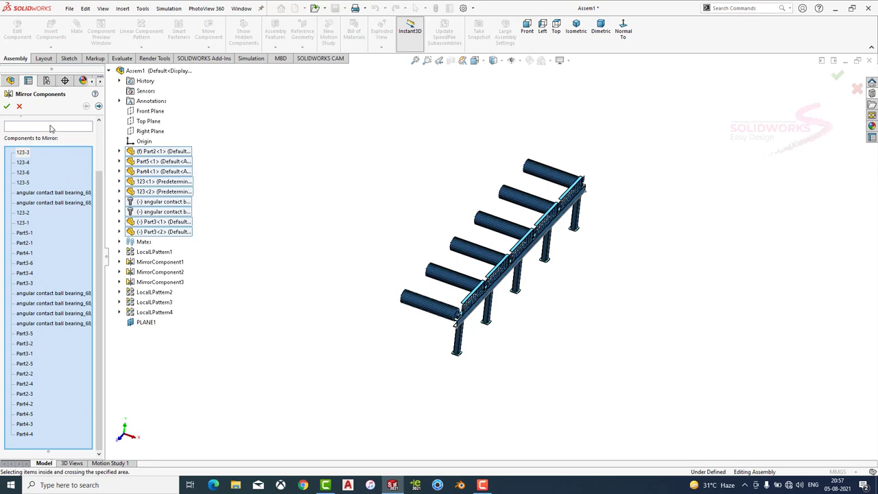
Reconfirm PLANE1 as the mirror plane and finish the mirror, adding the opposite side wall.
click(147, 322)
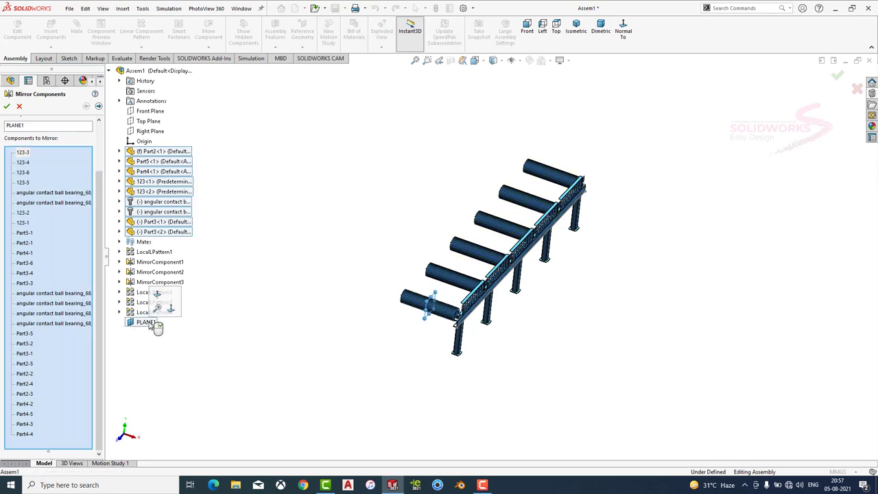
click(98, 108)
scroll(453, 220, down, 5)
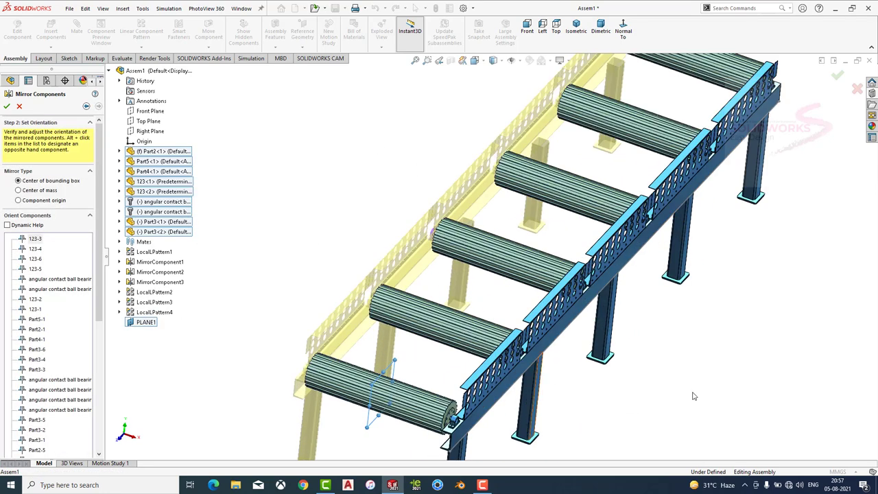
click(6, 106)
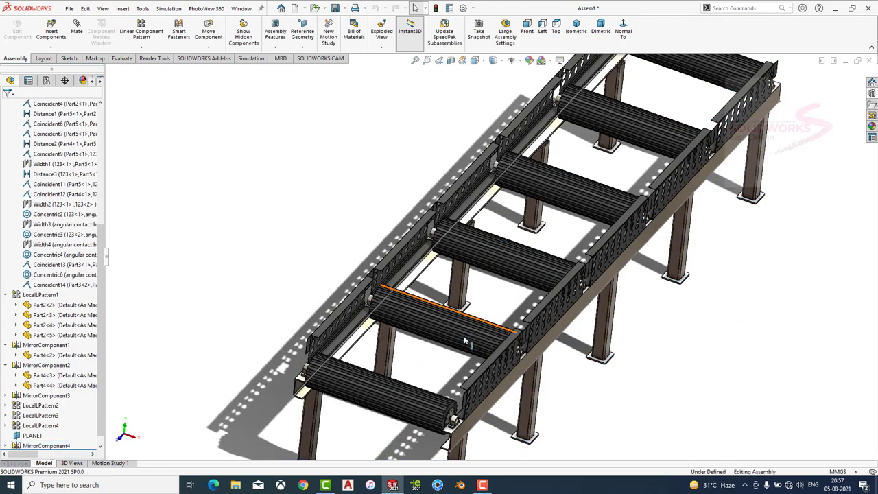
scroll(465, 340, up, 5)
scroll(452, 302, down, 5)
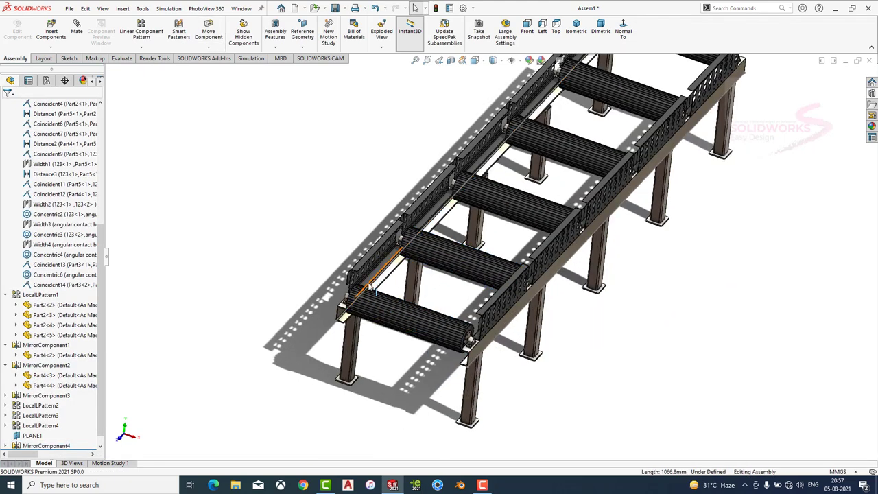
click(372, 288)
middle_drag(404, 281, 513, 332)
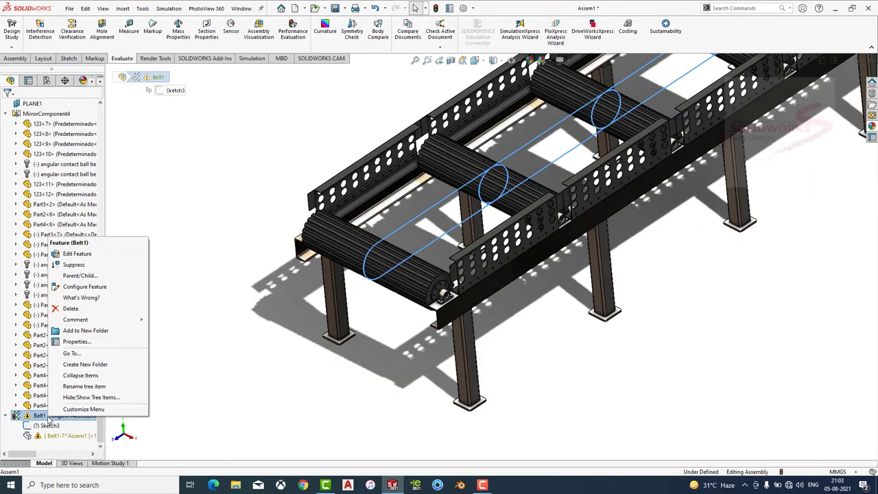
Edit Belt1, clear all belt members, and add the first end roller's face.
click(76, 254)
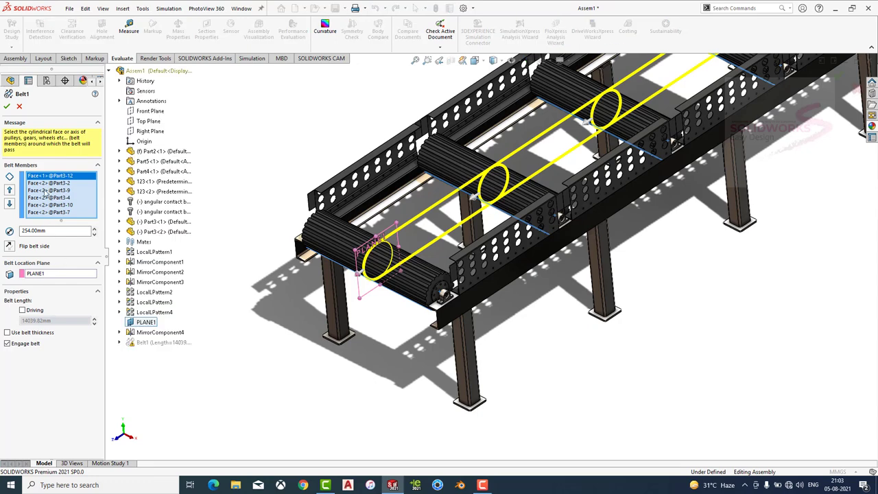
right_click(44, 194)
click(69, 209)
scroll(371, 262, down, 5)
click(354, 263)
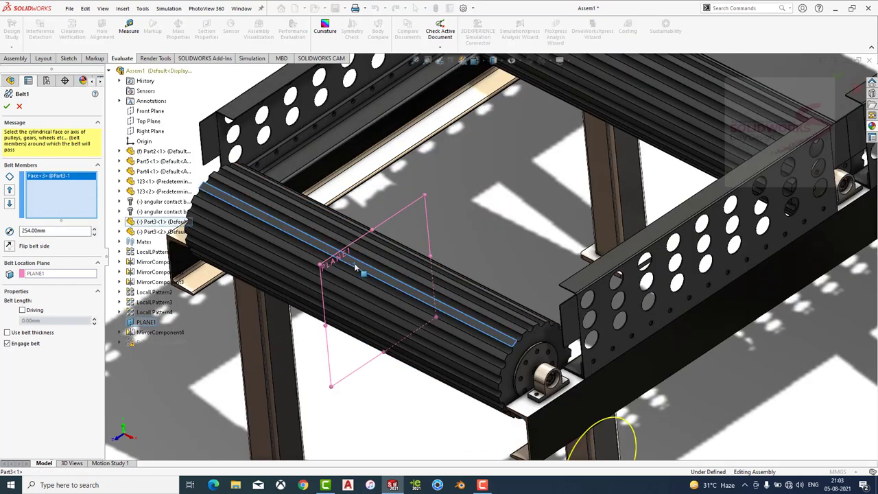
Add the far end roller's face and confirm, giving a 10847.96 mm belt.
scroll(541, 261, up, 3)
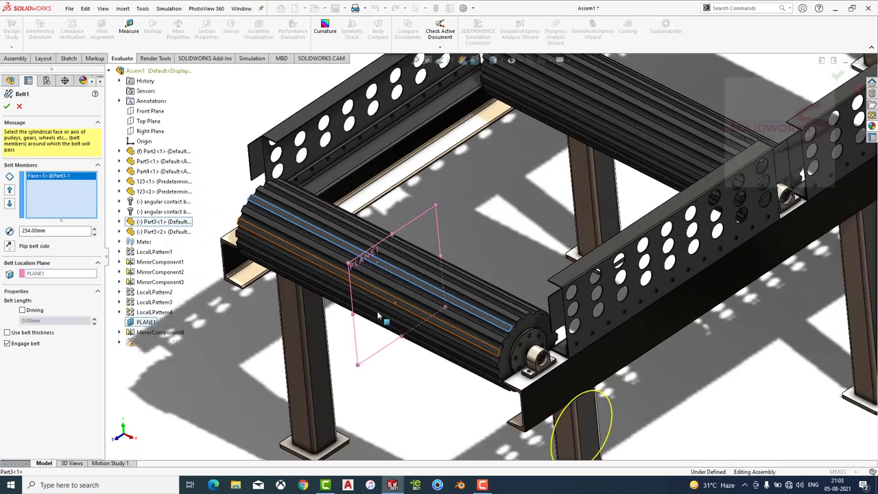
scroll(541, 261, up, 3)
scroll(541, 260, up, 2)
scroll(541, 261, up, 2)
scroll(541, 261, down, 2)
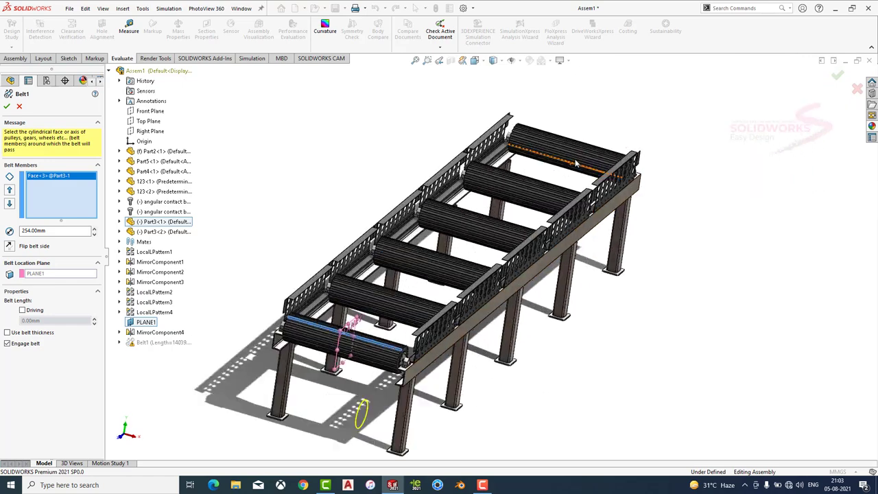
scroll(521, 206, down, 4)
click(515, 194)
scroll(518, 197, up, 3)
scroll(522, 201, up, 3)
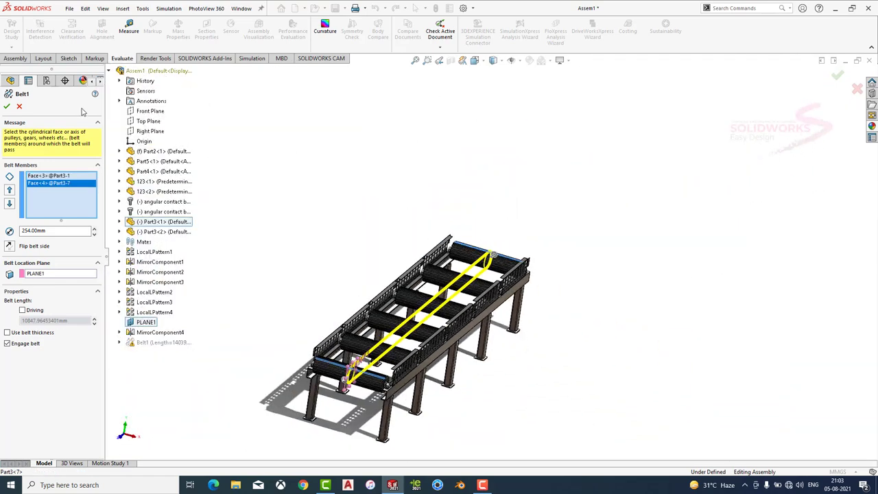
click(7, 107)
click(6, 247)
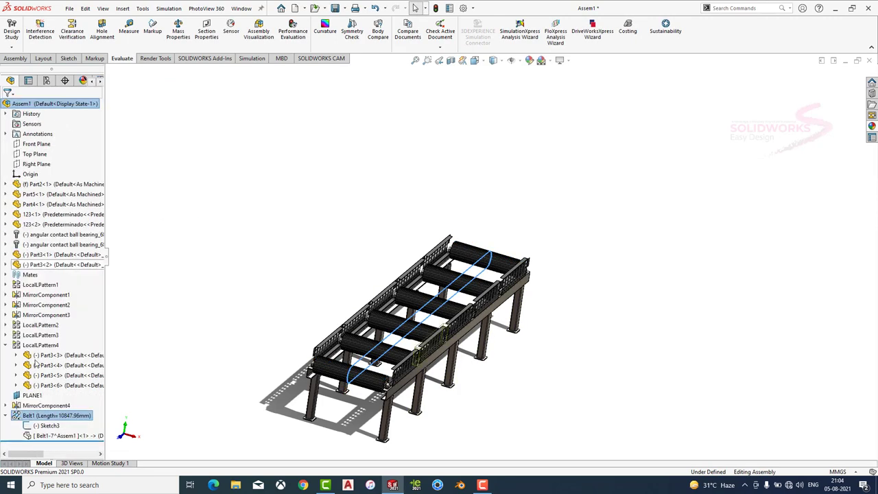
Make the hidden belt part under Belt1 visible with Show Components.
click(69, 416)
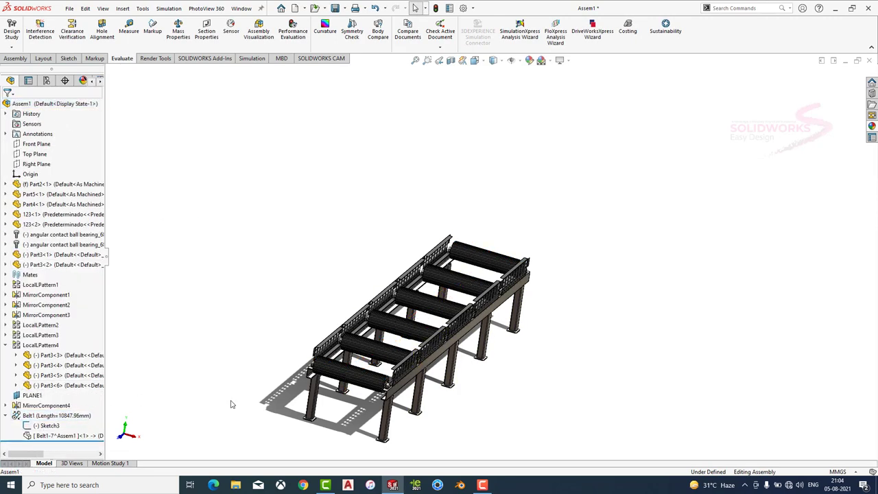
scroll(364, 401, down, 4)
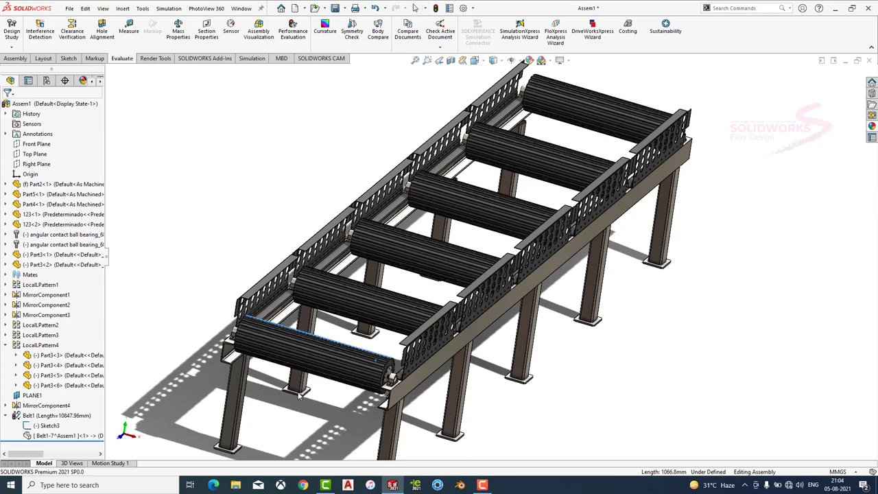
click(48, 416)
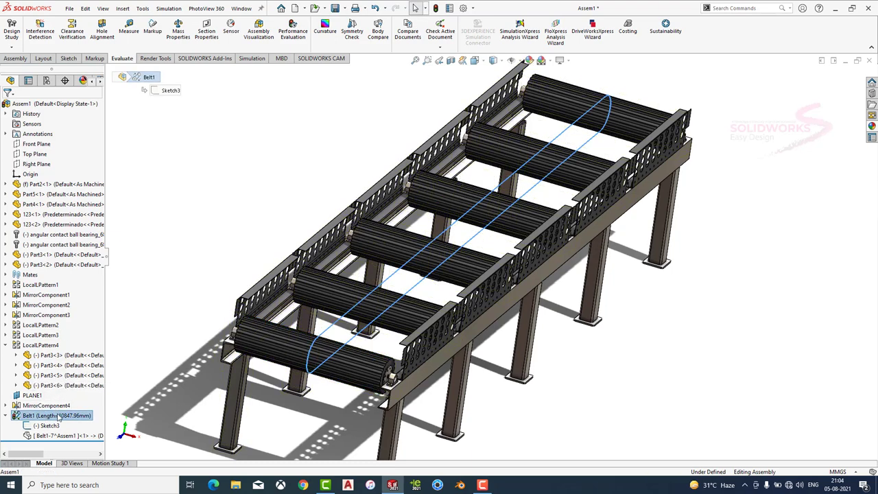
right_click(57, 417)
click(69, 437)
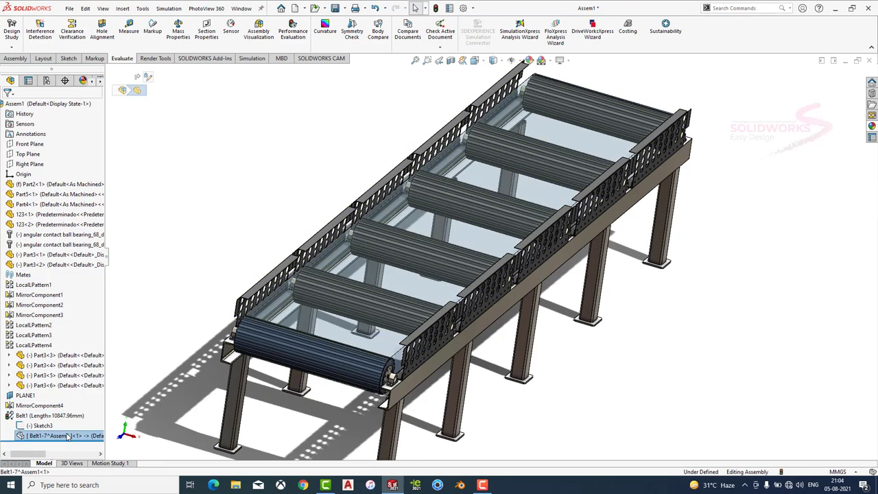
right_click(68, 436)
click(124, 166)
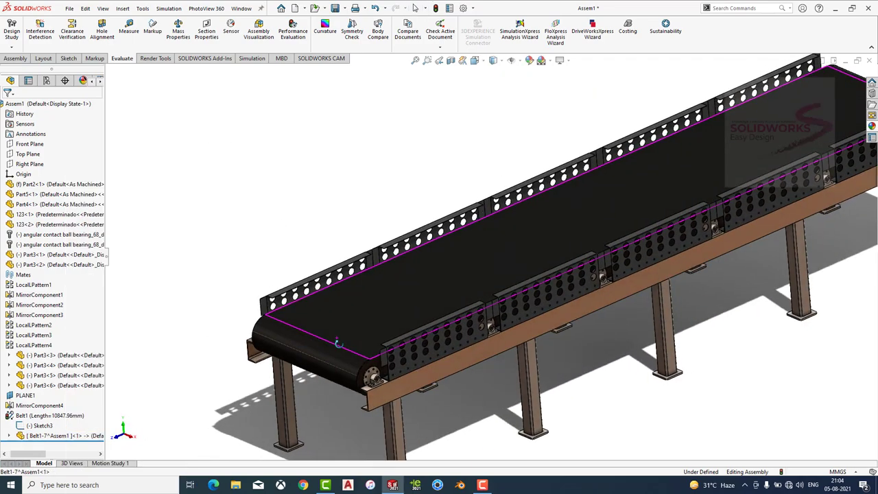
Select the belt in the model and open the belt part in its own window.
click(419, 284)
scroll(412, 286, up, 5)
scroll(391, 291, up, 3)
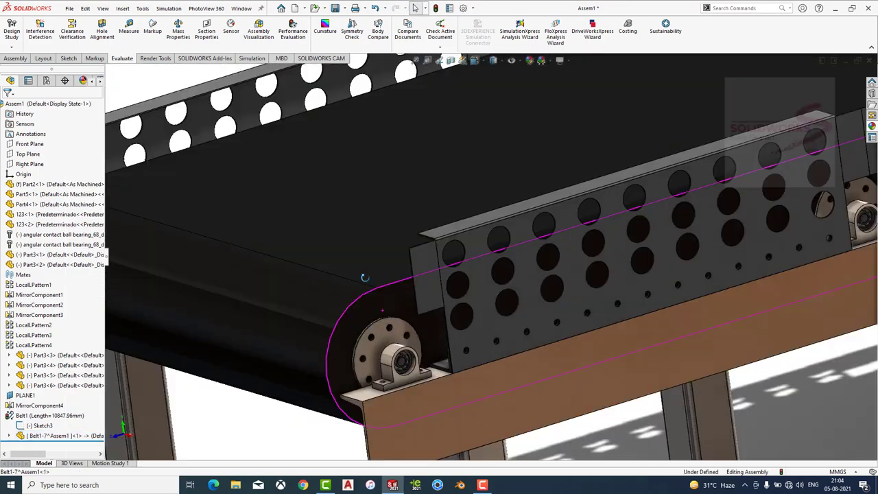
middle_drag(385, 291, 381, 324)
scroll(381, 323, down, 3)
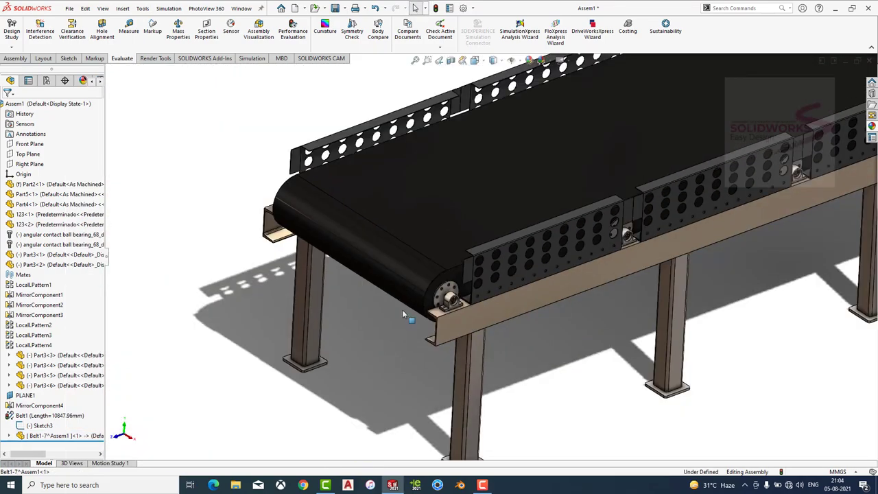
scroll(384, 326, down, 2)
scroll(566, 209, up, 4)
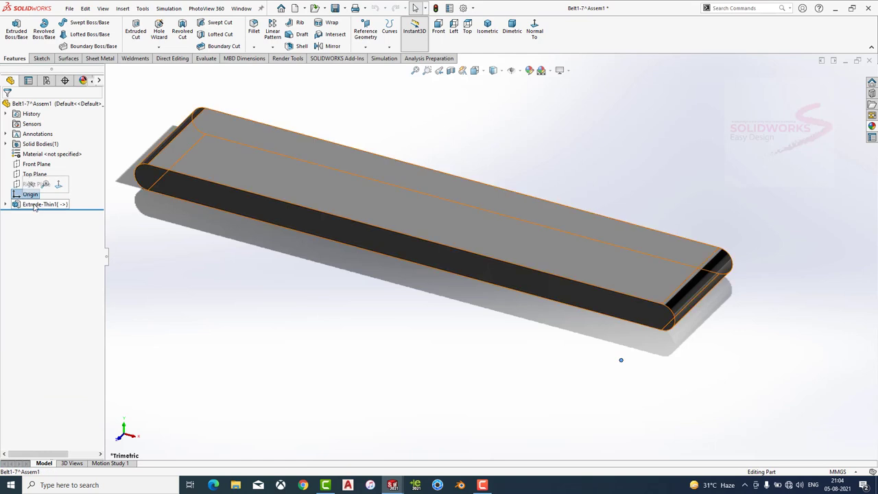
Delete the belt's original Extrude-Thin1 feature.
click(38, 203)
click(42, 177)
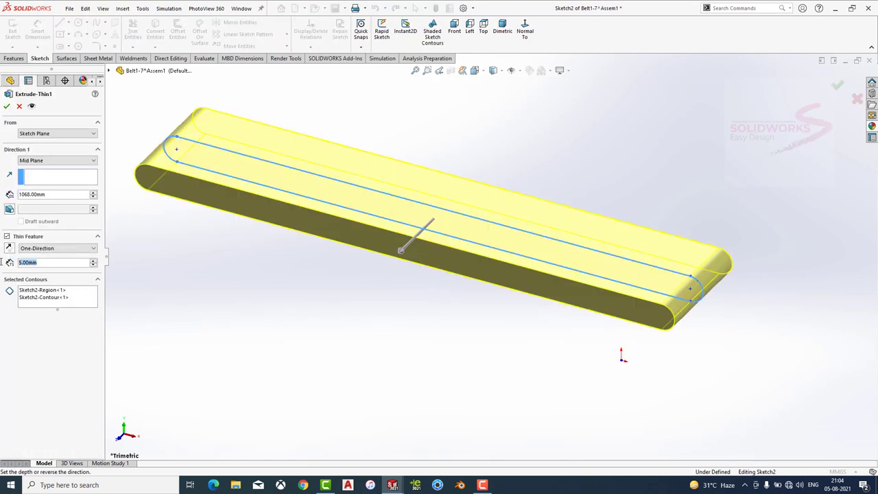
scroll(191, 205, down, 2)
scroll(191, 205, down, 2)
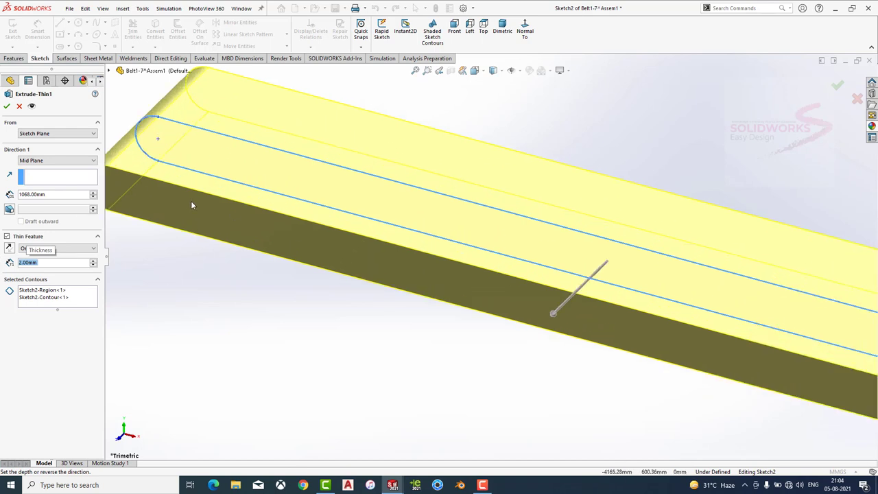
click(6, 106)
right_click(39, 204)
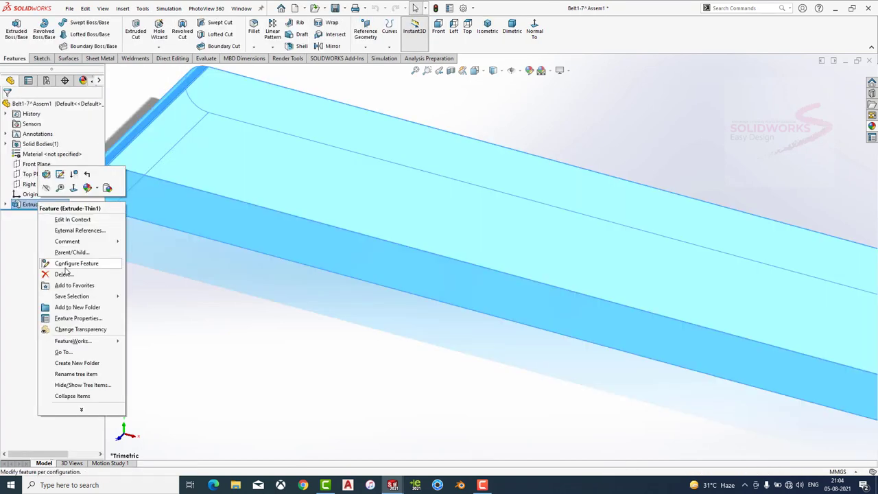
click(62, 272)
click(481, 178)
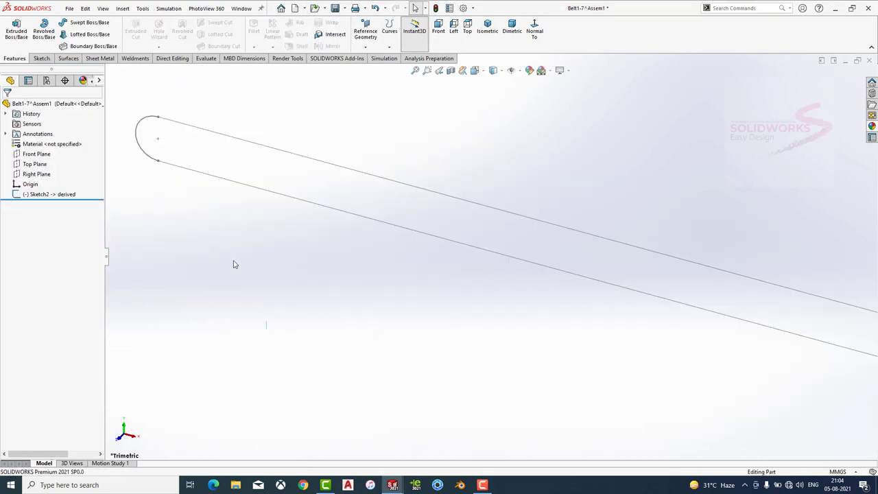
Try a sheet-metal base flange on the belt sketch, then cancel it.
click(99, 58)
click(19, 31)
click(209, 133)
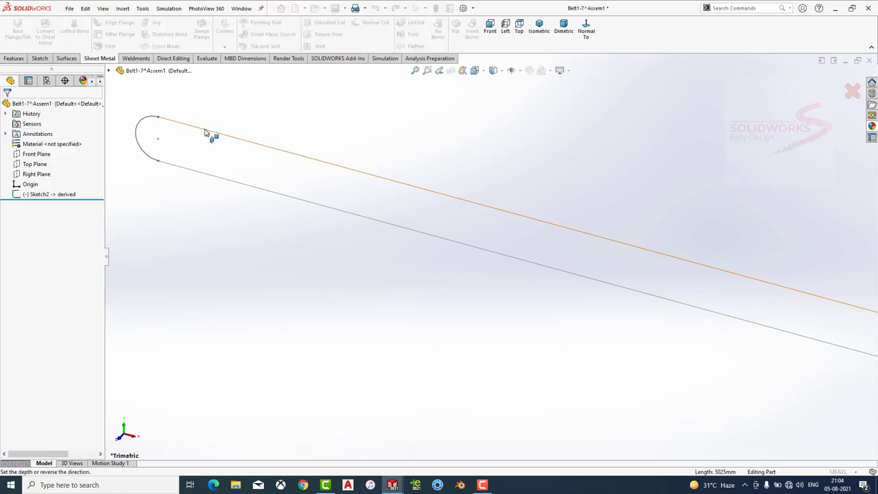
click(19, 106)
click(14, 58)
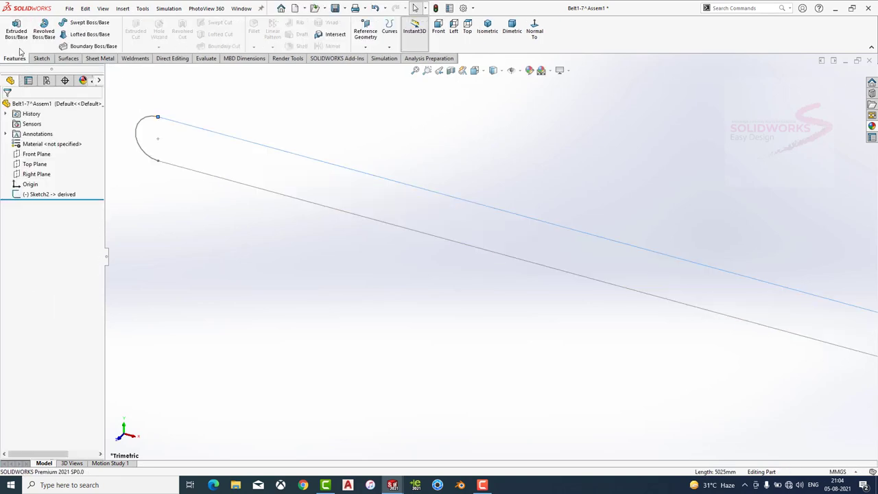
Extrude the belt sketch as a 2.50 mm thin feature, 1060 mm deep, mid-plane.
click(16, 31)
scroll(242, 168, down, 2)
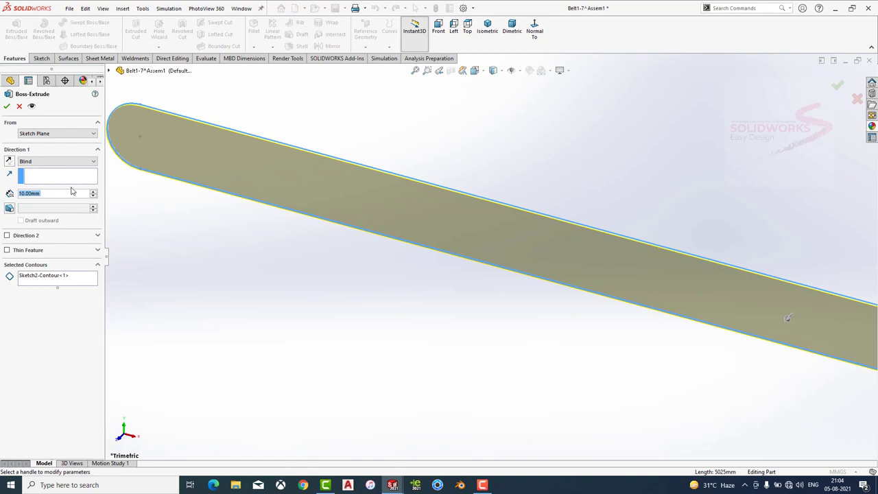
click(7, 250)
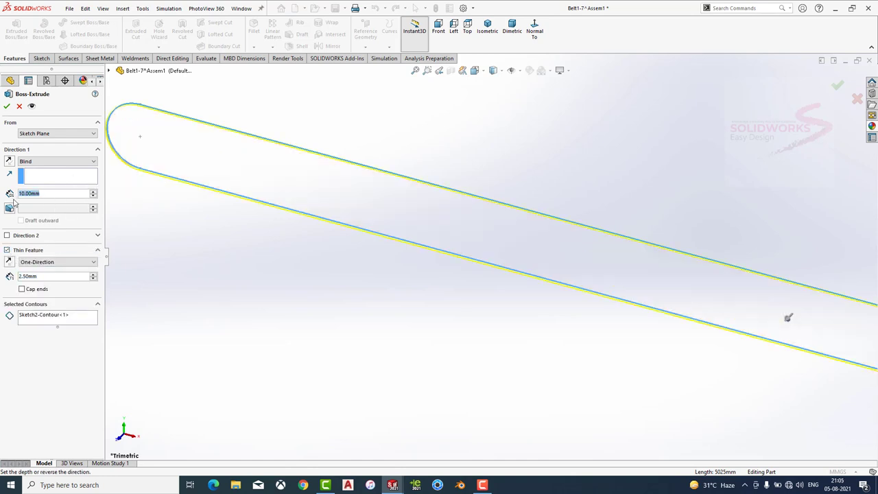
text(1060)
key(Return)
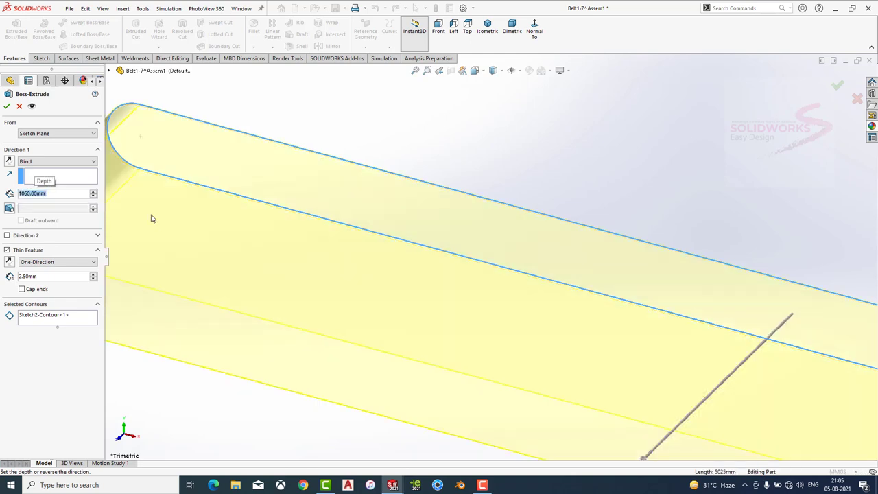
scroll(259, 206, up, 2)
scroll(258, 206, up, 3)
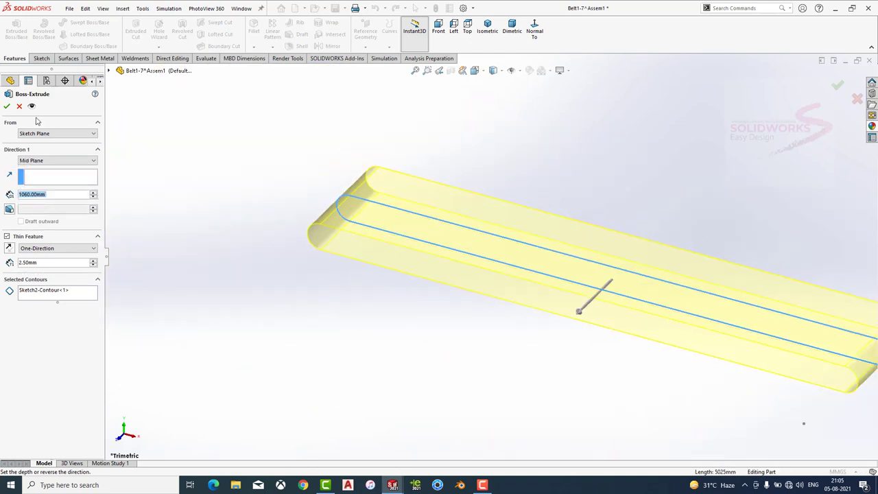
click(7, 106)
Close the belt part window and save its changes.
scroll(777, 233, up, 2)
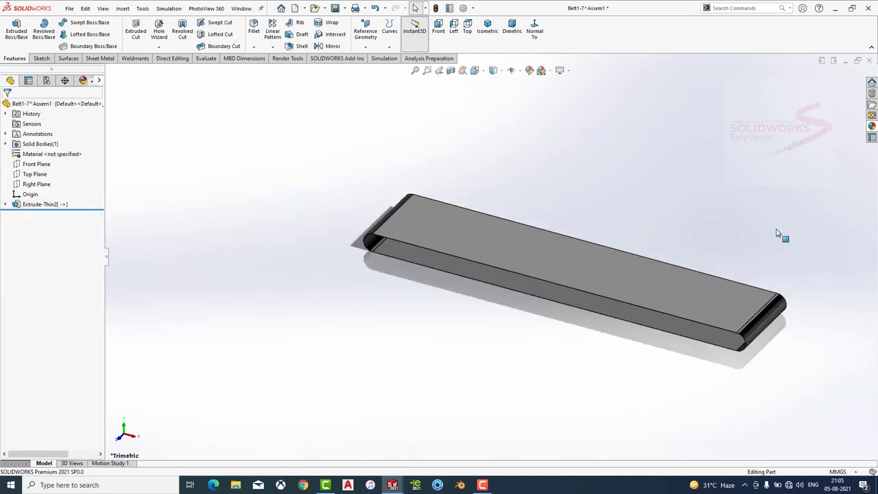
click(868, 61)
click(428, 240)
Rebuild, return to the conveyor assembly, collapse Belt1, and fit the conveyor in view.
click(73, 51)
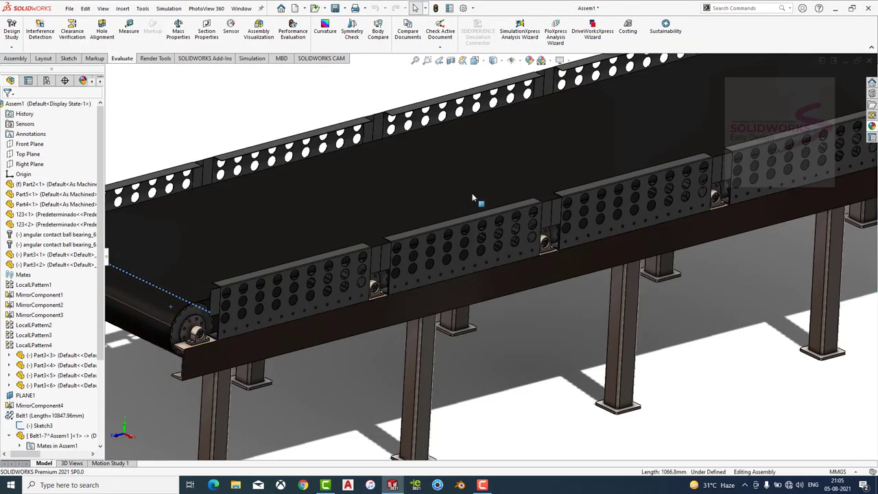
scroll(472, 198, down, 3)
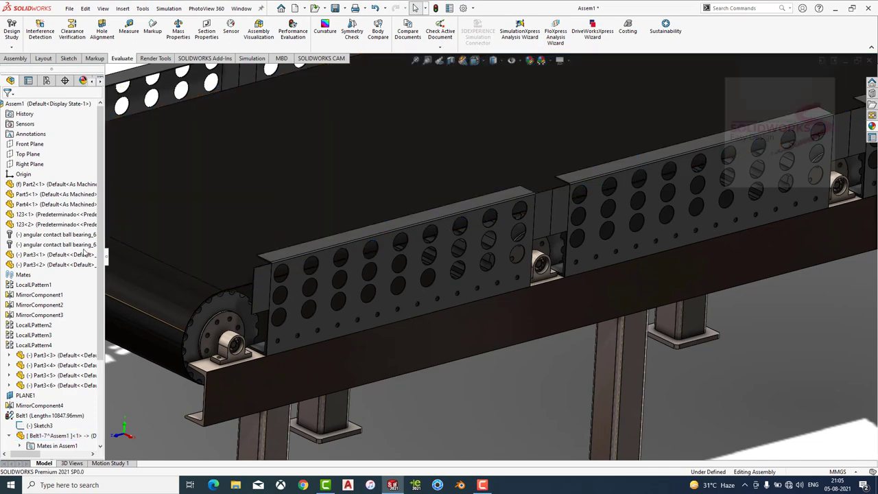
scroll(33, 291, down, 4)
click(10, 326)
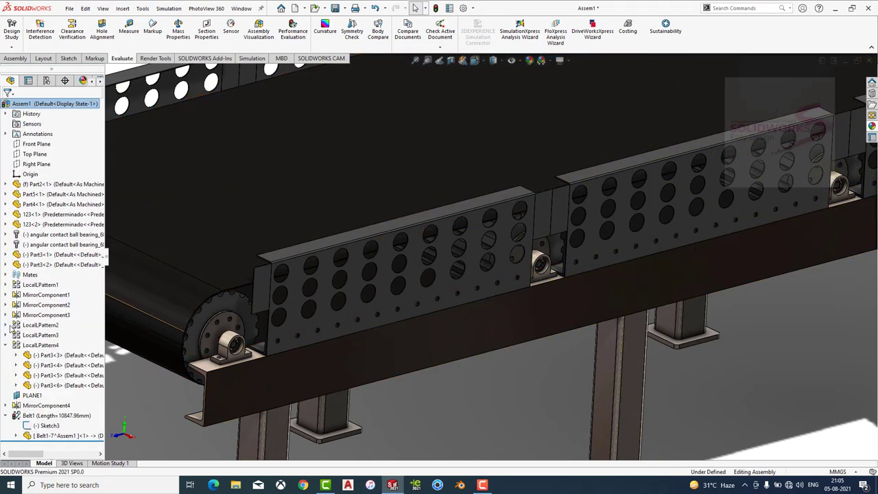
key(f)
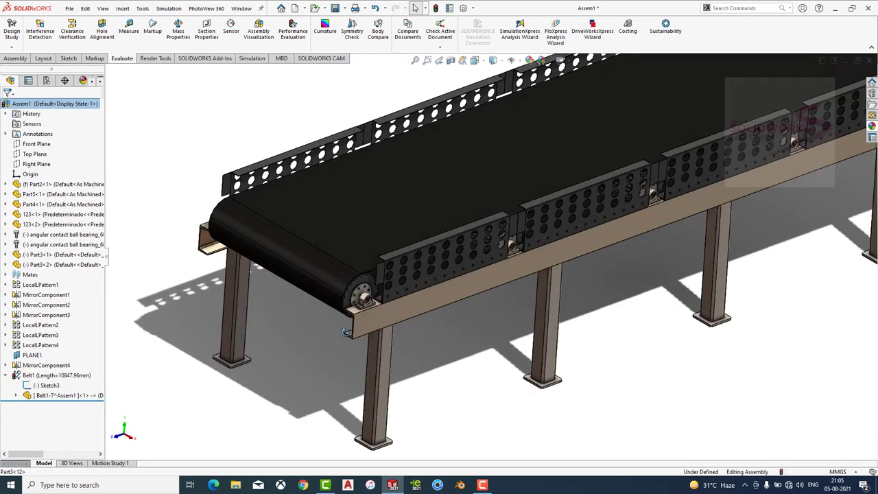
Save all modified documents, rebuilding first and storing virtual components internally.
key(ctrl+s)
click(184, 142)
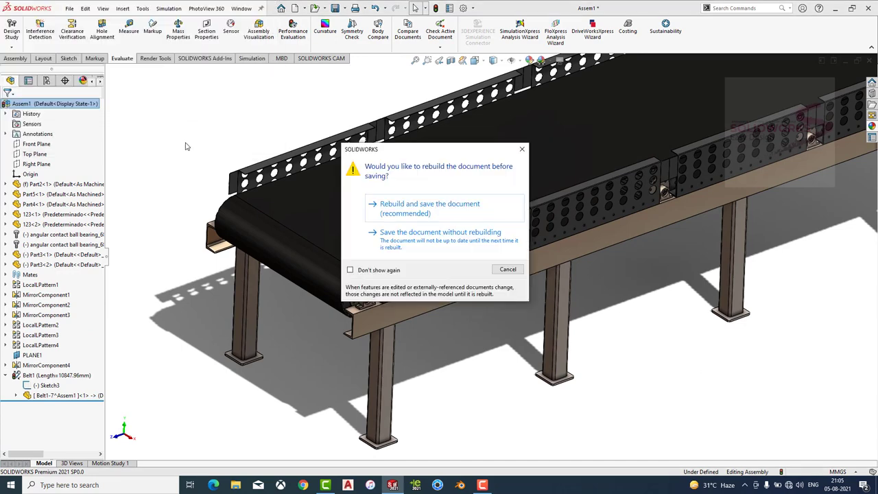
click(426, 208)
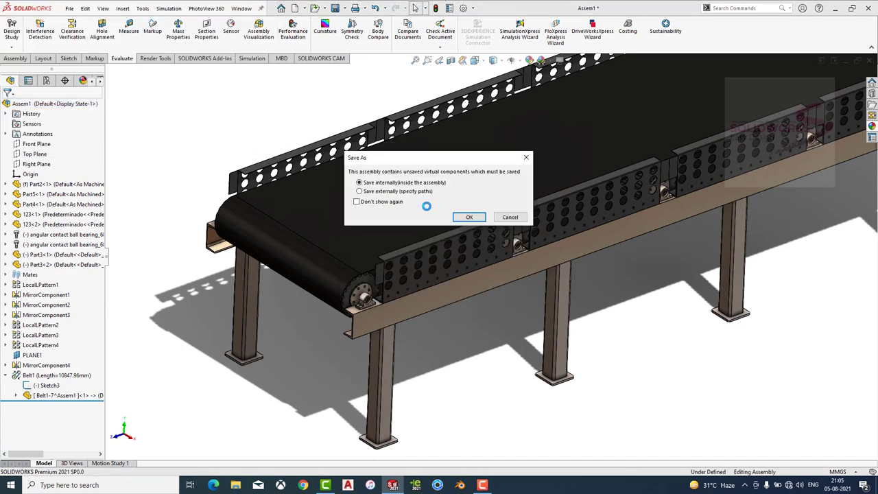
click(469, 217)
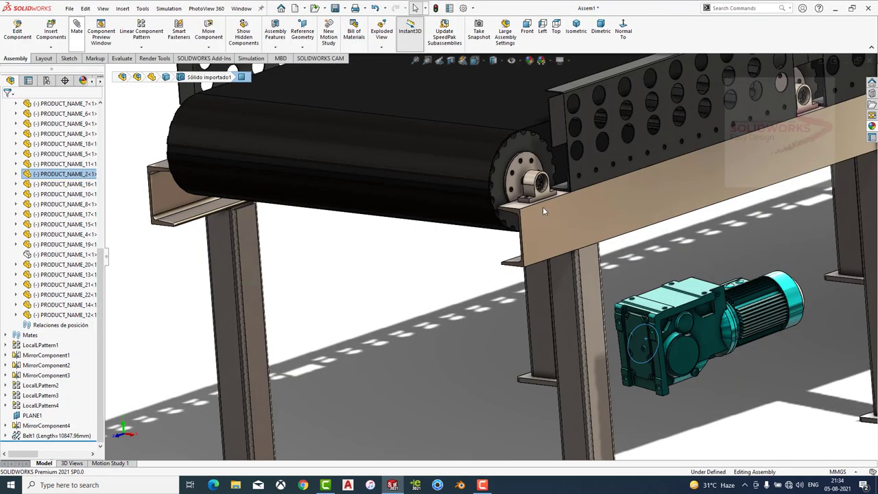
Add a coincident mate on the gearmotor and drag it up onto the frame channel.
click(542, 210)
click(648, 204)
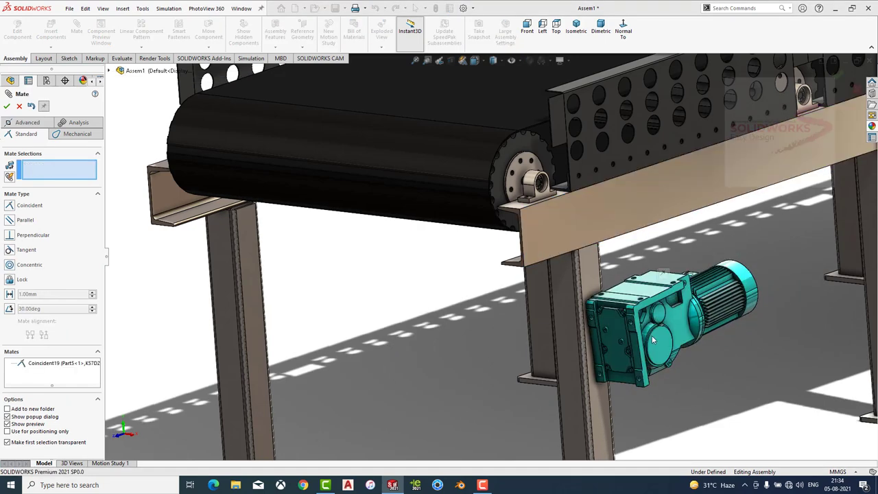
key(Escape)
drag(649, 282, 625, 217)
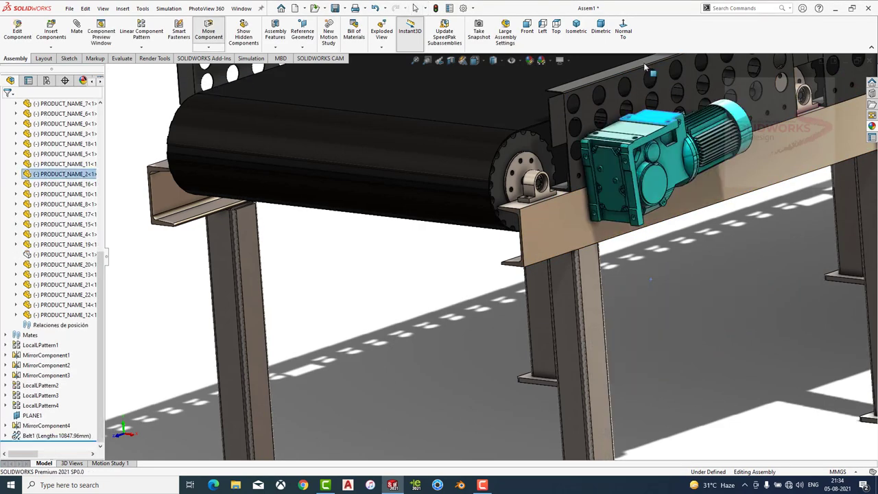
Make the gearmotor's top face coincident with the channel face, sliding it toward the end roller.
click(638, 131)
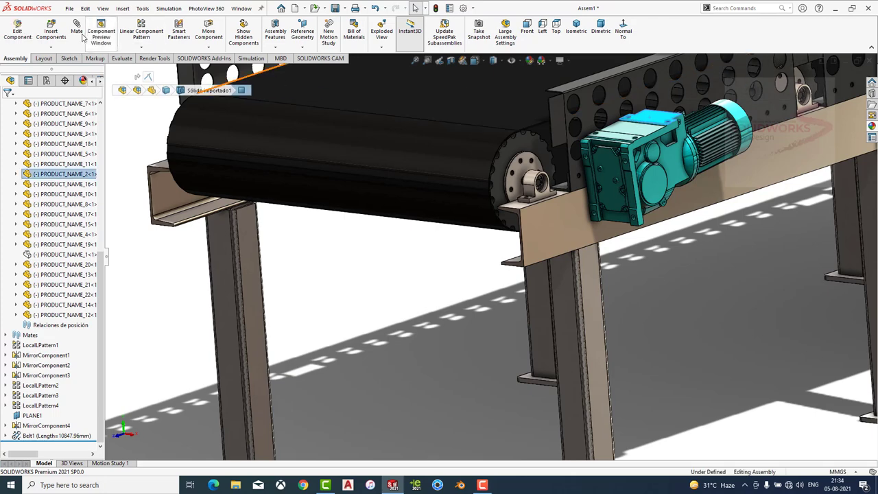
key(m)
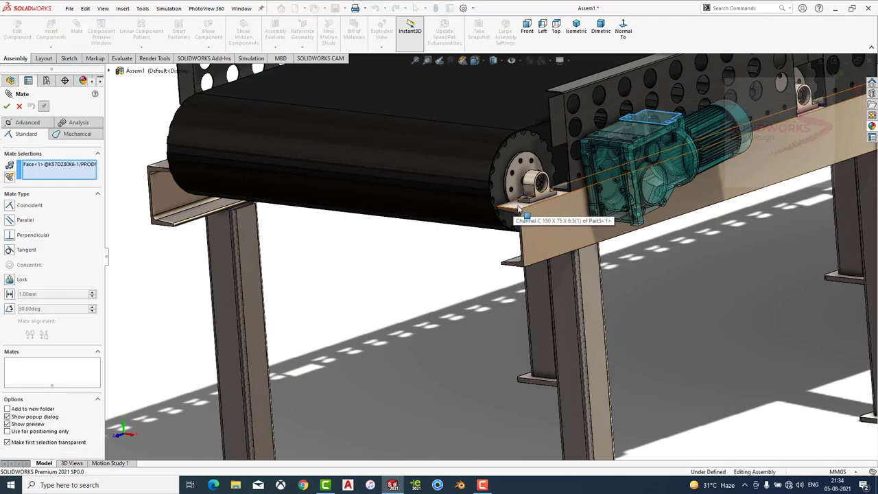
click(520, 210)
click(622, 195)
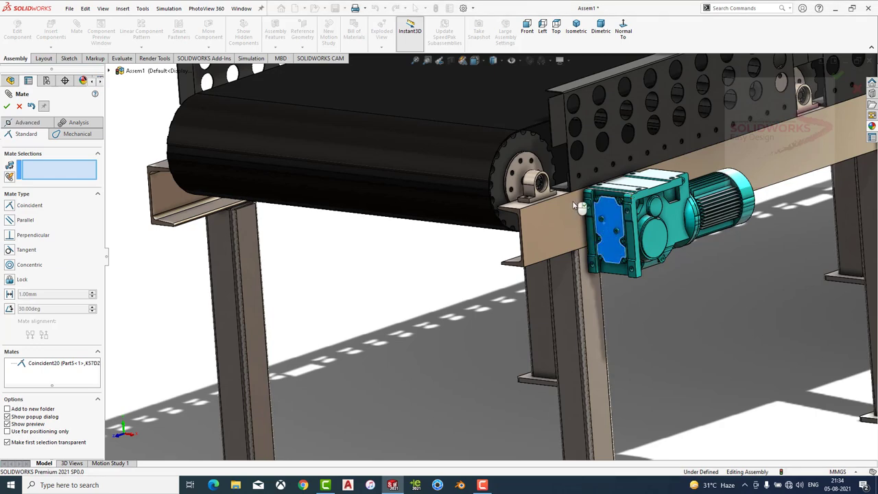
drag(603, 206, 550, 198)
key(Escape)
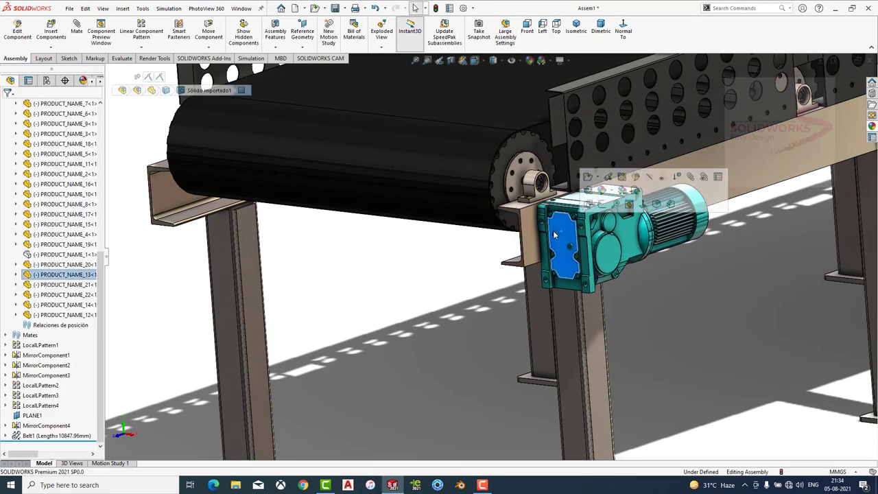
Make the gearmotor flange face coincident with the channel beam face.
click(518, 218)
click(516, 214)
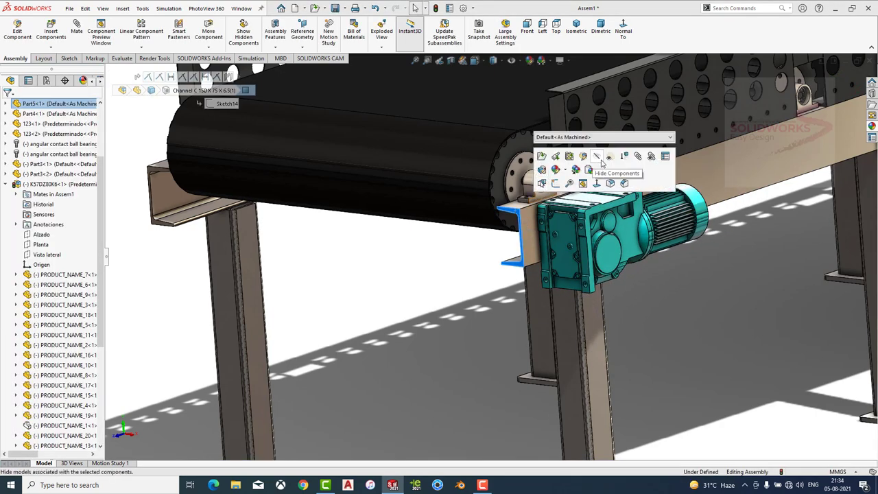
click(634, 168)
click(548, 254)
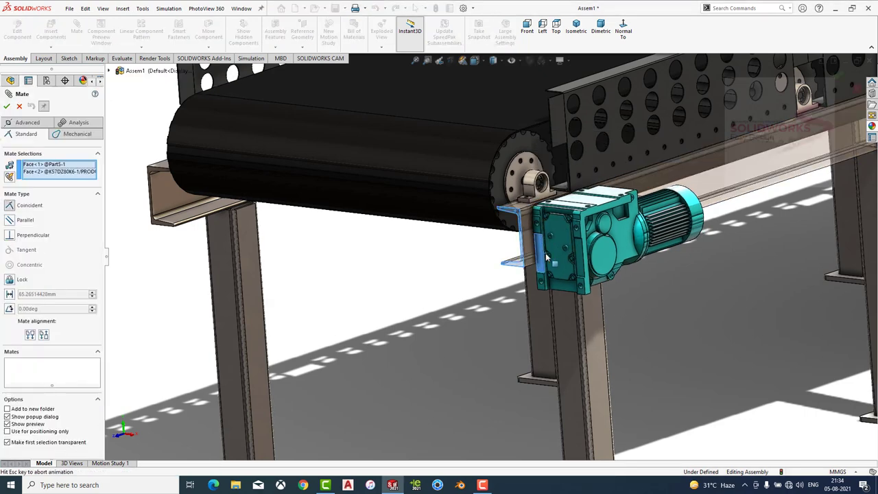
click(648, 242)
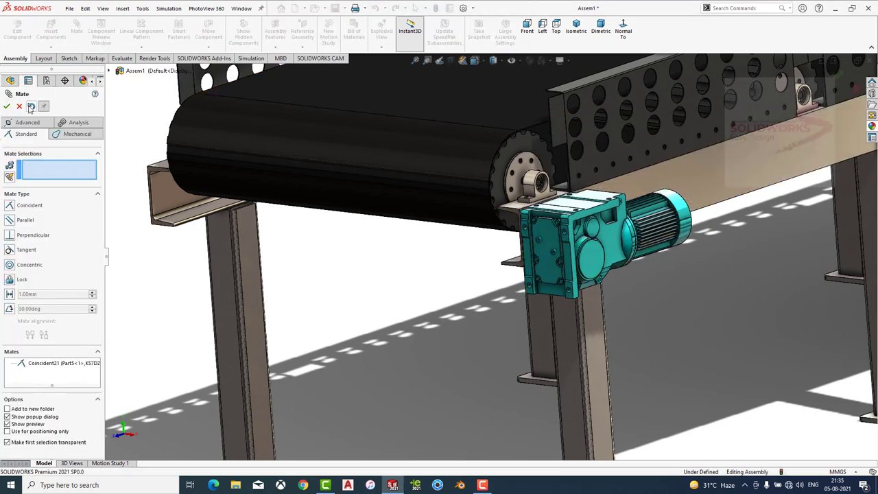
click(6, 107)
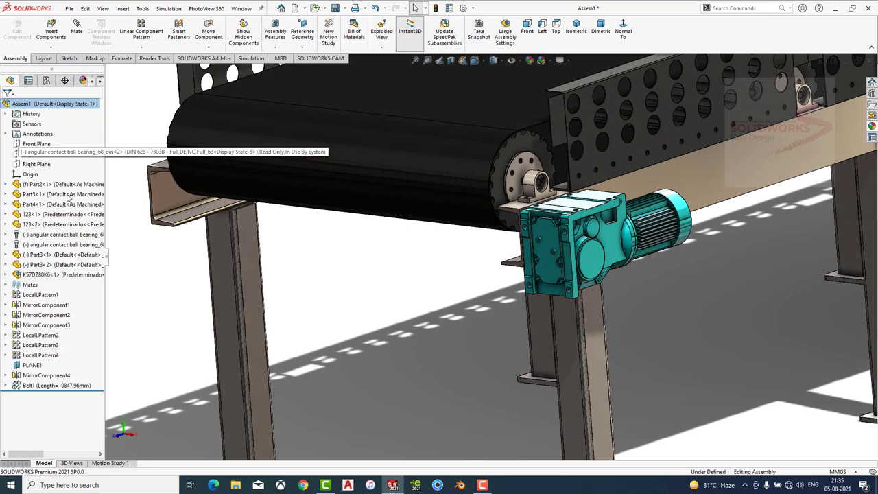
Zoom out to the full conveyor and save all modified assembly documents.
scroll(576, 247, up, 5)
middle_drag(577, 248, 616, 245)
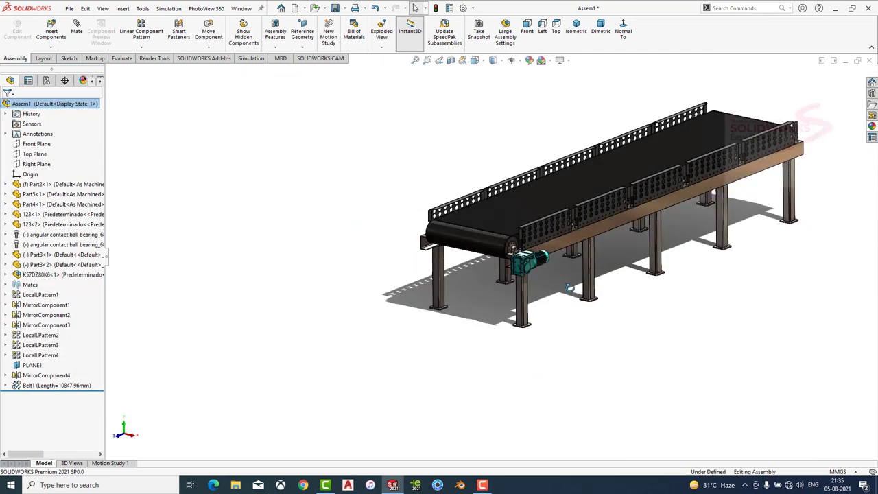
key(ctrl+s)
click(184, 148)
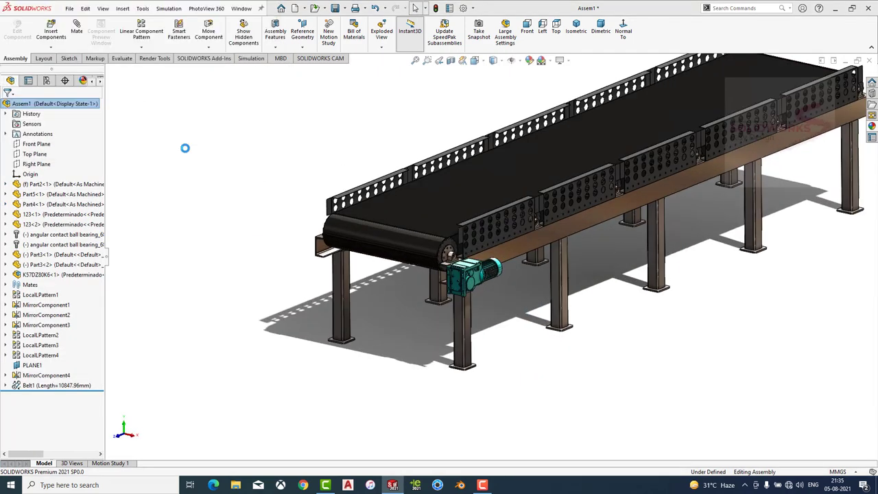
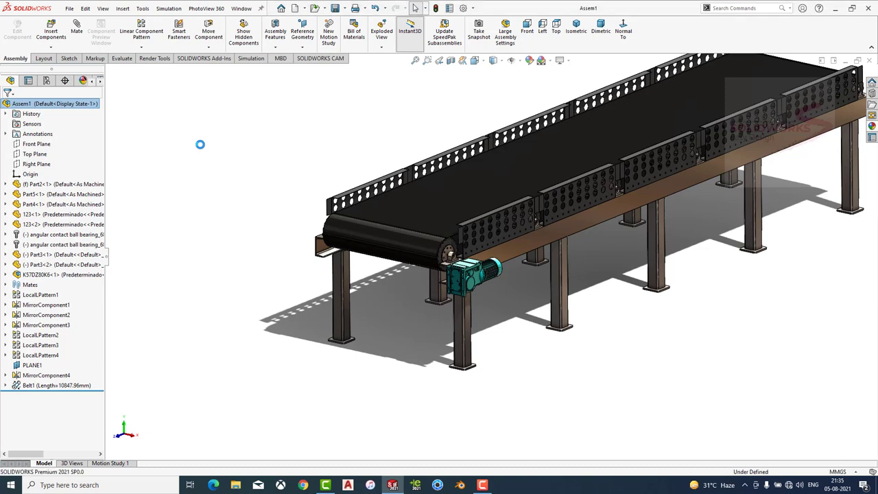
Rename the motor component through its component properties.
click(88, 276)
right_click(88, 276)
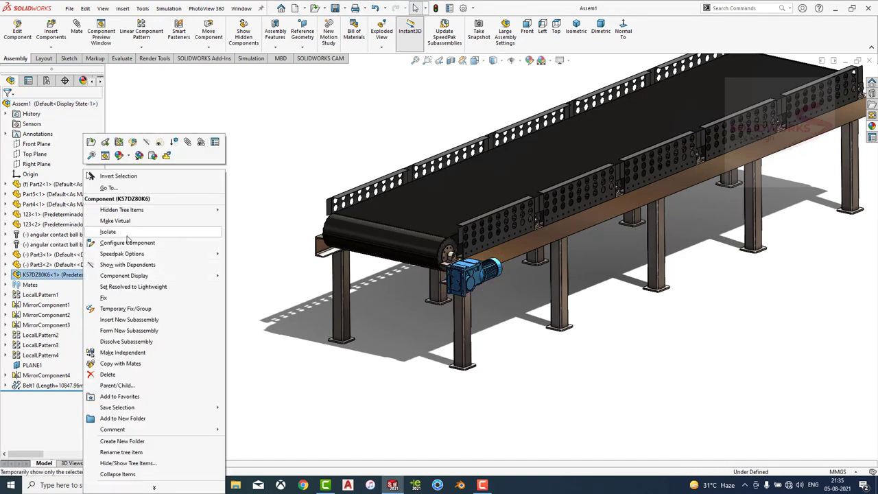
click(215, 143)
text(Gearbo)
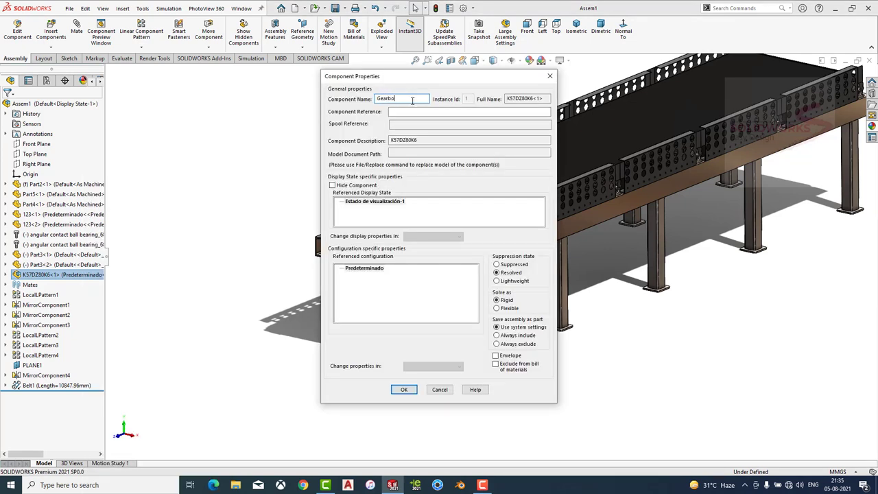
key(Return)
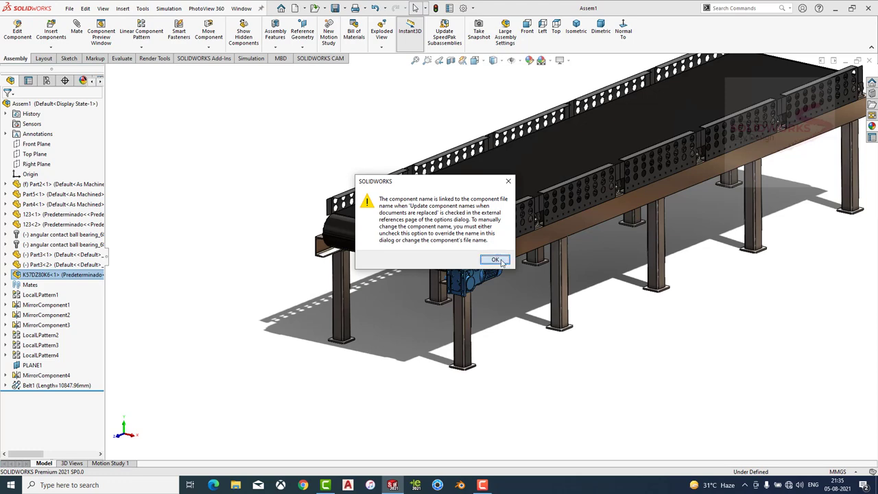
click(501, 261)
Insert box part 66 from the Desktop and place it on the conveyor belt.
click(52, 31)
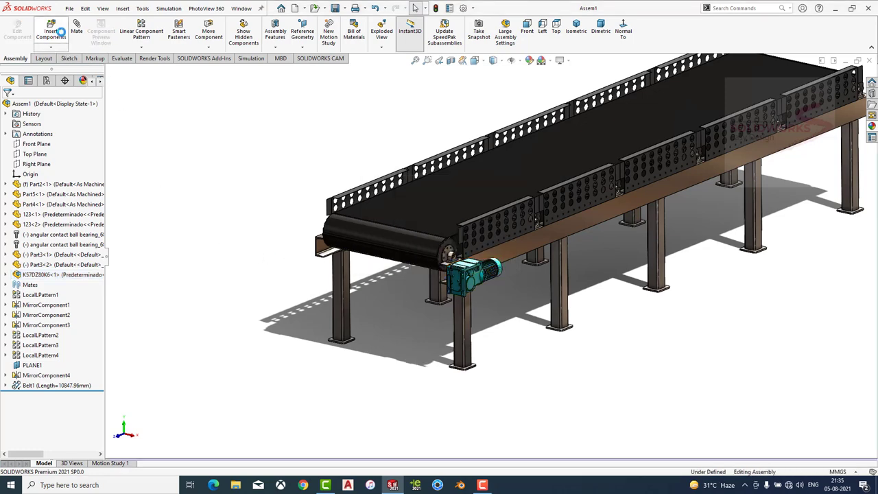
click(48, 80)
click(41, 71)
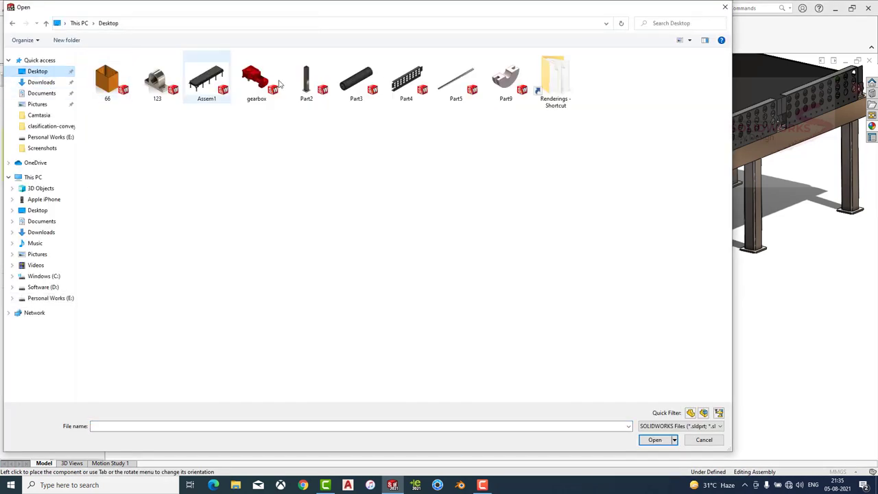
double_click(108, 77)
click(412, 202)
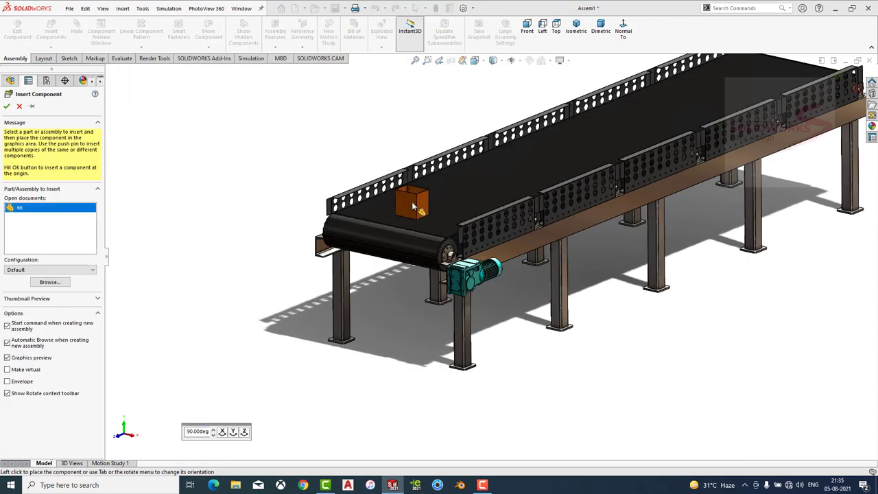
scroll(415, 206, down, 3)
scroll(417, 212, down, 3)
Open part 66 in its own window and edit its base sketch, Sketch1.
click(417, 214)
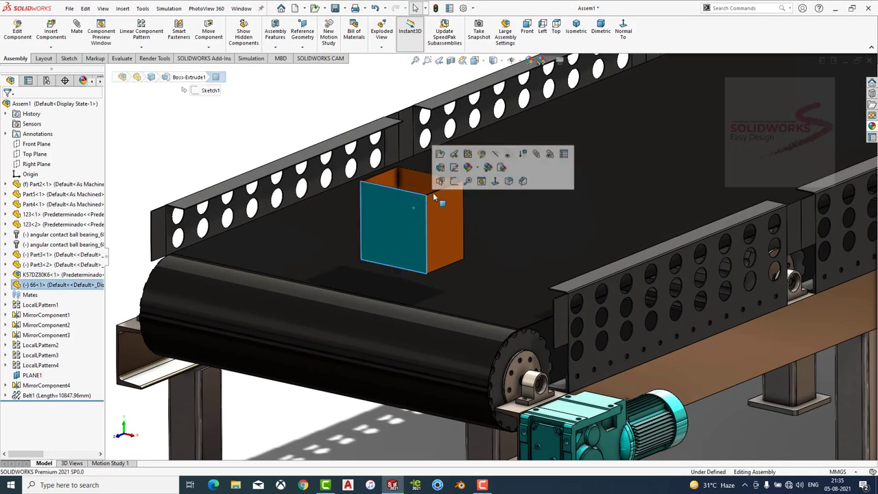
click(442, 151)
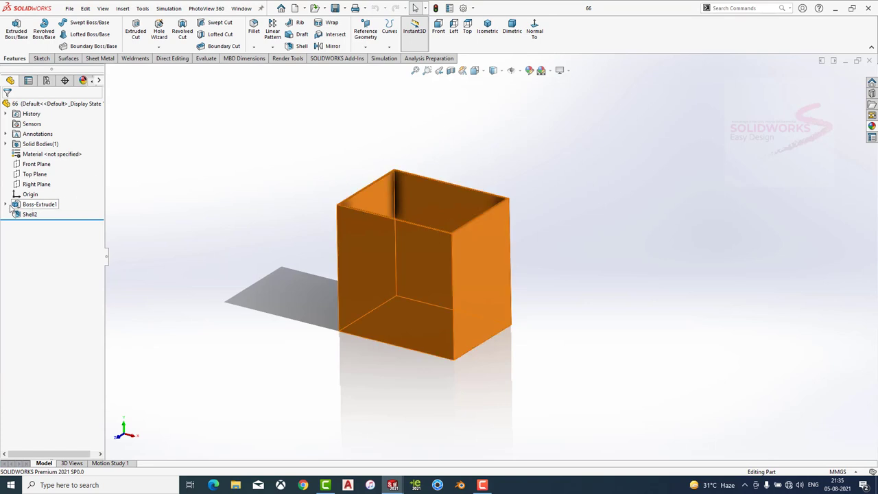
click(5, 204)
click(42, 214)
click(41, 197)
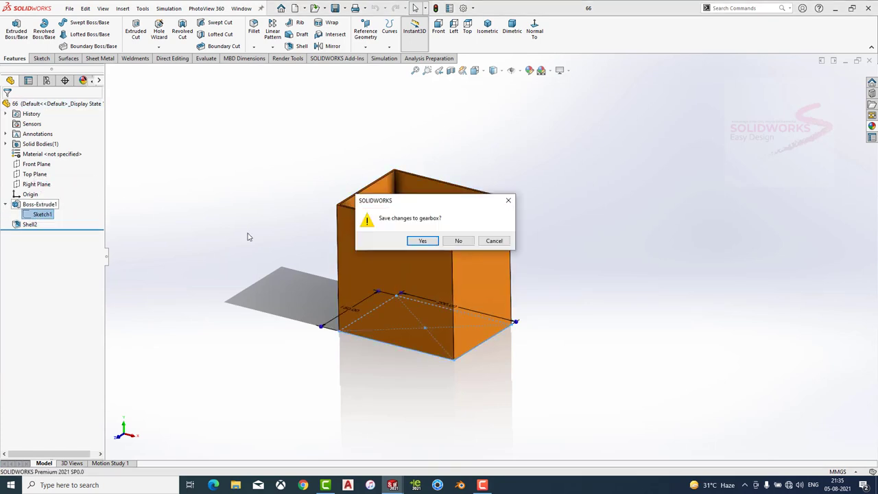
click(432, 244)
click(460, 263)
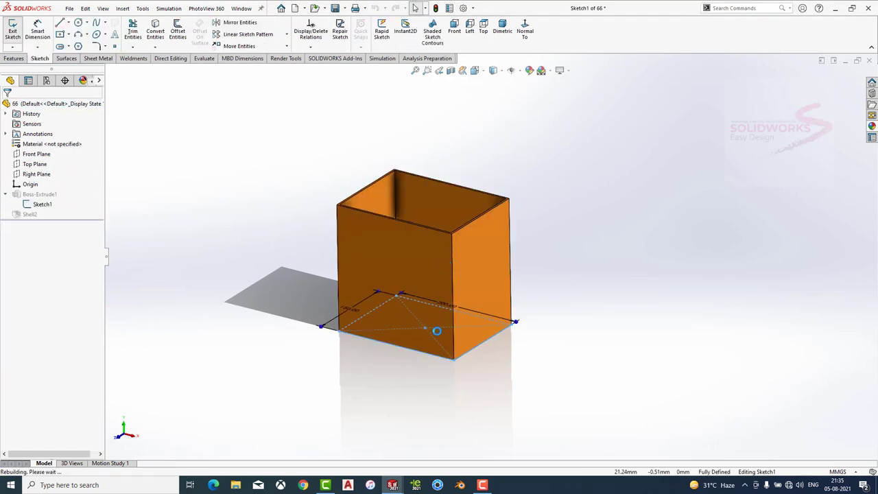
Change the 150 mm base dimension to 250 mm, save the box and rebuild the assembly.
double_click(308, 278)
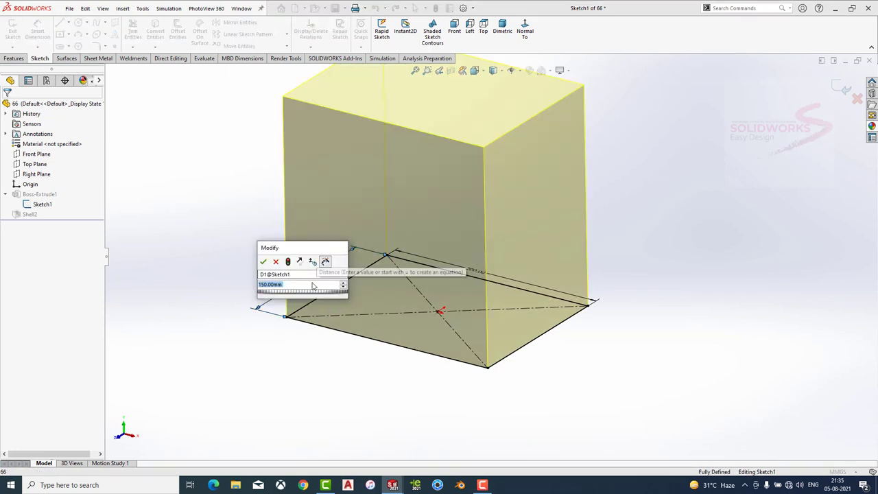
text(250)
key(Return)
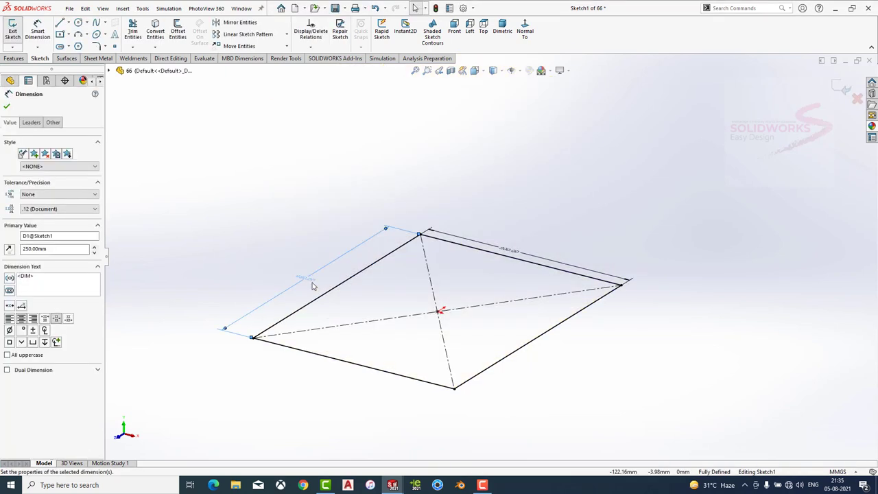
click(840, 88)
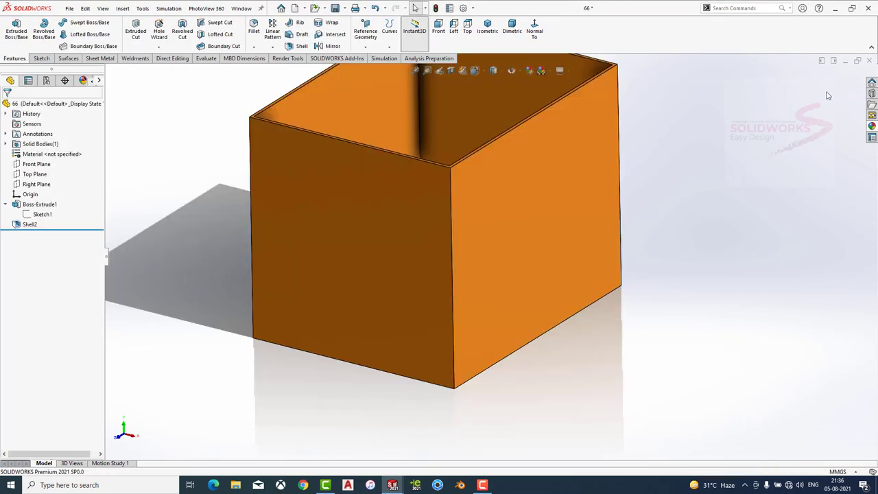
click(870, 61)
click(417, 294)
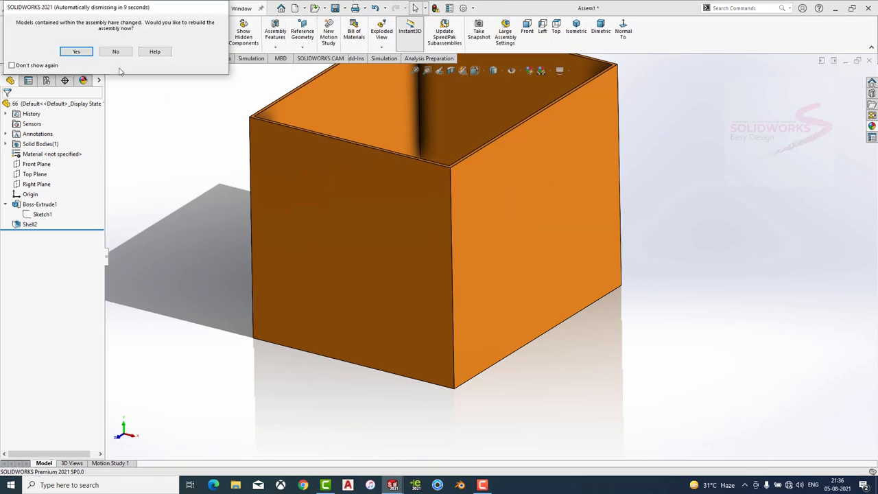
click(63, 52)
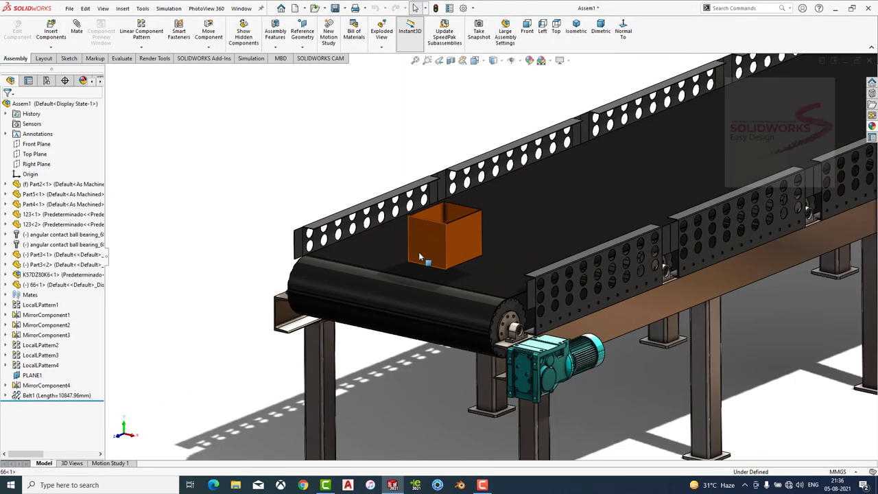
View the box on the conveyor in dimetric, then rebuild and save the assembly.
click(420, 256)
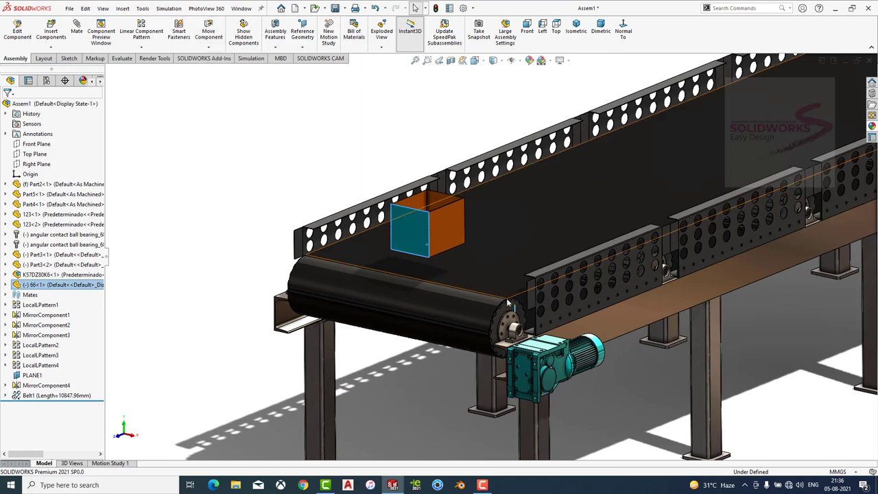
scroll(485, 278, down, 3)
scroll(420, 302, up, 3)
scroll(420, 302, down, 5)
click(600, 31)
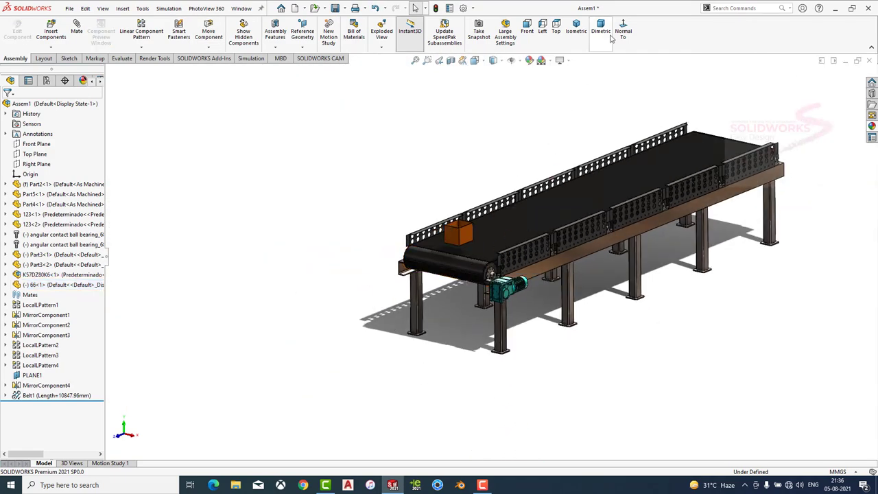
middle_drag(434, 285, 436, 269)
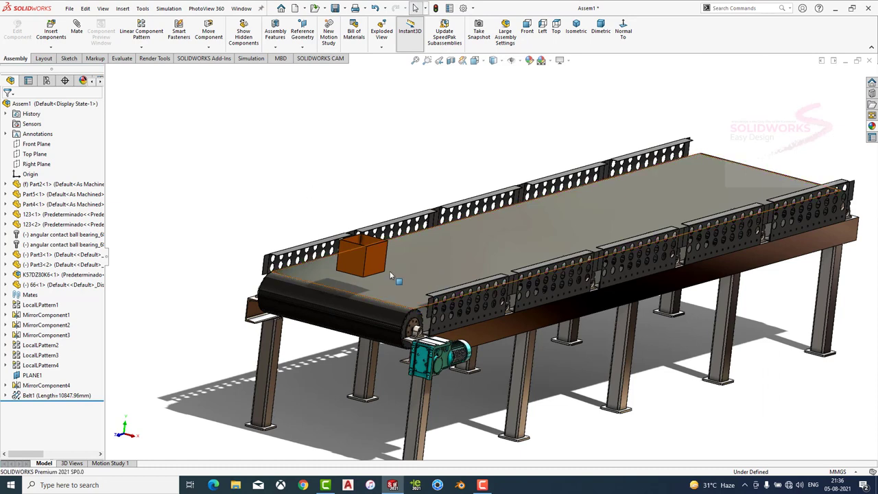
key(ctrl+s)
click(419, 204)
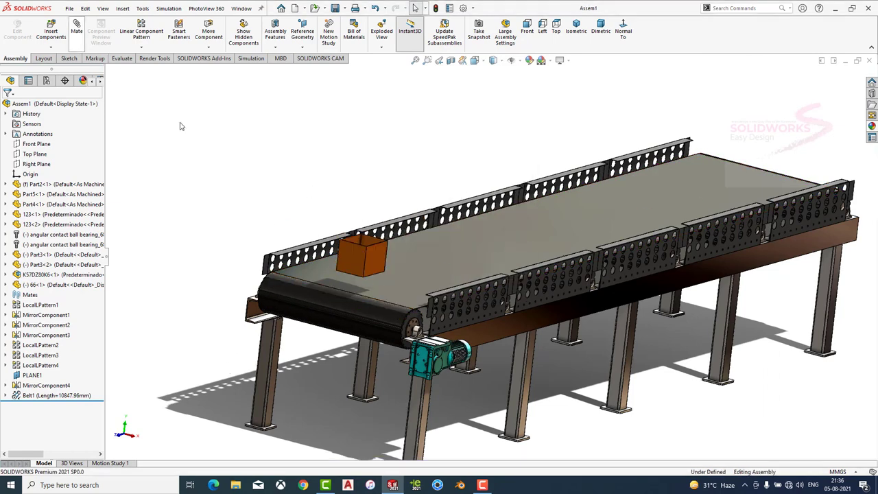
Mate the box's bottom face coincident with the belt's top face.
key(m)
scroll(370, 278, down, 5)
mouse_move(390, 243)
middle_down()
mouse_move(391, 179)
mouse_move(396, 274)
middle_up()
click(396, 274)
scroll(355, 241, up, 5)
middle_drag(355, 241, 321, 297)
scroll(467, 298, down, 3)
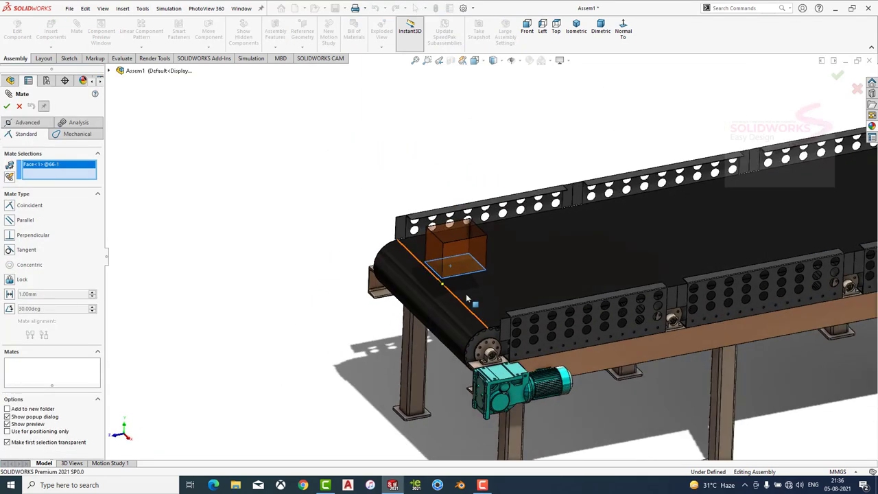
click(481, 287)
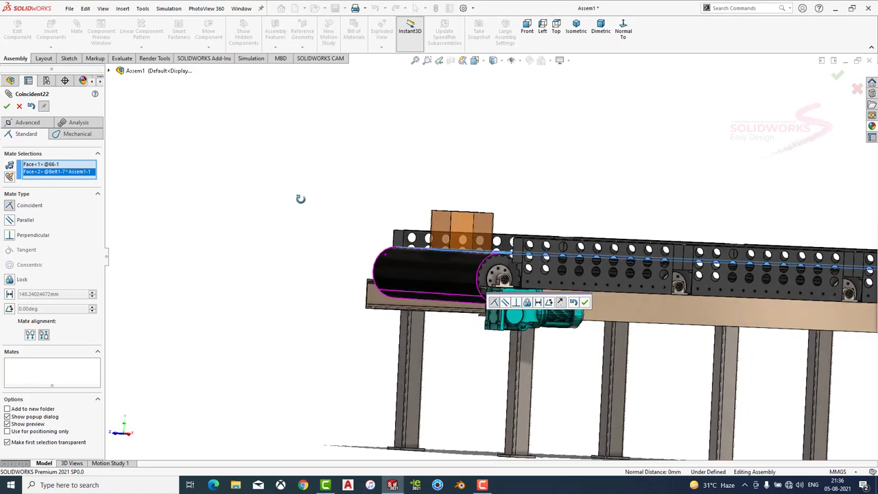
middle_drag(300, 199, 545, 297)
click(585, 303)
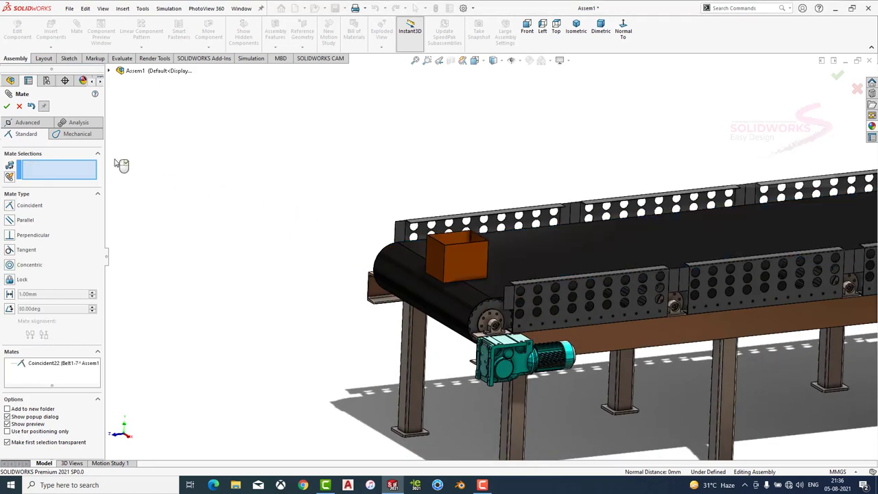
click(7, 105)
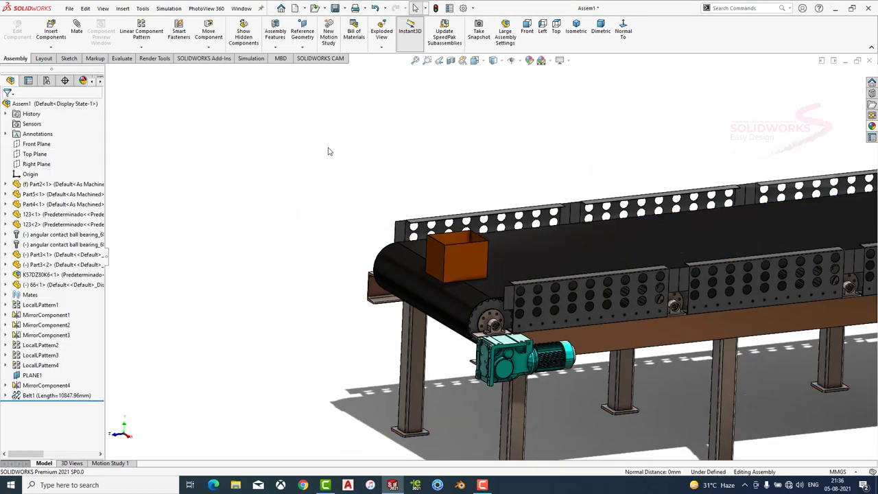
click(124, 462)
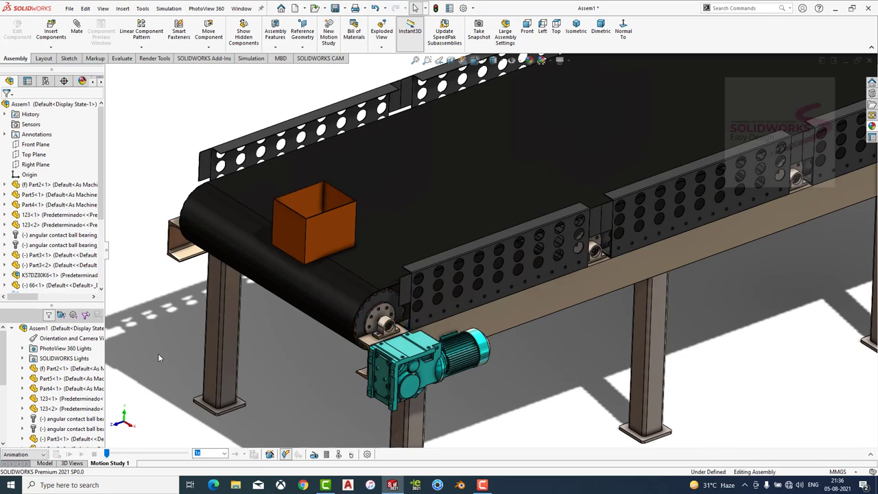
Set Motion Study 1 to Motion Analysis and accept its properties at 30 frames per second.
click(869, 454)
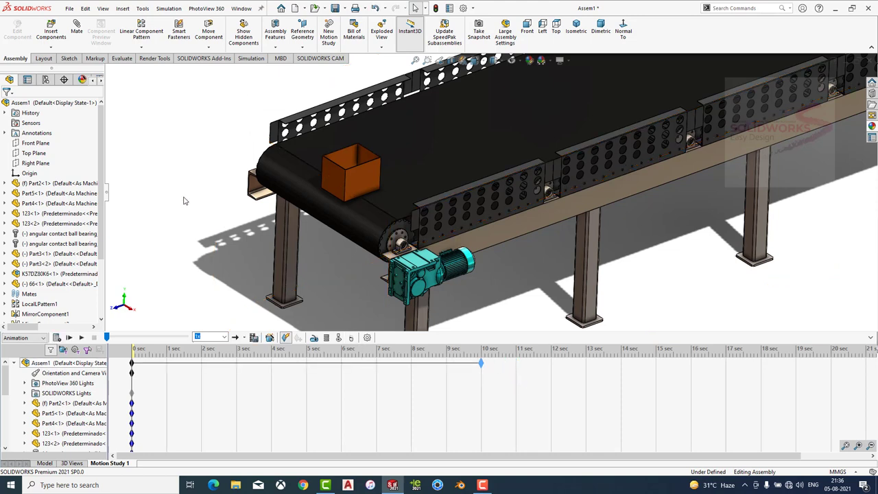
click(367, 337)
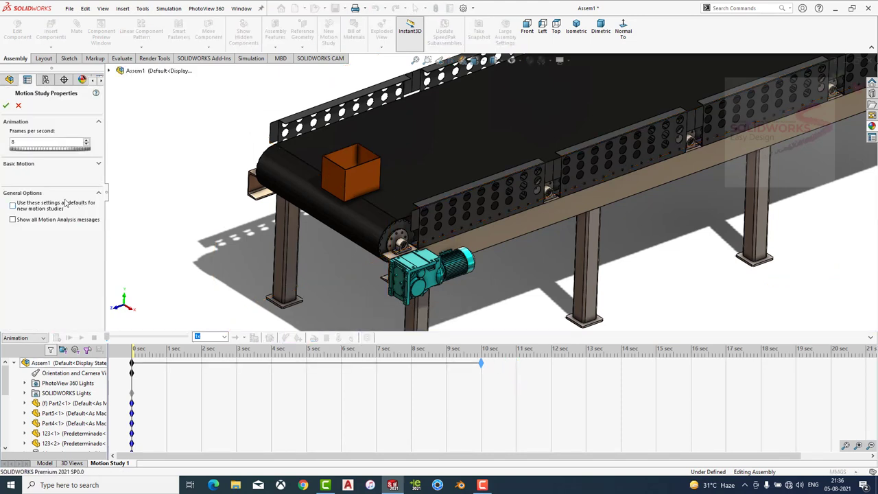
click(19, 107)
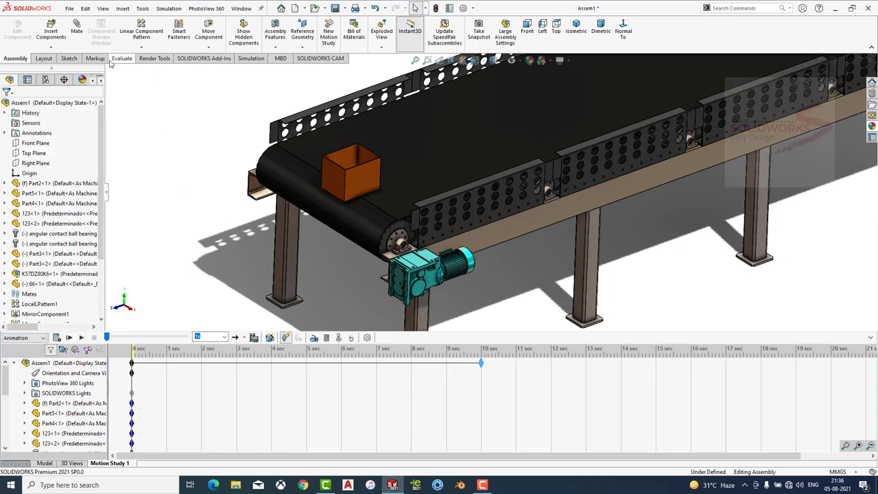
click(203, 59)
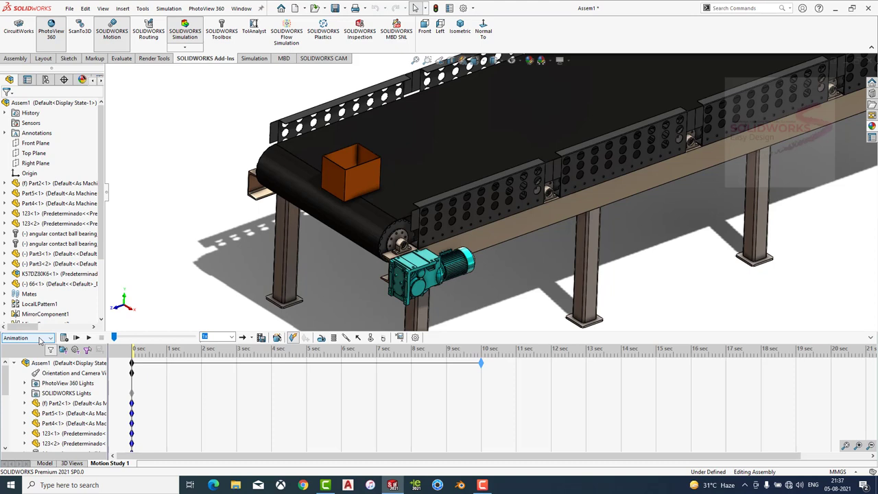
click(28, 337)
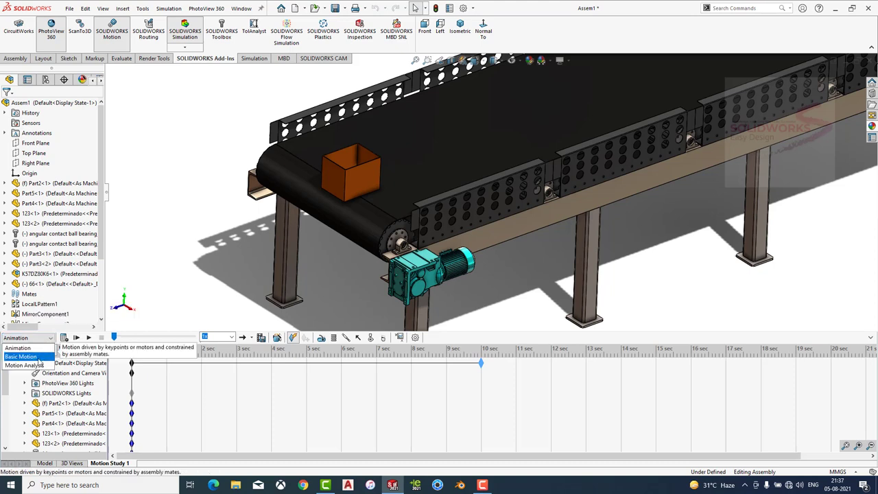
click(28, 365)
click(414, 342)
text(30)
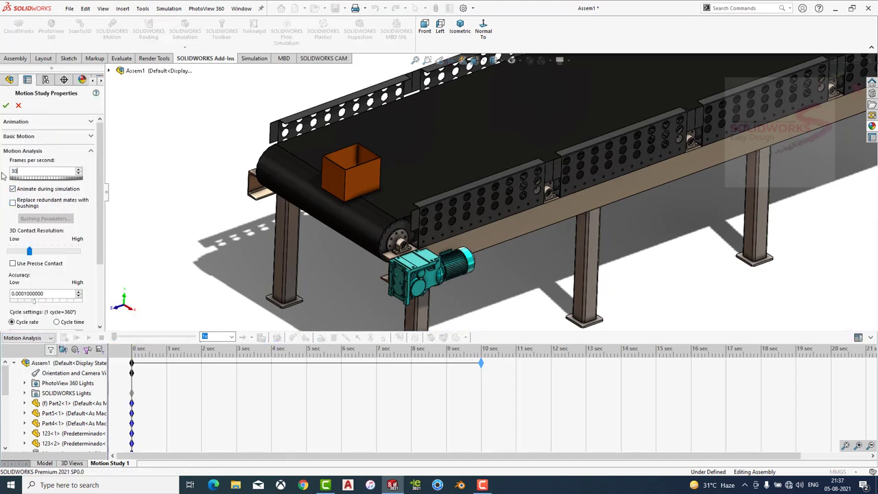
click(5, 106)
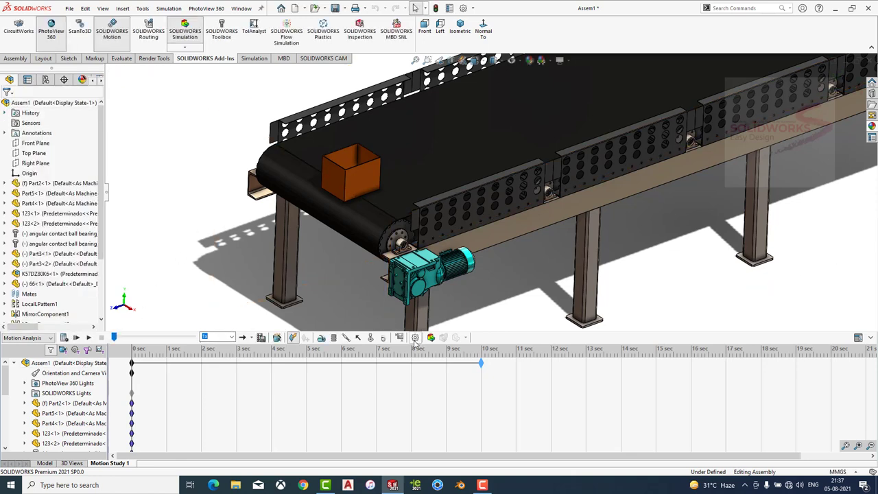
Create a solid body contact with Part3-12 and Part3-6 in group 1 and the belt in group 2.
click(370, 337)
scroll(421, 234, down, 3)
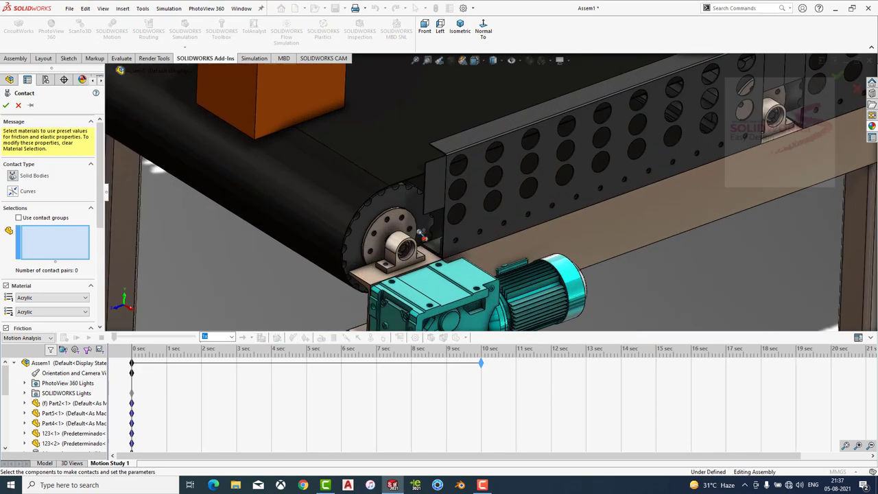
scroll(420, 235, down, 1)
click(402, 194)
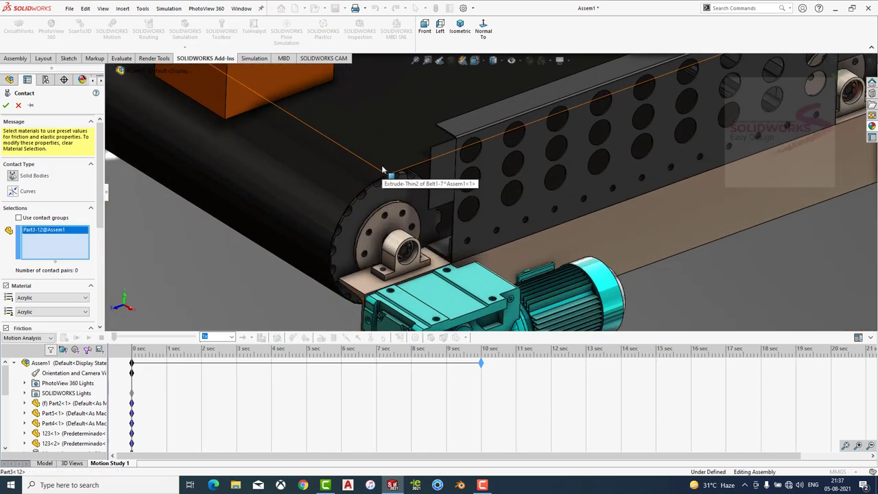
click(44, 218)
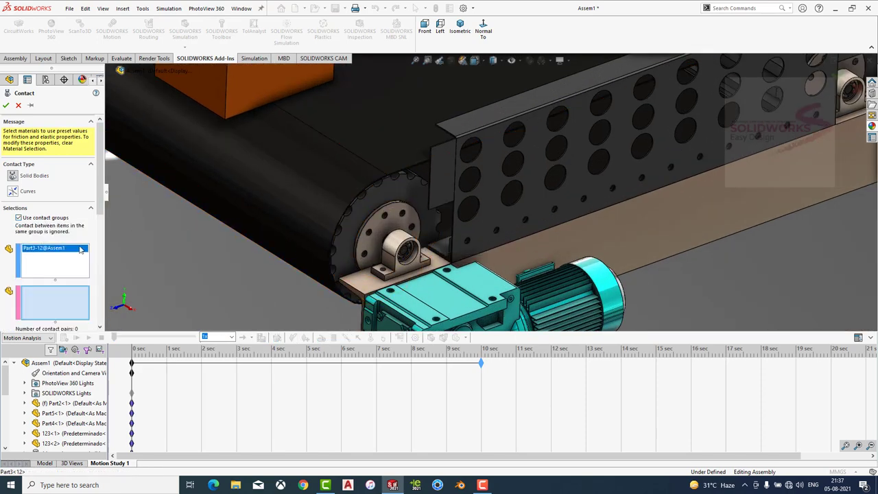
click(315, 148)
scroll(346, 196, up, 2)
scroll(352, 194, up, 3)
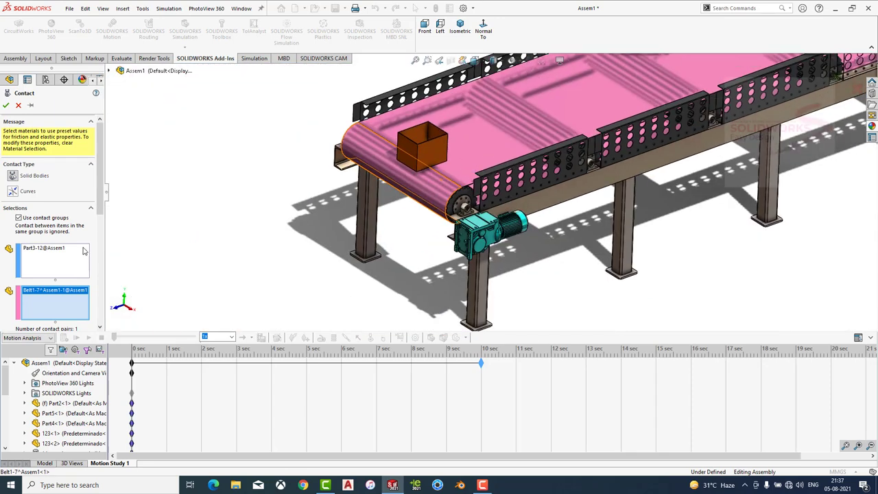
click(61, 271)
scroll(604, 162, up, 2)
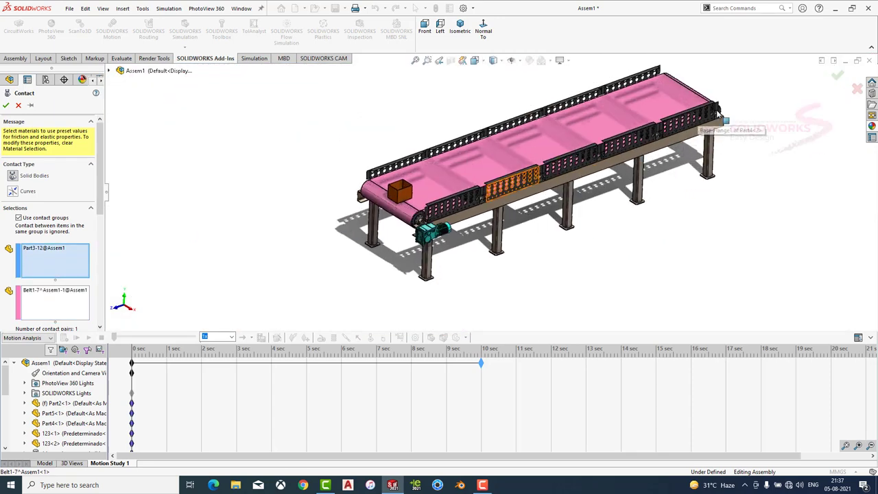
scroll(548, 123, down, 5)
click(611, 130)
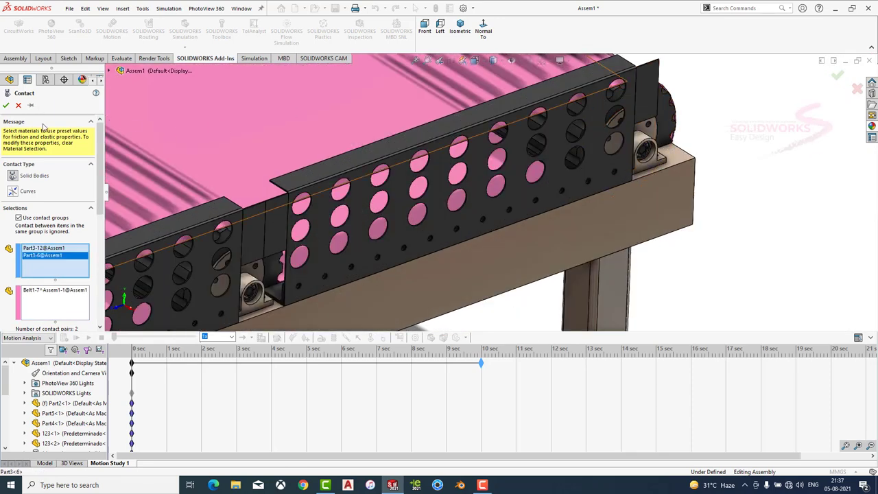
click(4, 106)
Try dragging the belt component to check how it moves.
scroll(274, 171, up, 3)
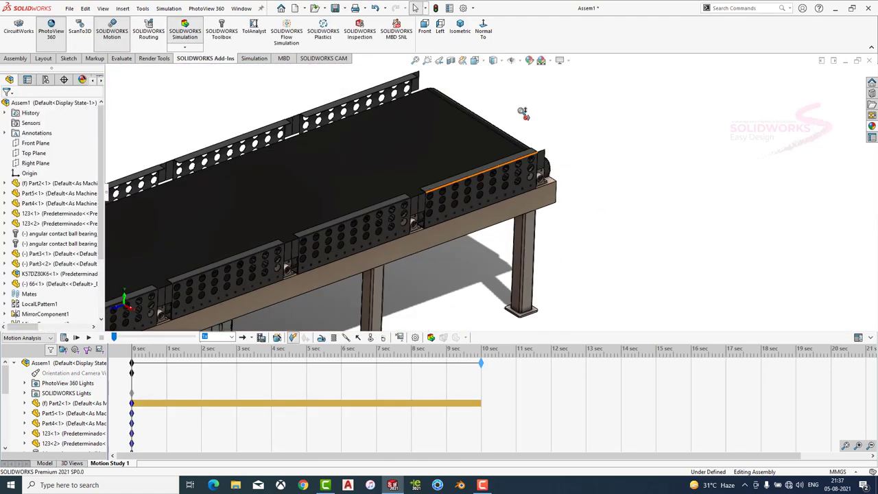
scroll(541, 138, down, 4)
scroll(542, 137, down, 4)
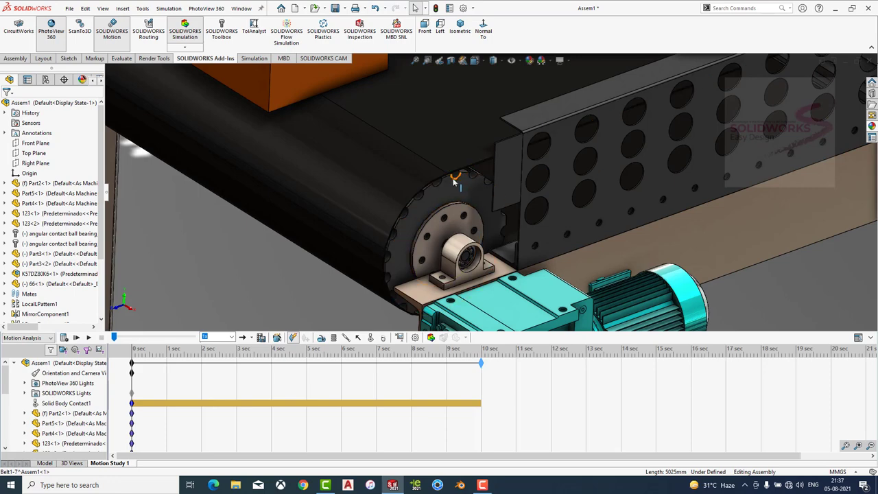
drag(453, 182, 440, 134)
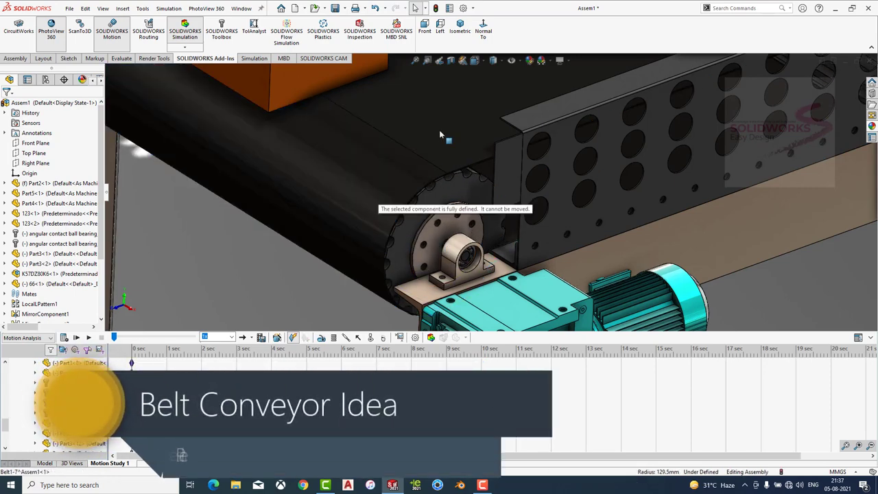
scroll(453, 206, up, 5)
scroll(467, 267, up, 2)
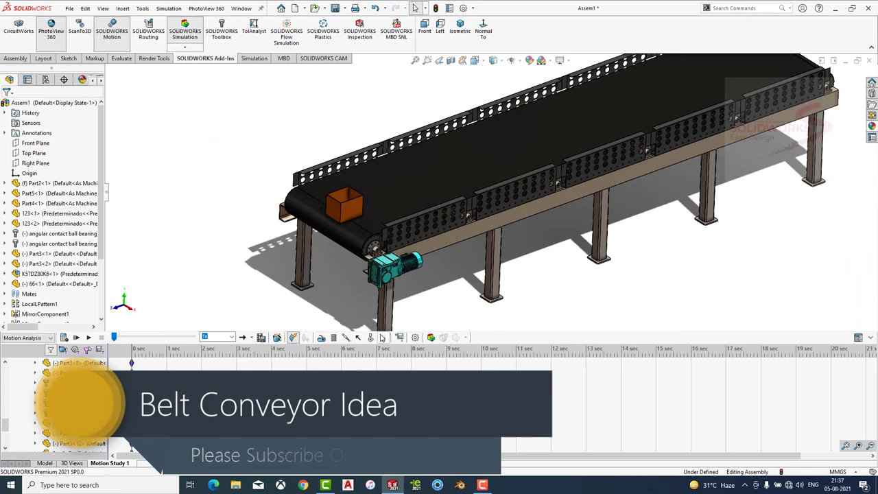
Add gravity to the study, directed by the box's front face.
click(382, 339)
scroll(355, 180, down, 2)
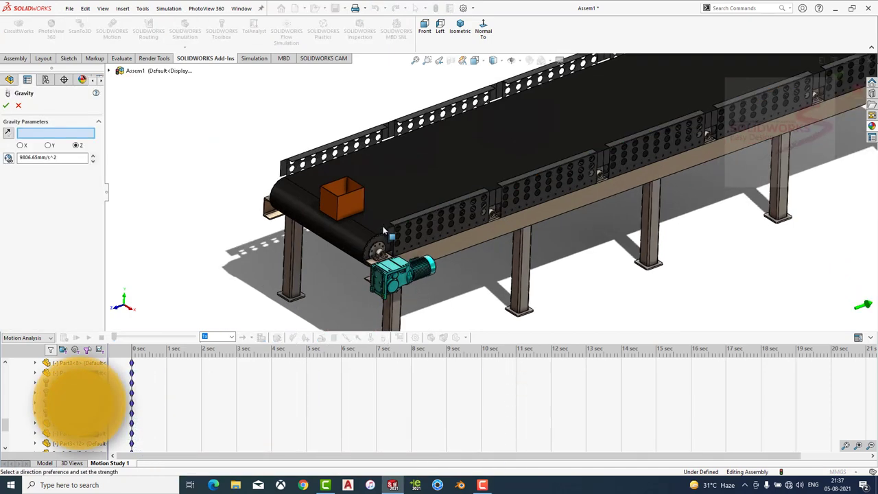
scroll(355, 180, down, 3)
click(354, 180)
text(150)
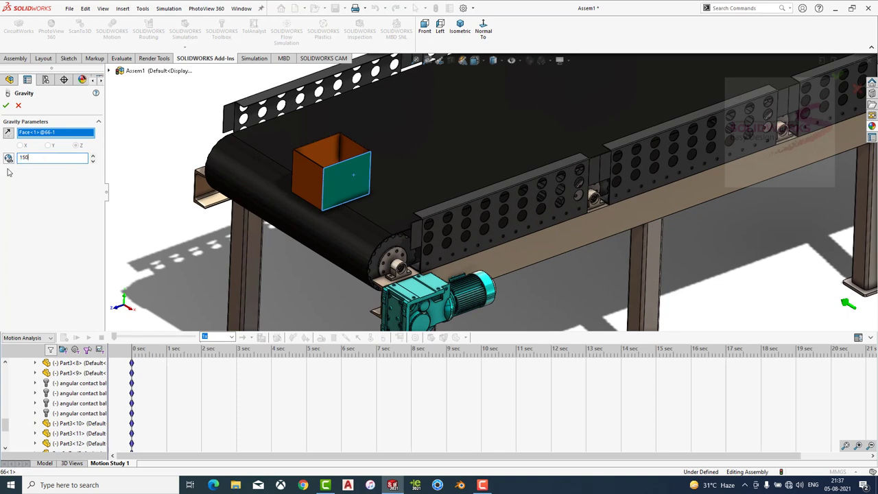
click(6, 106)
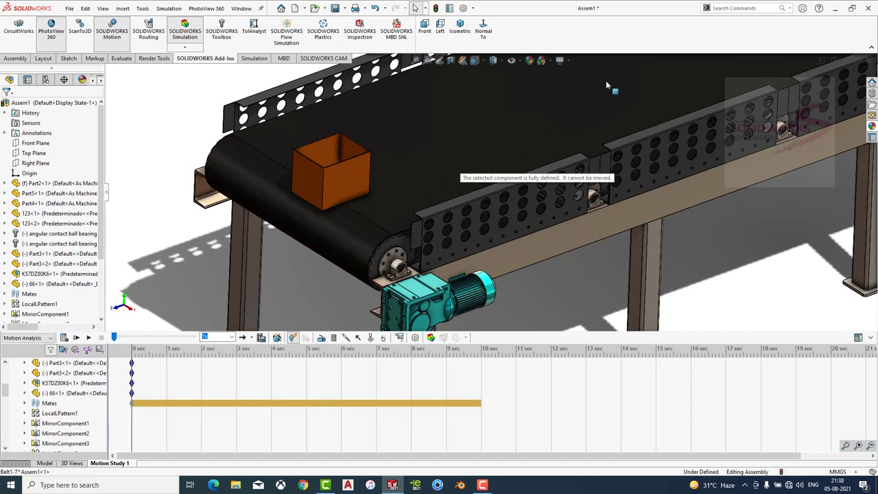
Select the study's 10 sec end key and the 0 sec key of 123<11> on the timeline.
click(355, 218)
key(Escape)
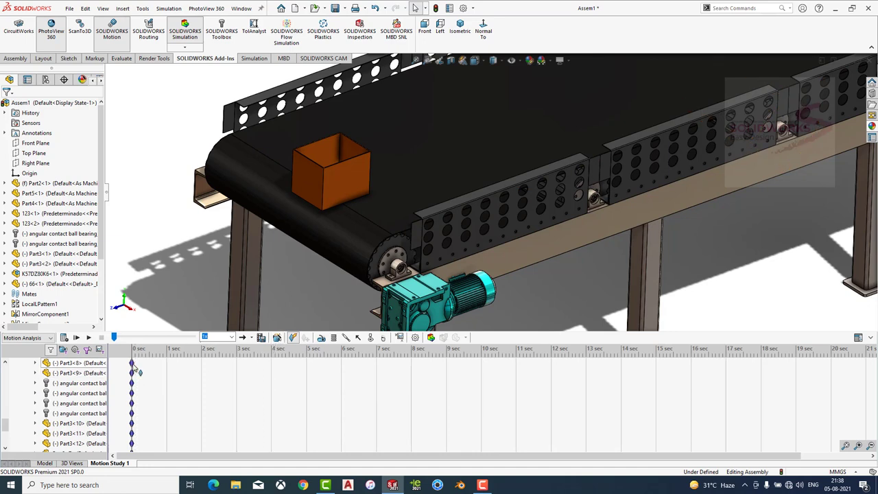
click(483, 373)
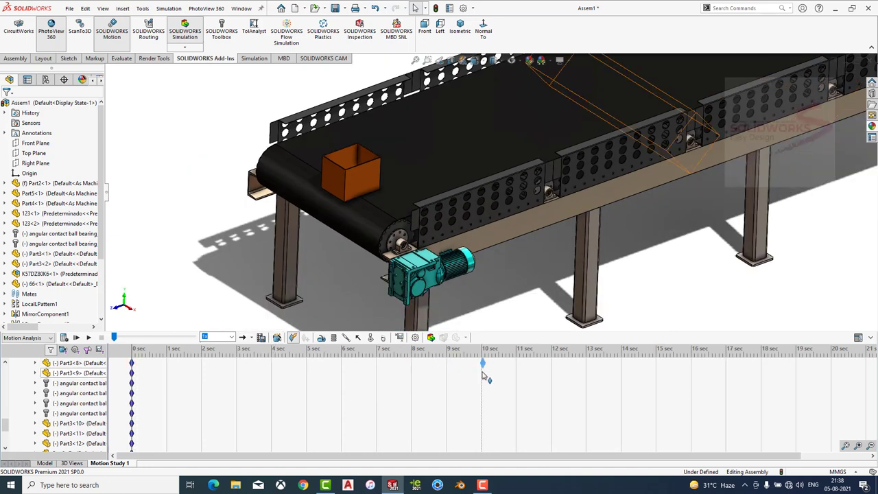
scroll(463, 374, up, 2)
click(131, 363)
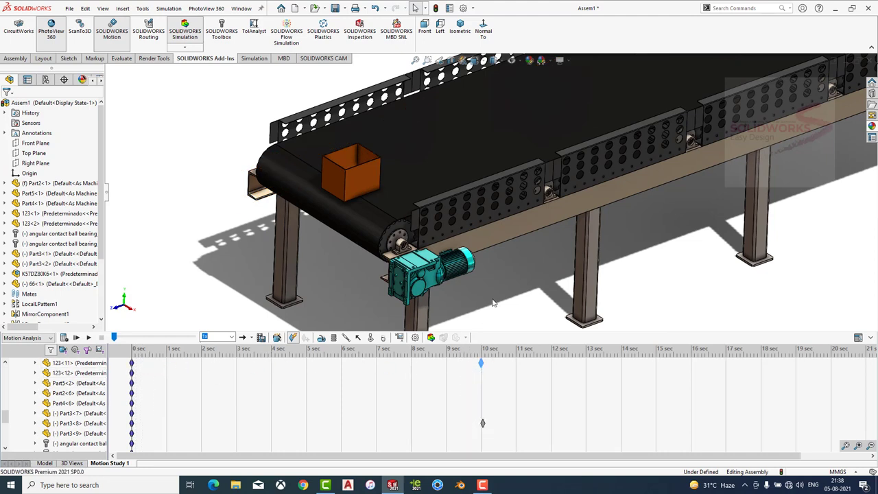
scroll(492, 302, up, 3)
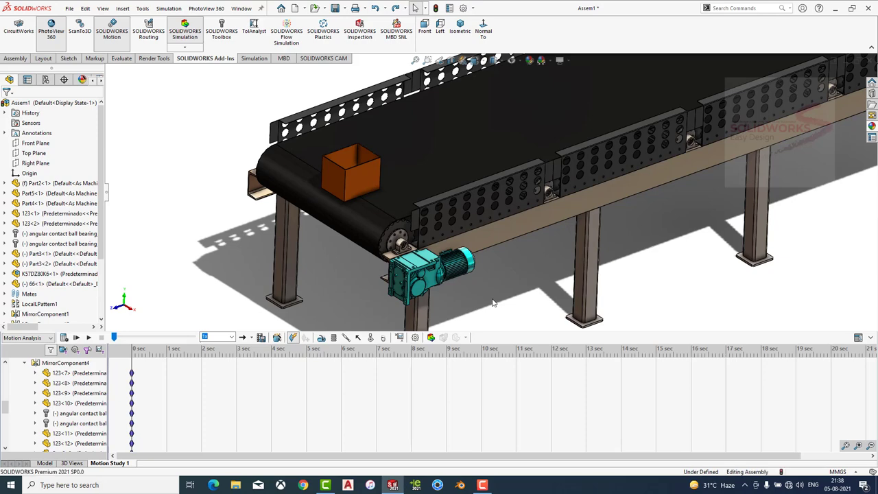
scroll(492, 302, down, 2)
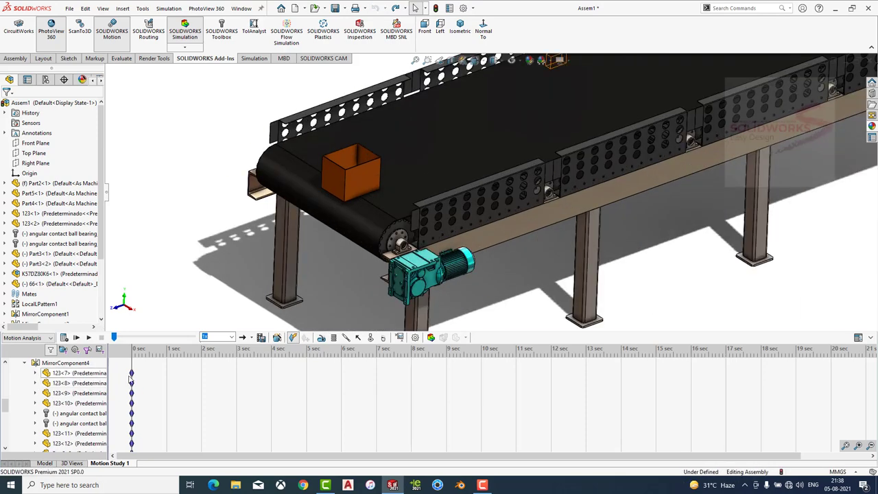
Move the 123<7> key to 10 sec so the timeline runs to 10 seconds.
click(45, 463)
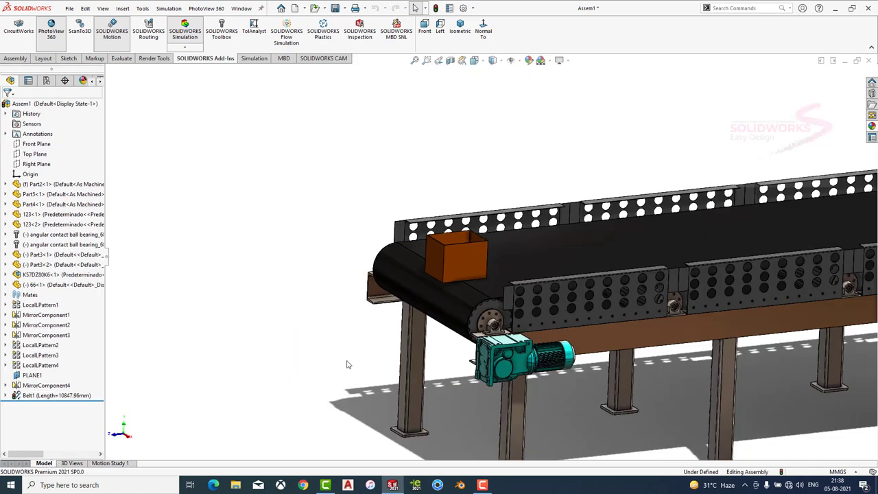
click(460, 27)
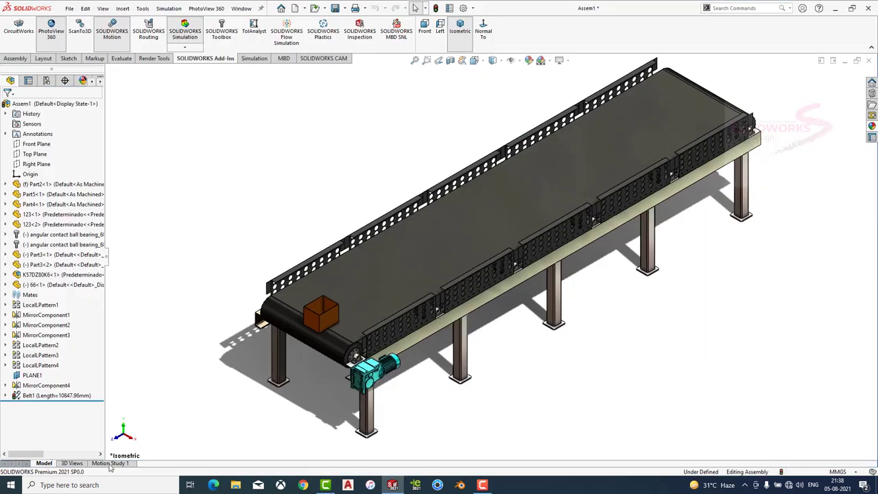
click(110, 463)
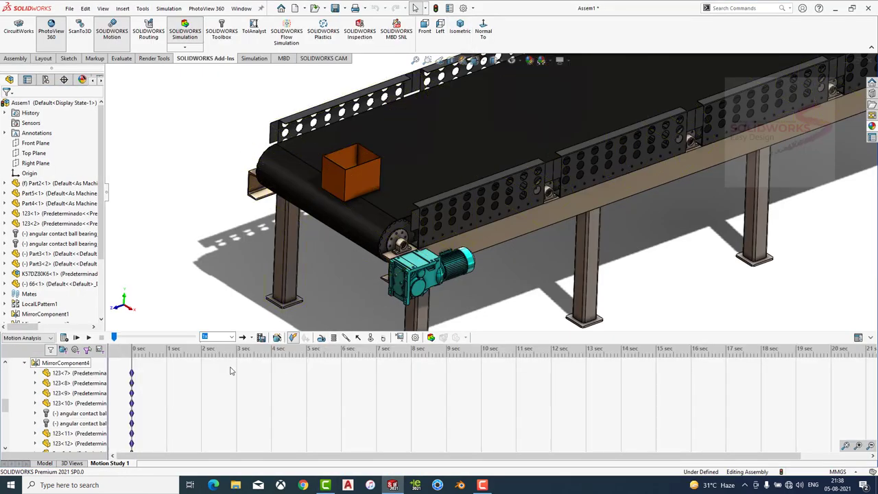
click(76, 364)
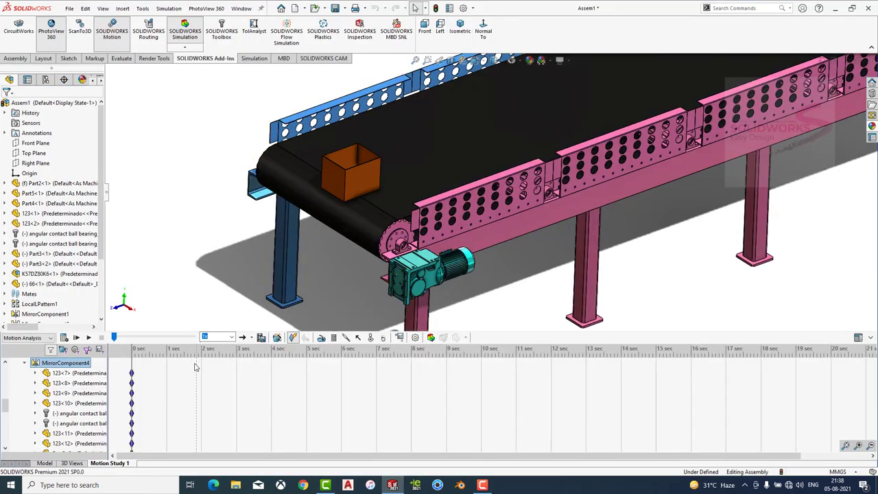
click(134, 374)
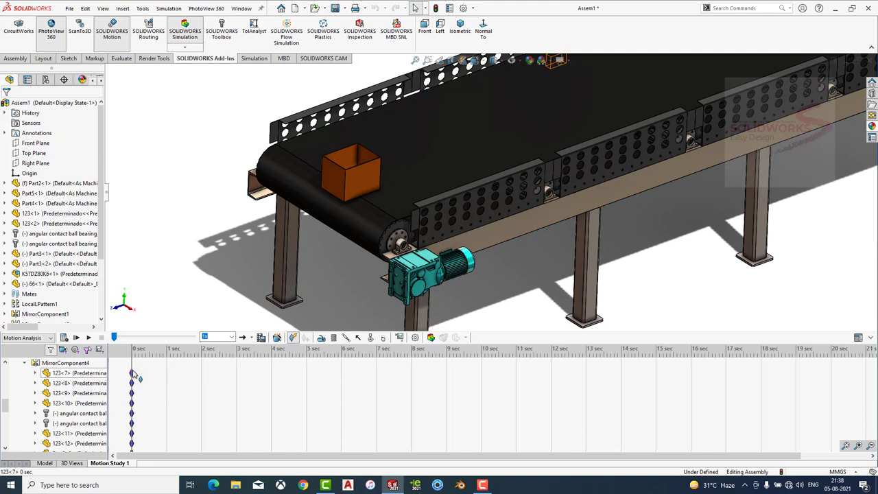
drag(135, 373, 319, 374)
drag(483, 380, 484, 381)
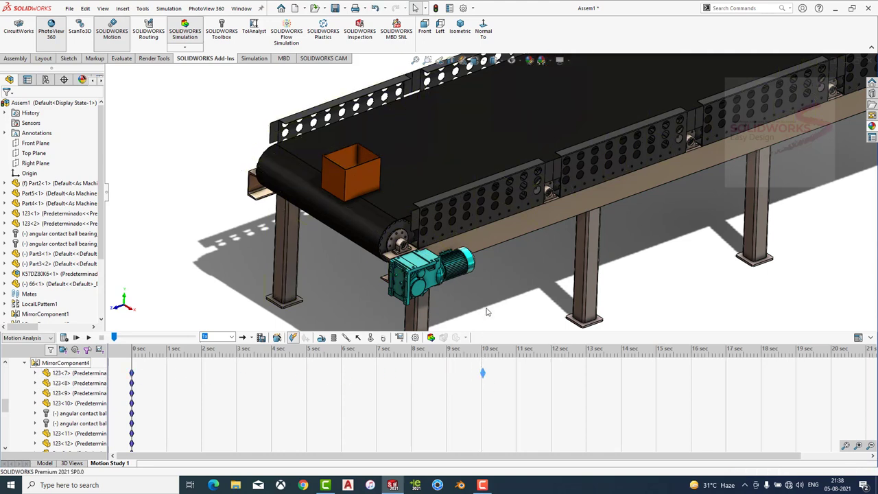
click(482, 484)
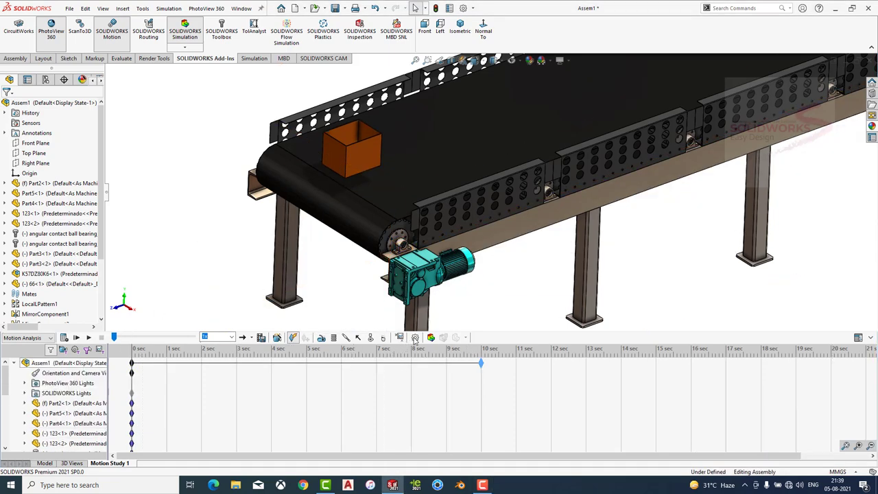
Add 9806.65 mm/s² gravity directed by the box's top face.
click(384, 337)
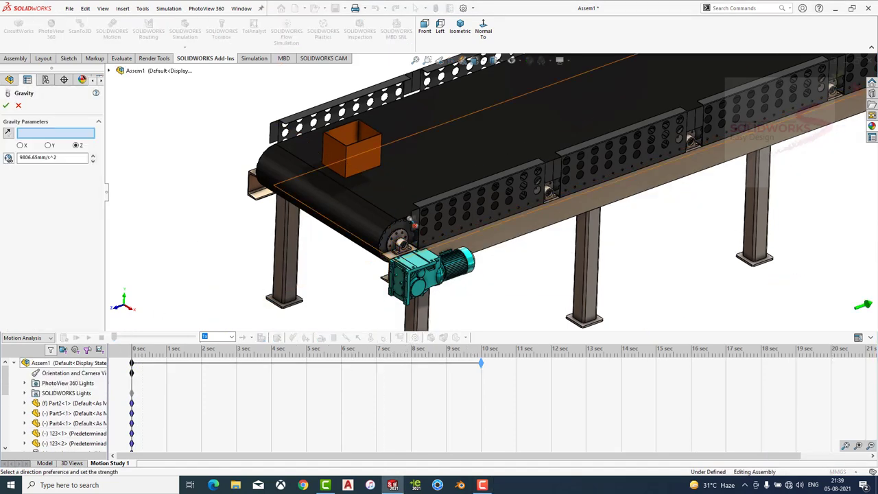
scroll(421, 228, down, 4)
click(299, 91)
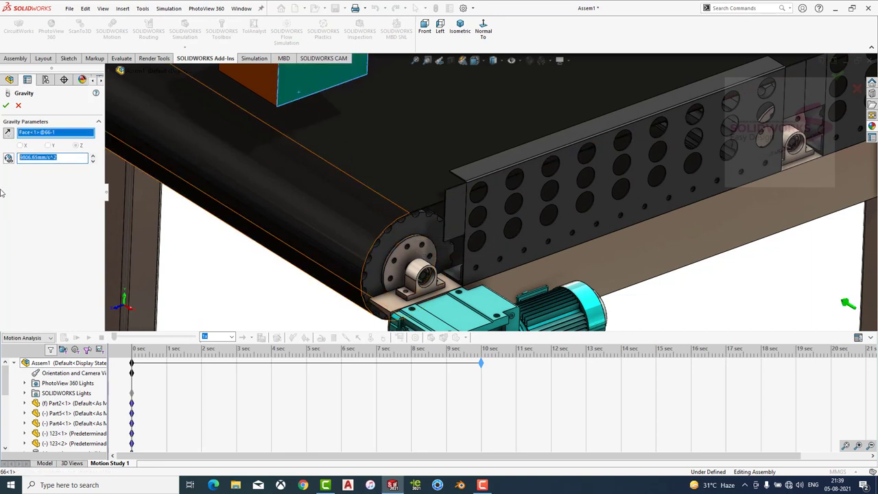
click(52, 157)
text(200)
click(5, 105)
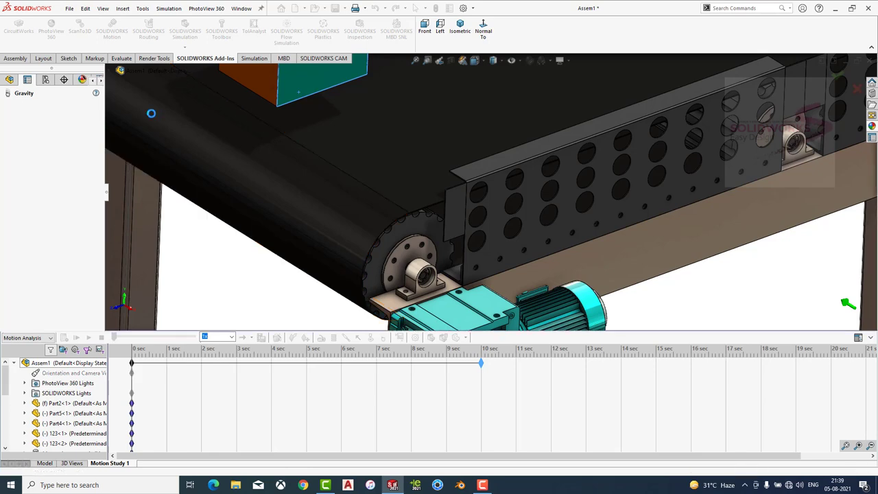
scroll(478, 111, up, 5)
scroll(478, 111, down, 2)
scroll(478, 112, down, 3)
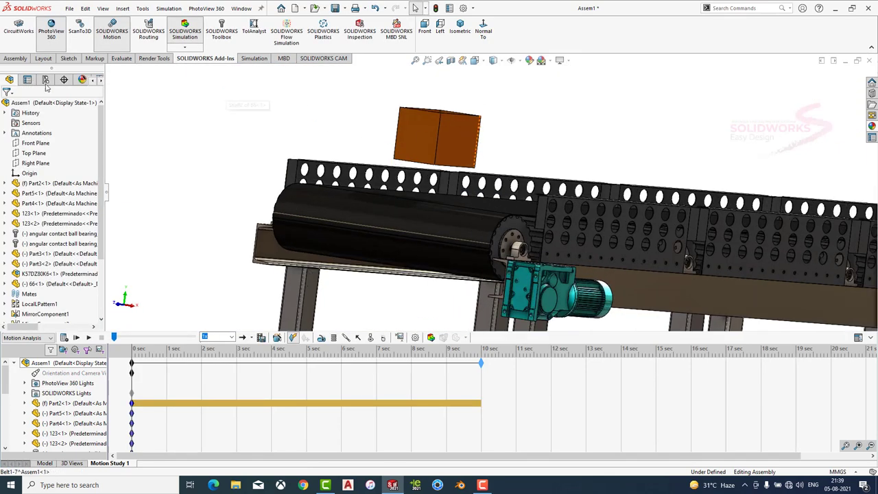
Mate box 66's bottom face coincident with the belt top, updating the animation start position.
click(21, 60)
click(76, 29)
scroll(437, 172, down, 2)
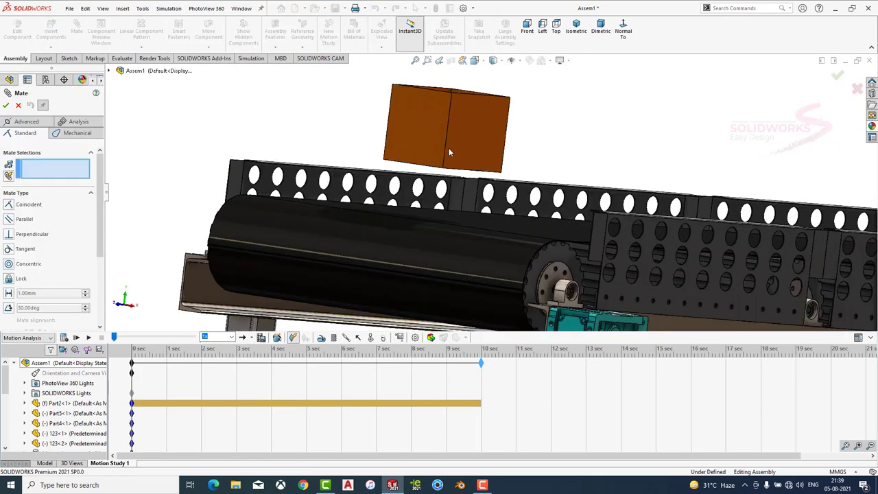
scroll(438, 180, down, 2)
click(438, 180)
middle_drag(435, 190, 408, 257)
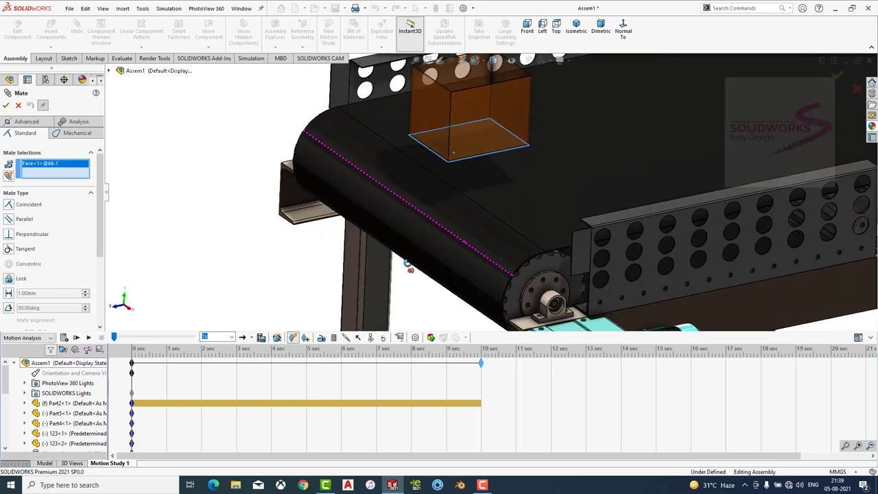
click(481, 178)
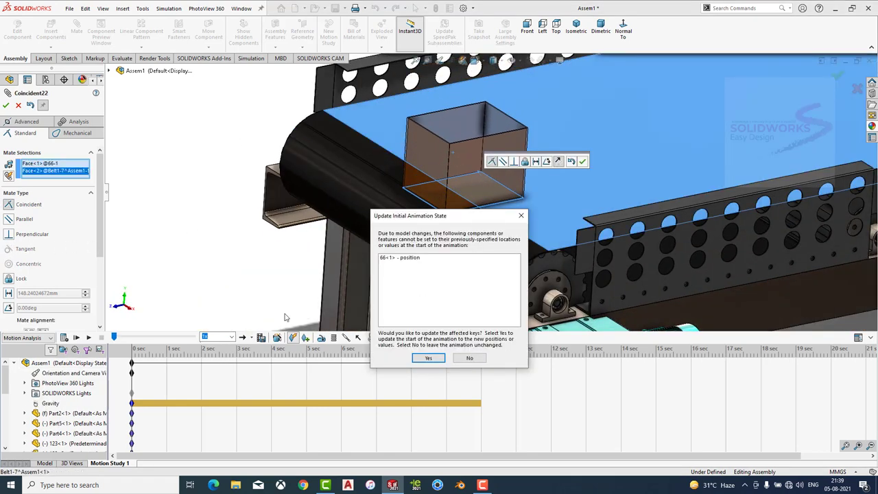
click(426, 359)
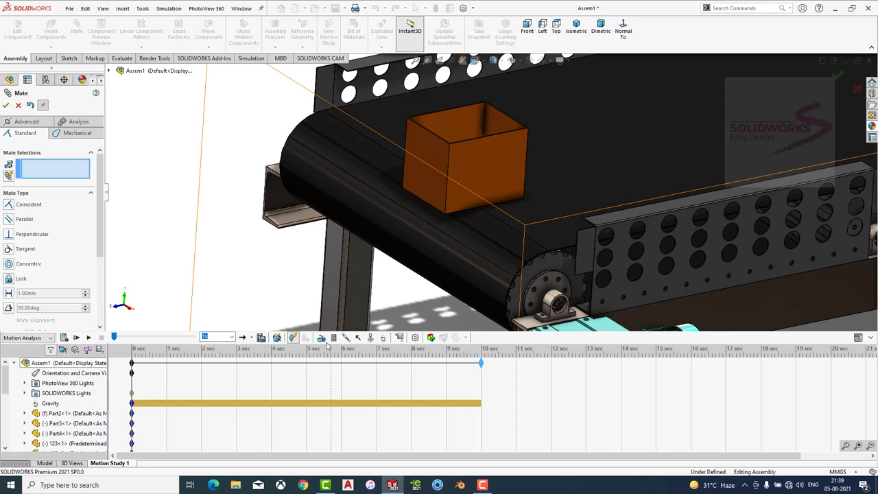
click(415, 337)
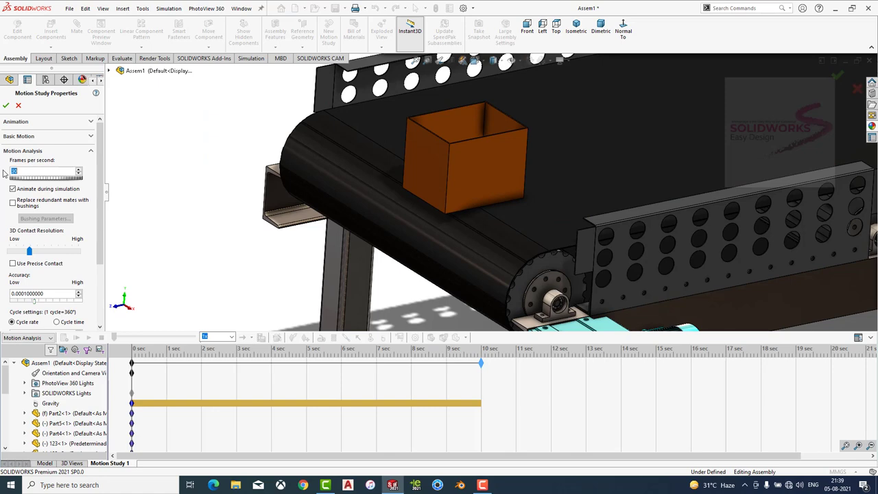
Add a solid body contact with box 66 in group 1 and drive pulley Part3-1 in group 2.
click(5, 107)
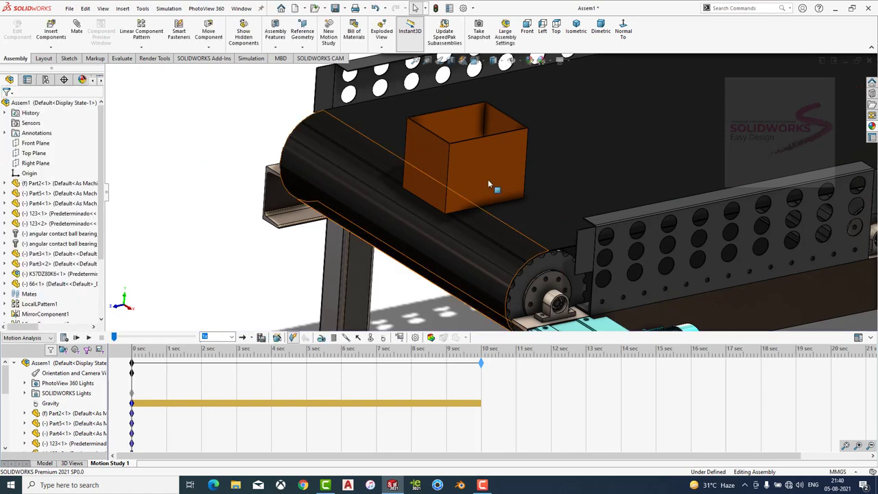
click(566, 257)
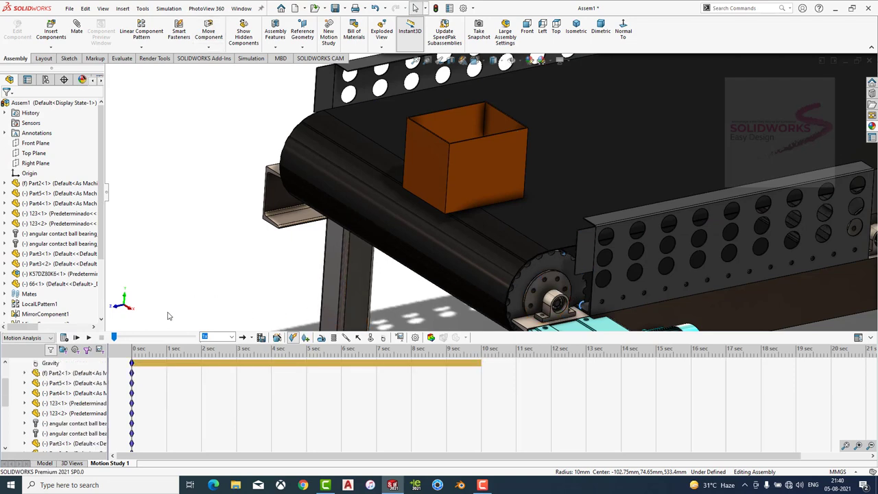
click(370, 337)
click(485, 176)
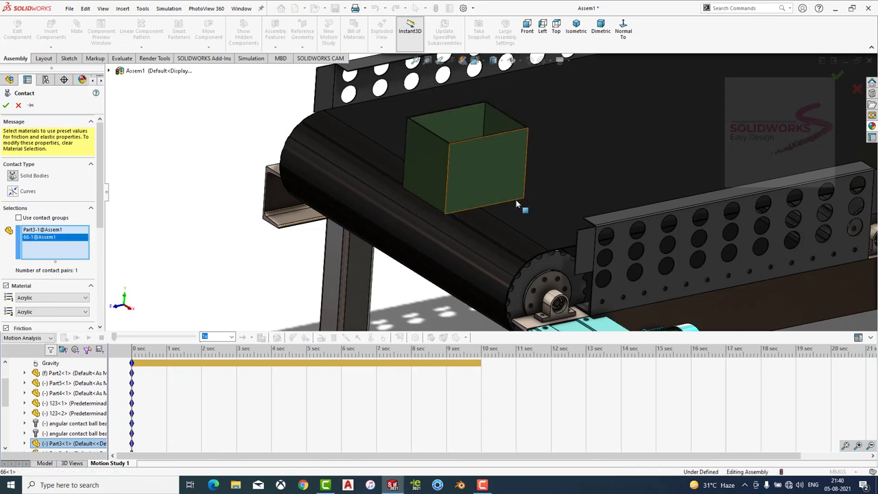
right_click(50, 240)
click(82, 244)
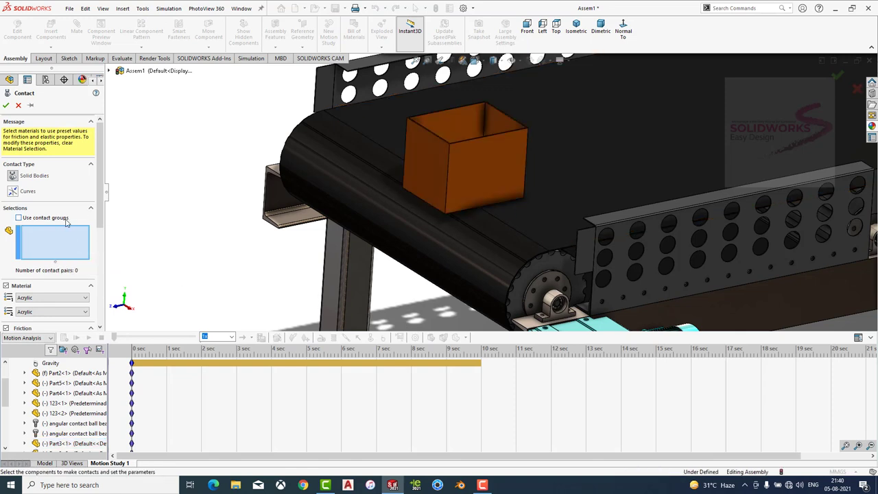
click(66, 219)
click(492, 161)
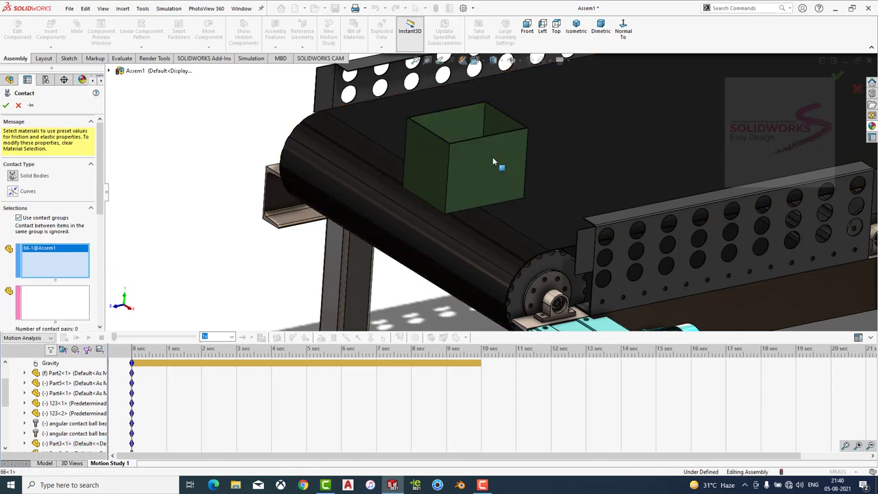
click(61, 302)
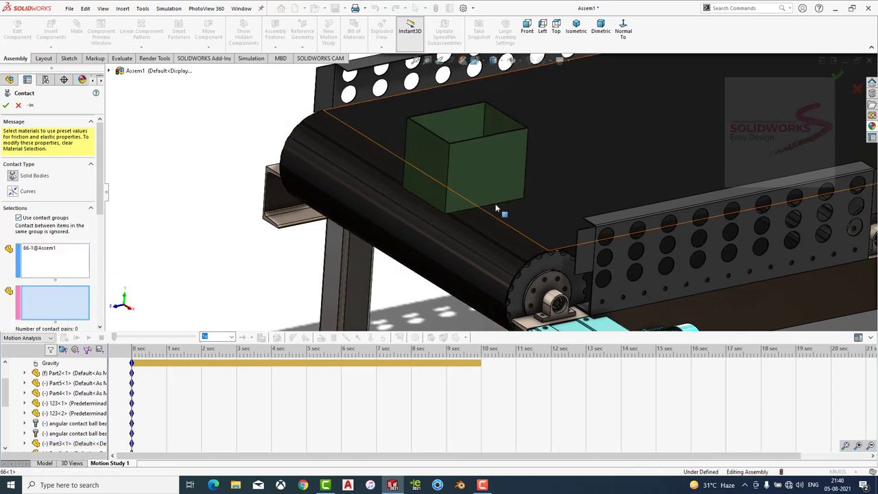
click(551, 272)
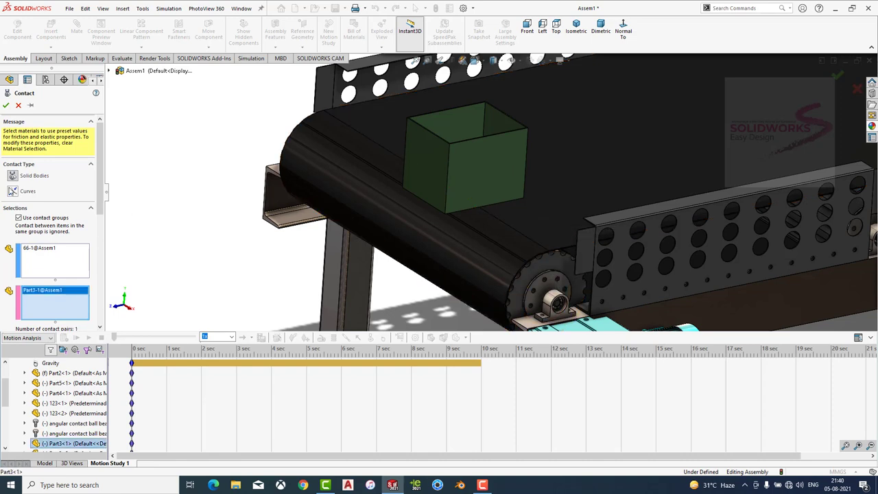
click(6, 105)
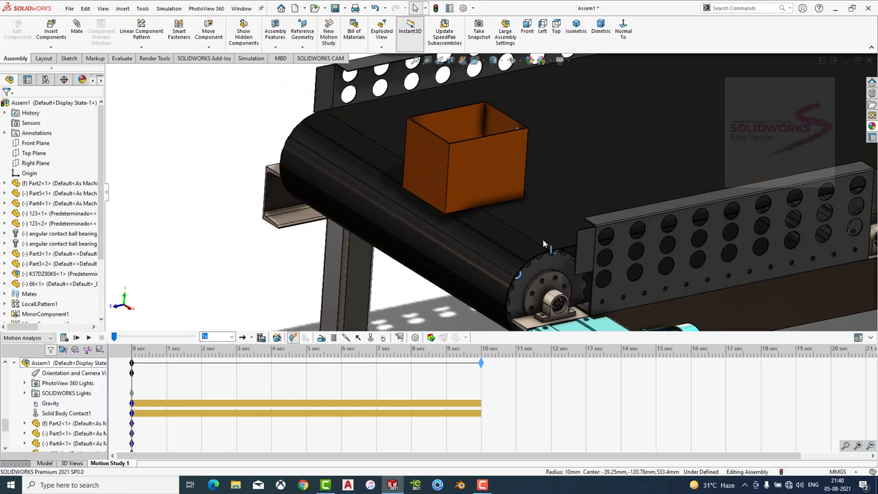
scroll(367, 354, down, 5)
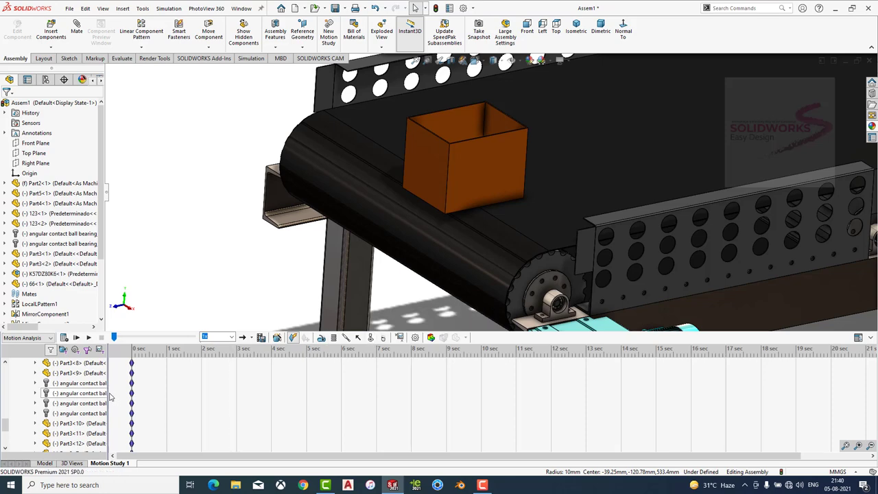
scroll(52, 388, up, 5)
scroll(53, 388, up, 3)
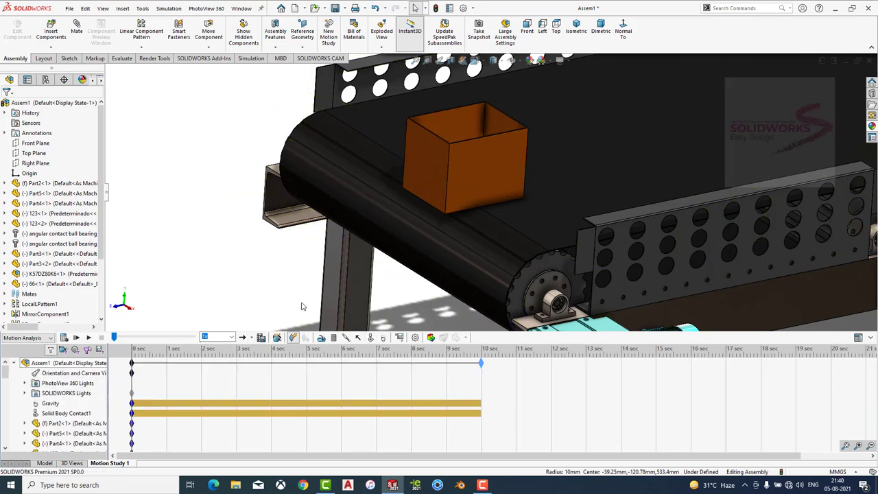
Add a rotary motor on the pulley face at a constant 100 RPM.
click(322, 341)
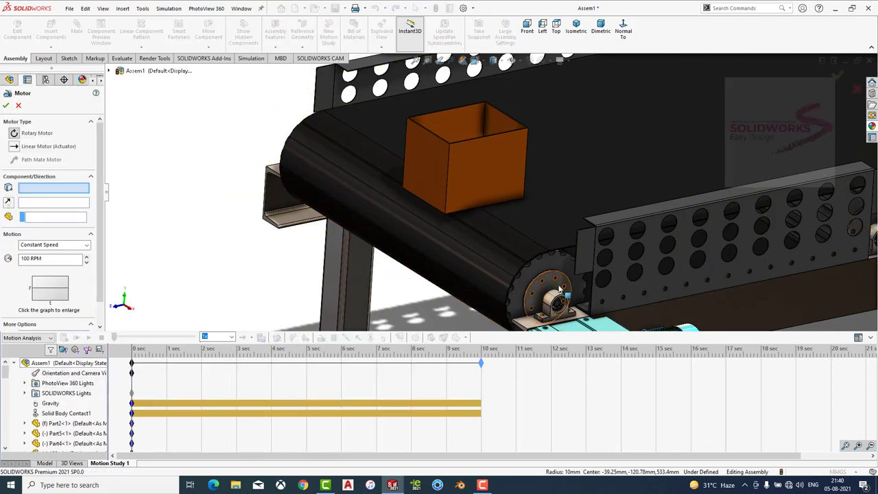
click(551, 271)
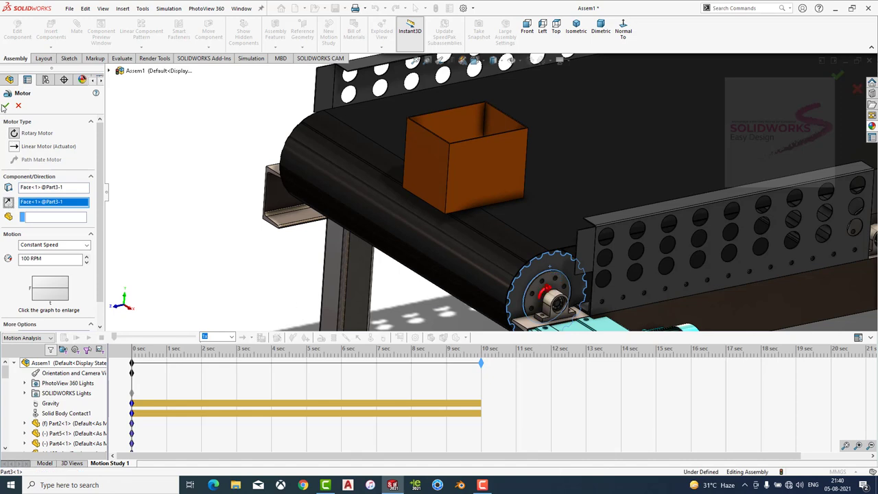
click(5, 107)
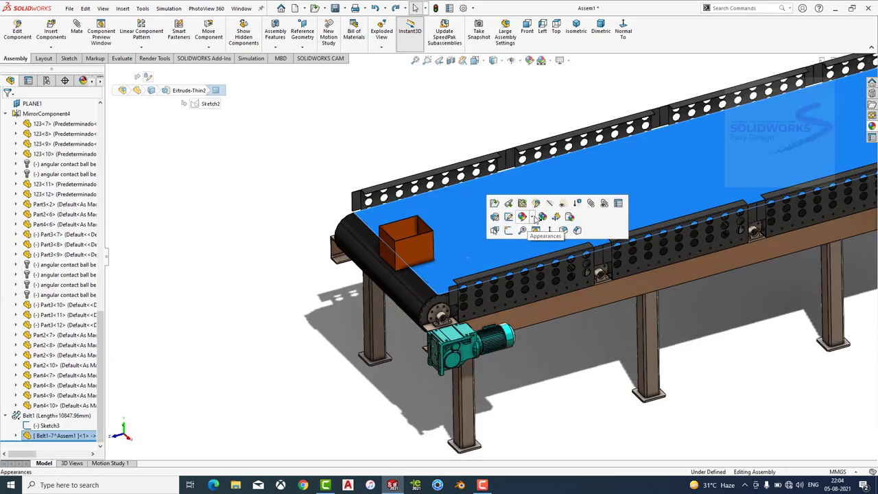
Hide the belt, fit the conveyor in view, and set Motion Study 1 to Motion Analysis.
click(563, 203)
key(f)
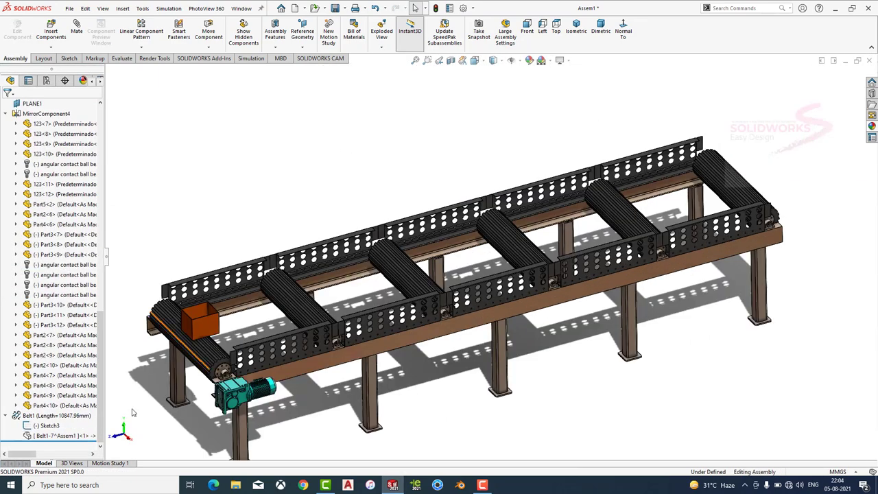
click(109, 463)
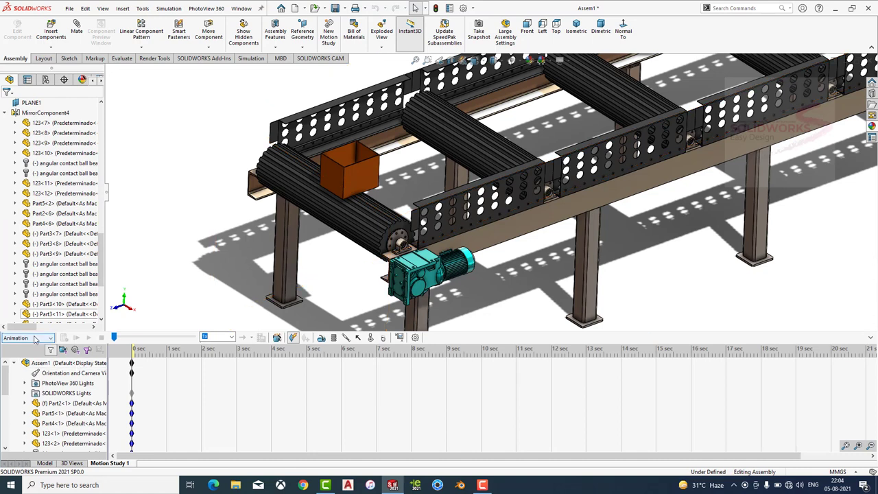
click(36, 339)
click(24, 365)
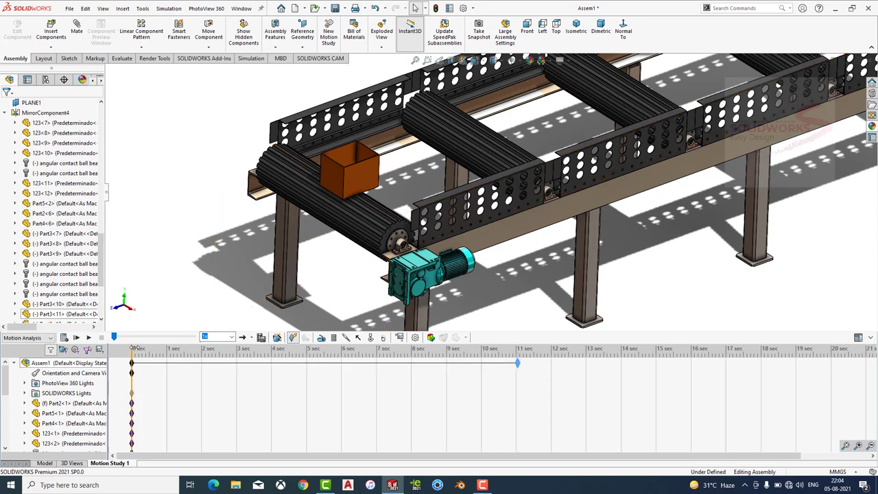
Calculate the Motion Analysis simulation and rewind playback to 0 seconds.
click(134, 348)
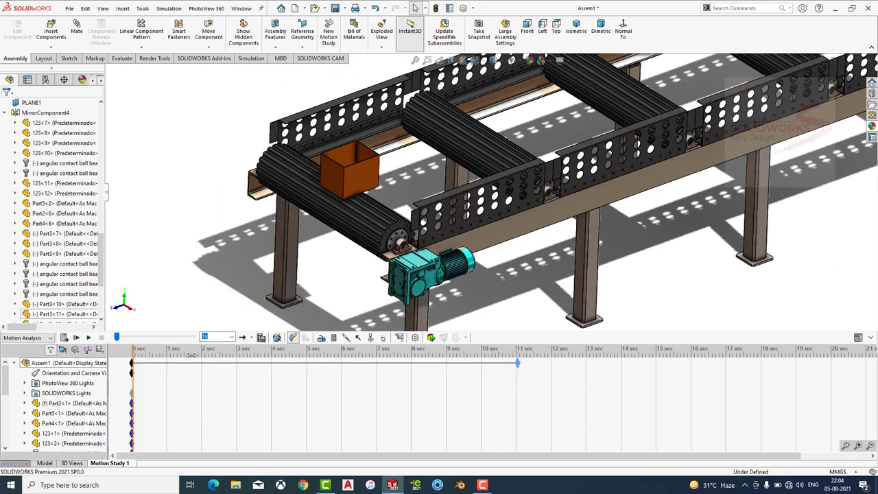
click(203, 337)
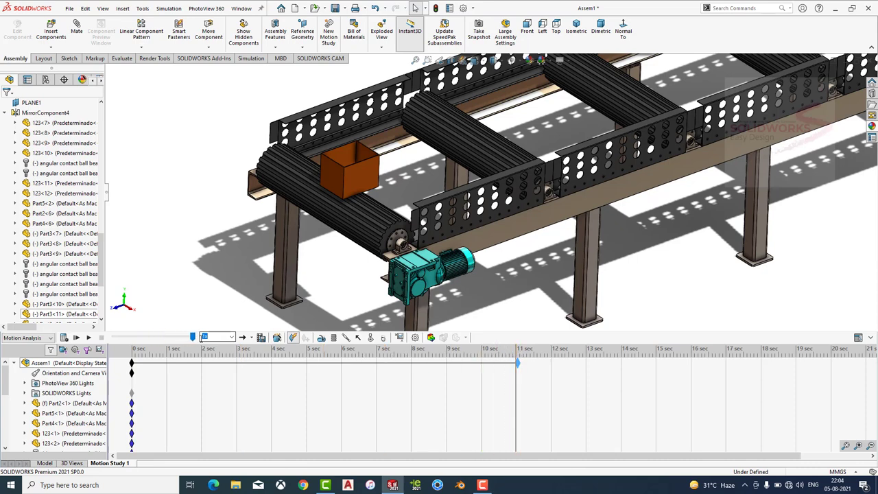
click(181, 336)
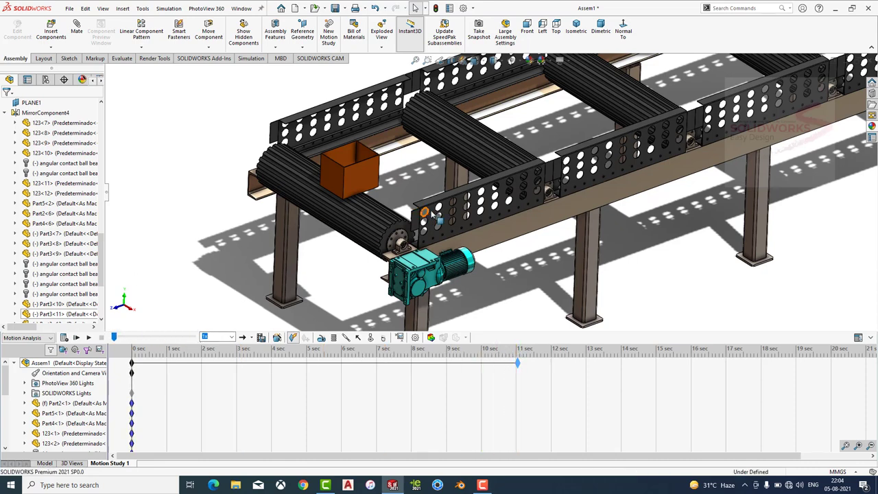
scroll(432, 216, up, 5)
scroll(372, 154, down, 3)
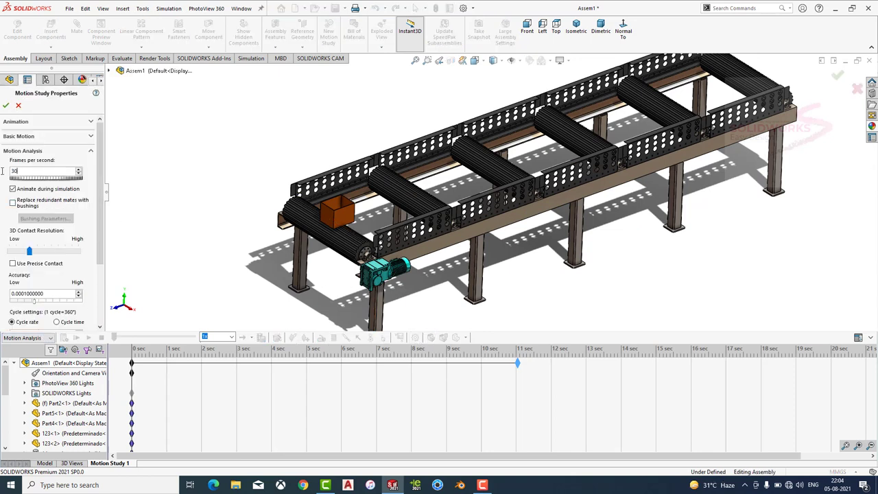
Create a solid-body contact pairing the box with rollers Part3-1 through Part3-6 using contact groups.
click(6, 106)
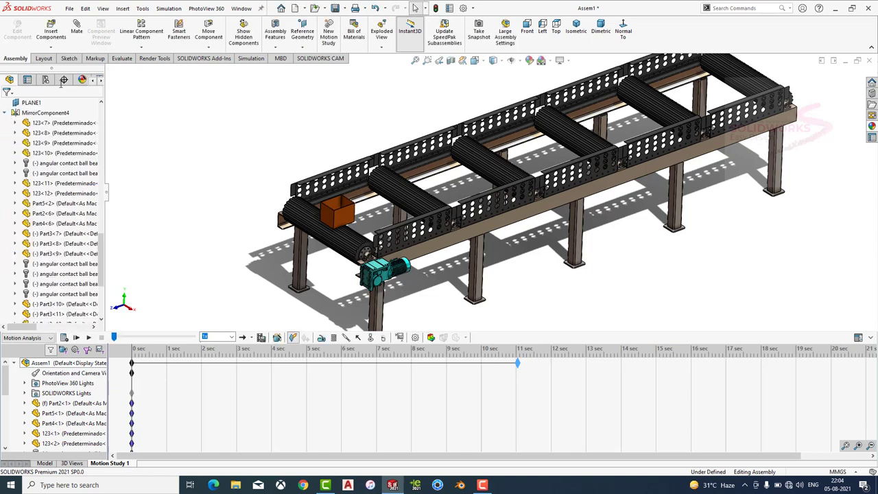
click(370, 337)
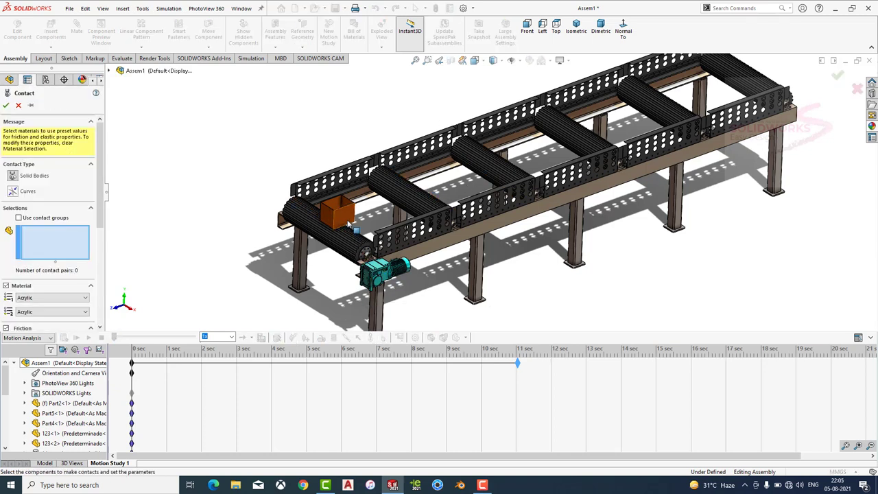
click(337, 213)
click(18, 217)
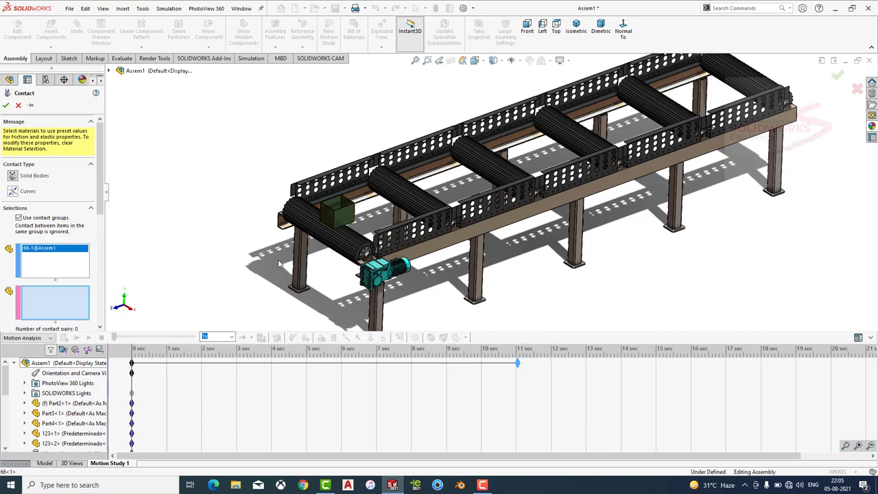
click(334, 251)
click(412, 202)
click(492, 172)
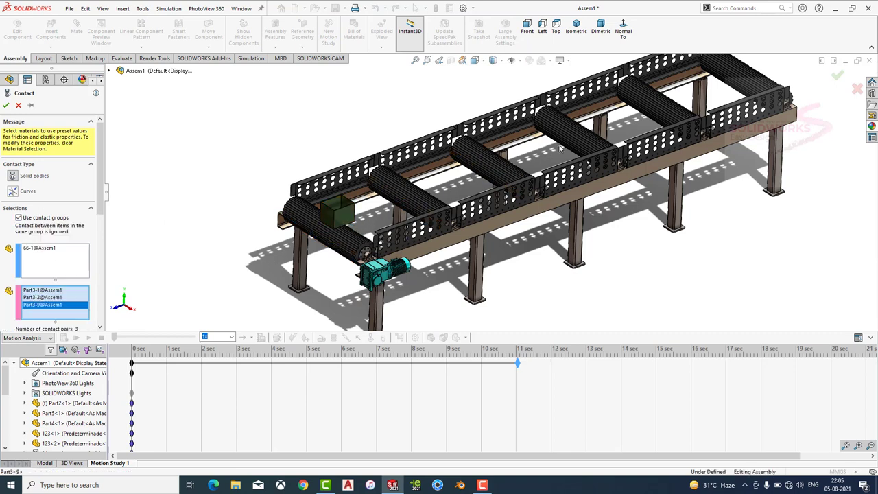
click(563, 145)
click(651, 114)
click(729, 90)
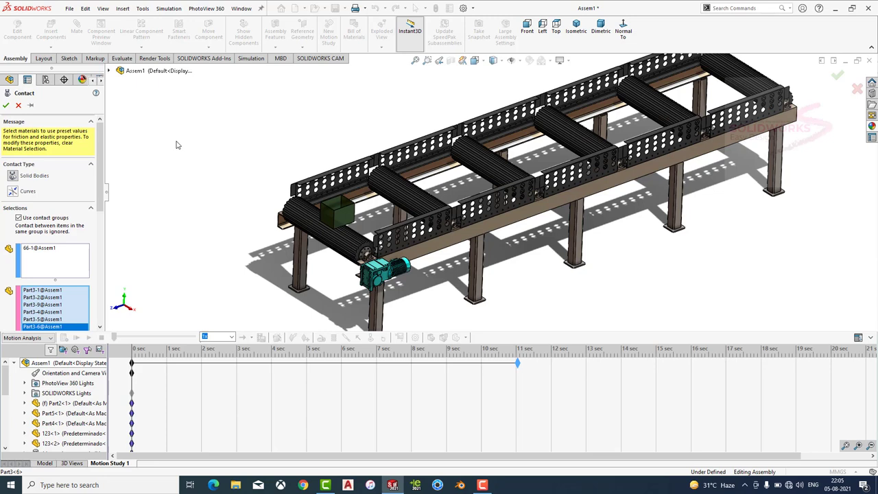
click(6, 105)
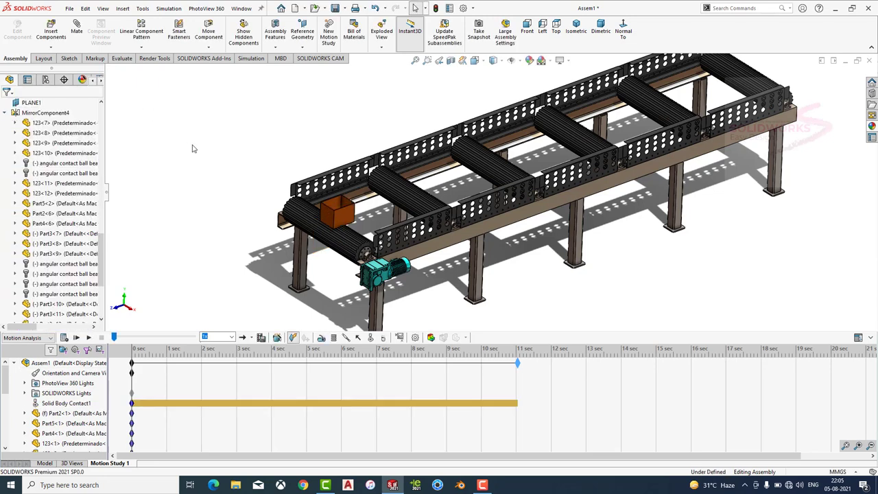
Make the Belt1-7 component opaque again by toggling its transparency.
scroll(68, 240, down, 4)
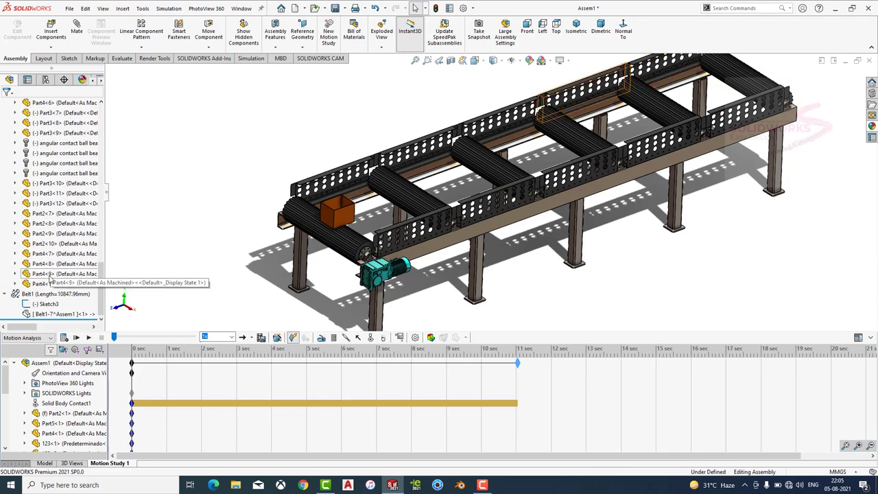
click(65, 313)
click(116, 289)
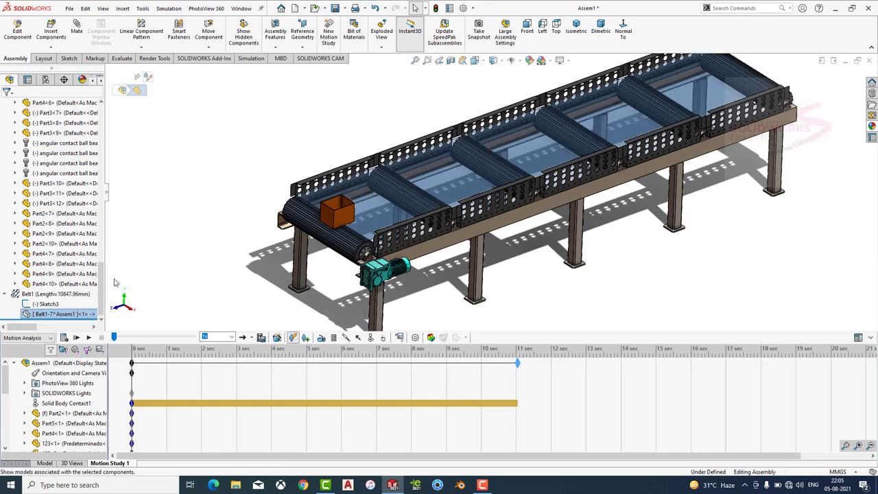
Leave the motion study and return to the Model tab.
scroll(377, 244, down, 4)
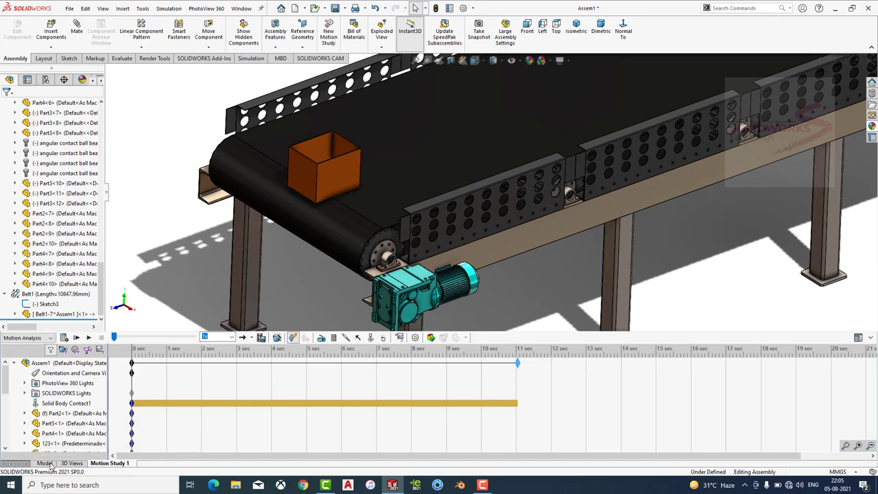
click(45, 464)
scroll(162, 357, down, 4)
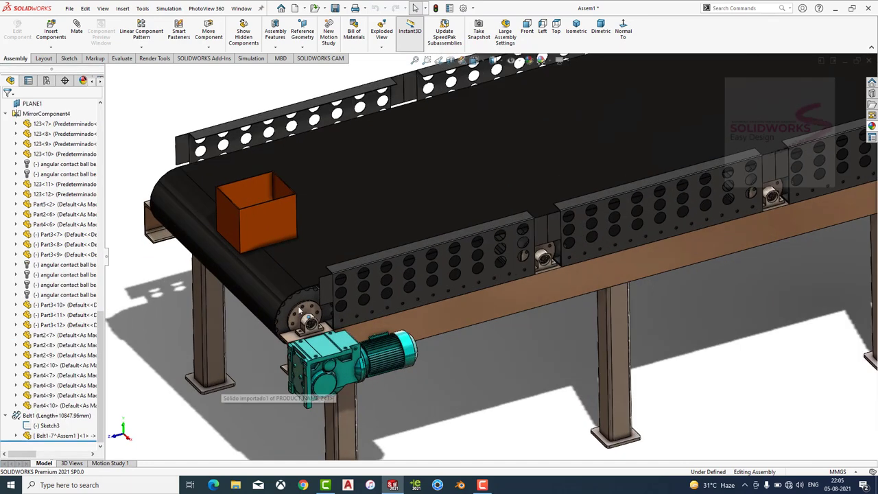
Add a Parallel mate between Belt1-7's Top Plane and Part3<1>'s Top Plane.
click(76, 31)
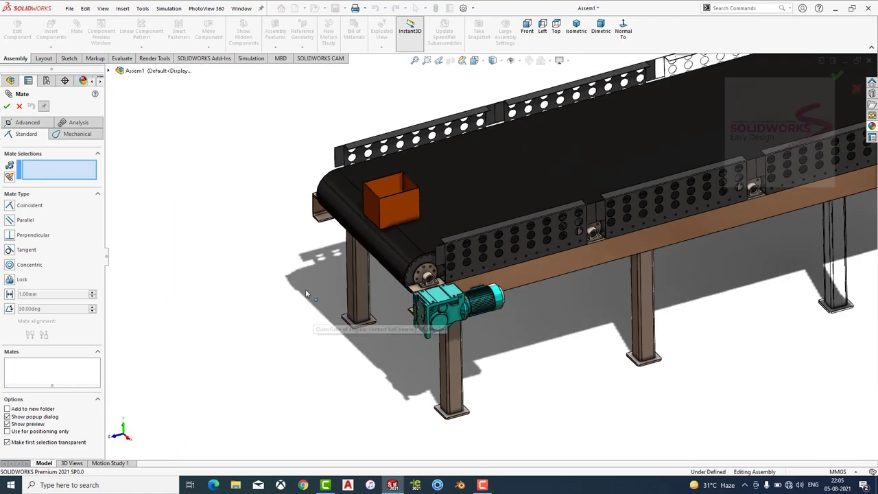
click(108, 71)
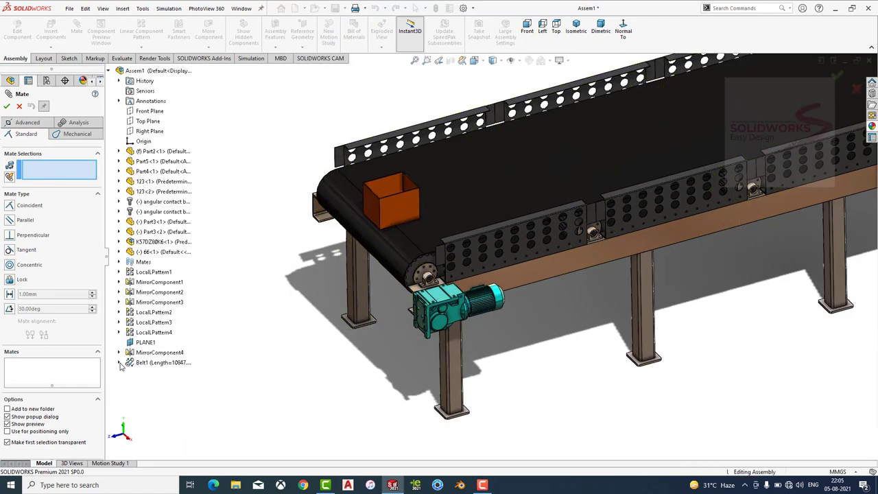
click(118, 362)
click(131, 383)
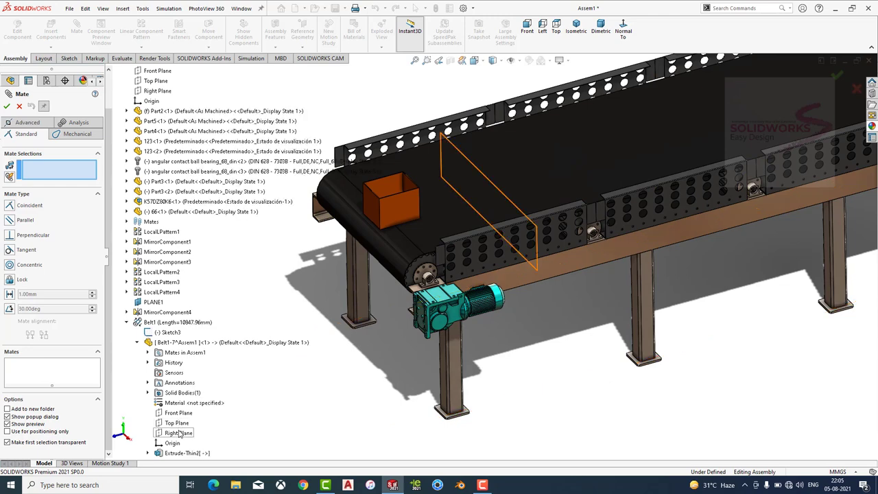
click(177, 422)
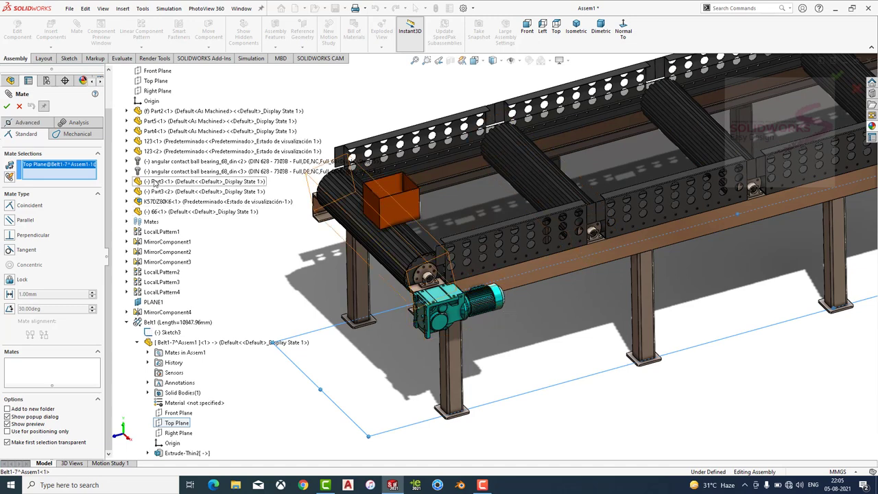
click(126, 181)
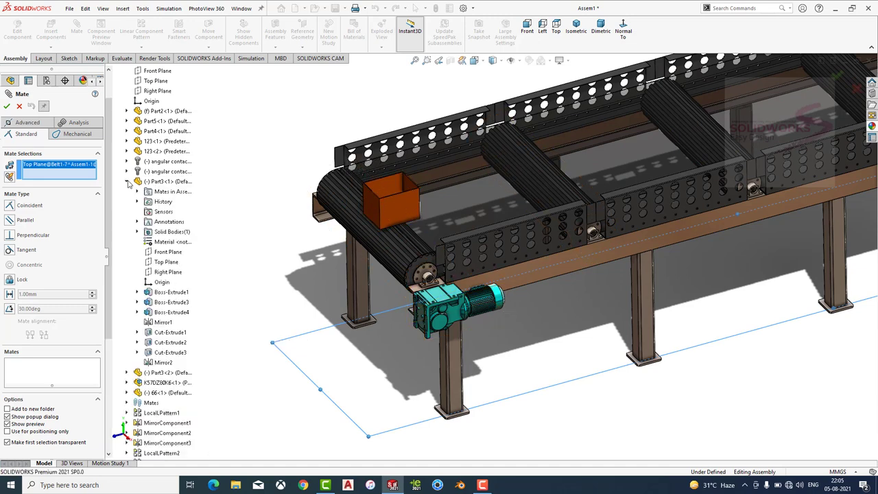
click(164, 262)
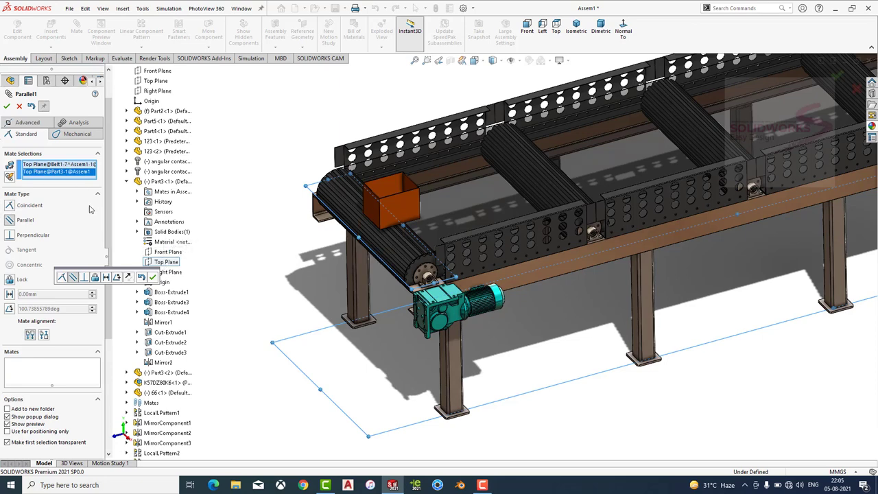
click(152, 276)
click(6, 106)
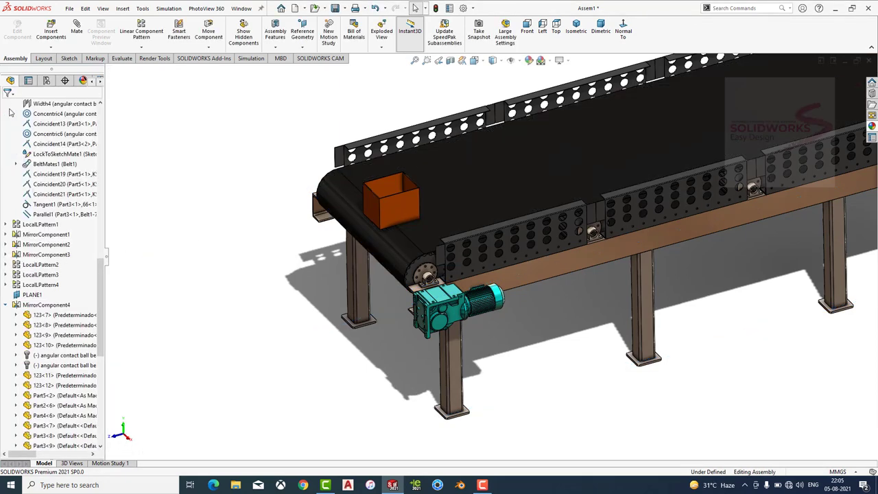
Collapse the component list, zoom to fit the conveyor, and apply a reflective-floor scene.
scroll(59, 221, up, 10)
click(7, 305)
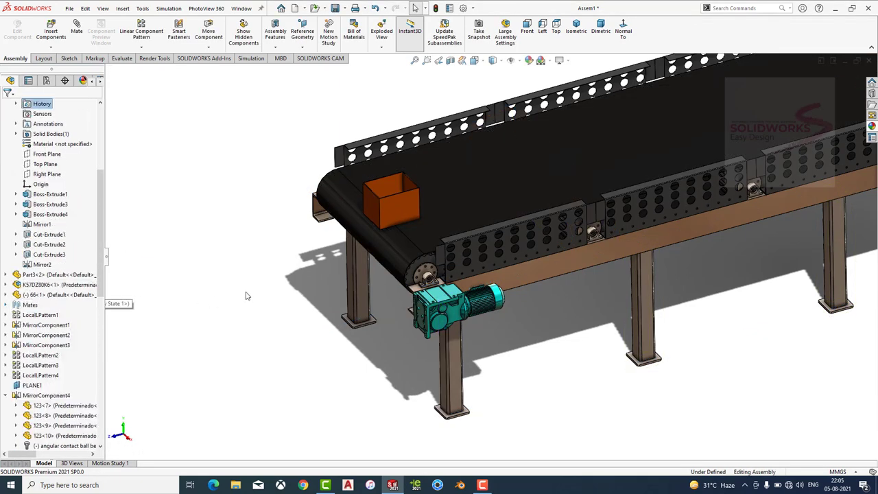
key(f)
click(541, 60)
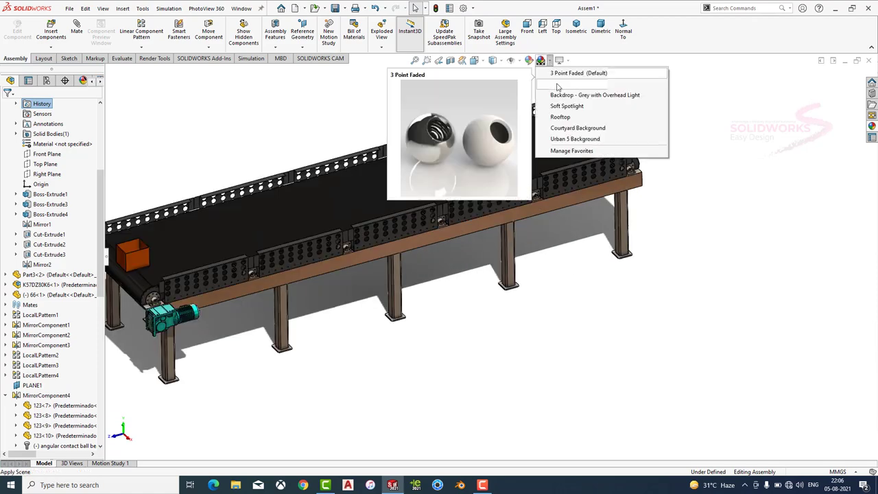
click(576, 88)
Return to Motion Study 1 and update its starting positions to the reworked assembly.
scroll(398, 205, up, 3)
scroll(362, 252, up, 2)
scroll(362, 253, up, 2)
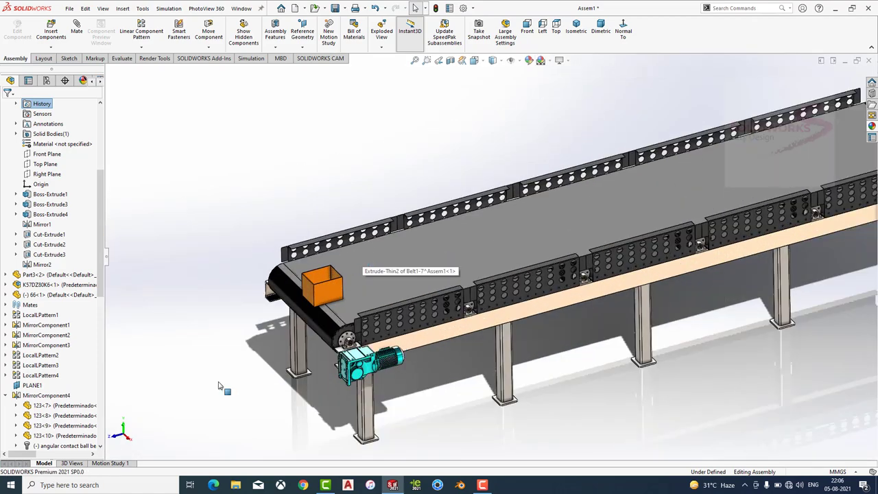
click(112, 463)
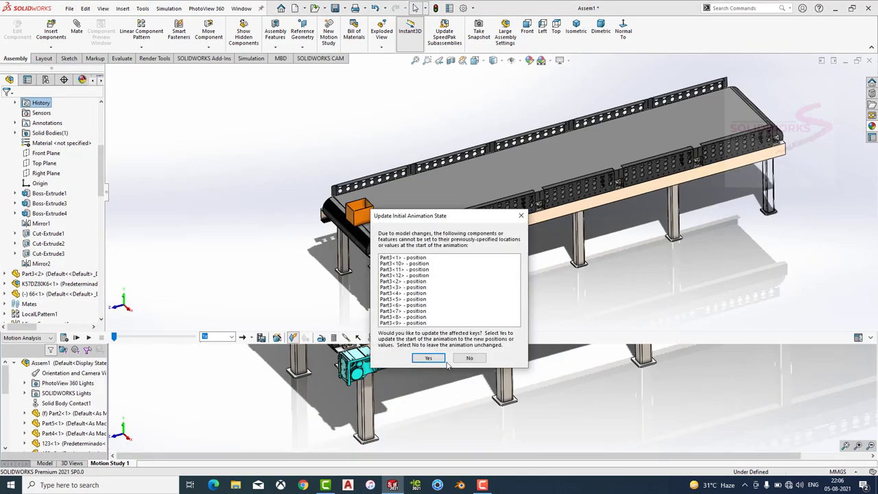
click(429, 358)
scroll(523, 182, down, 3)
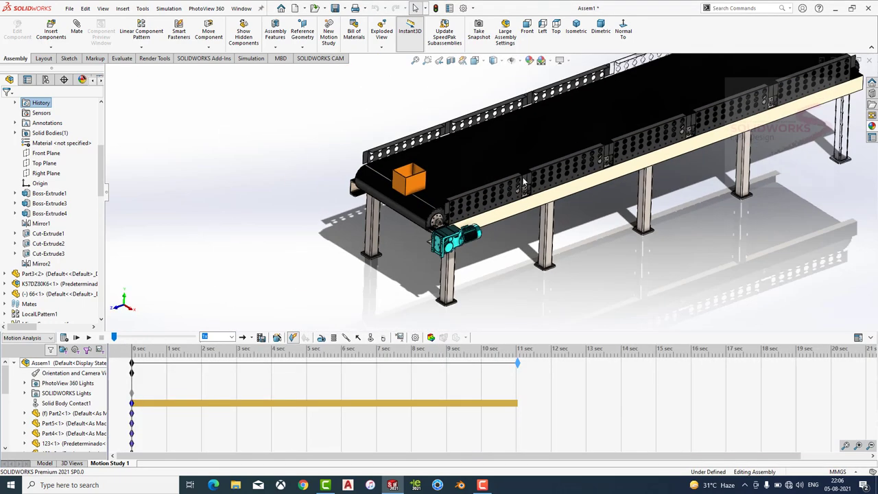
scroll(524, 182, down, 2)
scroll(521, 186, up, 1)
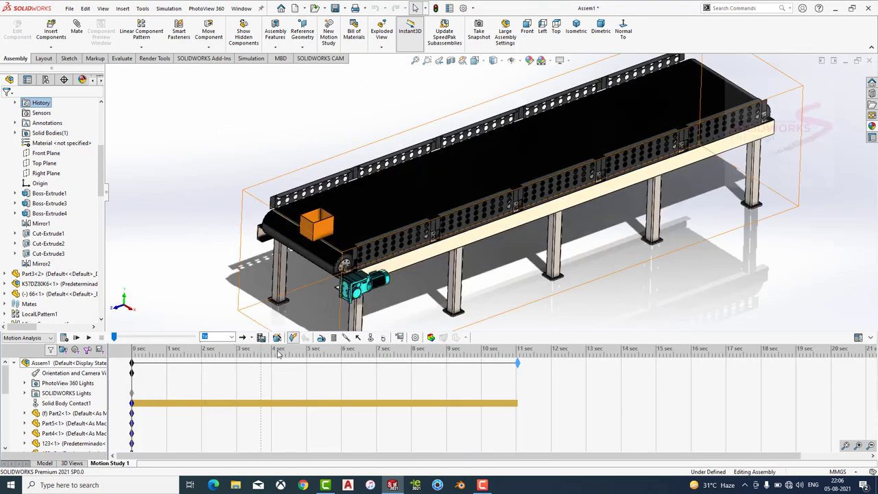
Add 9806.65 mm/s^2 gravity, with its direction taken from a face of box 66.
click(384, 337)
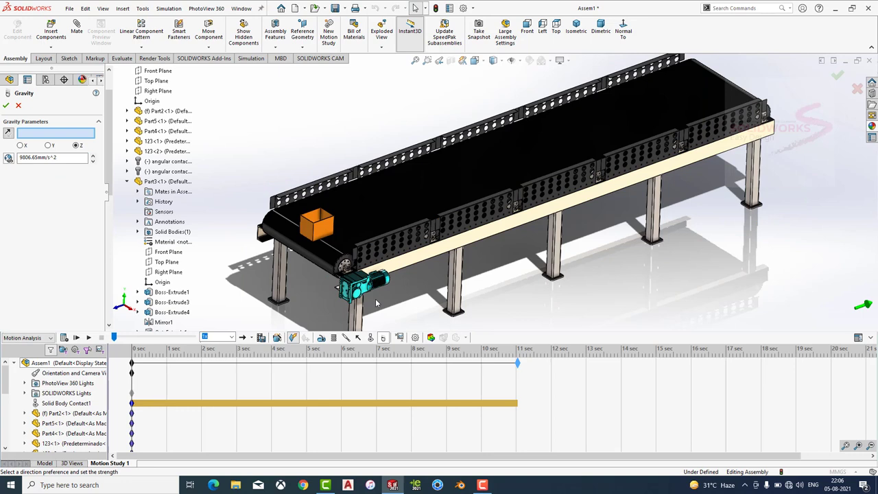
click(326, 217)
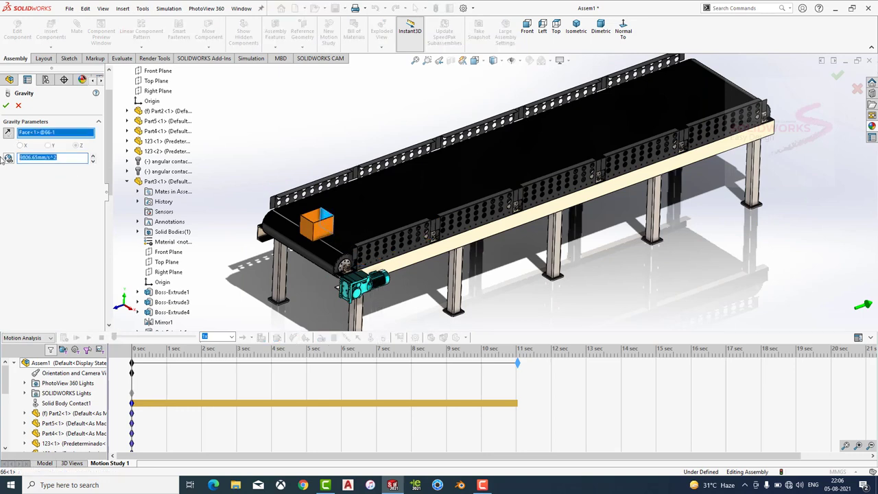
click(52, 157)
text(100)
click(5, 106)
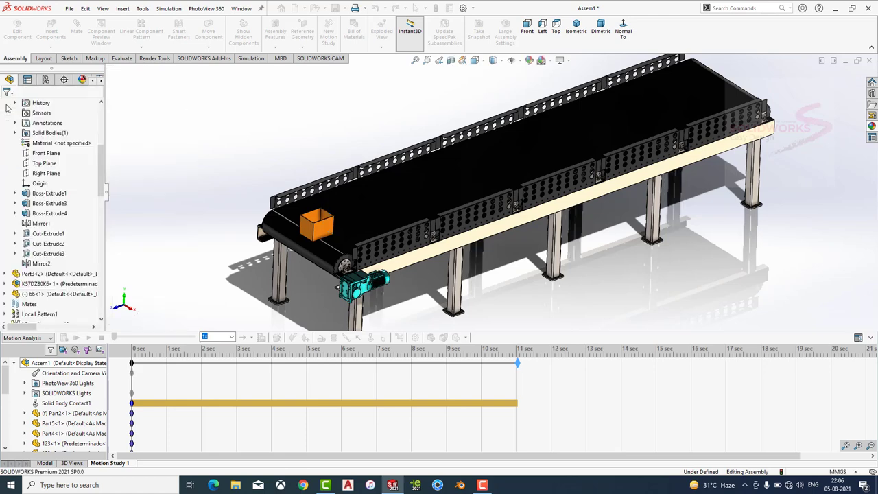
Add a reversed, constant-speed 100 RPM rotary motor on the drive pulley face.
click(321, 340)
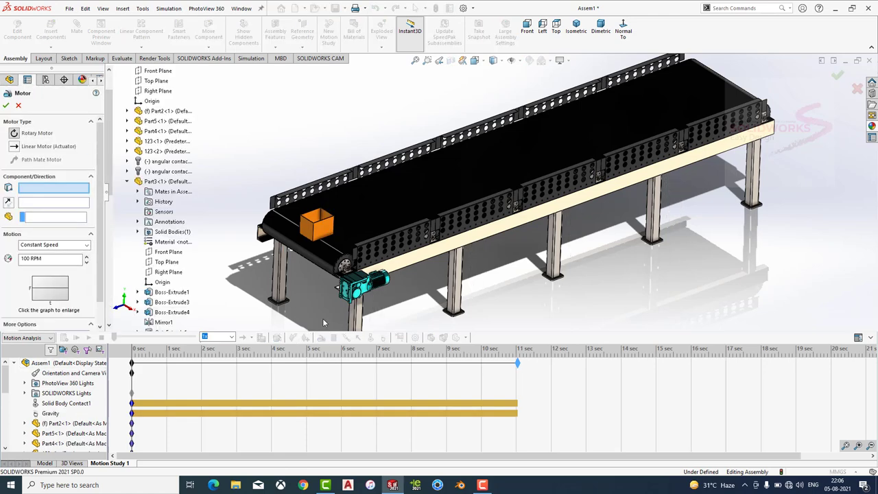
scroll(344, 282, down, 5)
scroll(392, 233, down, 2)
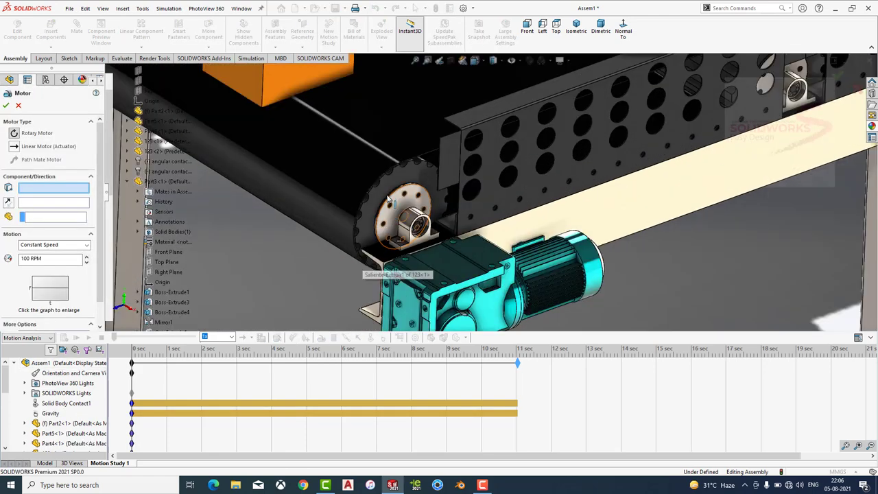
click(398, 237)
scroll(446, 233, up, 4)
scroll(510, 212, up, 1)
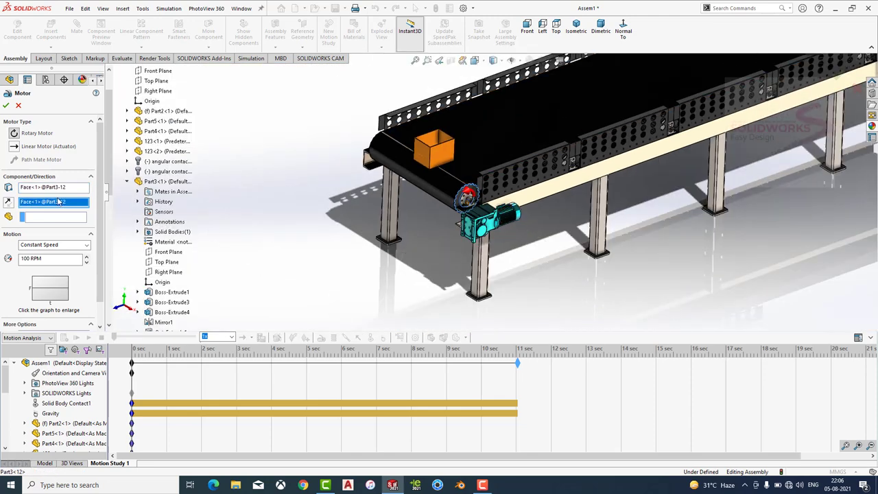
click(9, 202)
click(5, 107)
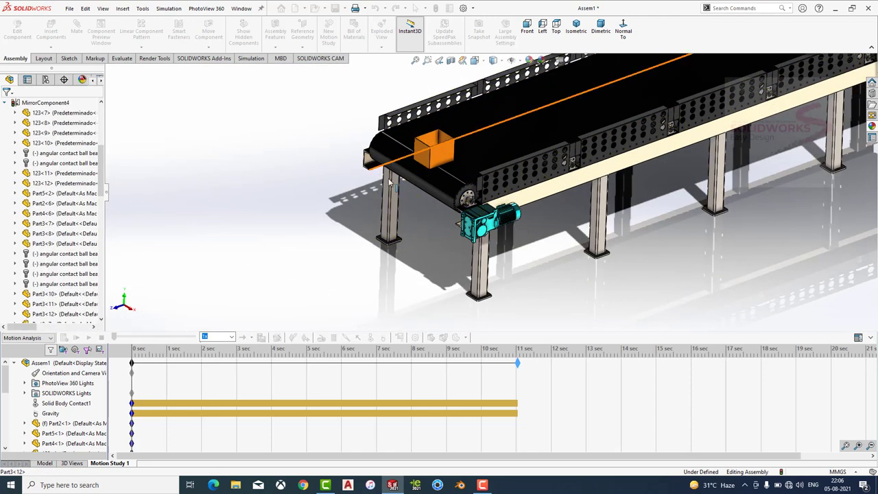
scroll(474, 192, down, 5)
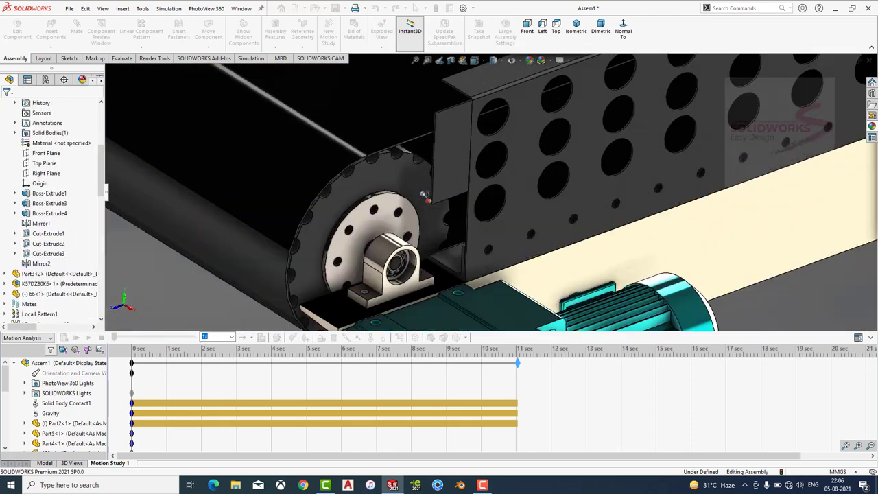
click(379, 156)
scroll(435, 174, up, 8)
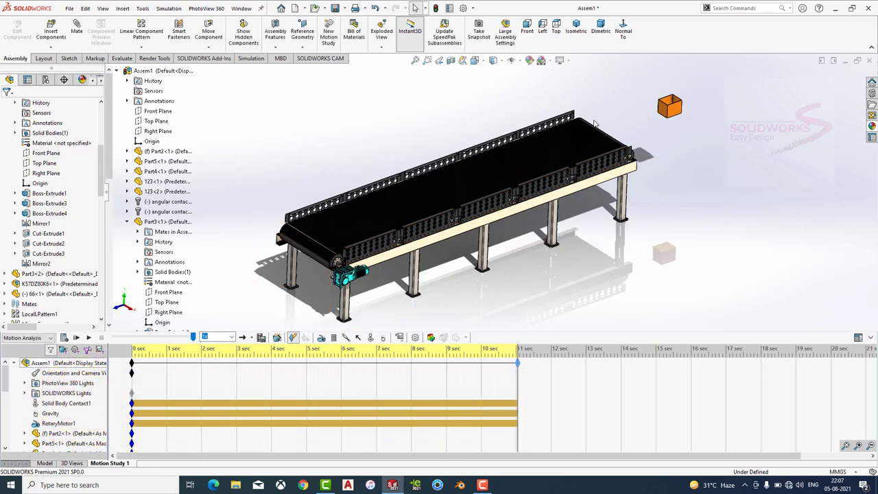
Apply a plain white scene, set playback speed to 1.5x, and play the study.
click(548, 61)
click(569, 69)
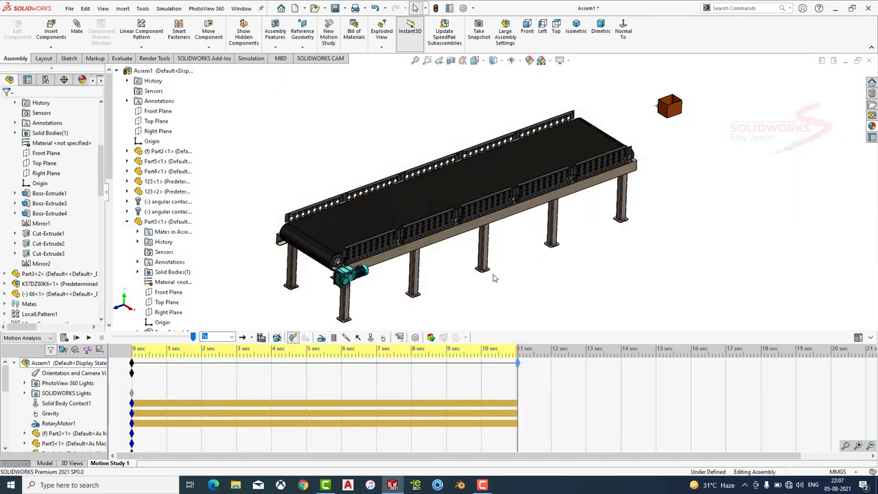
click(232, 338)
click(218, 370)
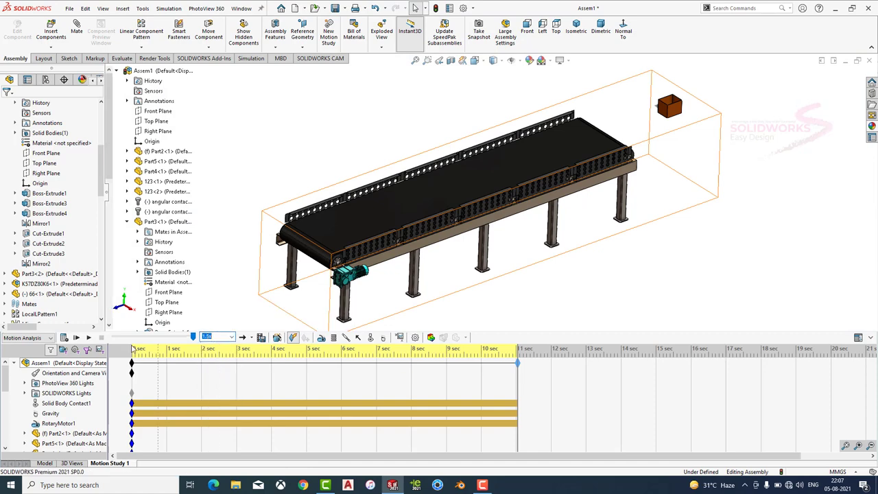
click(89, 338)
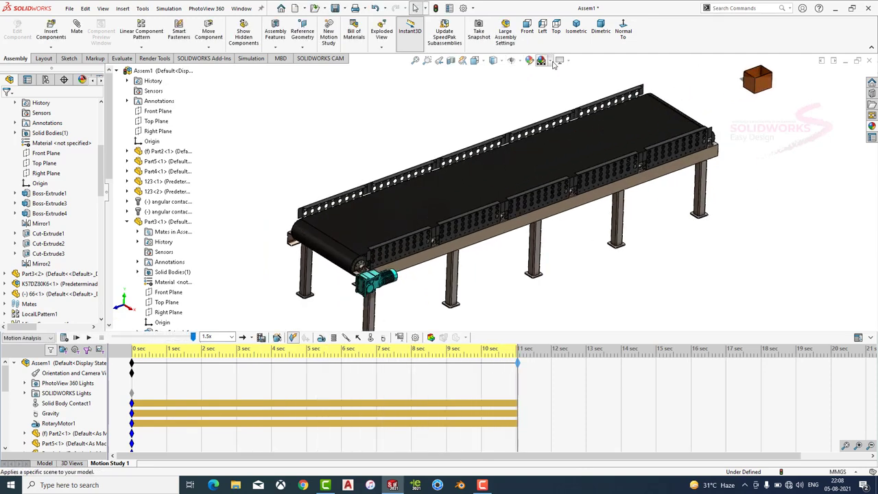
Switch to a darker viewport scene and collapse the MotionManager timeline.
click(553, 61)
click(576, 71)
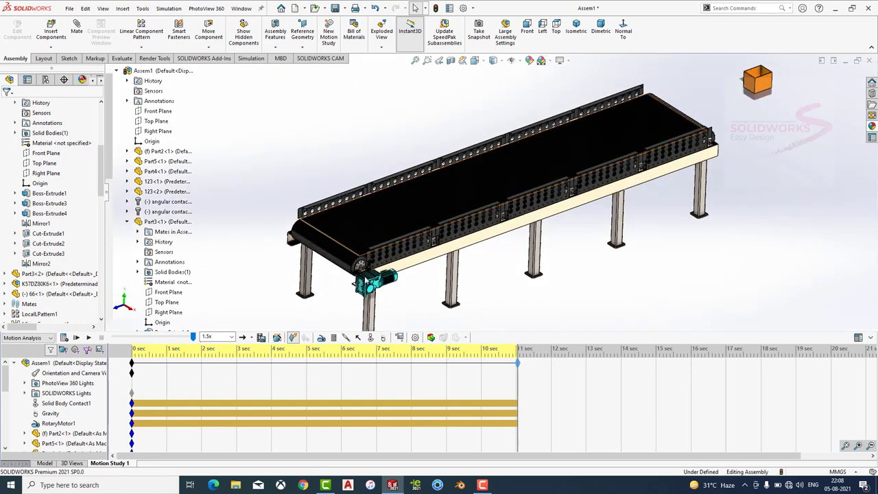
click(551, 62)
click(569, 94)
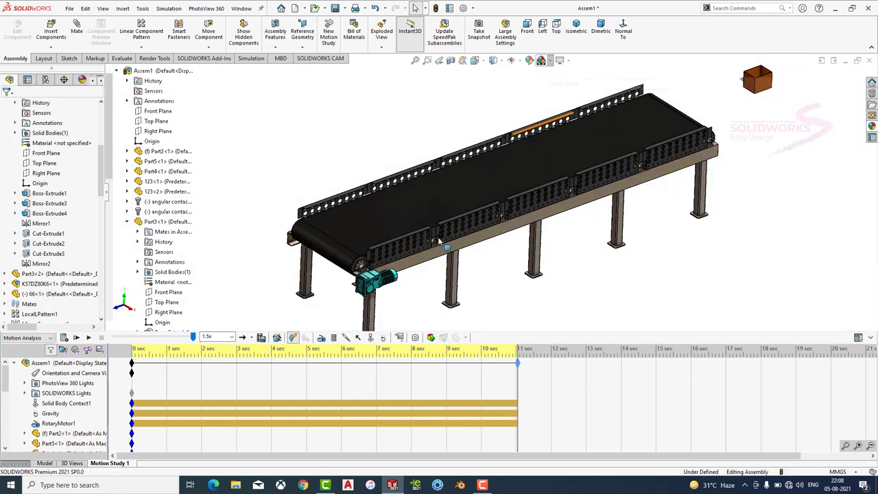
click(871, 339)
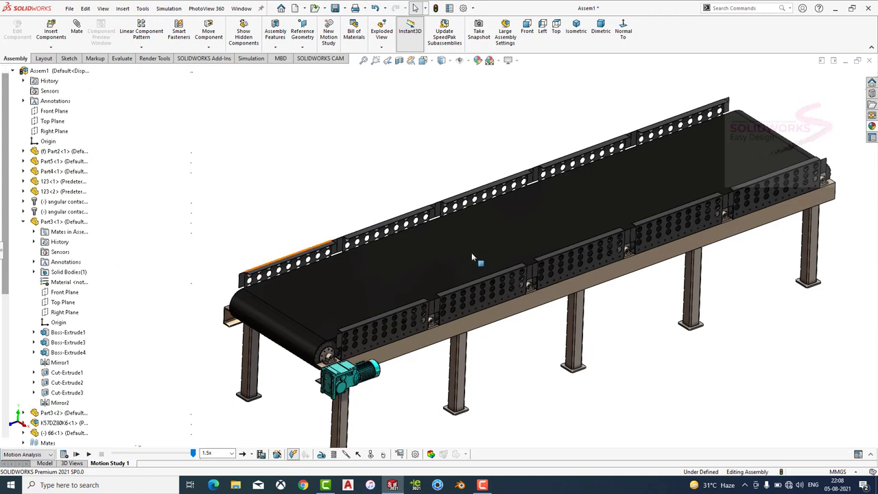
Collapse Assem1 to its top node and replay the study, orbiting to watch the box ride the belt.
scroll(472, 257, up, 2)
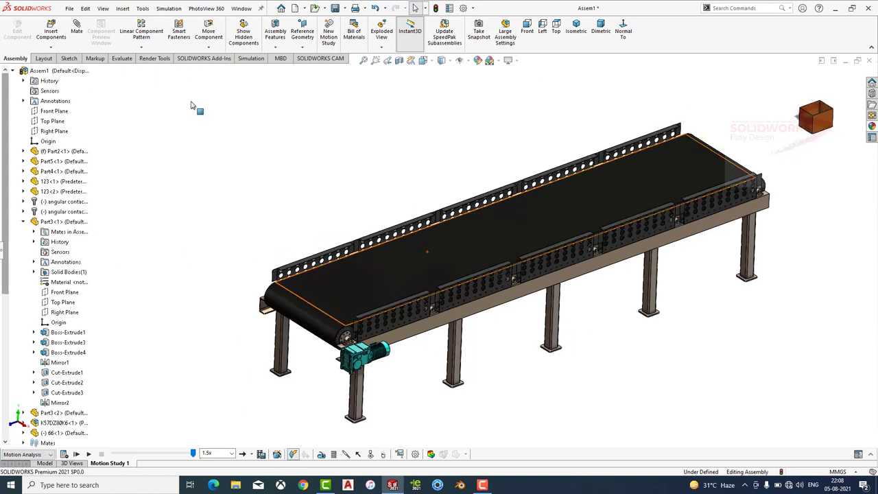
click(14, 71)
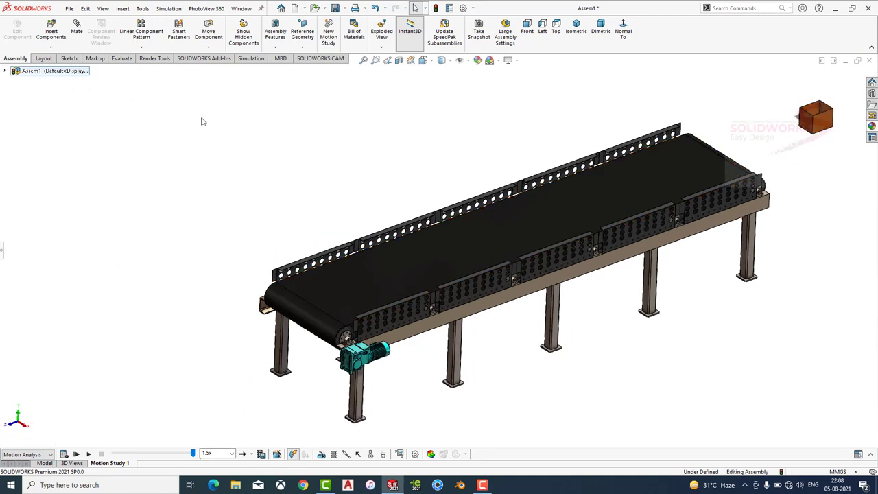
click(89, 454)
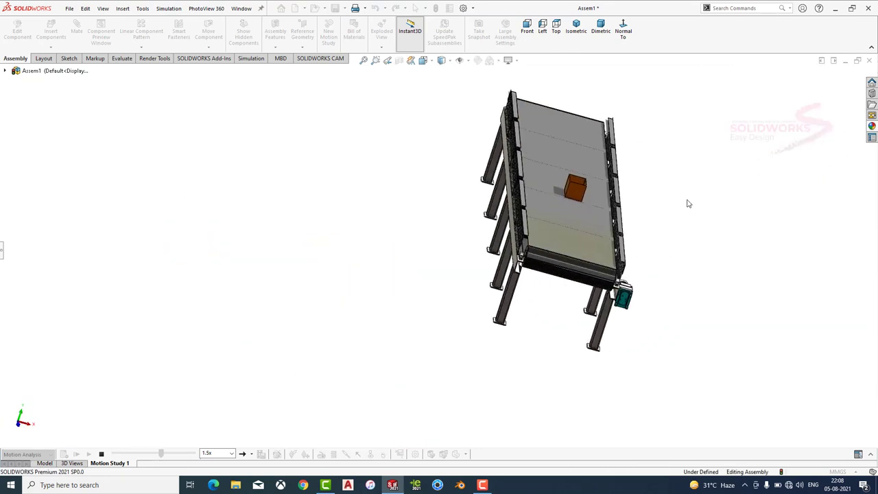
middle_drag(663, 225, 554, 282)
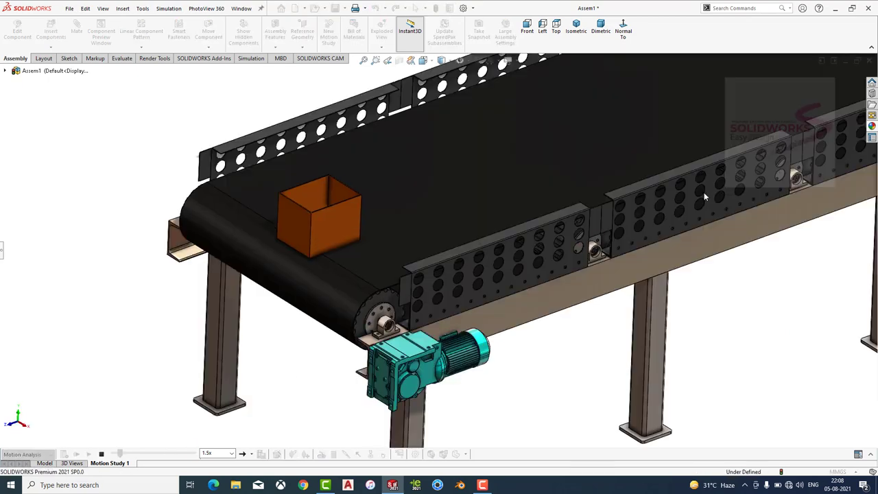
mouse_move(663, 215)
middle_down()
mouse_move(684, 220)
mouse_move(730, 299)
middle_up()
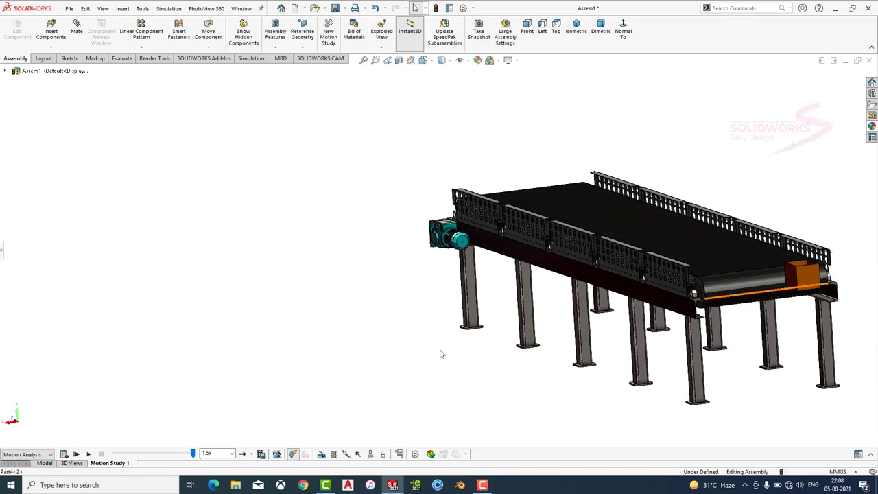
click(88, 454)
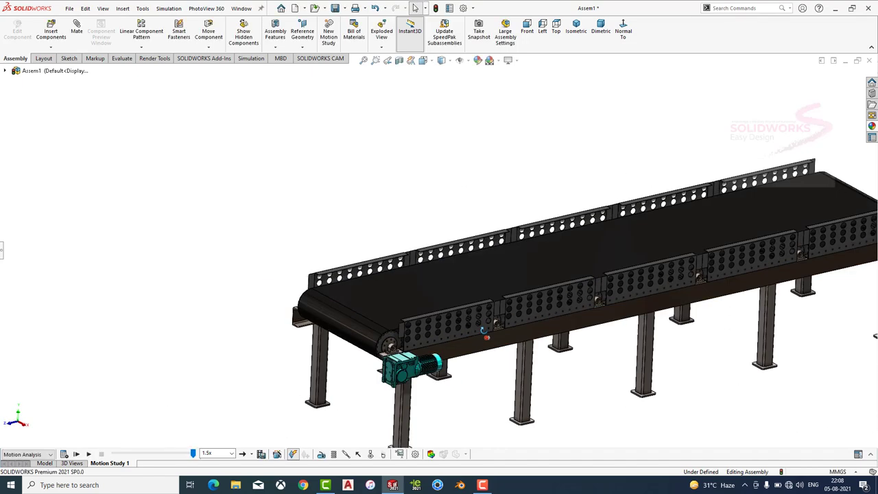
click(88, 454)
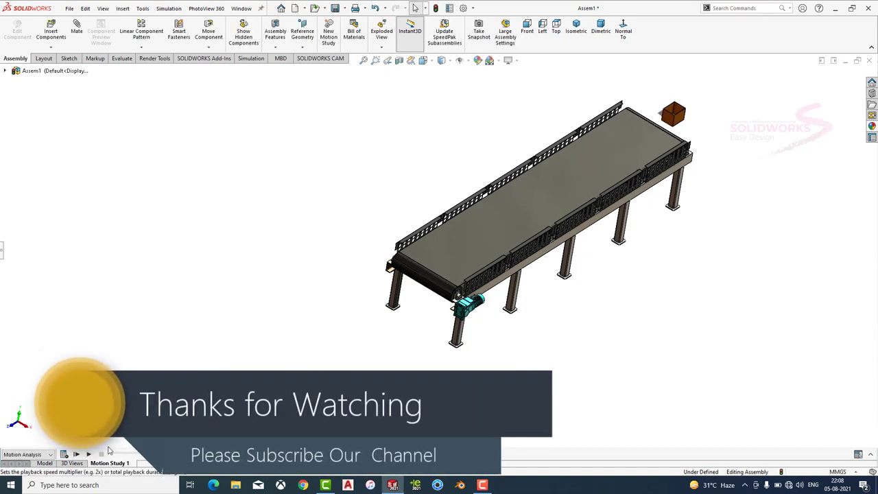
Play the study at 0.5x speed, orbiting and zooming to watch the box from low side angles.
click(89, 454)
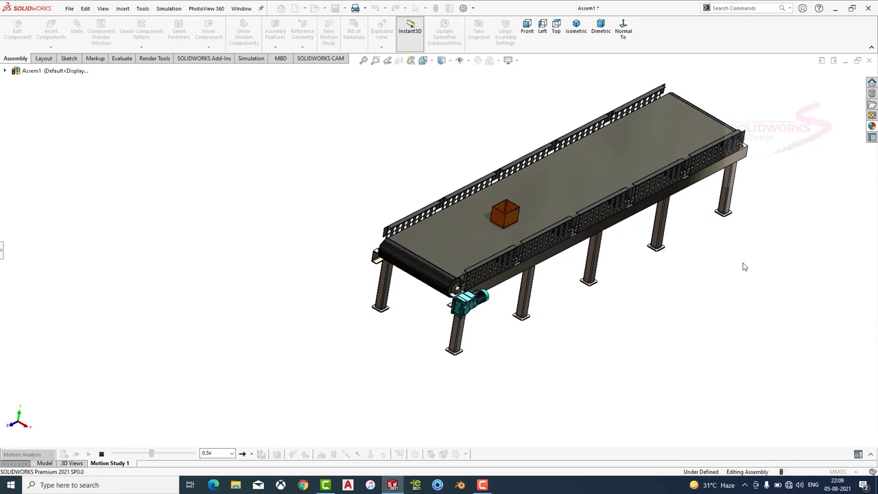
mouse_move(745, 267)
middle_down()
mouse_move(633, 236)
mouse_move(672, 300)
middle_up()
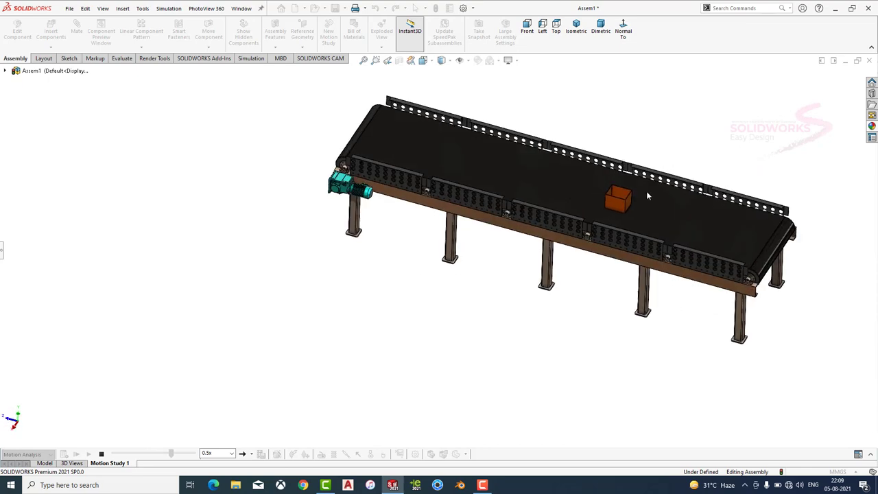
scroll(646, 191, down, 3)
scroll(631, 196, down, 2)
mouse_move(600, 206)
middle_down()
mouse_move(561, 237)
mouse_move(328, 350)
middle_up()
scroll(560, 236, up, 1)
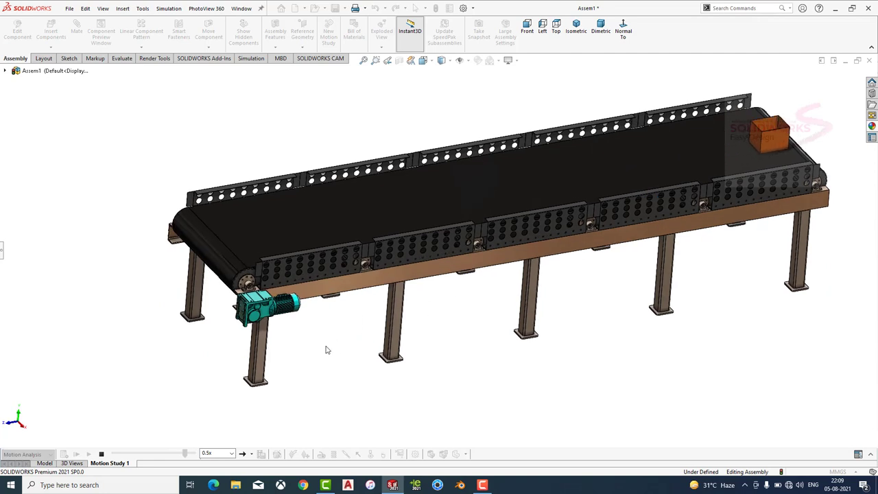
Stop playback, snap to the dimetric view, and restart the study.
click(101, 455)
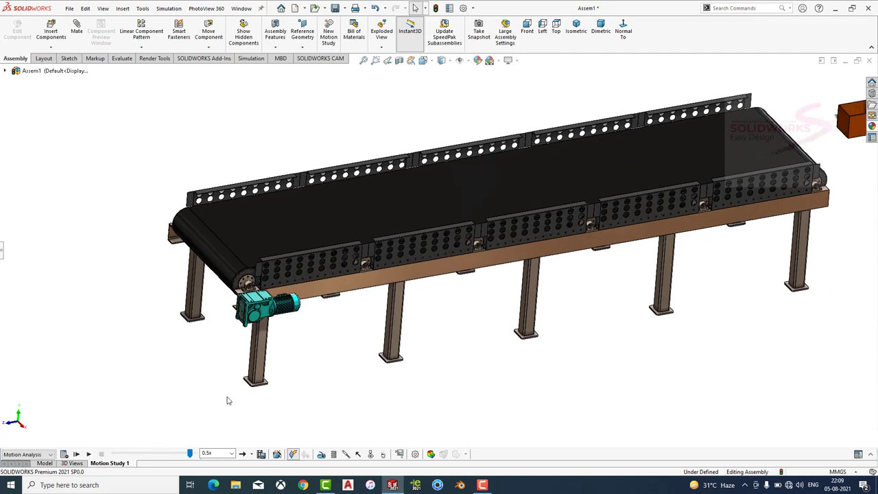
click(600, 28)
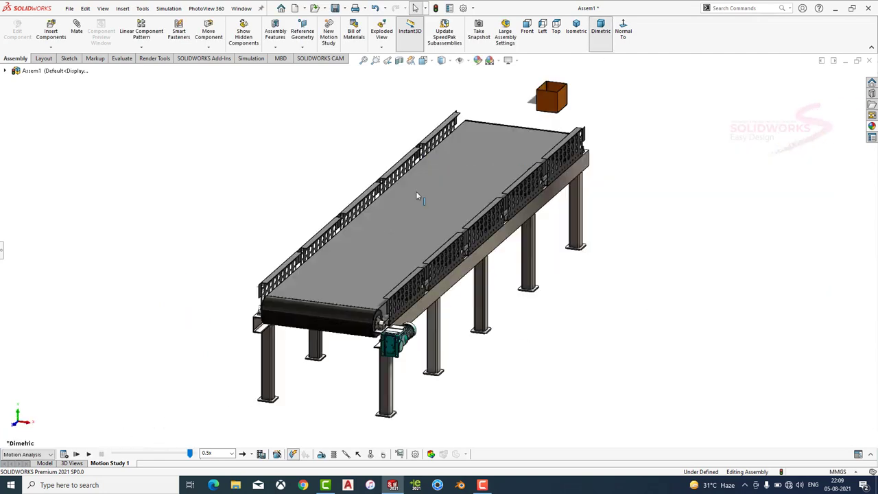
click(89, 455)
click(101, 454)
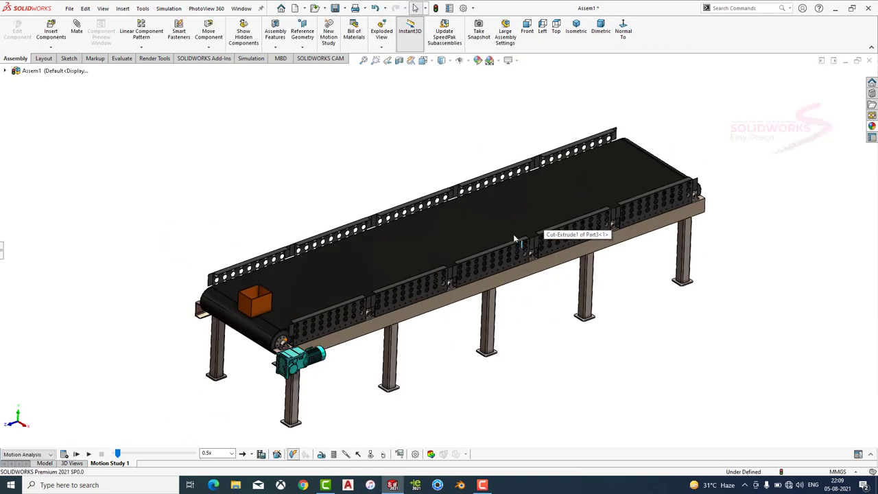
Save the assembly, accepting the modified-documents and rebuild prompts, and return to the Model tab.
key(ctrl+s)
click(184, 142)
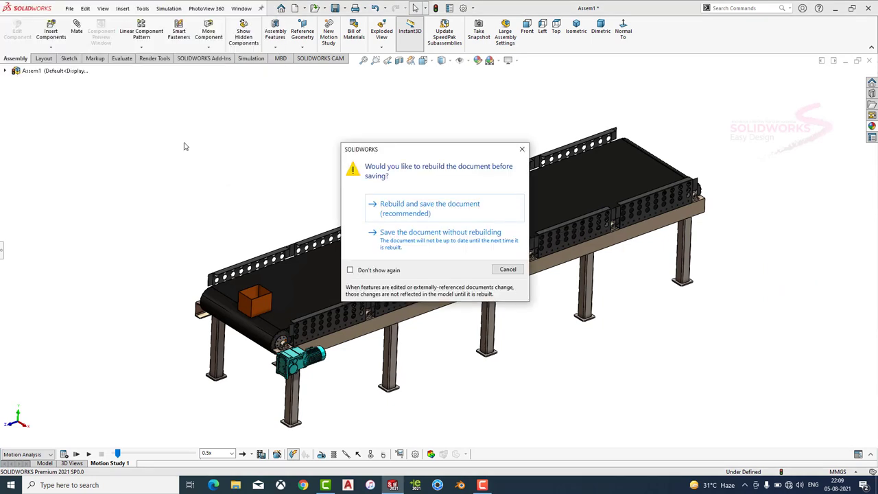
click(420, 199)
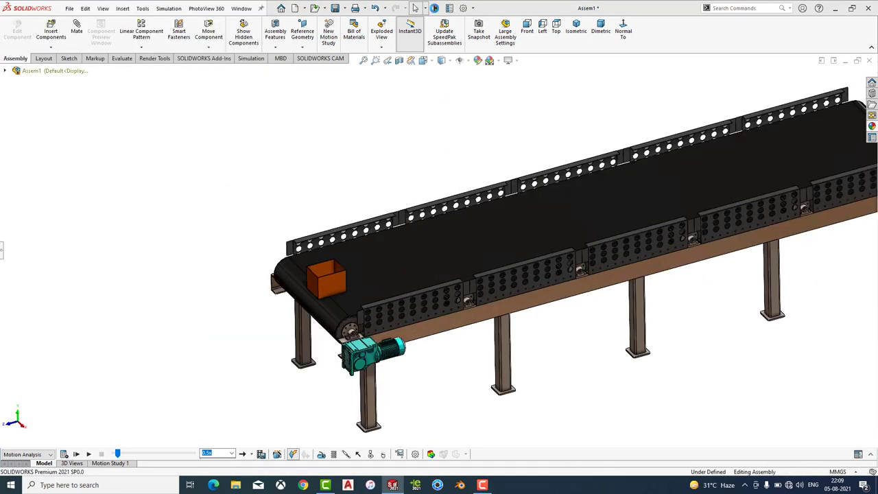
click(466, 214)
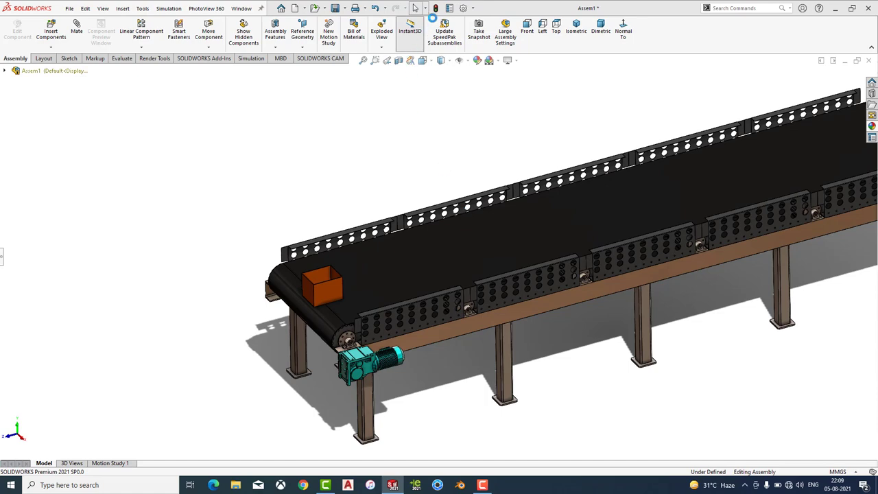